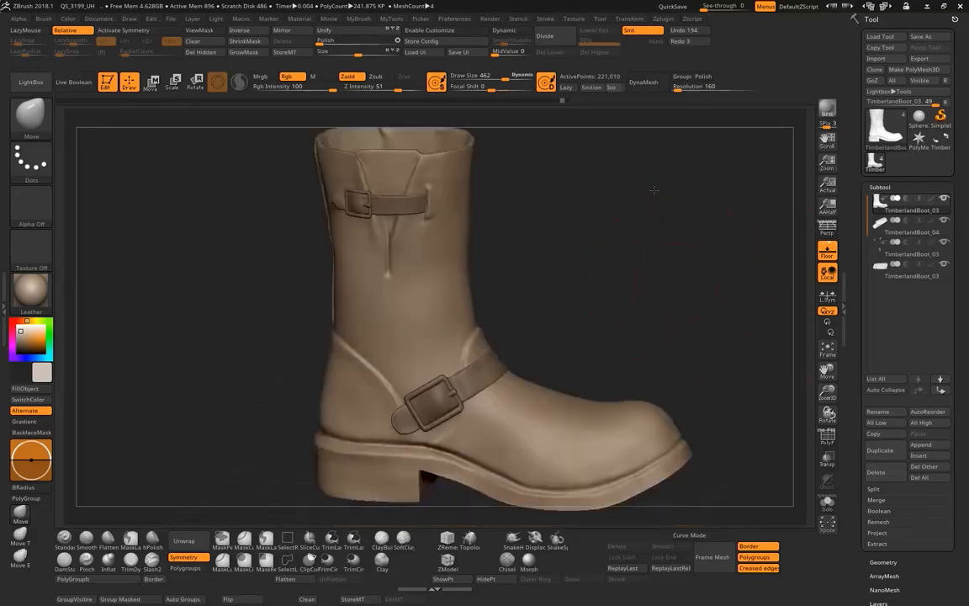
- Examine each subtool in isolation: the boot body, the ankle strap, the buckles and the upper strap
{"action": "left_click", "coordinate": [944, 202]}
{"action": "left_click", "coordinate": [945, 201]}
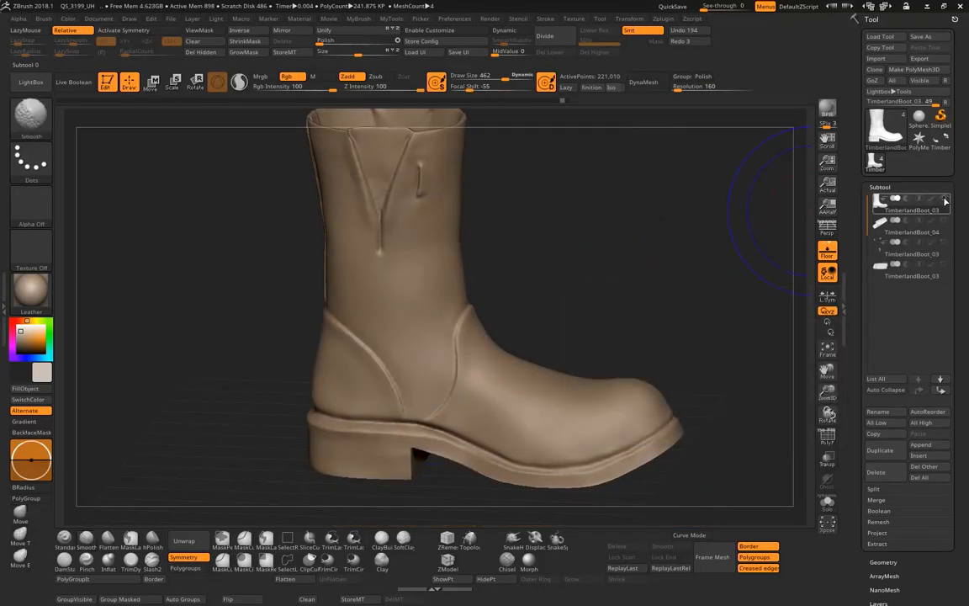
{"action": "left_click", "coordinate": [945, 201]}
{"action": "left_click", "coordinate": [945, 200]}
{"action": "left_click_drag", "start_coordinate": [753, 304], "coordinate": [706, 308], "text": "alt"}
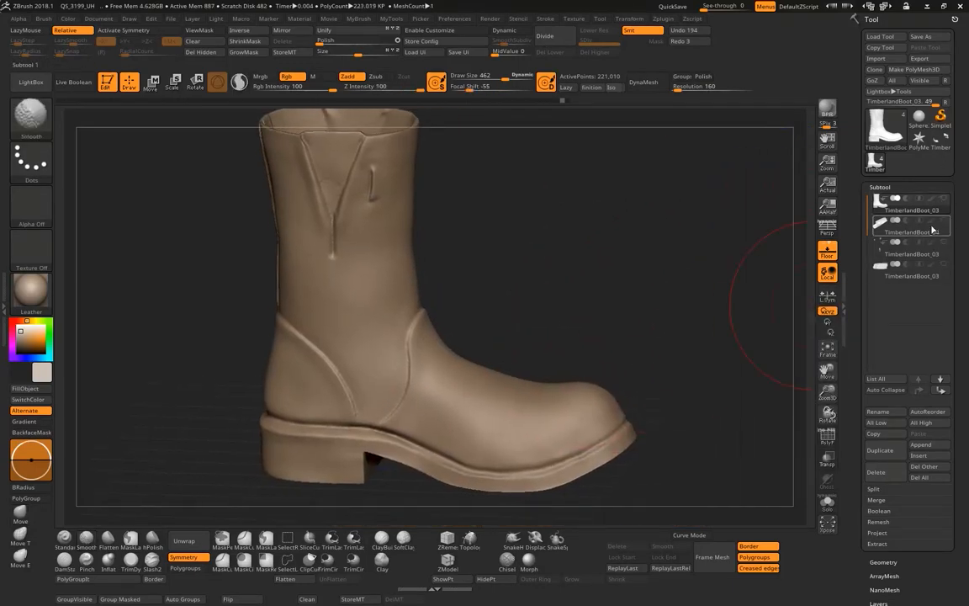
{"action": "left_click", "coordinate": [900, 226]}
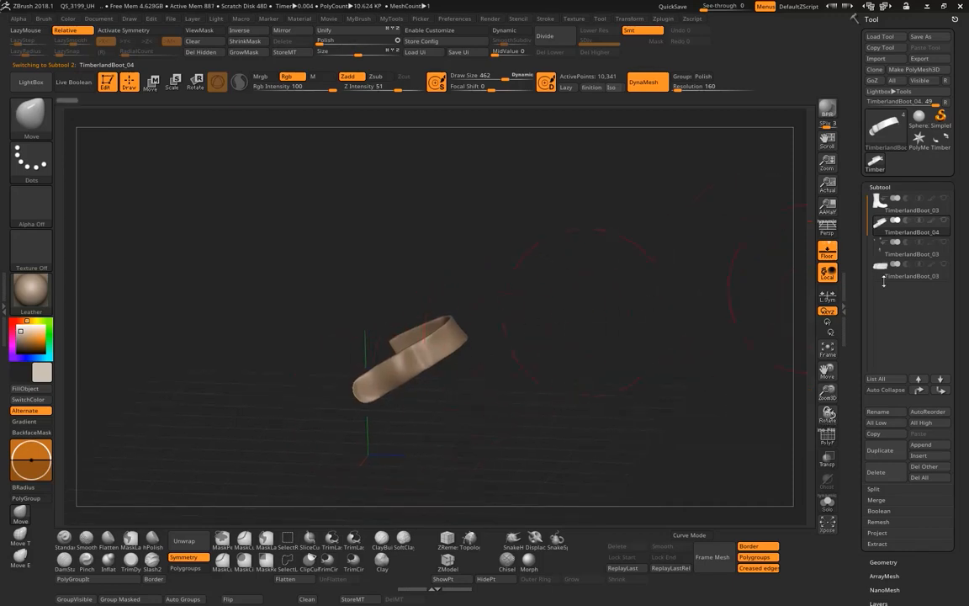
{"action": "key", "text": "Down"}
{"action": "left_click_drag", "start_coordinate": [526, 253], "coordinate": [597, 319]}
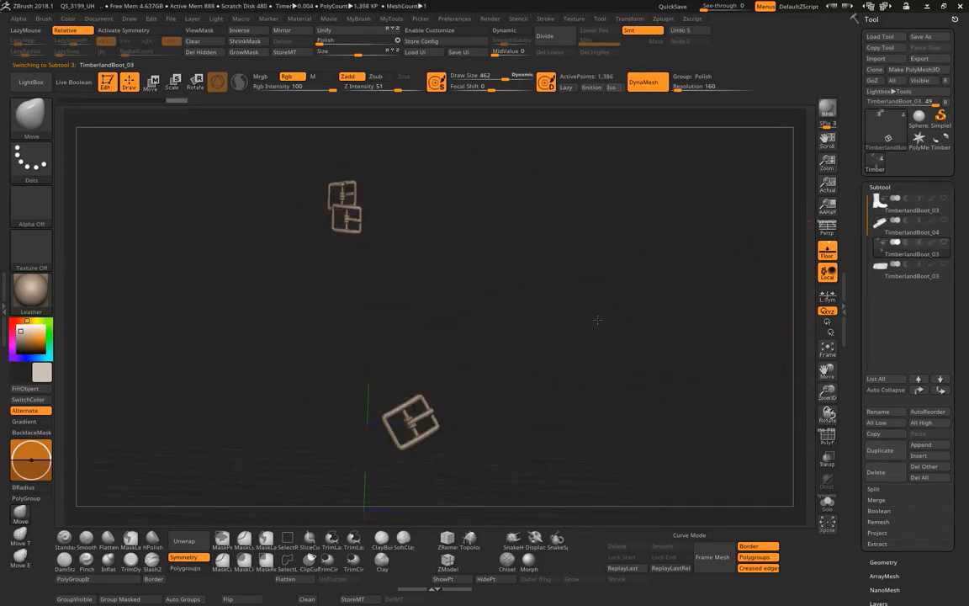
{"action": "left_click", "coordinate": [897, 275]}
{"action": "left_click_drag", "start_coordinate": [515, 260], "coordinate": [581, 352]}
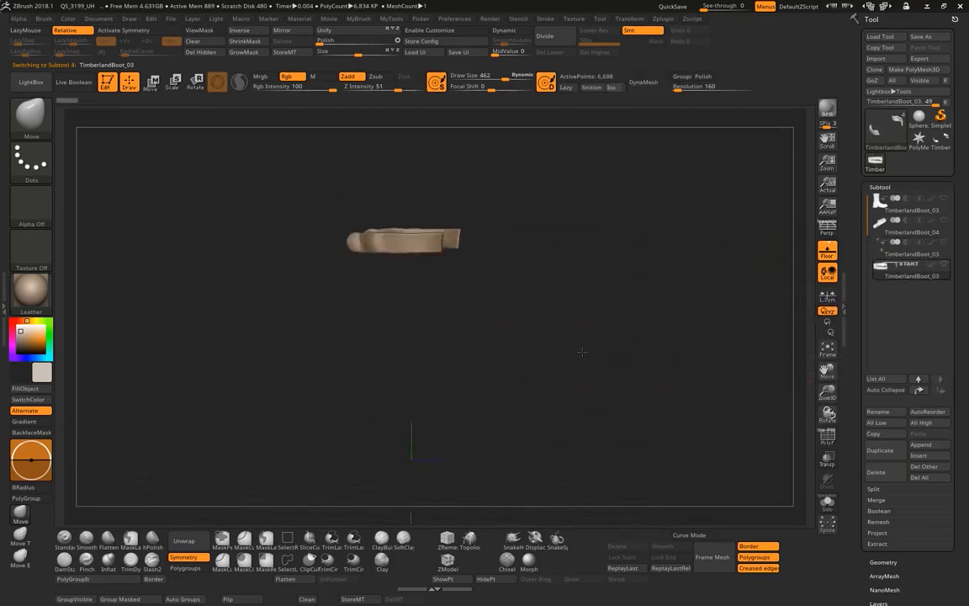
{"action": "left_click", "coordinate": [948, 200]}
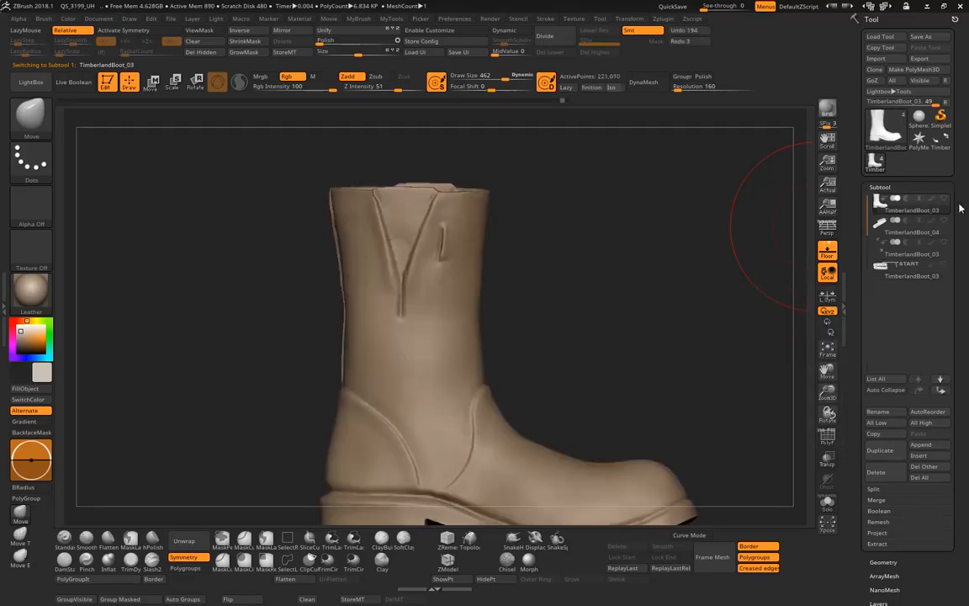
- Show all subtools together and examine the assembled boot from the side and from above
{"action": "mouse_move", "coordinate": [560, 342]}
{"action": "left_mouse_down"}
{"action": "mouse_move", "coordinate": [636, 275]}
{"action": "mouse_move", "coordinate": [609, 260]}
{"action": "mouse_move", "coordinate": [608, 286]}
{"action": "left_mouse_up"}
{"action": "mouse_move", "coordinate": [704, 298]}
{"action": "left_mouse_down", "text": "alt"}
{"action": "mouse_move", "coordinate": [735, 255]}
{"action": "mouse_move", "coordinate": [726, 279]}
{"action": "left_mouse_up", "text": "alt"}
{"action": "left_click_drag", "start_coordinate": [624, 237], "coordinate": [537, 230], "text": "alt"}
{"action": "left_click_drag", "start_coordinate": [474, 155], "coordinate": [494, 150], "text": "alt"}
{"action": "left_click_drag", "start_coordinate": [584, 192], "coordinate": [589, 234], "text": "alt"}
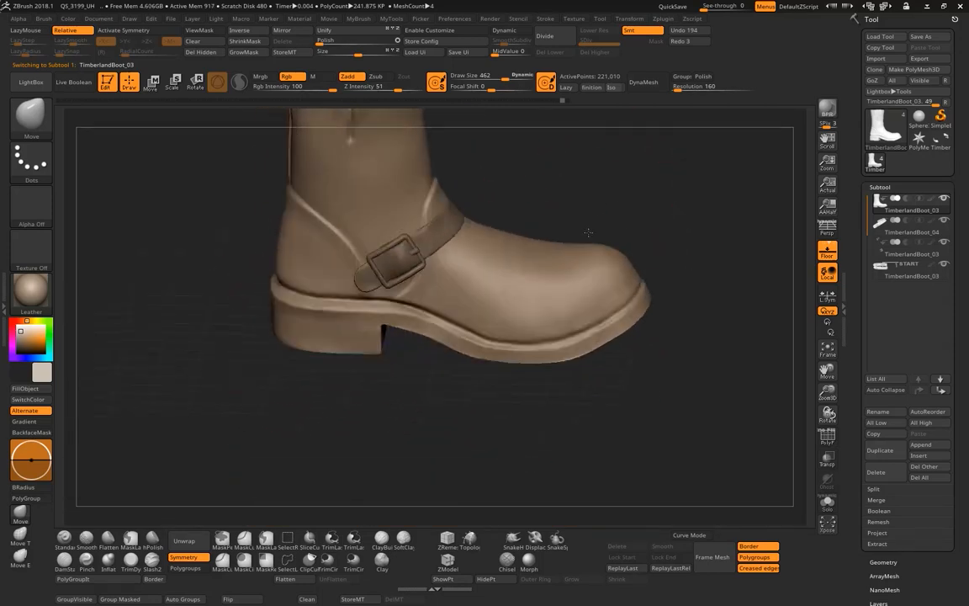
{"action": "left_click_drag", "start_coordinate": [537, 212], "coordinate": [522, 336], "text": "alt"}
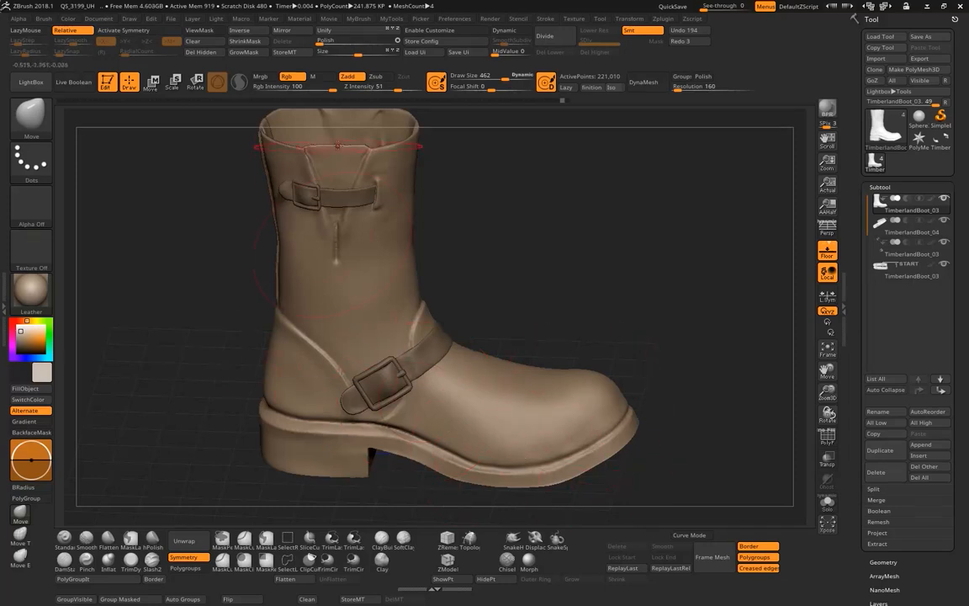
{"action": "left_click_drag", "start_coordinate": [552, 300], "coordinate": [590, 251]}
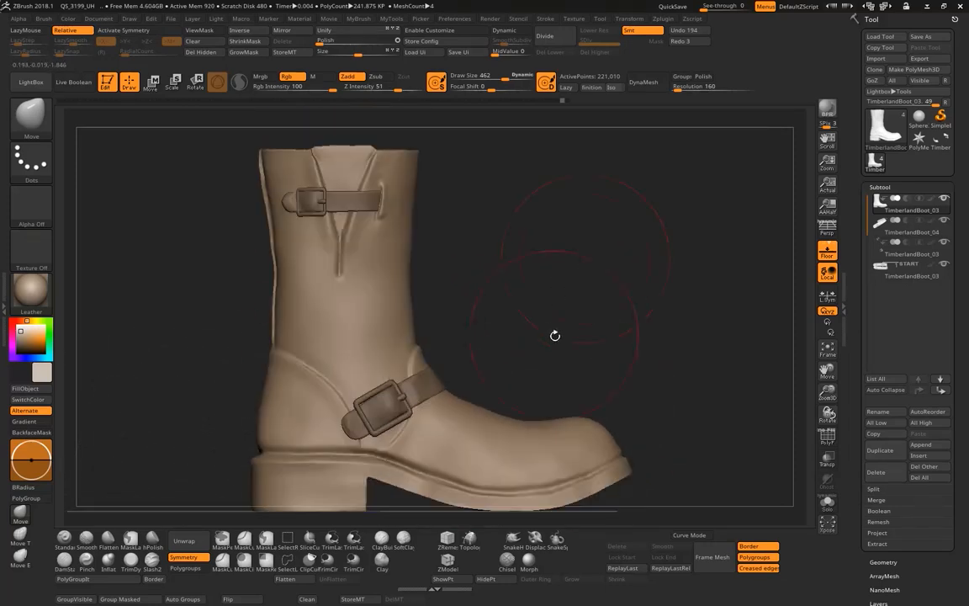
{"action": "left_click_drag", "start_coordinate": [553, 335], "coordinate": [570, 242], "text": "alt"}
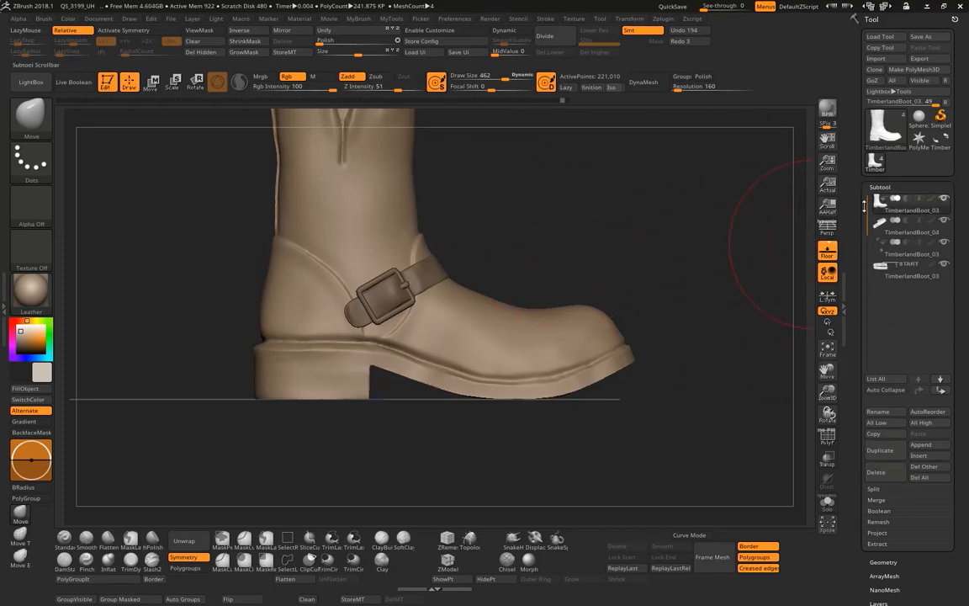
{"action": "left_click_drag", "start_coordinate": [654, 168], "coordinate": [547, 257]}
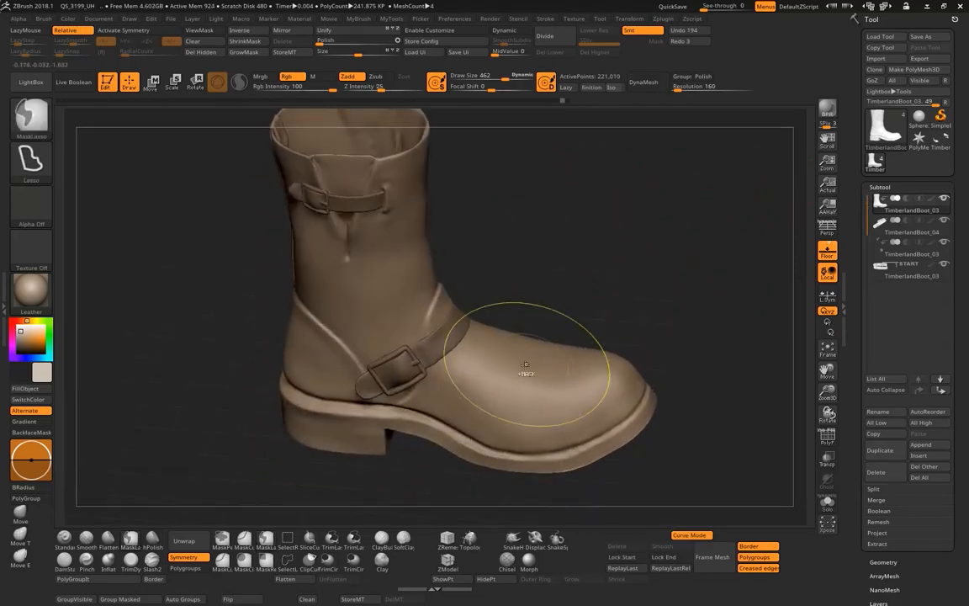
- Try a soft-edged mask over the instep of the boot body
{"action": "mouse_move", "coordinate": [525, 371]}
{"action": "left_mouse_down", "text": "ctrl"}
{"action": "mouse_move", "coordinate": [524, 349]}
{"action": "mouse_move", "coordinate": [523, 365]}
{"action": "left_mouse_up", "text": "ctrl"}
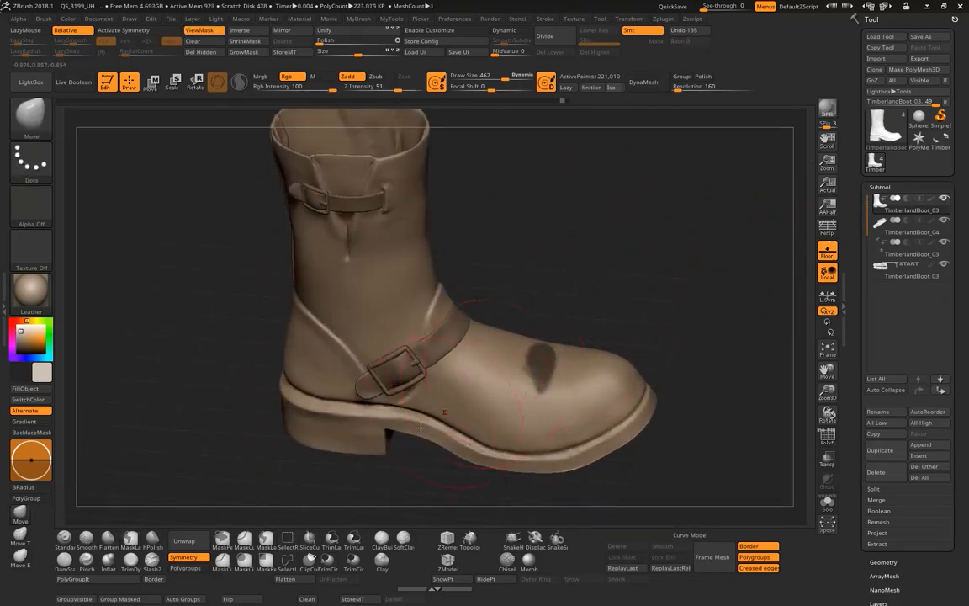
{"action": "left_click", "coordinate": [529, 378], "text": "ctrl"}
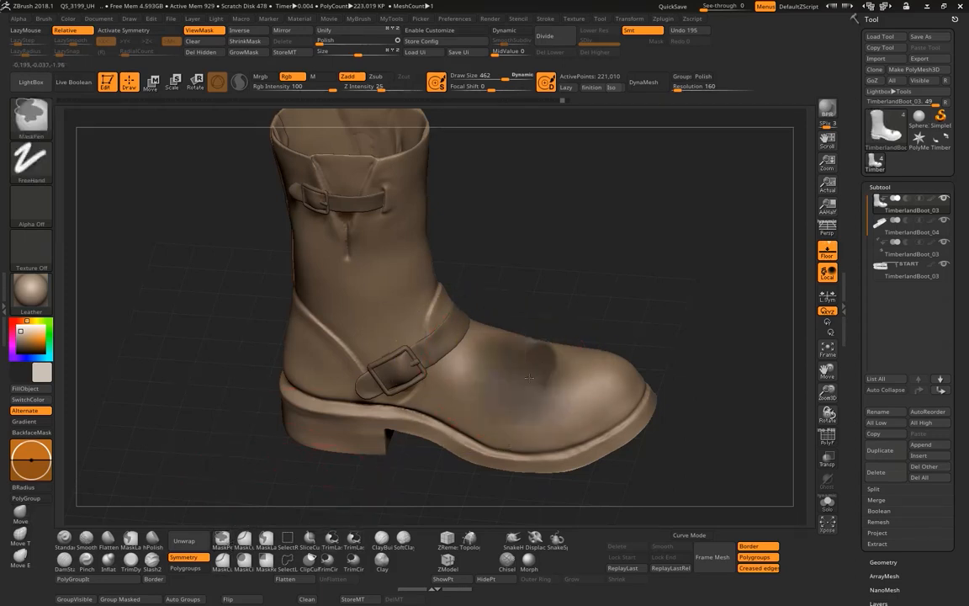
{"action": "left_click_drag", "start_coordinate": [530, 378], "coordinate": [535, 375], "text": "ctrl"}
{"action": "left_click_drag", "start_coordinate": [588, 304], "coordinate": [584, 281]}
{"action": "key", "text": "ctrl+z"}
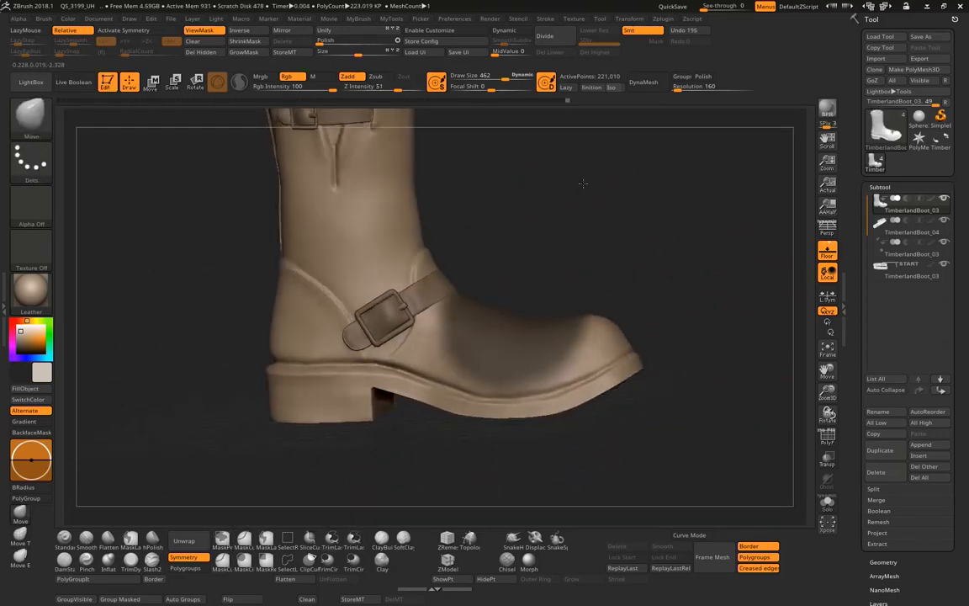
{"action": "key", "text": "ctrl+z"}
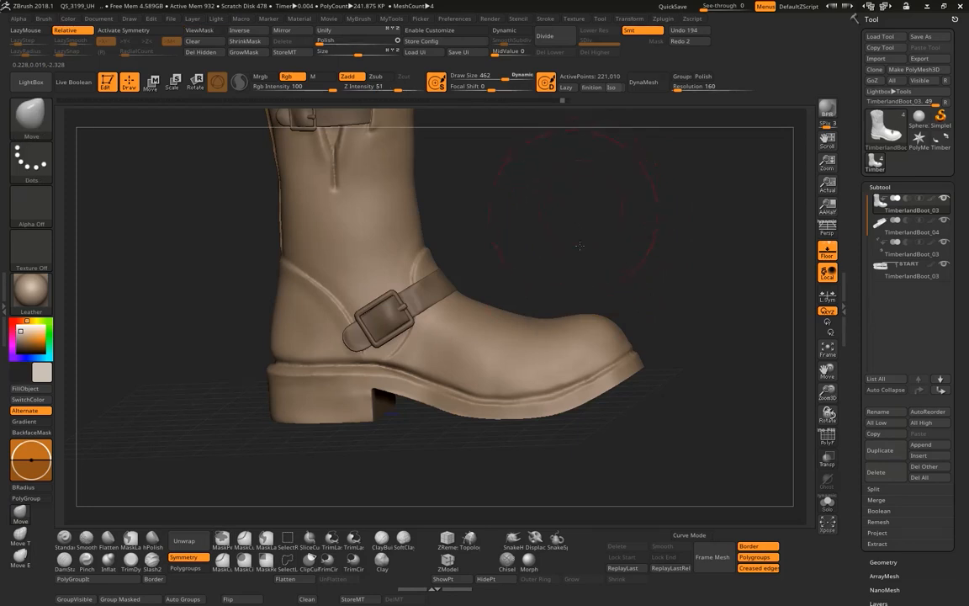
- Duplicate the boot body subtool three times
{"action": "left_click_drag", "start_coordinate": [594, 212], "coordinate": [532, 239]}
{"action": "mouse_move", "coordinate": [520, 194]}
{"action": "left_mouse_down"}
{"action": "mouse_move", "coordinate": [550, 281]}
{"action": "mouse_move", "coordinate": [580, 281]}
{"action": "mouse_move", "coordinate": [639, 330]}
{"action": "left_mouse_up"}
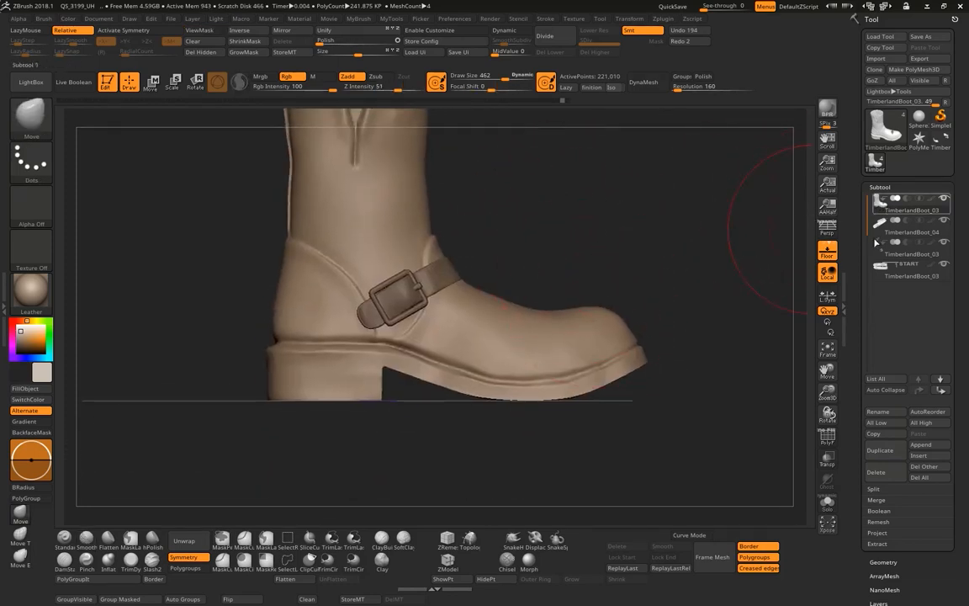
{"action": "left_click", "coordinate": [888, 451]}
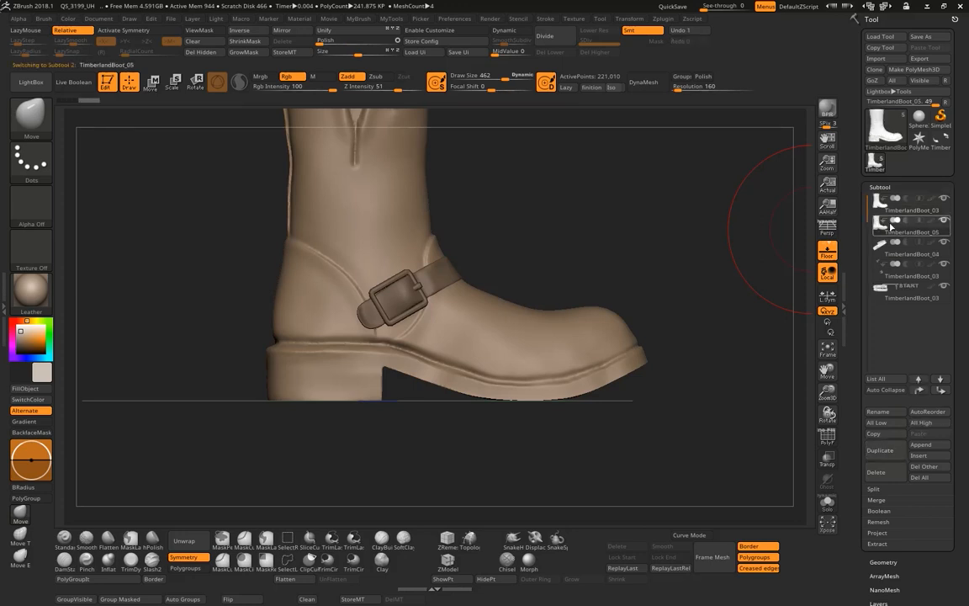
{"action": "left_click", "coordinate": [881, 451]}
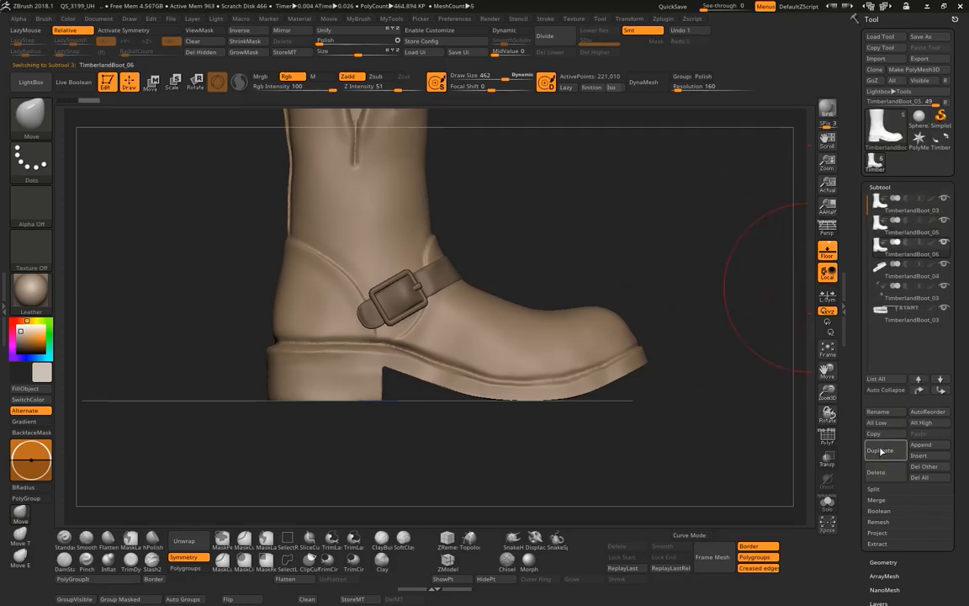
{"action": "left_click", "coordinate": [881, 451]}
- Select the first boot copy, TimberlandBoot_05, and hide all other subtools
{"action": "left_click", "coordinate": [874, 224]}
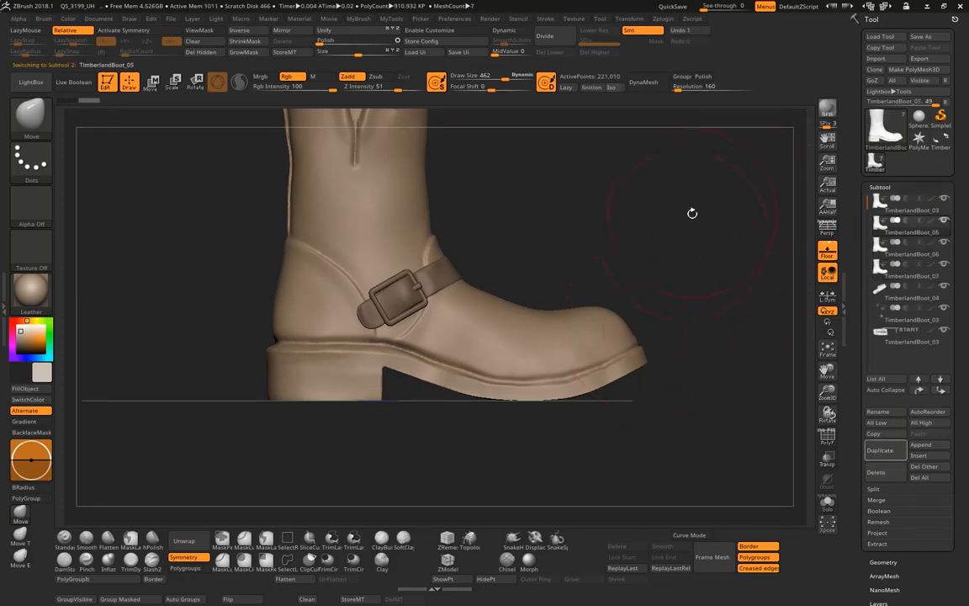
{"action": "left_click_drag", "start_coordinate": [680, 216], "coordinate": [690, 236], "text": "alt"}
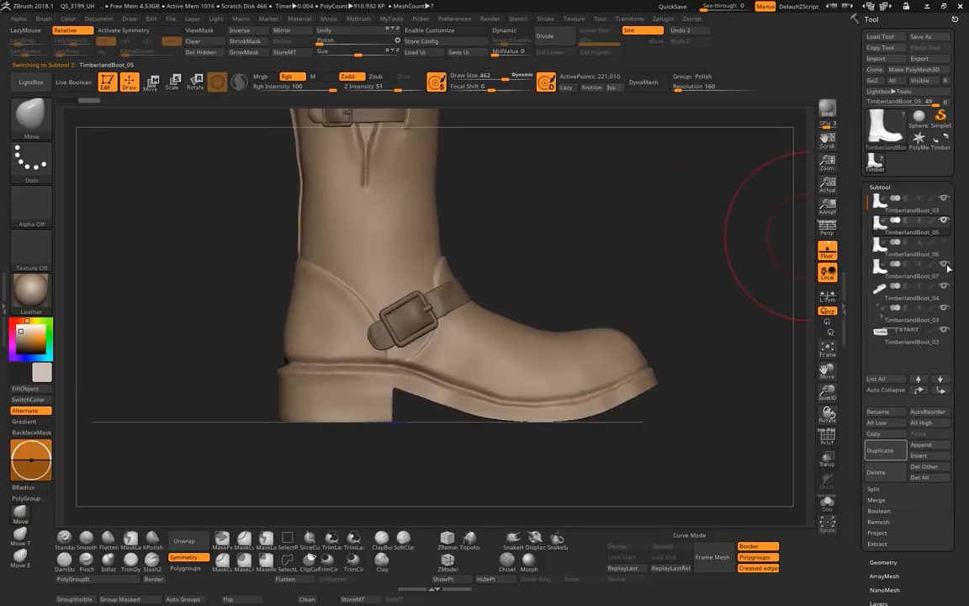
{"action": "left_click", "coordinate": [944, 309]}
{"action": "left_click", "coordinate": [944, 310]}
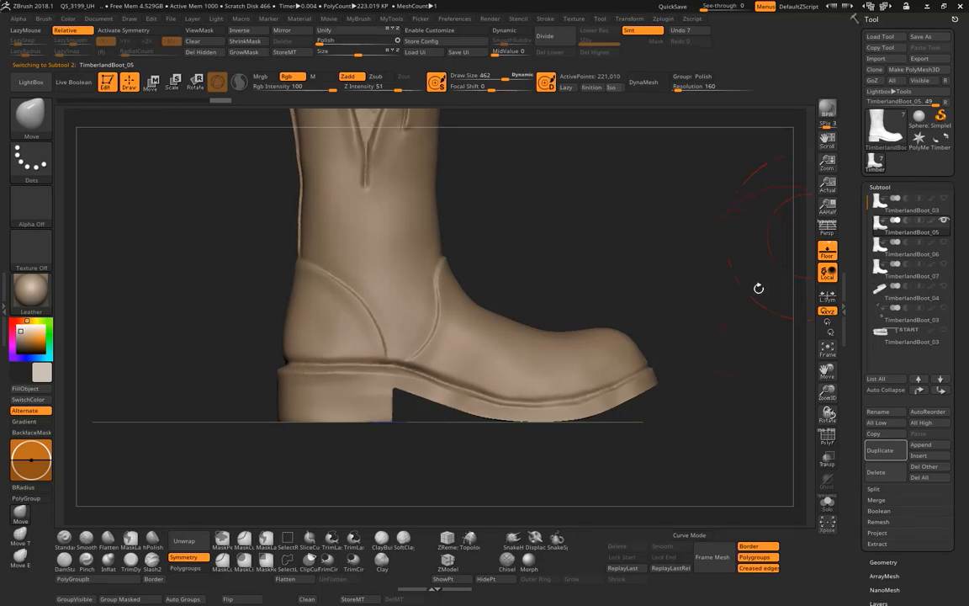
{"action": "mouse_move", "coordinate": [627, 244]}
{"action": "left_mouse_down", "text": "alt"}
{"action": "mouse_move", "coordinate": [627, 177]}
{"action": "mouse_move", "coordinate": [611, 251]}
{"action": "left_mouse_up", "text": "alt"}
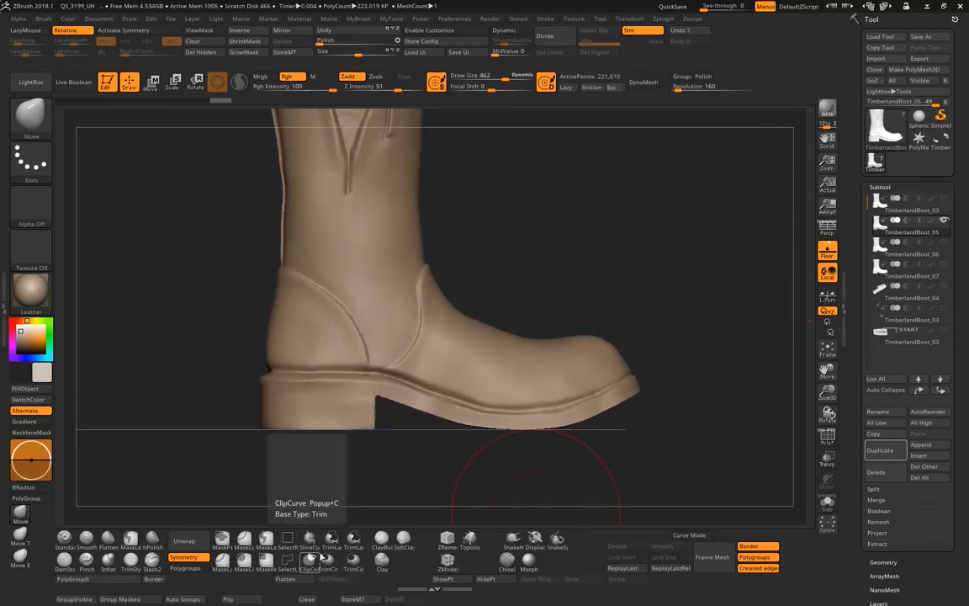
- Try a mask across the heel block of the isolated boot copy
{"action": "left_click_drag", "start_coordinate": [557, 235], "coordinate": [626, 149], "text": "alt"}
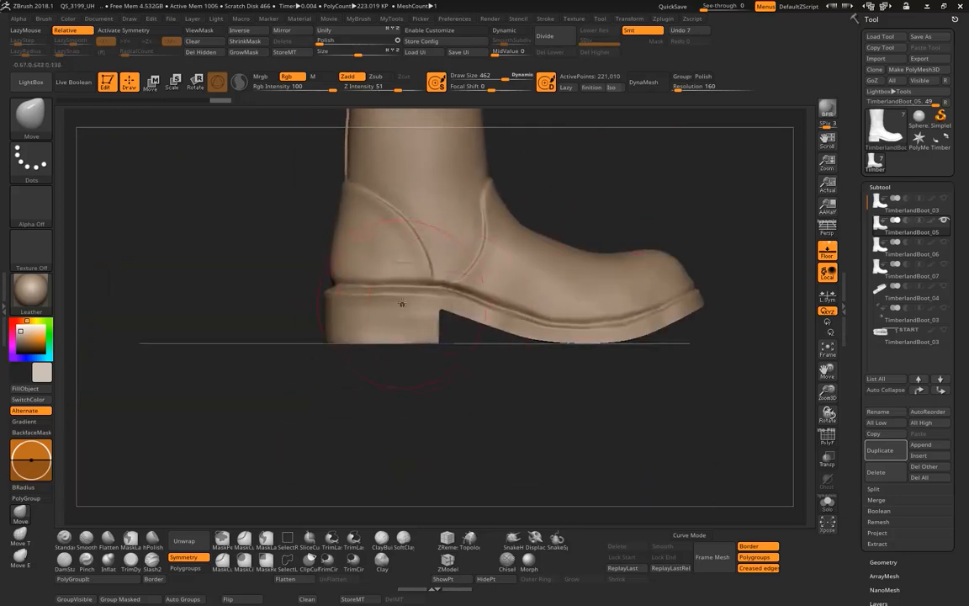
{"action": "mouse_move", "coordinate": [357, 329]}
{"action": "left_mouse_down", "text": "ctrl"}
{"action": "mouse_move", "coordinate": [379, 315]}
{"action": "mouse_move", "coordinate": [461, 327]}
{"action": "left_mouse_up", "text": "ctrl"}
{"action": "key", "text": "ctrl+z"}
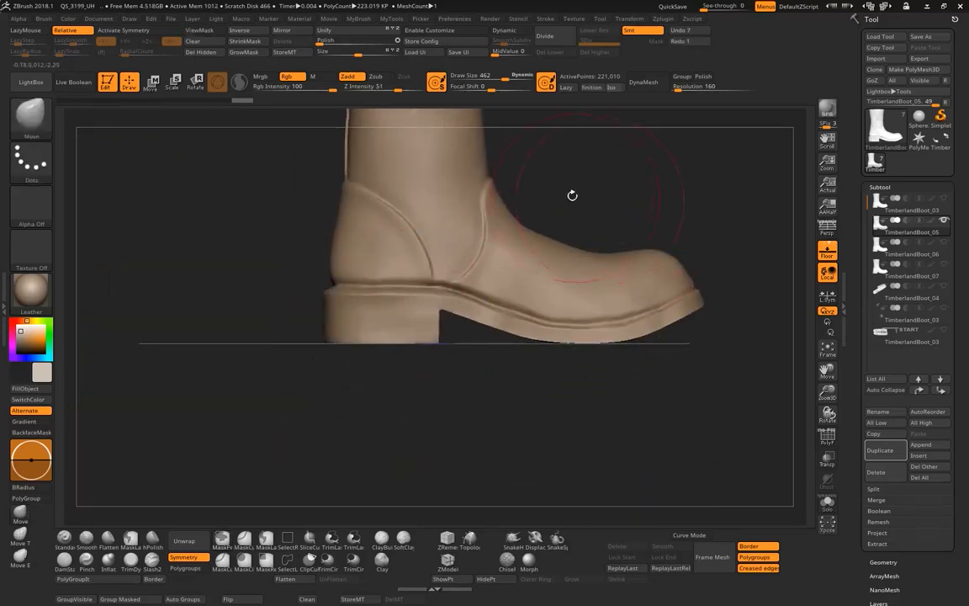
- Clip everything above the sole with a ClipCurve that follows the welt line from the heel to beyond the toe
{"action": "left_click_drag", "start_coordinate": [594, 192], "coordinate": [595, 212]}
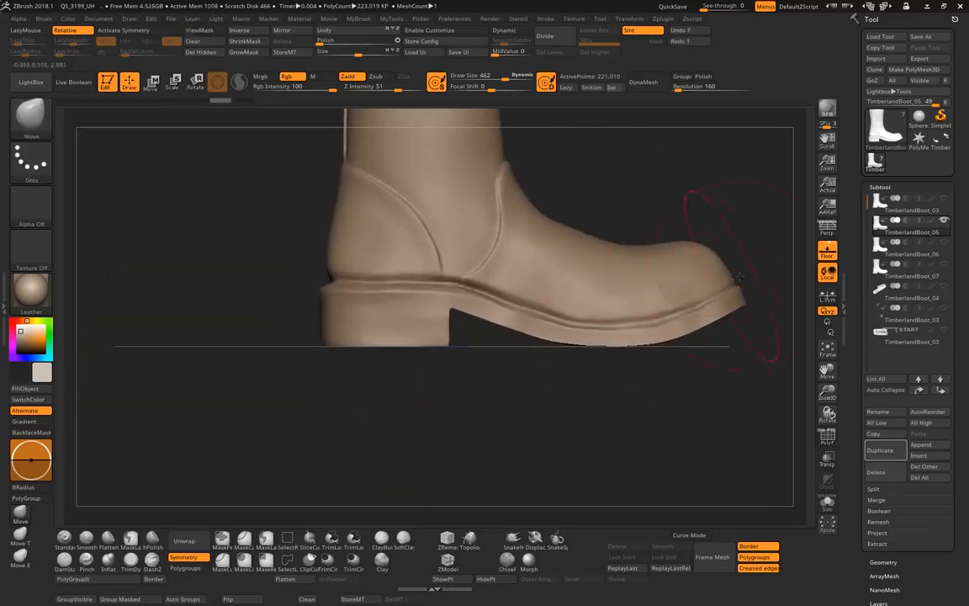
{"action": "mouse_move", "coordinate": [761, 290]}
{"action": "left_mouse_down"}
{"action": "mouse_move", "coordinate": [706, 305]}
{"action": "mouse_move", "coordinate": [759, 290]}
{"action": "mouse_move", "coordinate": [712, 298]}
{"action": "mouse_move", "coordinate": [764, 207]}
{"action": "mouse_move", "coordinate": [764, 245]}
{"action": "left_mouse_up"}
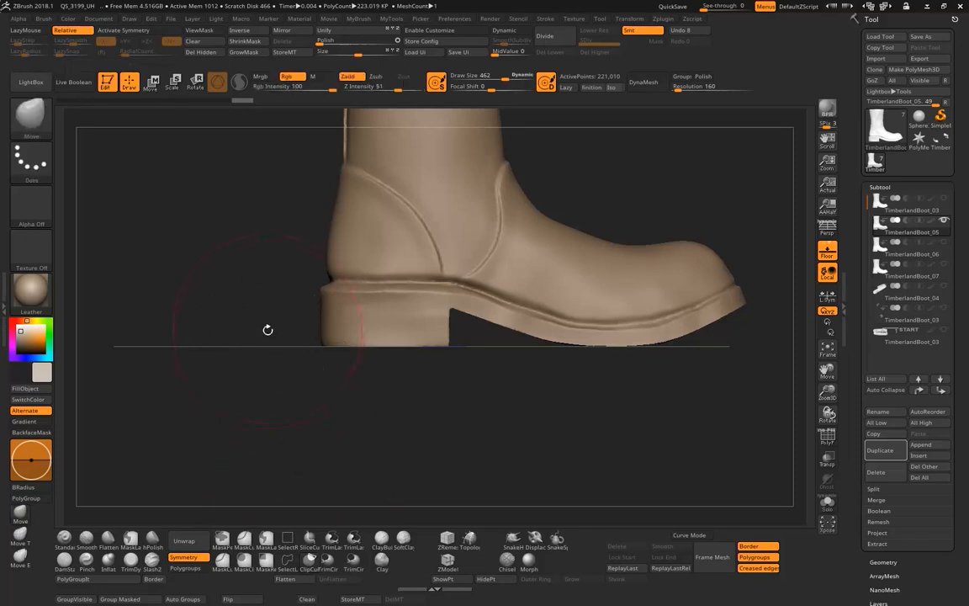
{"action": "mouse_move", "coordinate": [261, 304]}
{"action": "left_mouse_down", "text": "alt"}
{"action": "mouse_move", "coordinate": [262, 352]}
{"action": "mouse_move", "coordinate": [192, 368]}
{"action": "mouse_move", "coordinate": [180, 333]}
{"action": "mouse_move", "coordinate": [175, 358]}
{"action": "mouse_move", "coordinate": [159, 362]}
{"action": "mouse_move", "coordinate": [196, 328]}
{"action": "left_mouse_up", "text": "alt"}
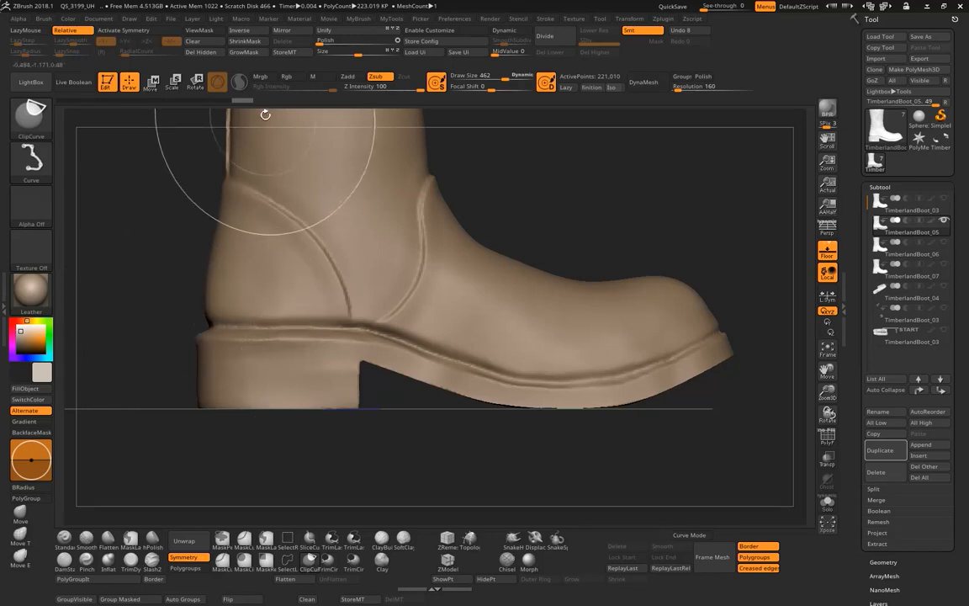
{"action": "left_click_drag", "start_coordinate": [190, 322], "coordinate": [360, 325], "text": "ctrl+shift"}
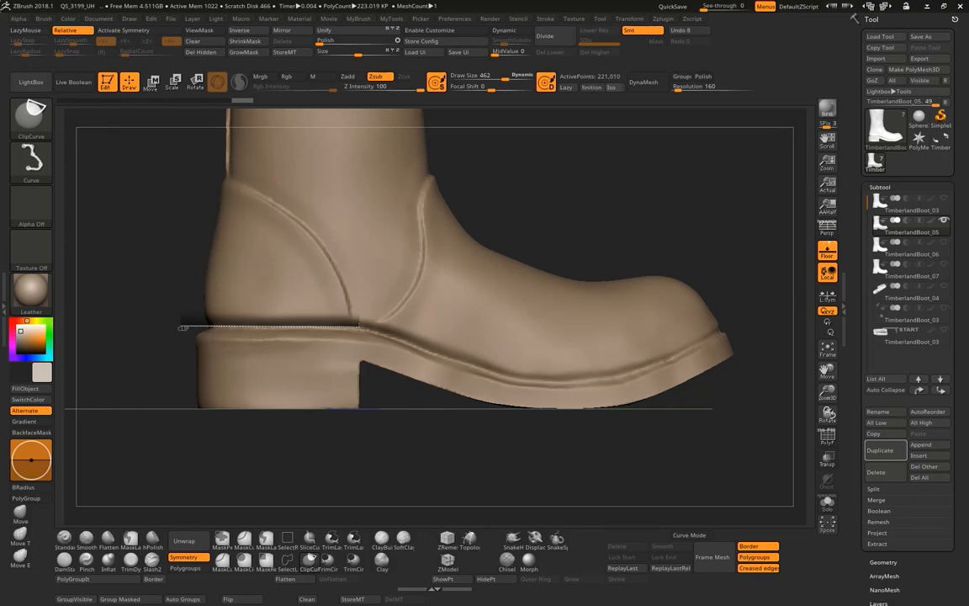
{"action": "key", "text": "alt"}
{"action": "left_click_drag", "start_coordinate": [361, 326], "coordinate": [487, 372], "text": "ctrl+shift"}
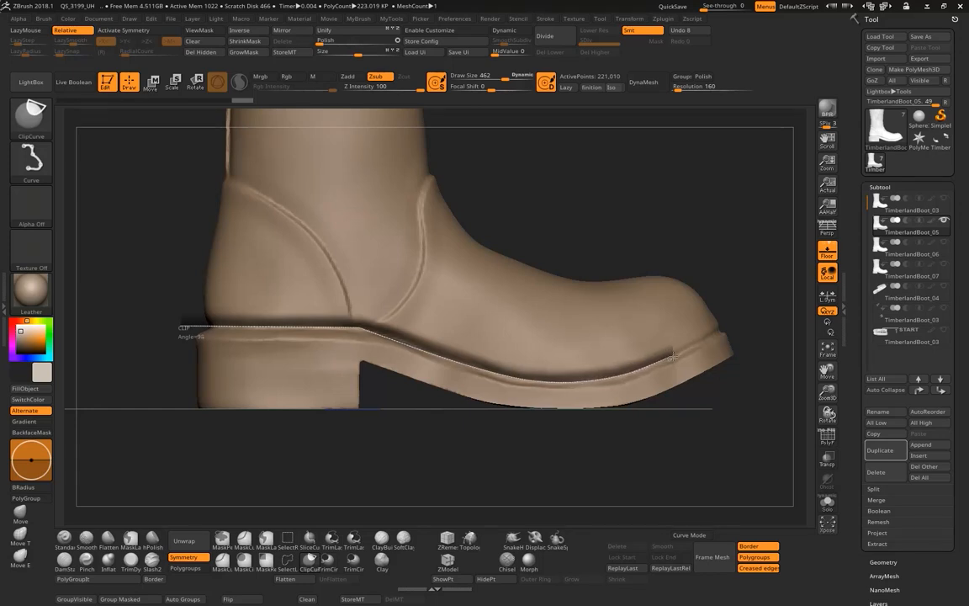
{"action": "left_click_drag", "start_coordinate": [704, 337], "coordinate": [732, 321]}
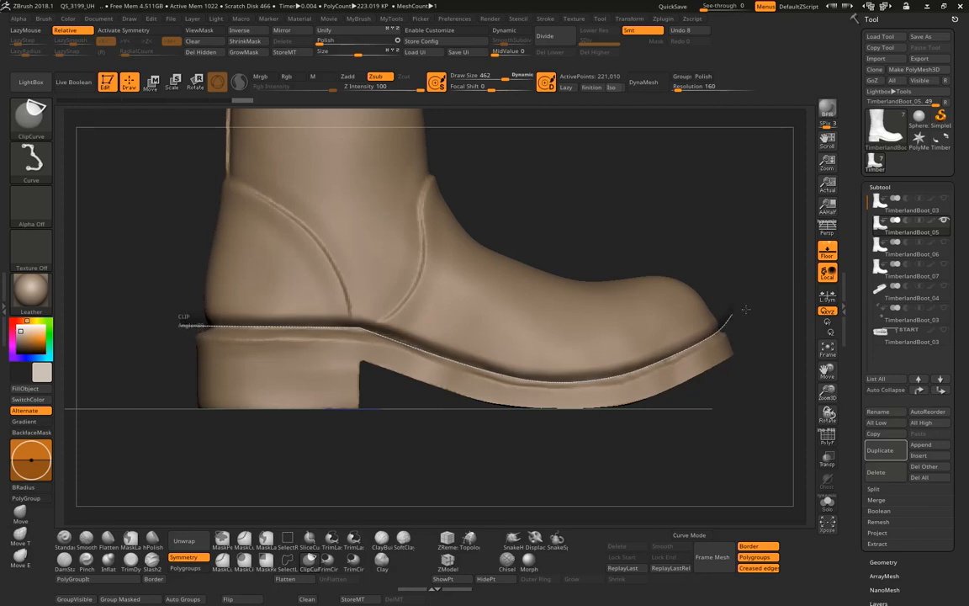
{"action": "mouse_move", "coordinate": [746, 310]}
{"action": "left_mouse_down"}
{"action": "mouse_move", "coordinate": [593, 227]}
{"action": "mouse_move", "coordinate": [543, 405]}
{"action": "mouse_move", "coordinate": [476, 440]}
{"action": "mouse_move", "coordinate": [526, 422]}
{"action": "left_mouse_up"}
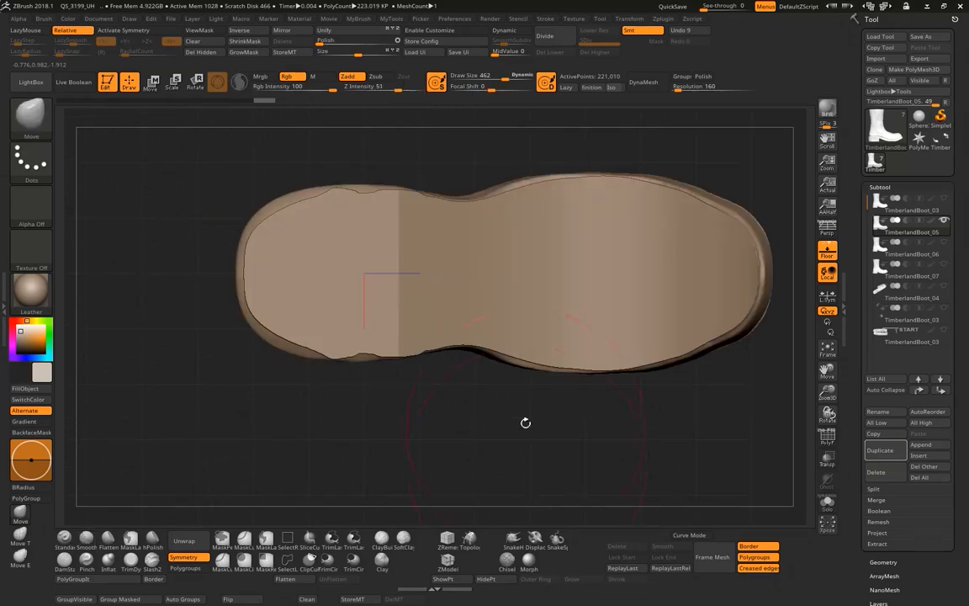
- Inspect the clipped sole's flat top and rim, including its polyframe
{"action": "left_click_drag", "start_coordinate": [341, 408], "coordinate": [430, 391]}
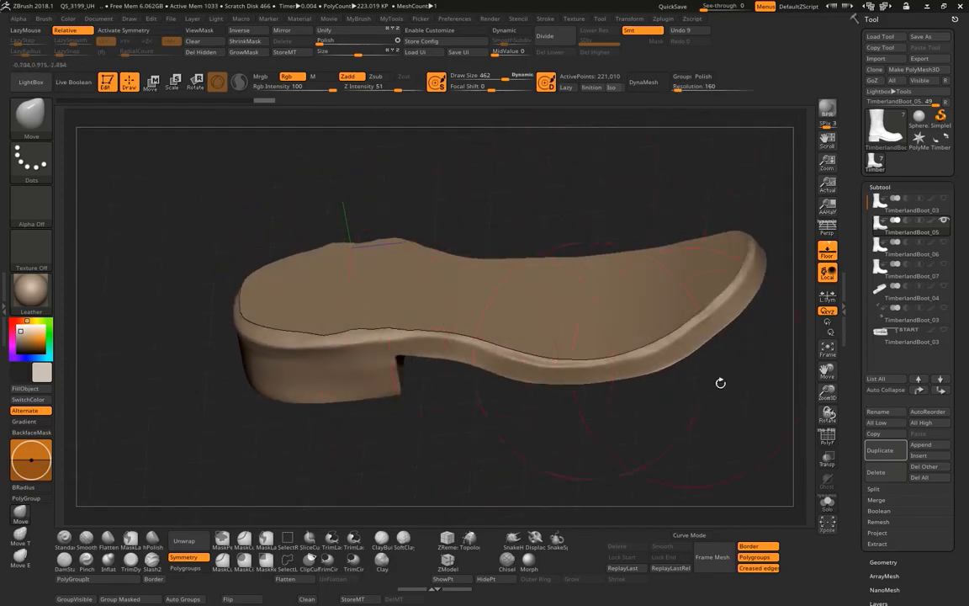
{"action": "left_click", "coordinate": [829, 436]}
{"action": "left_click_drag", "start_coordinate": [791, 441], "coordinate": [775, 437]}
{"action": "key", "text": "shift+f"}
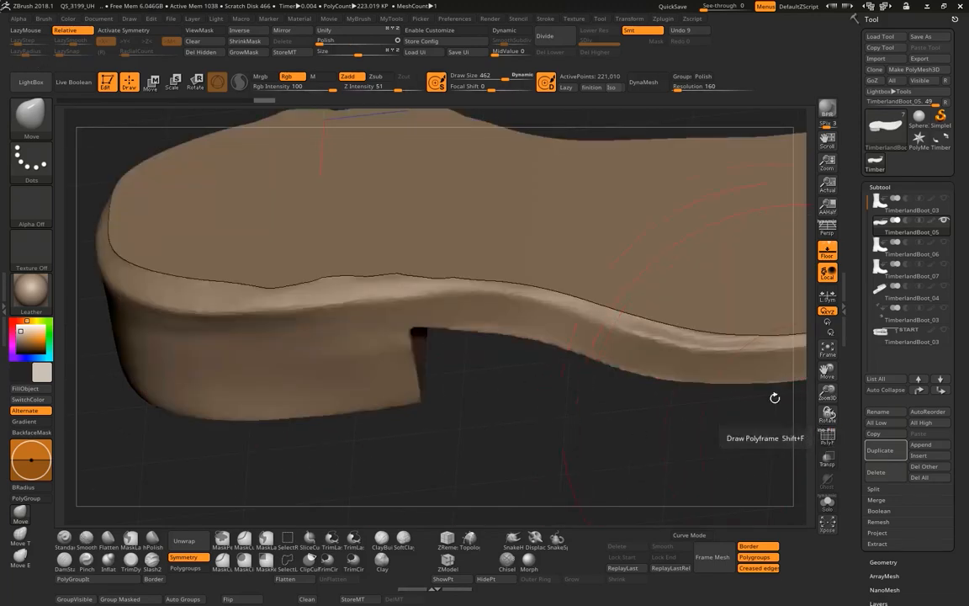
- Reduce the brush draw size to 65 and smooth the clipped sole's rim above the heel
{"action": "key", "text": "space"}
{"action": "left_click_drag", "start_coordinate": [542, 278], "coordinate": [512, 280]}
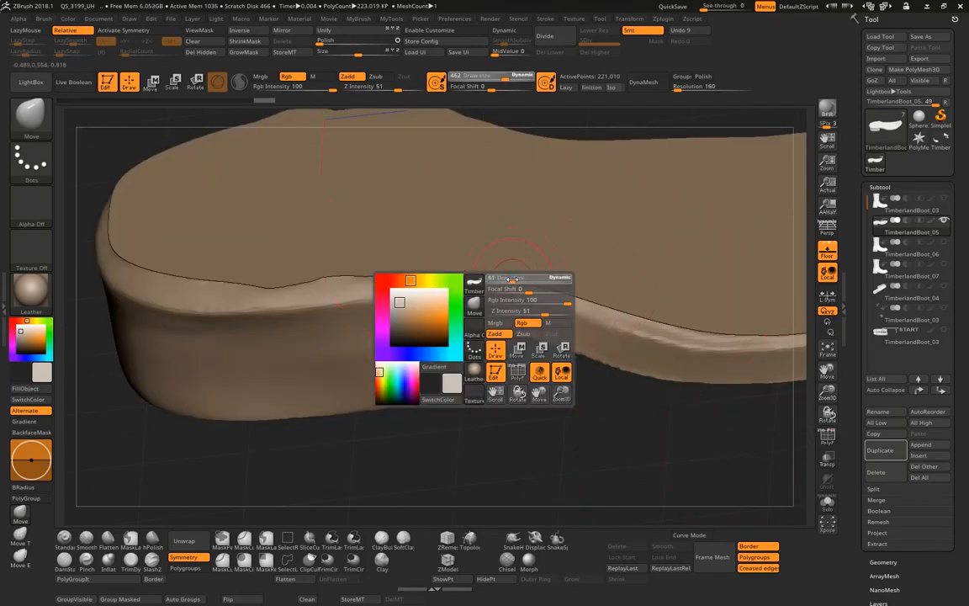
{"action": "key", "text": "shift"}
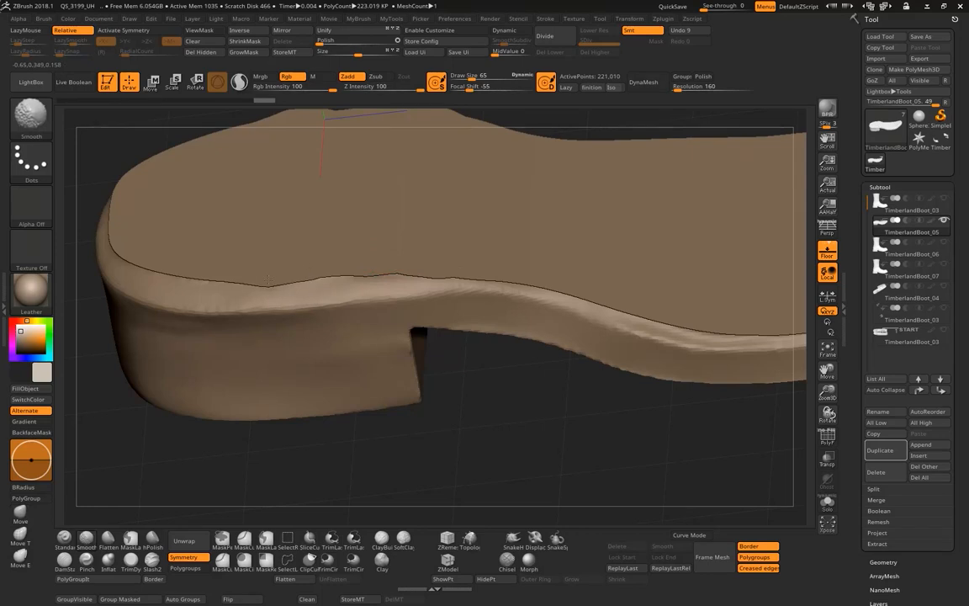
{"action": "left_click_drag", "start_coordinate": [312, 276], "coordinate": [338, 282], "text": "shift"}
- Turn on X symmetry and roll the undo history back to before the rim smoothing
{"action": "mouse_move", "coordinate": [314, 426]}
{"action": "left_mouse_down"}
{"action": "mouse_move", "coordinate": [275, 307]}
{"action": "mouse_move", "coordinate": [296, 262]}
{"action": "mouse_move", "coordinate": [398, 263]}
{"action": "mouse_move", "coordinate": [345, 251]}
{"action": "mouse_move", "coordinate": [290, 261]}
{"action": "mouse_move", "coordinate": [319, 253]}
{"action": "left_mouse_up"}
{"action": "left_click", "coordinate": [145, 32]}
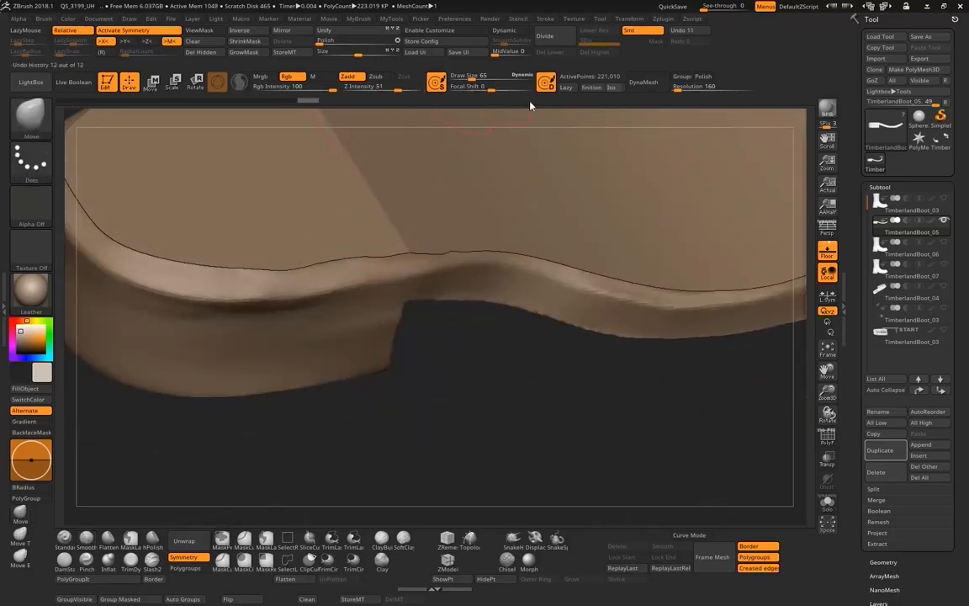
{"action": "left_click_drag", "start_coordinate": [311, 101], "coordinate": [261, 106]}
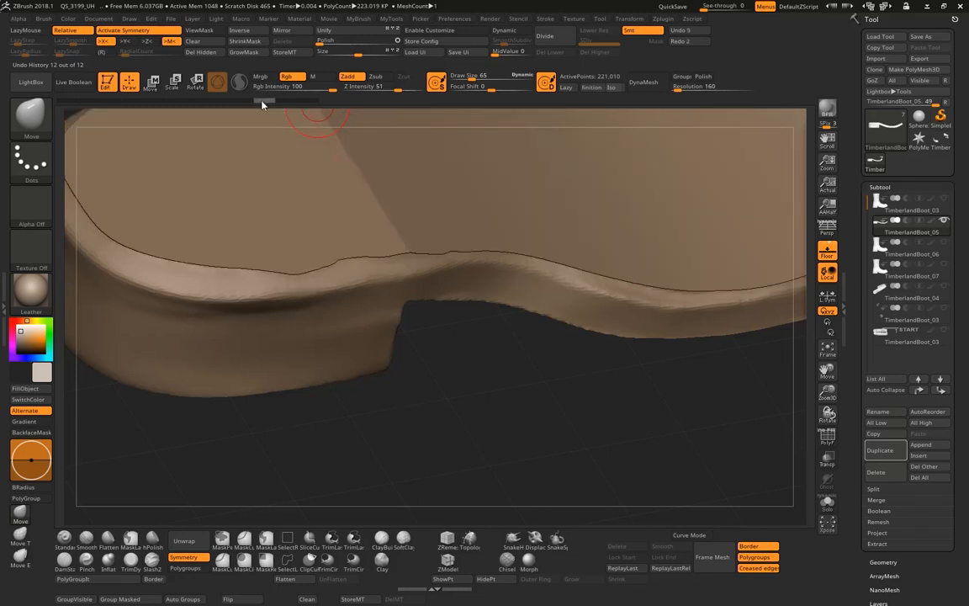
- Smooth the upper rim of the heel with symmetry on, checking the edge from above and from the side
{"action": "left_click_drag", "start_coordinate": [363, 377], "coordinate": [360, 329]}
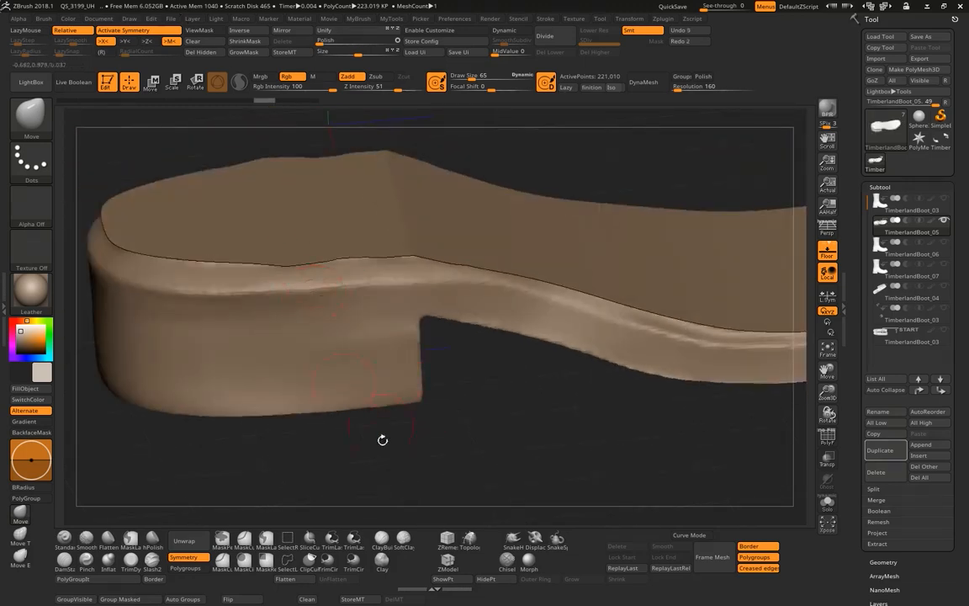
{"action": "mouse_move", "coordinate": [382, 440]}
{"action": "left_mouse_down"}
{"action": "mouse_move", "coordinate": [298, 443]}
{"action": "mouse_move", "coordinate": [205, 244]}
{"action": "mouse_move", "coordinate": [209, 270]}
{"action": "left_mouse_up"}
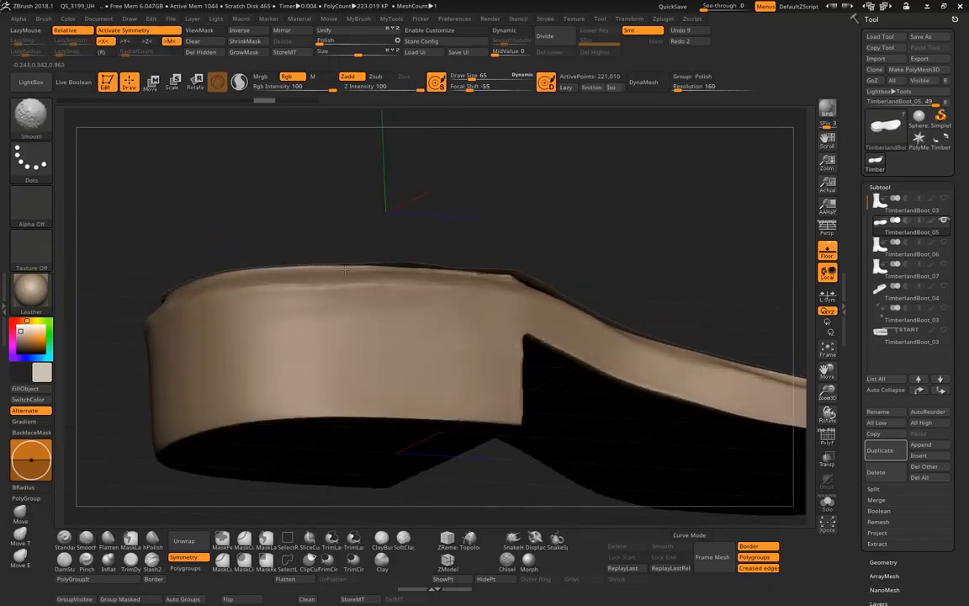
{"action": "mouse_move", "coordinate": [500, 267]}
{"action": "left_mouse_down", "text": "shift"}
{"action": "mouse_move", "coordinate": [512, 252]}
{"action": "mouse_move", "coordinate": [505, 290]}
{"action": "mouse_move", "coordinate": [497, 257]}
{"action": "mouse_move", "coordinate": [469, 298]}
{"action": "mouse_move", "coordinate": [442, 287]}
{"action": "left_mouse_up", "text": "shift"}
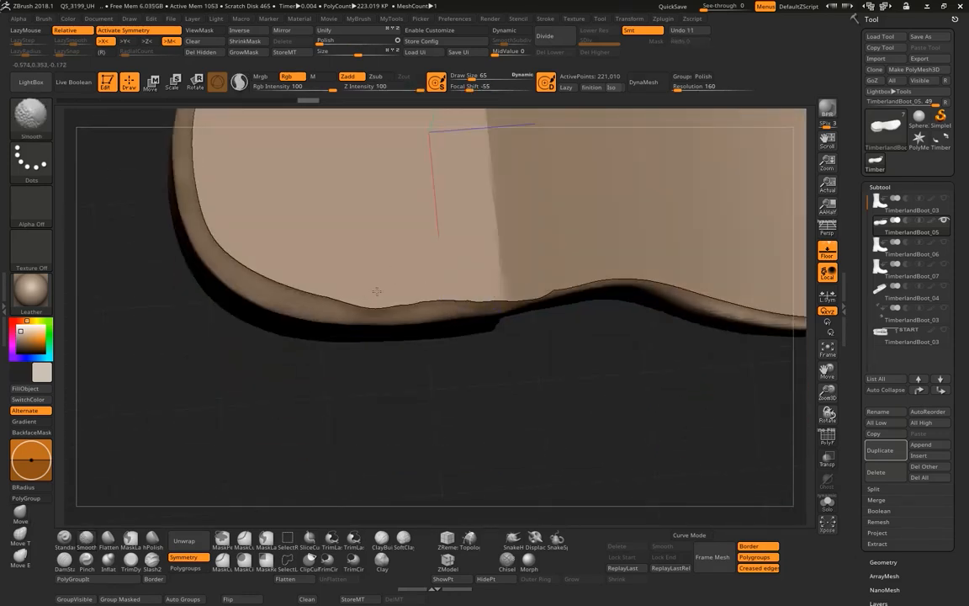
{"action": "mouse_move", "coordinate": [388, 345]}
{"action": "left_mouse_down"}
{"action": "mouse_move", "coordinate": [570, 205]}
{"action": "mouse_move", "coordinate": [500, 190]}
{"action": "mouse_move", "coordinate": [527, 228]}
{"action": "mouse_move", "coordinate": [554, 216]}
{"action": "mouse_move", "coordinate": [547, 251]}
{"action": "mouse_move", "coordinate": [492, 246]}
{"action": "left_mouse_up"}
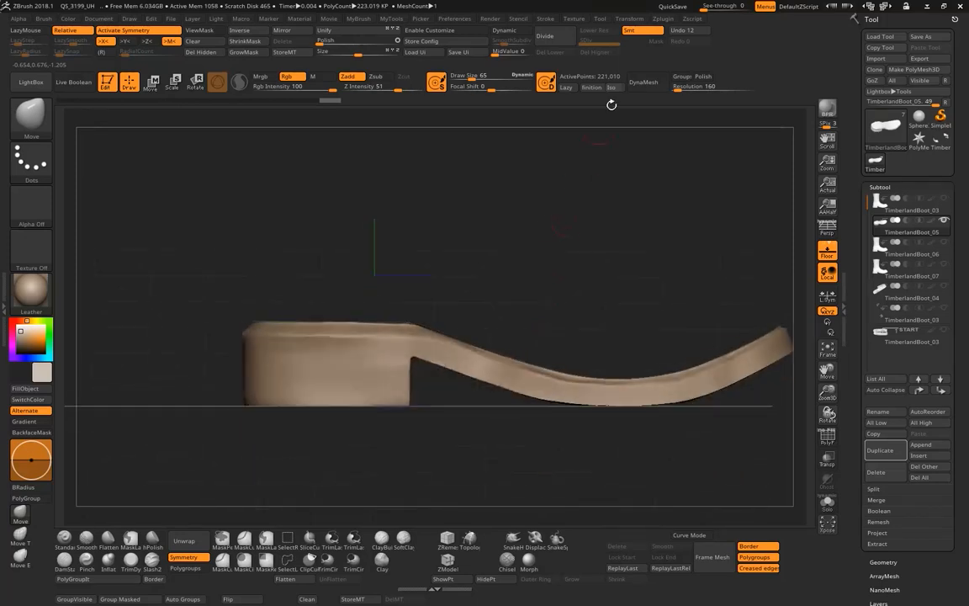
- Remesh the clipped sole with DynaMesh at resolution 200, clear its mask and refresh the mesh
{"action": "left_click", "coordinate": [678, 87]}
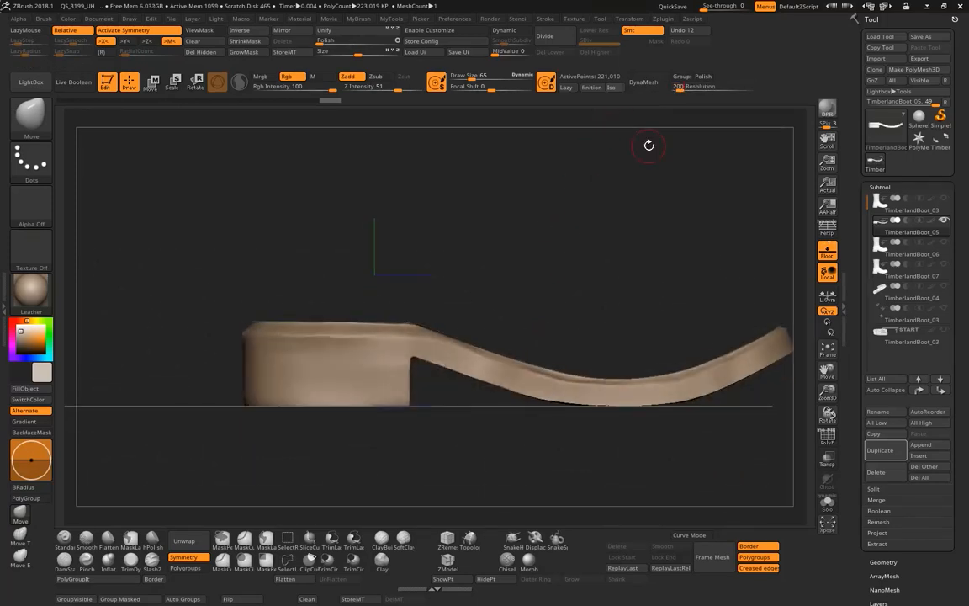
{"action": "left_click", "coordinate": [648, 83]}
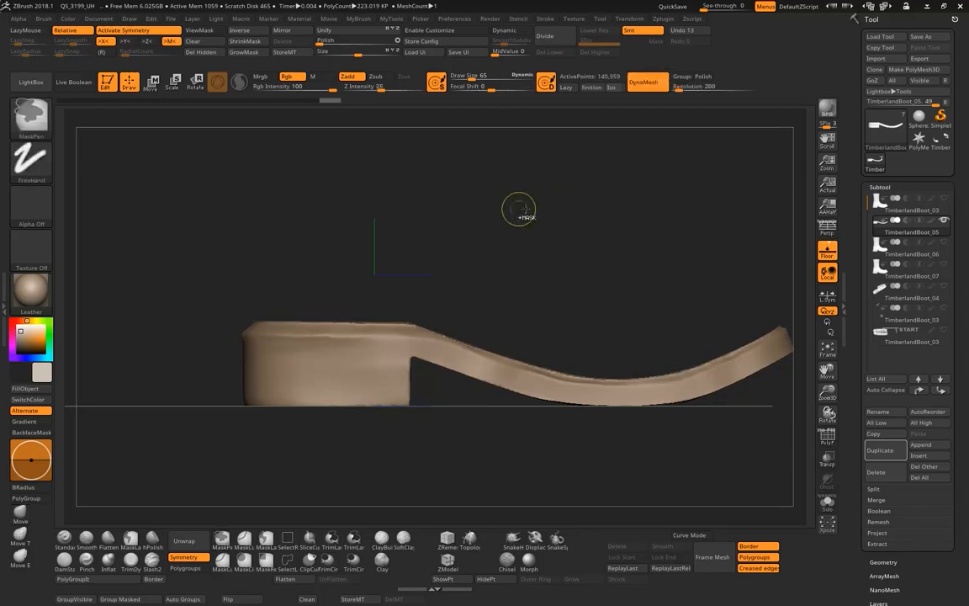
{"action": "left_click_drag", "start_coordinate": [519, 210], "coordinate": [519, 181], "text": "ctrl"}
{"action": "mouse_move", "coordinate": [496, 223]}
{"action": "left_mouse_down"}
{"action": "mouse_move", "coordinate": [428, 252]}
{"action": "mouse_move", "coordinate": [366, 333]}
{"action": "left_mouse_up"}
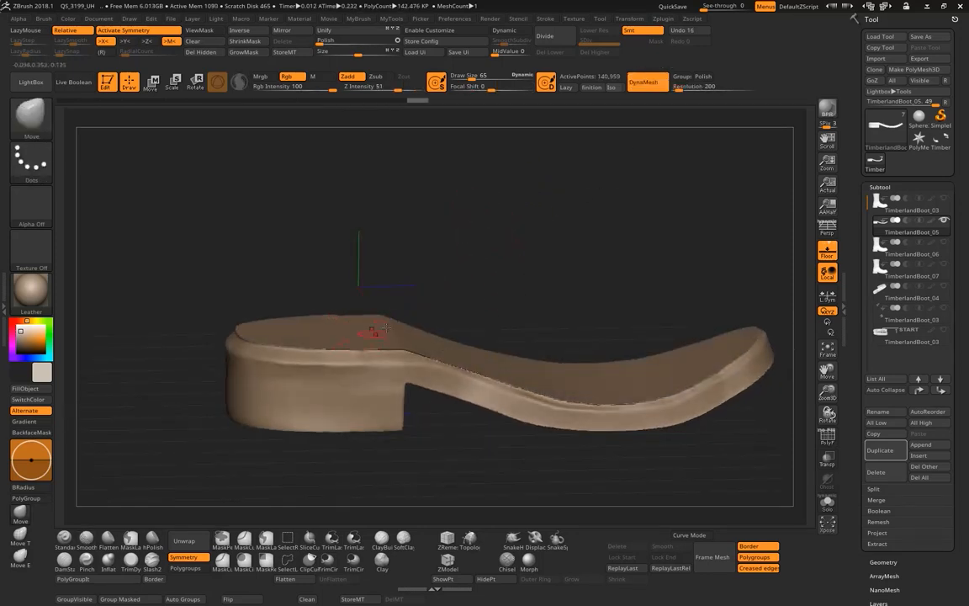
{"action": "left_click_drag", "start_coordinate": [427, 226], "coordinate": [428, 253], "text": "ctrl"}
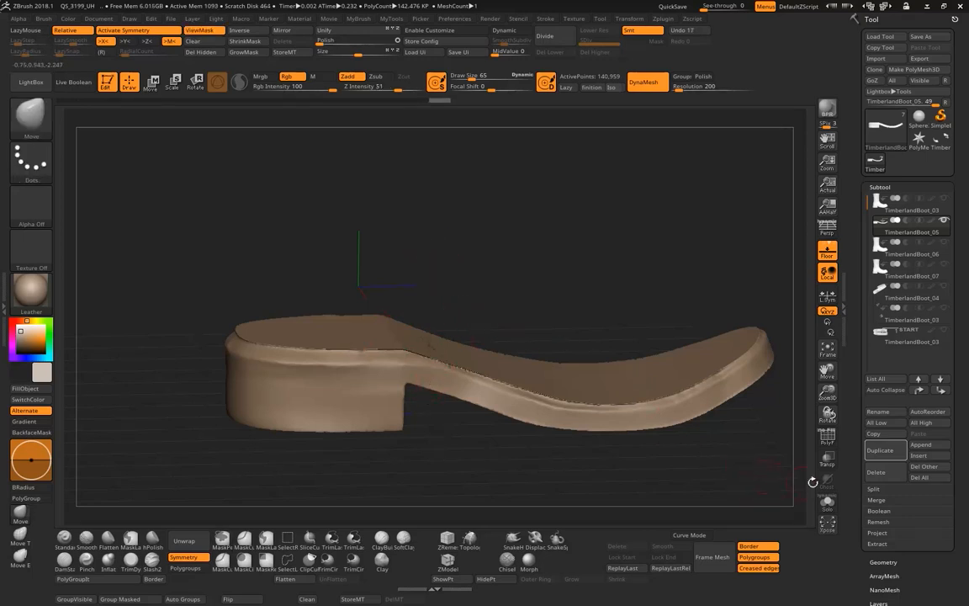
{"action": "left_click", "coordinate": [197, 42]}
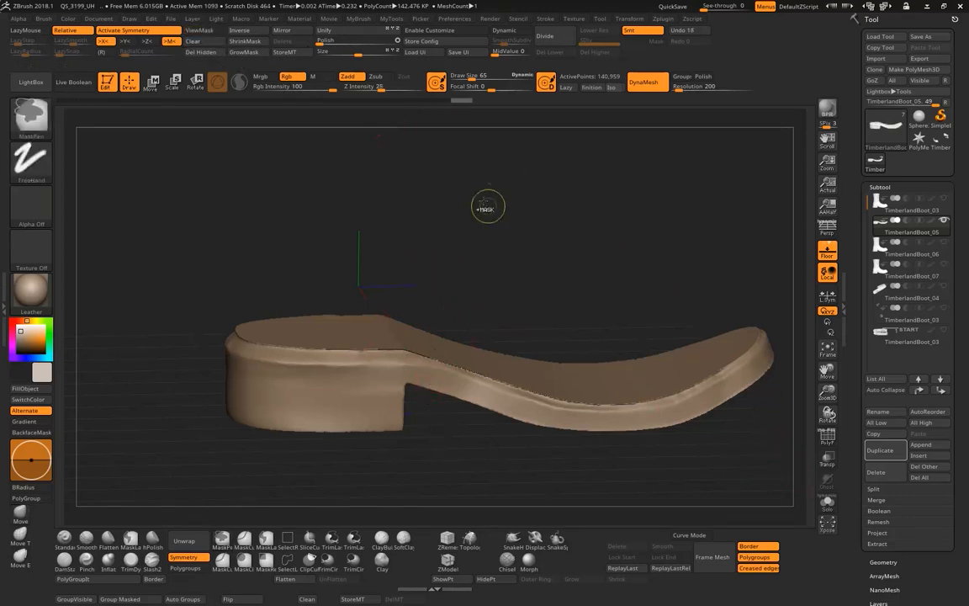
{"action": "left_click_drag", "start_coordinate": [455, 173], "coordinate": [422, 274], "text": "ctrl"}
- Smooth the heel's top surface and rim with the polyframe on, refreshing the DynaMesh between passes
{"action": "left_click", "coordinate": [827, 441]}
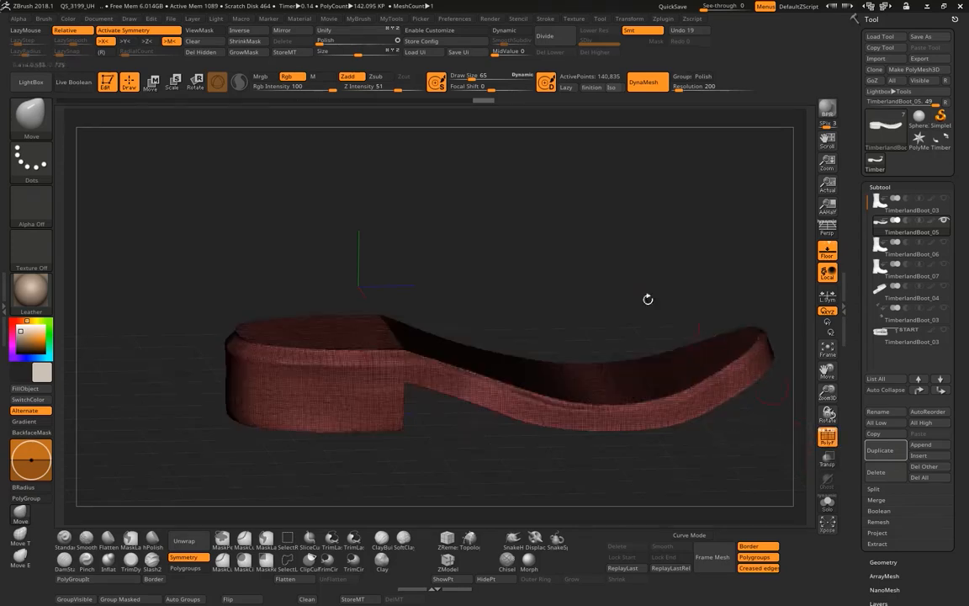
{"action": "mouse_move", "coordinate": [501, 264]}
{"action": "left_mouse_down", "text": "alt"}
{"action": "mouse_move", "coordinate": [511, 337]}
{"action": "mouse_move", "coordinate": [446, 266]}
{"action": "left_mouse_up", "text": "alt"}
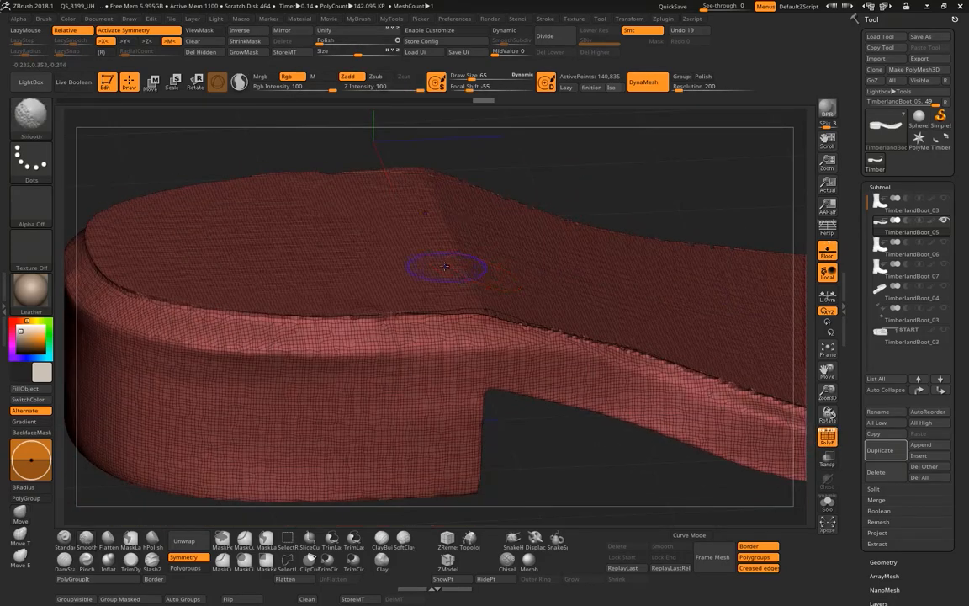
{"action": "left_click_drag", "start_coordinate": [353, 300], "coordinate": [159, 272], "text": "shift"}
{"action": "mouse_move", "coordinate": [206, 302]}
{"action": "left_mouse_down", "text": "shift"}
{"action": "mouse_move", "coordinate": [239, 289]}
{"action": "mouse_move", "coordinate": [401, 300]}
{"action": "left_mouse_up", "text": "shift"}
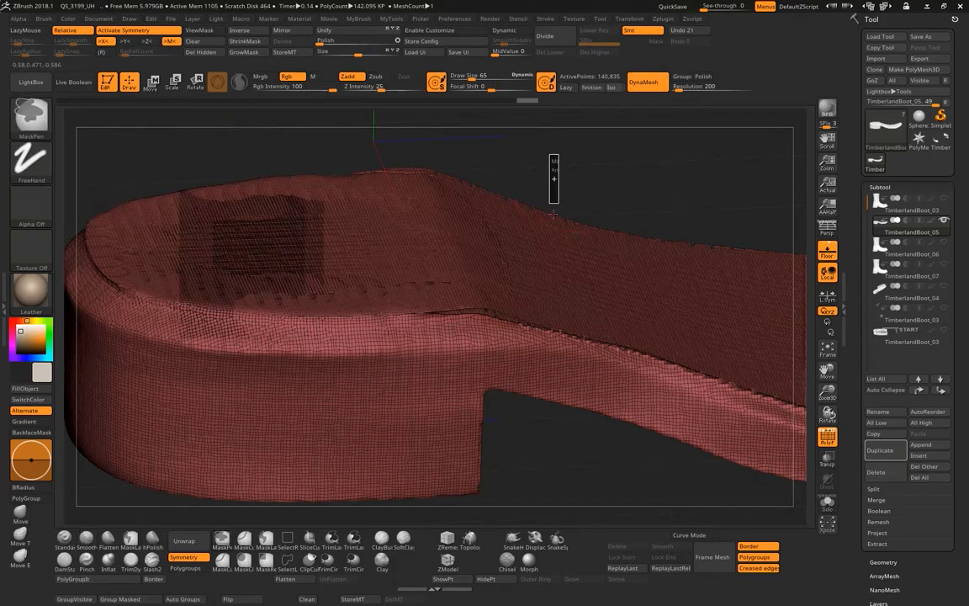
{"action": "left_click_drag", "start_coordinate": [168, 198], "coordinate": [286, 294], "text": "shift"}
{"action": "mouse_move", "coordinate": [362, 281]}
{"action": "left_mouse_down", "text": "shift"}
{"action": "mouse_move", "coordinate": [421, 283]}
{"action": "mouse_move", "coordinate": [481, 300]}
{"action": "left_mouse_up", "text": "shift"}
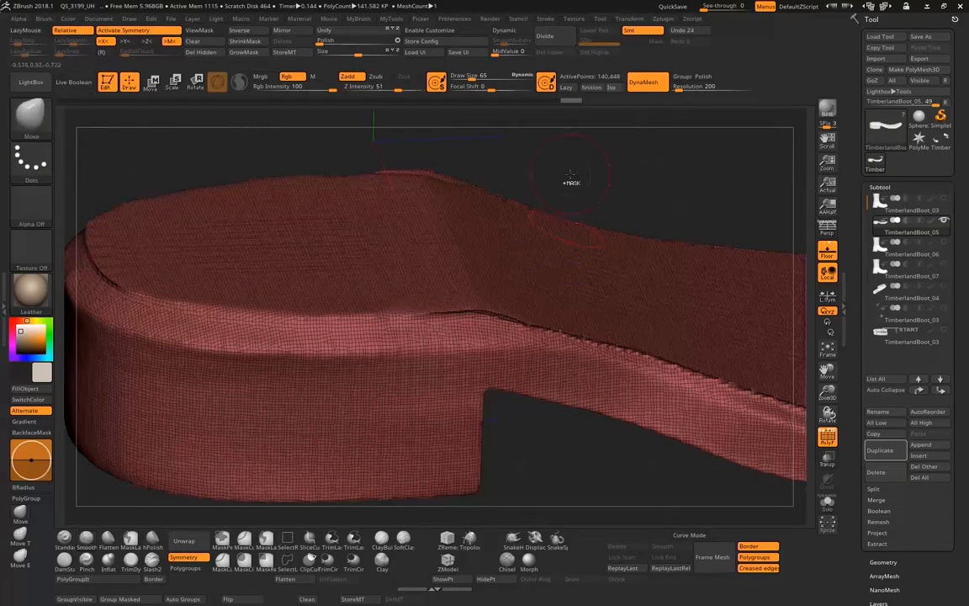
{"action": "mouse_move", "coordinate": [574, 181]}
{"action": "left_mouse_down", "text": "ctrl"}
{"action": "mouse_move", "coordinate": [621, 181]}
{"action": "mouse_move", "coordinate": [503, 150]}
{"action": "left_mouse_up", "text": "ctrl"}
{"action": "left_click_drag", "start_coordinate": [353, 271], "coordinate": [493, 260], "text": "shift"}
- Hide the polyframe and smooth the jagged rim from the heel along the arch, remeshing between strokes
{"action": "left_click", "coordinate": [828, 438]}
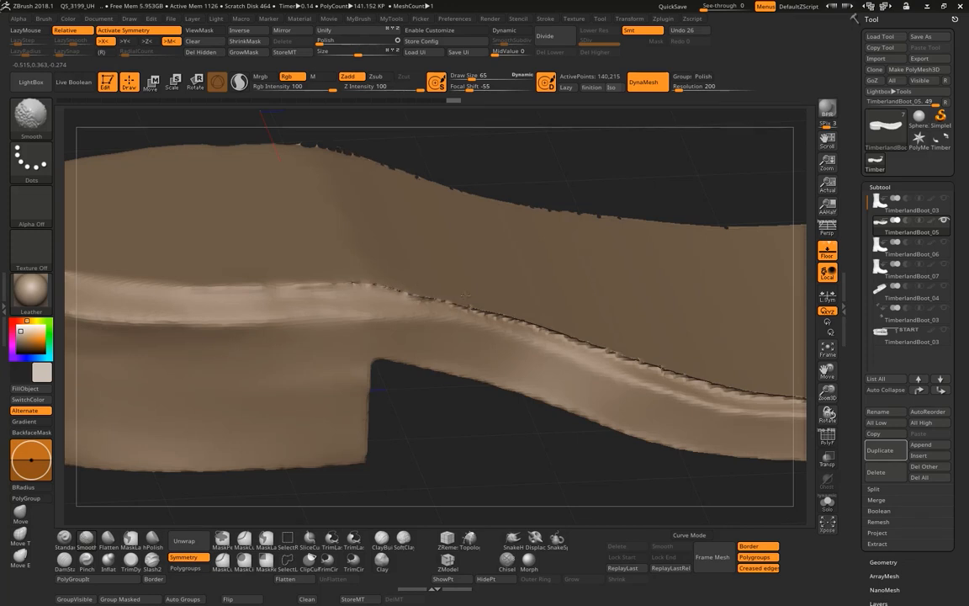
{"action": "left_click_drag", "start_coordinate": [520, 318], "coordinate": [509, 290], "text": "shift"}
{"action": "left_click_drag", "start_coordinate": [561, 156], "coordinate": [505, 141], "text": "ctrl"}
{"action": "left_click_drag", "start_coordinate": [377, 278], "coordinate": [451, 288], "text": "shift"}
{"action": "left_click_drag", "start_coordinate": [553, 171], "coordinate": [559, 167], "text": "ctrl"}
{"action": "left_click_drag", "start_coordinate": [535, 312], "coordinate": [628, 351], "text": "shift"}
{"action": "left_click_drag", "start_coordinate": [535, 327], "coordinate": [639, 356], "text": "shift"}
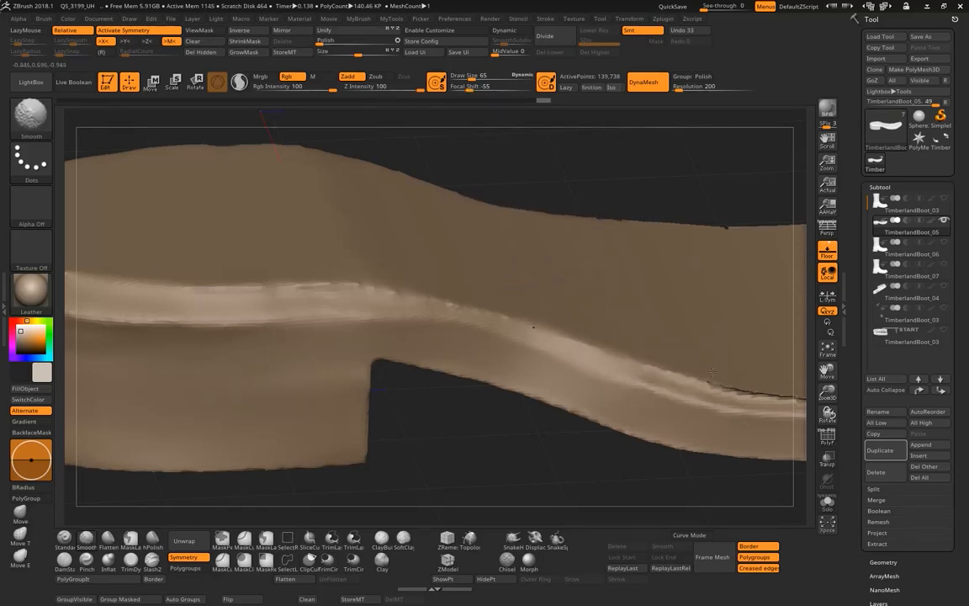
- Undo the last smoothing passes along the arch rim
{"action": "mouse_move", "coordinate": [617, 137]}
{"action": "left_mouse_down", "text": "alt"}
{"action": "mouse_move", "coordinate": [509, 199]}
{"action": "mouse_move", "coordinate": [573, 200]}
{"action": "left_mouse_up", "text": "alt"}
{"action": "key", "text": "ctrl+z"}
{"action": "key", "text": "ctrl+z"}
{"action": "key", "text": "ctrl+z"}
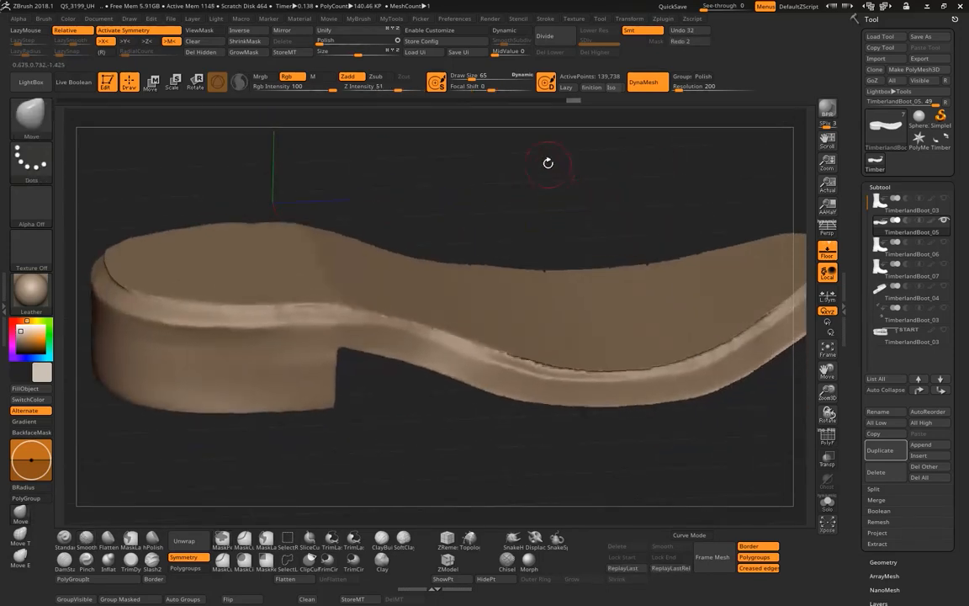
{"action": "left_click_drag", "start_coordinate": [535, 166], "coordinate": [533, 195]}
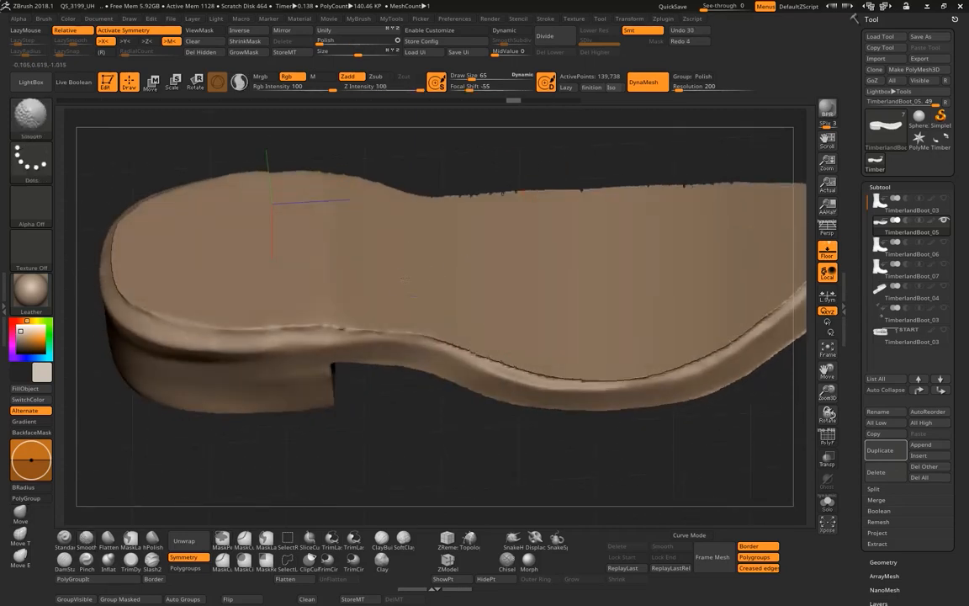
- Smooth the rim again around the heel and the start of the arch, and check the sole's side profile
{"action": "left_click_drag", "start_coordinate": [405, 279], "coordinate": [232, 274]}
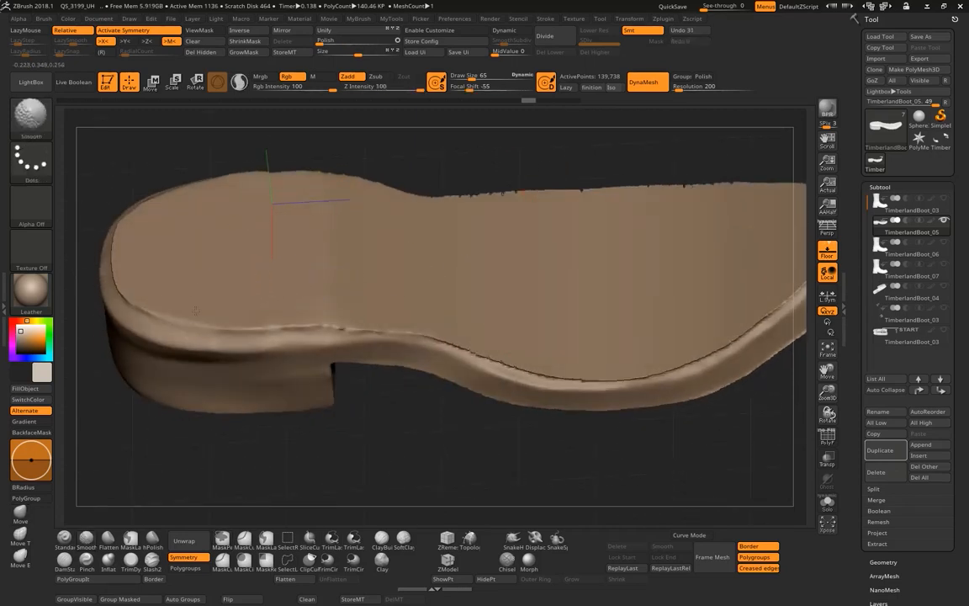
{"action": "left_click_drag", "start_coordinate": [383, 316], "coordinate": [394, 323], "text": "shift"}
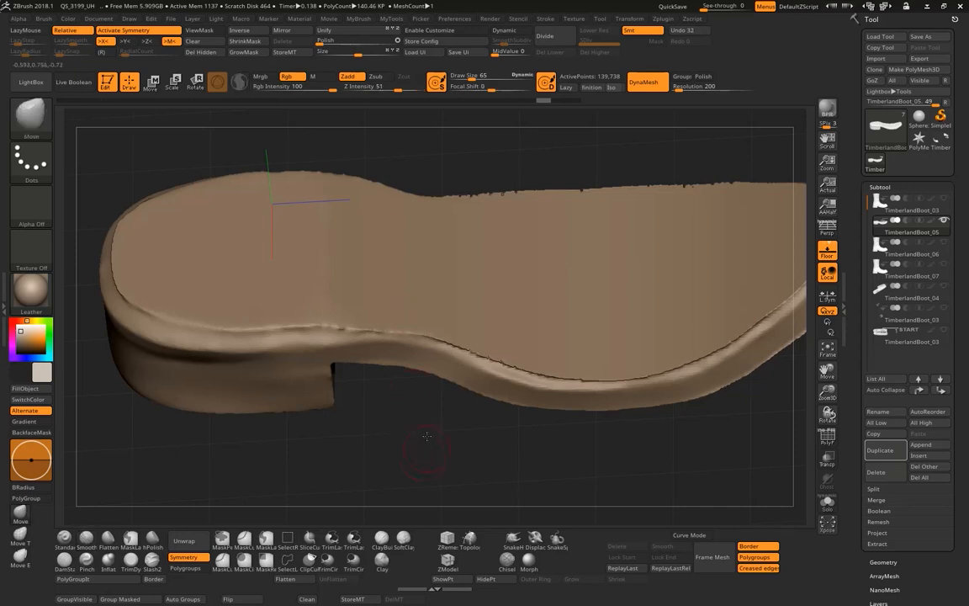
{"action": "left_click_drag", "start_coordinate": [432, 432], "coordinate": [433, 357], "text": "shift"}
{"action": "left_click_drag", "start_coordinate": [419, 191], "coordinate": [464, 239]}
{"action": "left_click_drag", "start_coordinate": [453, 312], "coordinate": [428, 441]}
{"action": "left_click_drag", "start_coordinate": [422, 399], "coordinate": [434, 368], "text": "alt"}
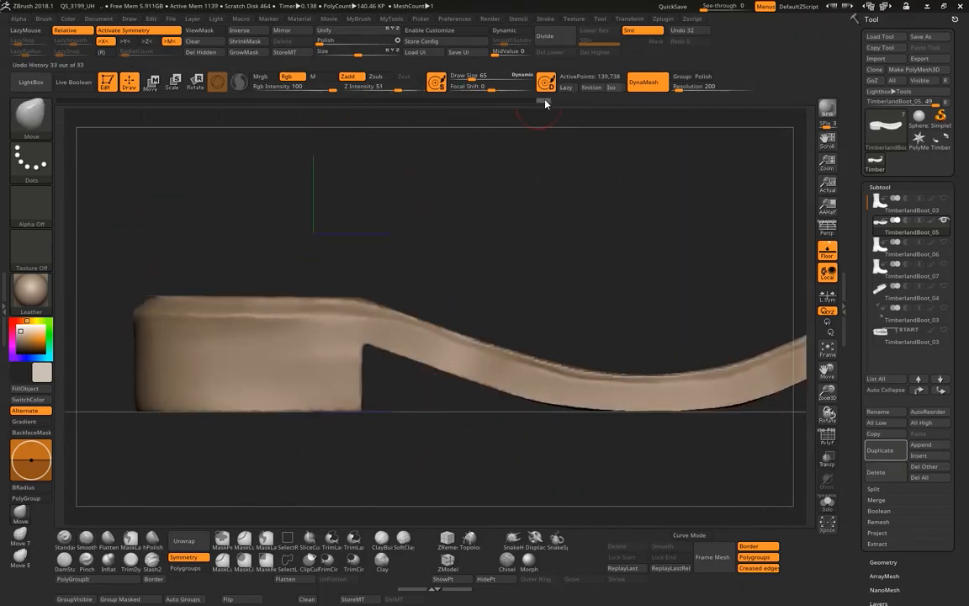
- Roll the undo history back to the full, unclipped boot
{"action": "left_click_drag", "start_coordinate": [545, 103], "coordinate": [107, 112]}
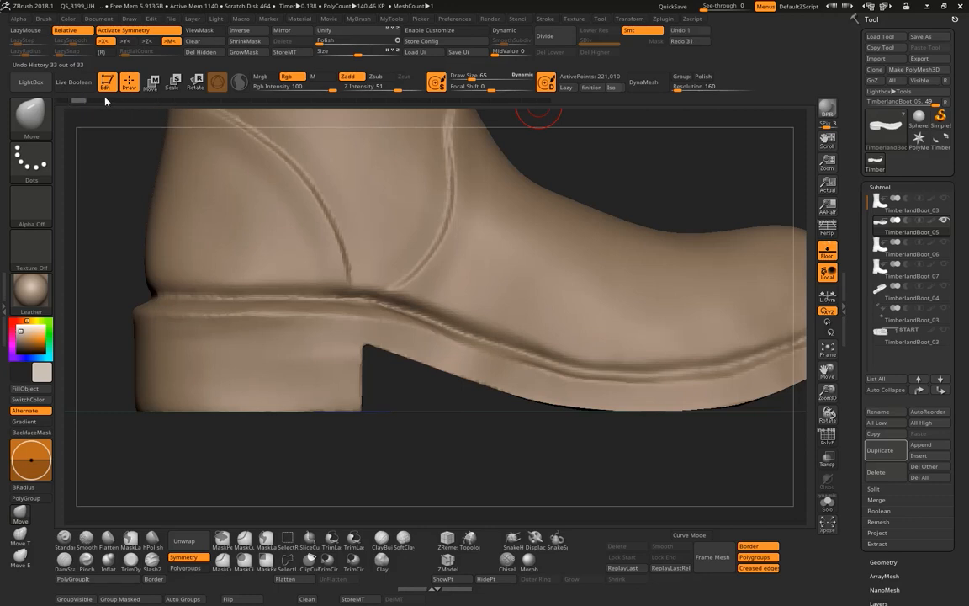
{"action": "mouse_move", "coordinate": [200, 100]}
{"action": "left_mouse_down"}
{"action": "mouse_move", "coordinate": [158, 99]}
{"action": "mouse_move", "coordinate": [185, 101]}
{"action": "left_mouse_up"}
{"action": "left_click_drag", "start_coordinate": [541, 196], "coordinate": [531, 153]}
{"action": "left_click", "coordinate": [572, 133]}
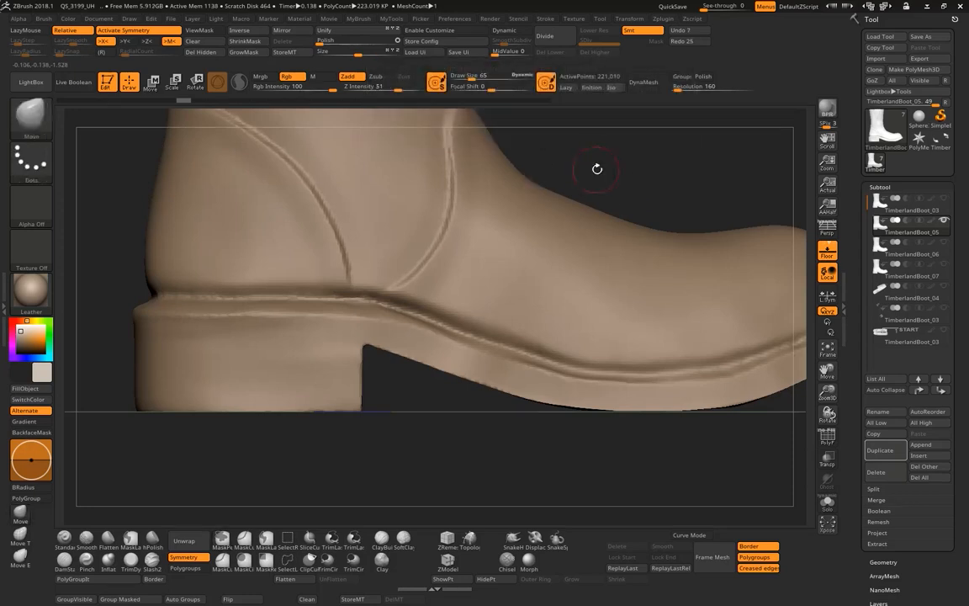
- Lasso-mask the toe of the upper along the welt line, accepting removal of the newer undo history entries
{"action": "right_click_drag", "start_coordinate": [598, 170], "coordinate": [657, 259], "text": "ctrl"}
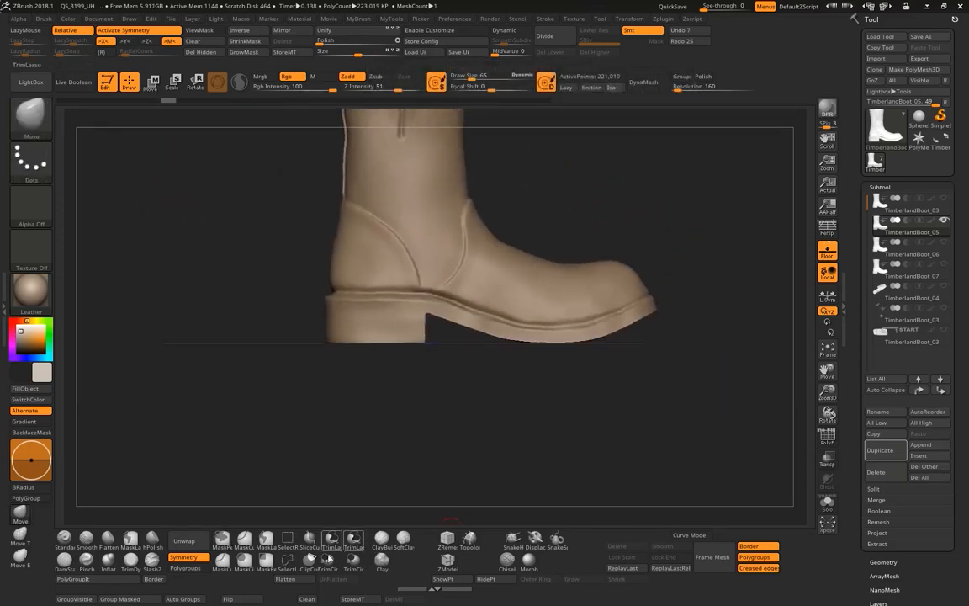
{"action": "left_click", "coordinate": [266, 538]}
{"action": "mouse_move", "coordinate": [614, 172]}
{"action": "right_mouse_down", "text": "alt"}
{"action": "mouse_move", "coordinate": [578, 203]}
{"action": "mouse_move", "coordinate": [587, 238]}
{"action": "right_mouse_up", "text": "alt"}
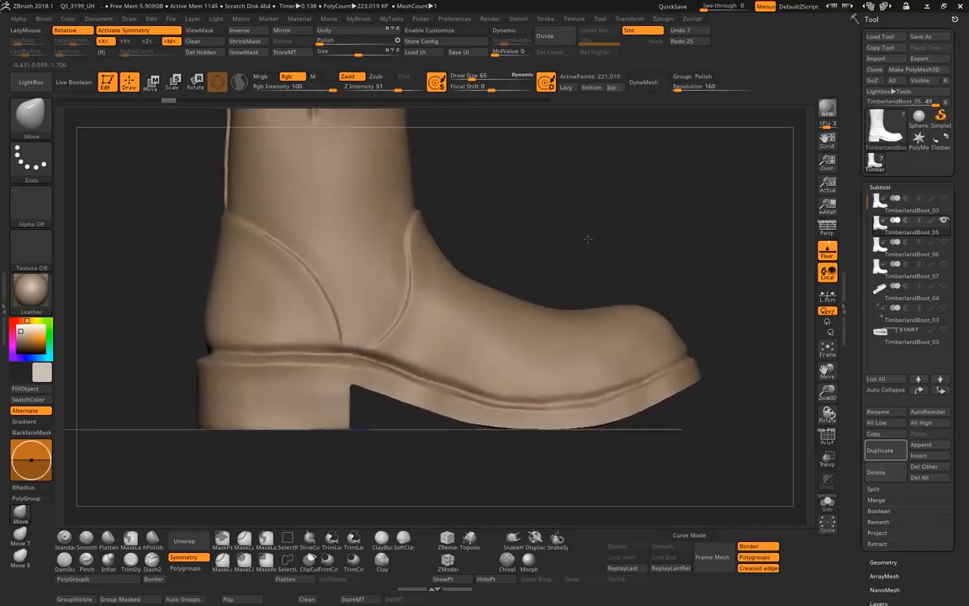
{"action": "right_click_drag", "start_coordinate": [686, 303], "coordinate": [675, 247], "text": "alt"}
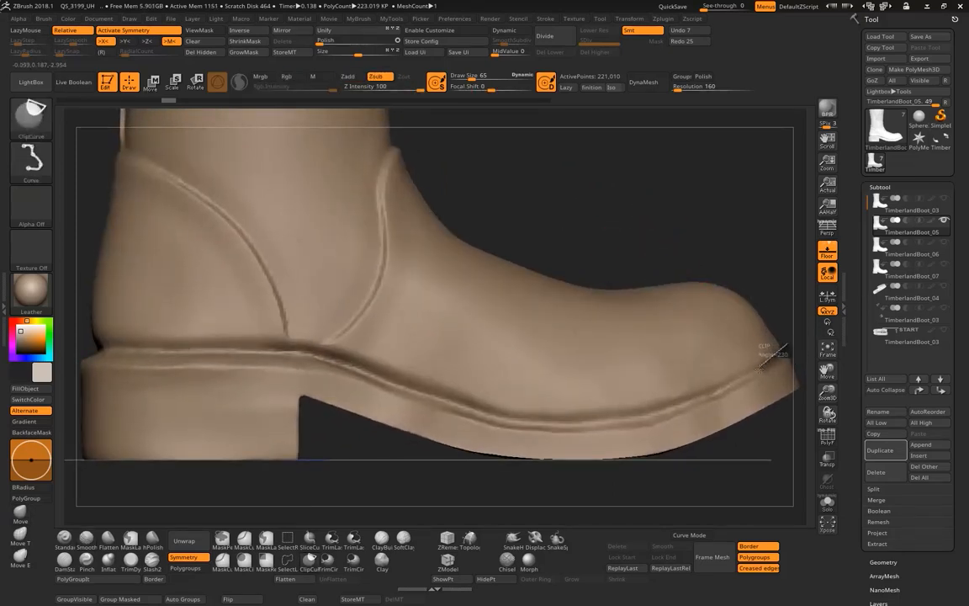
{"action": "left_click_drag", "start_coordinate": [759, 364], "coordinate": [757, 366]}
{"action": "left_click", "coordinate": [825, 277]}
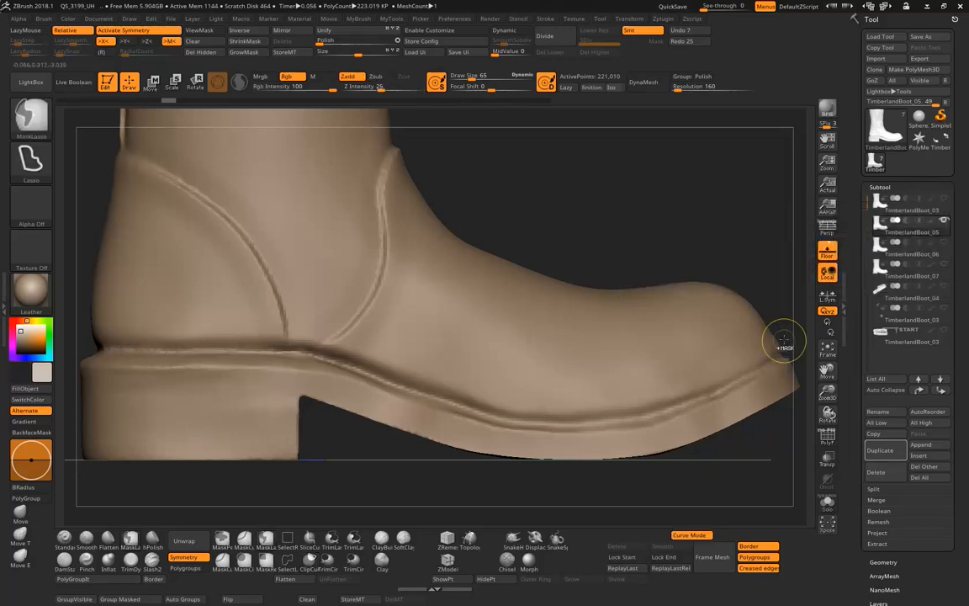
{"action": "mouse_move", "coordinate": [728, 387]}
{"action": "left_mouse_down"}
{"action": "mouse_move", "coordinate": [593, 367]}
{"action": "mouse_move", "coordinate": [463, 370]}
{"action": "mouse_move", "coordinate": [631, 174]}
{"action": "mouse_move", "coordinate": [781, 330]}
{"action": "left_mouse_up"}
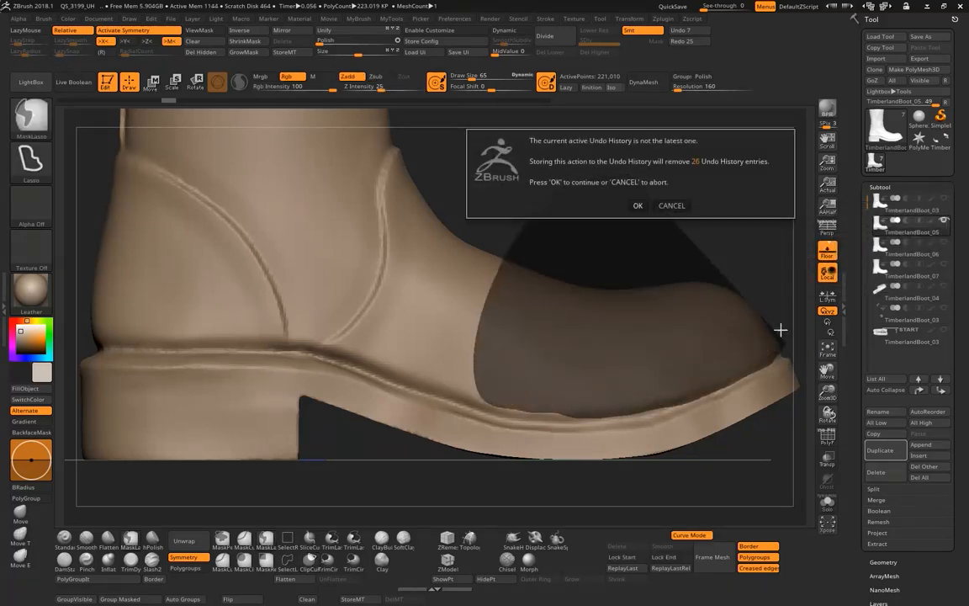
{"action": "left_click", "coordinate": [637, 205]}
- Extend the lasso mask over the toe and instep of the upper, following the welt line back towards the arch
{"action": "left_click_drag", "start_coordinate": [787, 284], "coordinate": [686, 250], "text": "alt"}
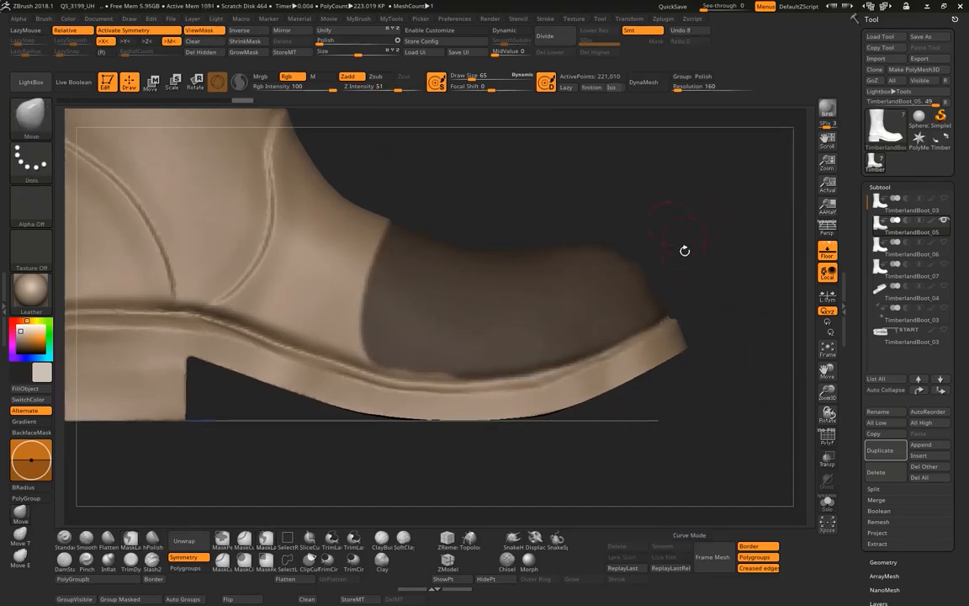
{"action": "left_click_drag", "start_coordinate": [651, 318], "coordinate": [695, 240], "text": "ctrl"}
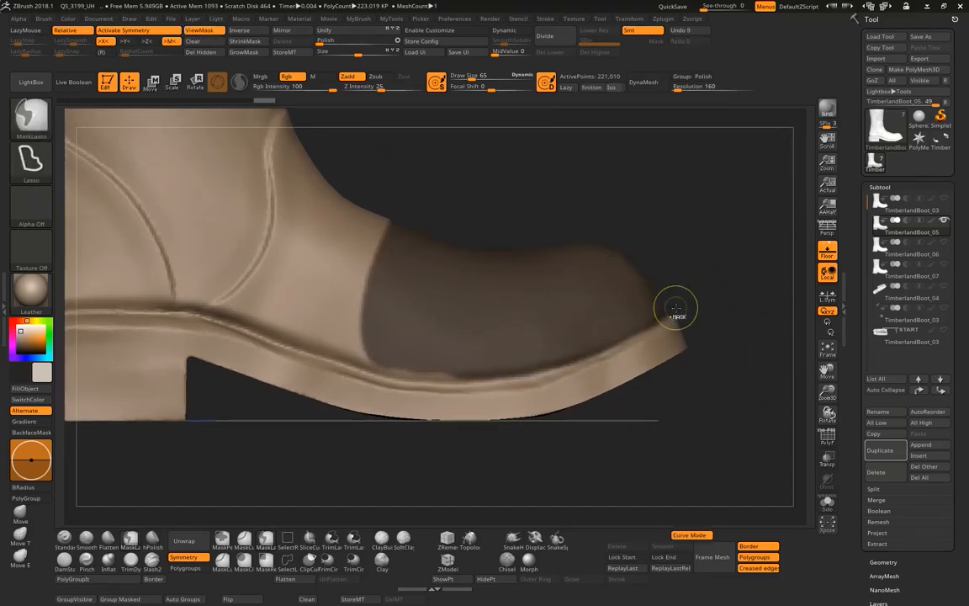
{"action": "mouse_move", "coordinate": [609, 343]}
{"action": "left_mouse_down", "text": "ctrl"}
{"action": "mouse_move", "coordinate": [505, 288]}
{"action": "mouse_move", "coordinate": [350, 288]}
{"action": "mouse_move", "coordinate": [353, 126]}
{"action": "left_mouse_up", "text": "ctrl"}
{"action": "left_click_drag", "start_coordinate": [477, 223], "coordinate": [611, 175], "text": "alt"}
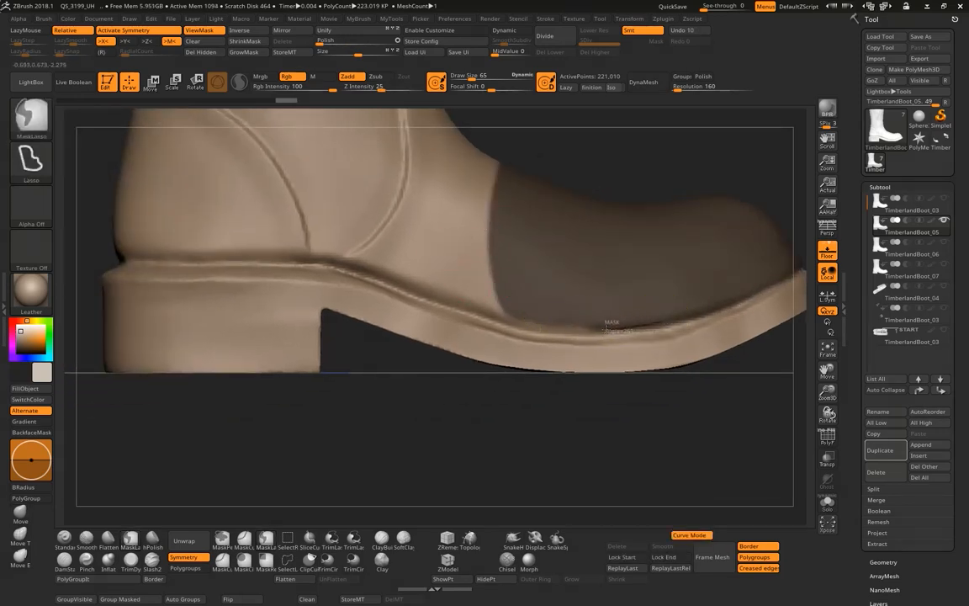
{"action": "mouse_move", "coordinate": [577, 326]}
{"action": "left_mouse_down", "text": "ctrl"}
{"action": "mouse_move", "coordinate": [369, 261]}
{"action": "mouse_move", "coordinate": [580, 128]}
{"action": "mouse_move", "coordinate": [650, 208]}
{"action": "left_mouse_up", "text": "ctrl"}
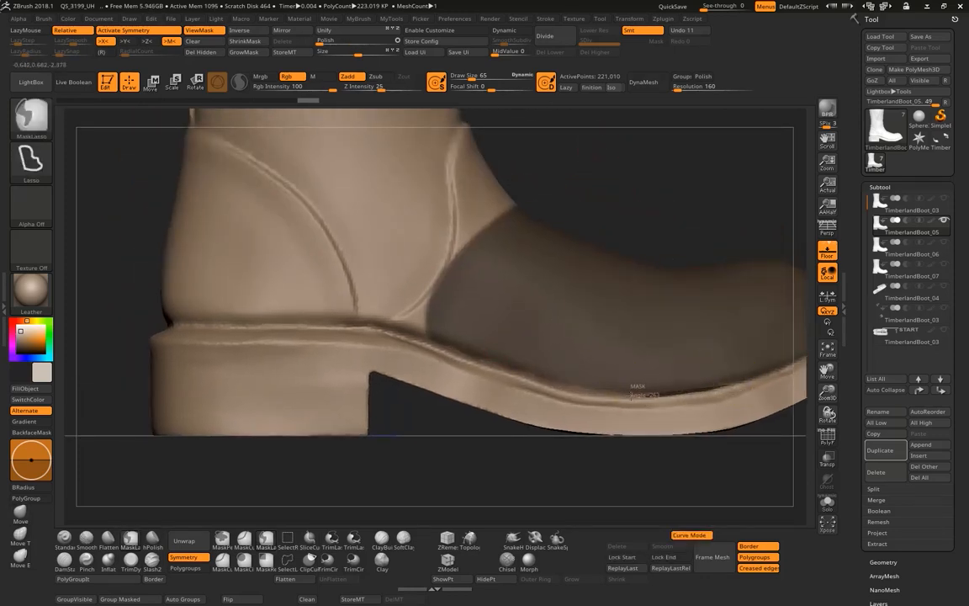
{"action": "mouse_move", "coordinate": [638, 390]}
{"action": "left_mouse_down", "text": "ctrl"}
{"action": "mouse_move", "coordinate": [539, 352]}
{"action": "mouse_move", "coordinate": [456, 343]}
{"action": "mouse_move", "coordinate": [606, 124]}
{"action": "mouse_move", "coordinate": [612, 128]}
{"action": "left_mouse_up", "text": "ctrl"}
{"action": "left_click_drag", "start_coordinate": [612, 189], "coordinate": [646, 132], "text": "alt"}
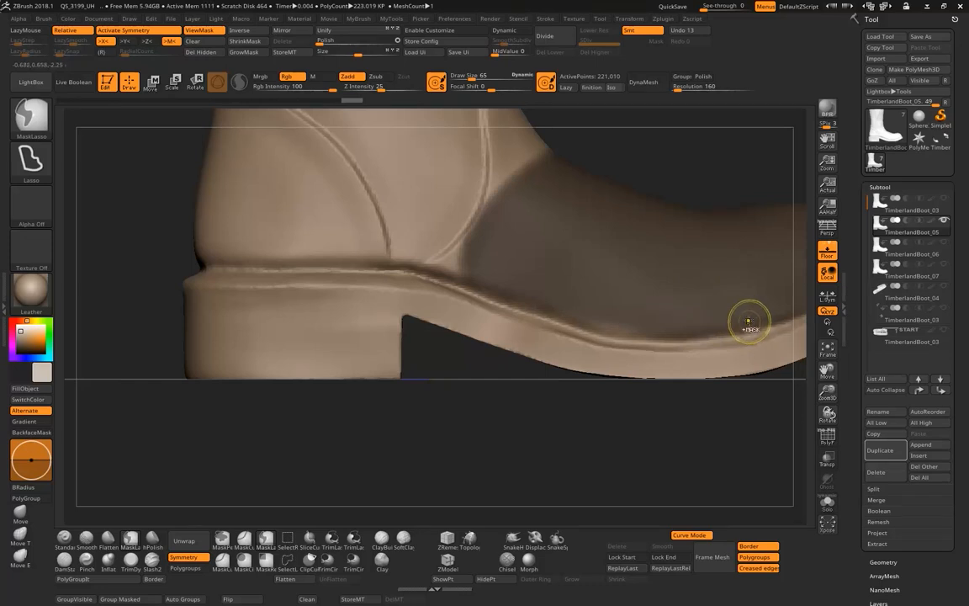
- Undo the last mask stroke and lasso-mask the upper above the arch along the welt, back past the front heel seam
{"action": "key", "text": "ctrl+z"}
{"action": "mouse_move", "coordinate": [753, 325]}
{"action": "left_mouse_down", "text": "ctrl"}
{"action": "mouse_move", "coordinate": [610, 328]}
{"action": "mouse_move", "coordinate": [505, 293]}
{"action": "left_mouse_up", "text": "ctrl"}
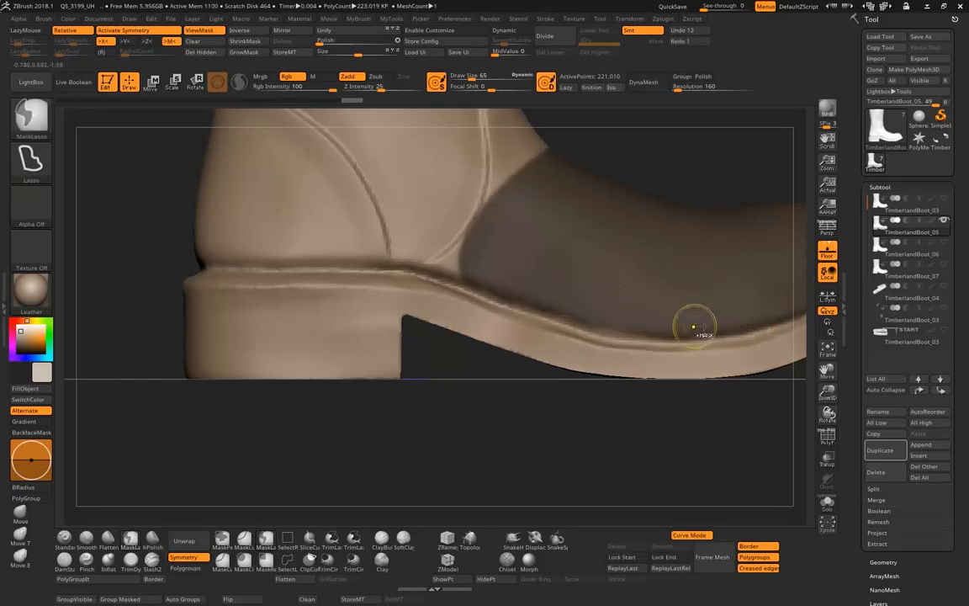
{"action": "mouse_move", "coordinate": [637, 334]}
{"action": "left_mouse_down", "text": "ctrl"}
{"action": "mouse_move", "coordinate": [347, 246]}
{"action": "mouse_move", "coordinate": [641, 125]}
{"action": "mouse_move", "coordinate": [692, 183]}
{"action": "left_mouse_up", "text": "ctrl"}
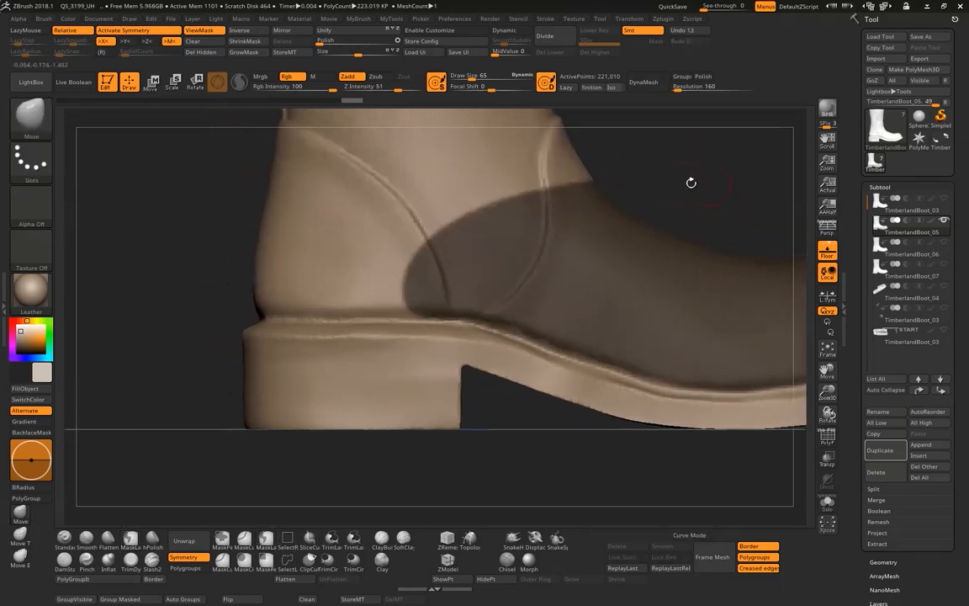
- Lasso-mask the heel area and lower shaft of the upper down to the welt, undoing the stray mask change first
{"action": "left_click", "coordinate": [242, 319], "text": "ctrl"}
{"action": "key", "text": "ctrl+z"}
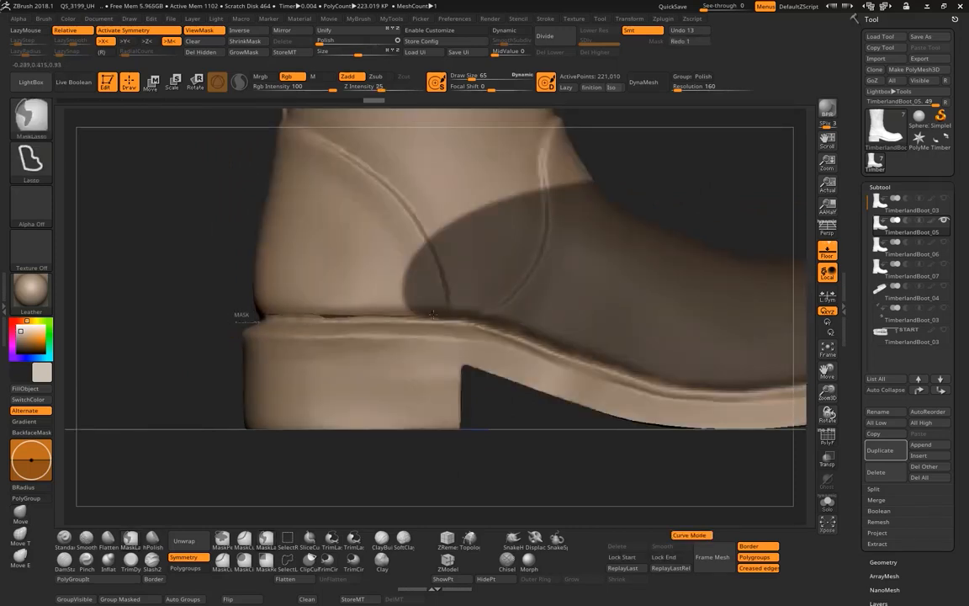
{"action": "left_click_drag", "start_coordinate": [433, 315], "coordinate": [481, 180], "text": "ctrl"}
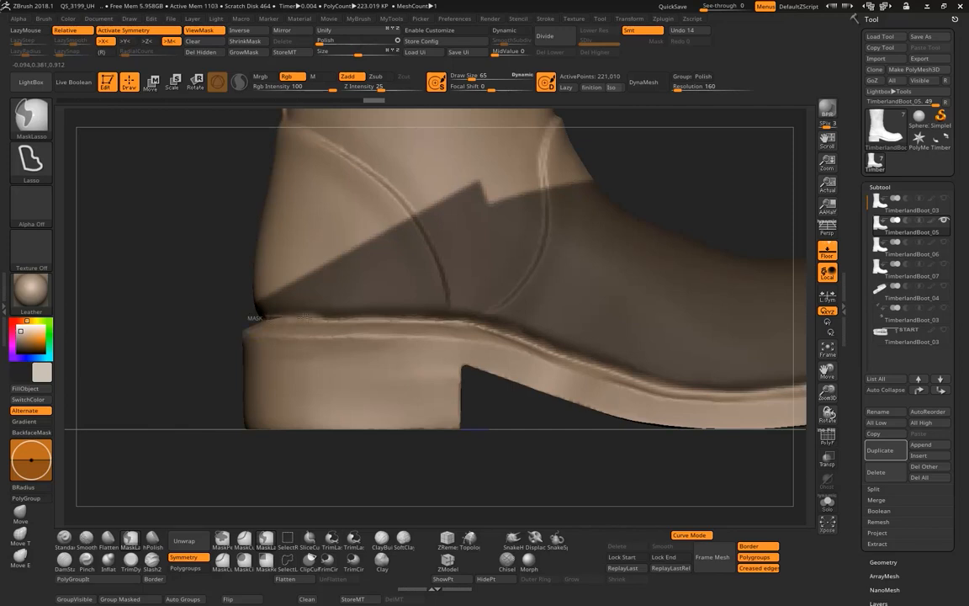
{"action": "mouse_move", "coordinate": [306, 318]}
{"action": "left_mouse_down", "text": "ctrl"}
{"action": "mouse_move", "coordinate": [509, 279]}
{"action": "mouse_move", "coordinate": [580, 117]}
{"action": "left_mouse_up", "text": "ctrl"}
- Refine the mask edge along the welt from the heel front through the arch and forefoot to the toe tip
{"action": "mouse_move", "coordinate": [647, 129]}
{"action": "left_mouse_down", "text": "alt"}
{"action": "mouse_move", "coordinate": [693, 202]}
{"action": "mouse_move", "coordinate": [554, 186]}
{"action": "mouse_move", "coordinate": [269, 294]}
{"action": "mouse_move", "coordinate": [279, 428]}
{"action": "mouse_move", "coordinate": [344, 477]}
{"action": "mouse_move", "coordinate": [539, 370]}
{"action": "left_mouse_up", "text": "alt"}
{"action": "mouse_move", "coordinate": [565, 328]}
{"action": "left_mouse_down", "text": "alt"}
{"action": "mouse_move", "coordinate": [537, 270]}
{"action": "mouse_move", "coordinate": [563, 242]}
{"action": "mouse_move", "coordinate": [588, 353]}
{"action": "left_mouse_up", "text": "alt"}
{"action": "mouse_move", "coordinate": [580, 254]}
{"action": "left_mouse_down", "text": "alt"}
{"action": "mouse_move", "coordinate": [601, 184]}
{"action": "mouse_move", "coordinate": [582, 186]}
{"action": "left_mouse_up", "text": "alt"}
{"action": "left_click_drag", "start_coordinate": [248, 341], "coordinate": [251, 340], "text": "ctrl"}
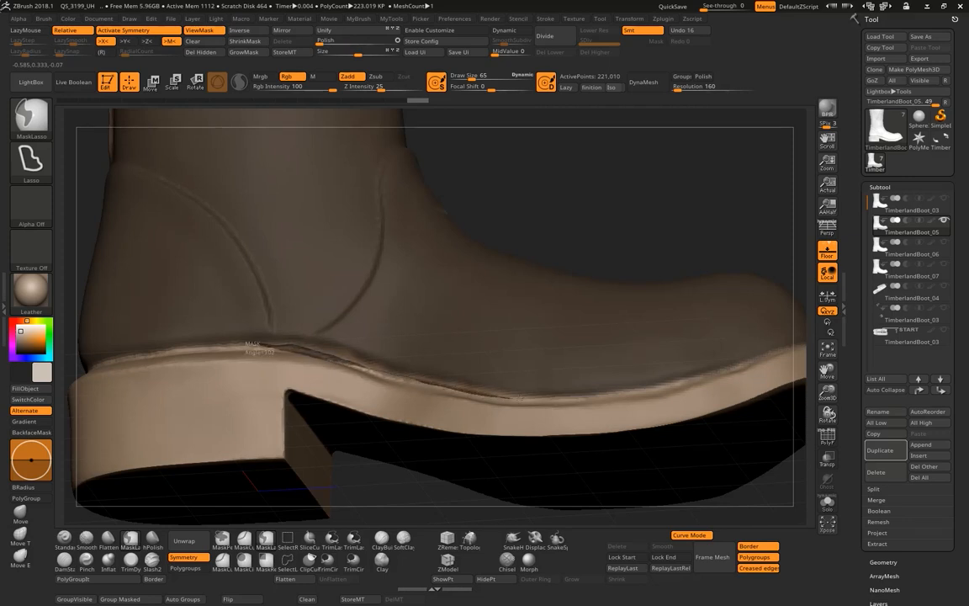
{"action": "left_click_drag", "start_coordinate": [511, 398], "coordinate": [697, 269], "text": "ctrl"}
{"action": "left_click_drag", "start_coordinate": [631, 243], "coordinate": [510, 169], "text": "alt"}
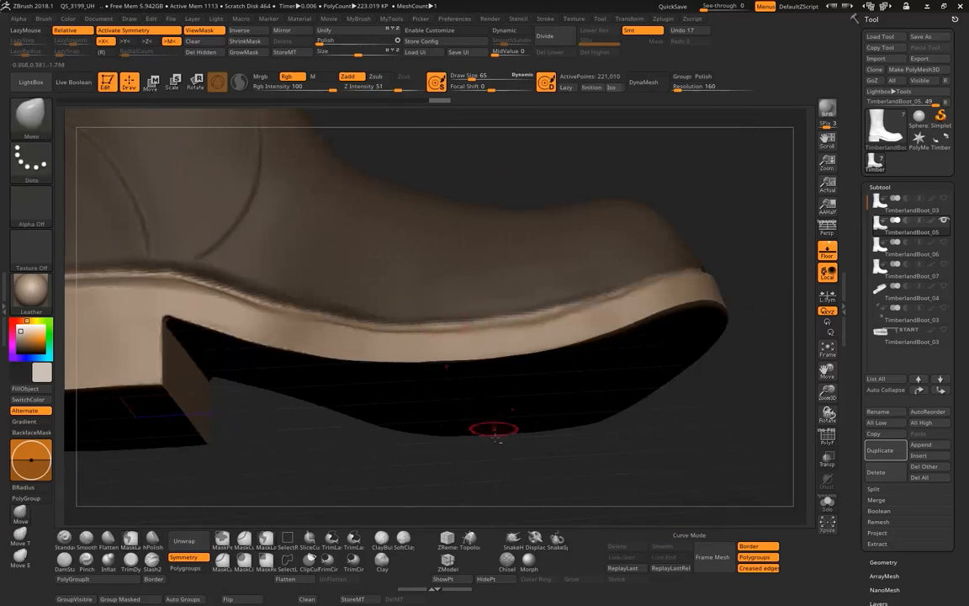
{"action": "left_click_drag", "start_coordinate": [686, 180], "coordinate": [688, 201], "text": "shift"}
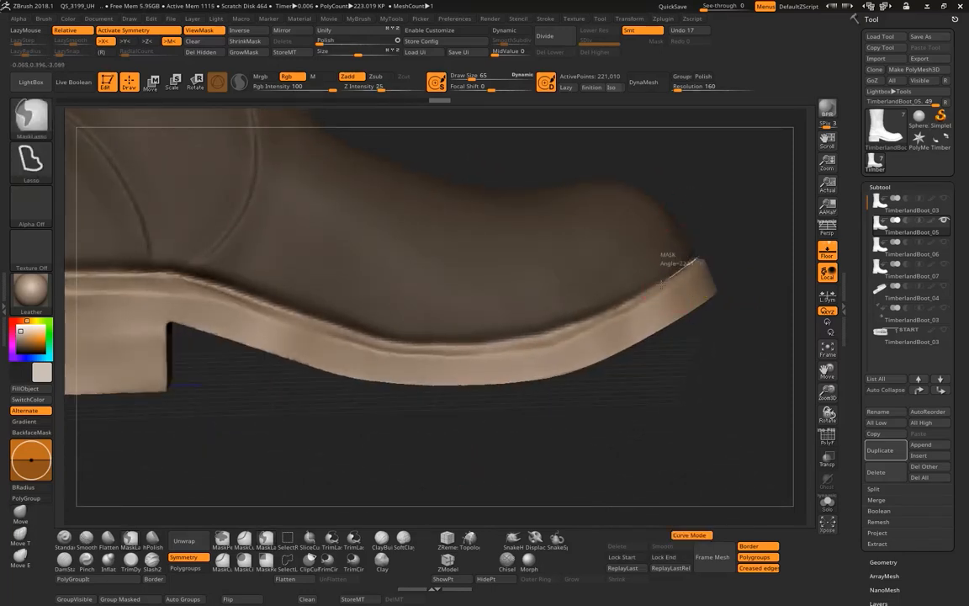
{"action": "mouse_move", "coordinate": [613, 307]}
{"action": "left_mouse_down", "text": "ctrl"}
{"action": "mouse_move", "coordinate": [433, 282]}
{"action": "mouse_move", "coordinate": [442, 291]}
{"action": "left_mouse_up", "text": "ctrl"}
- Try to extend the mask along the welt above the heel block, and undo that stroke
{"action": "mouse_move", "coordinate": [395, 430]}
{"action": "left_mouse_down"}
{"action": "mouse_move", "coordinate": [404, 399]}
{"action": "mouse_move", "coordinate": [412, 412]}
{"action": "left_mouse_up"}
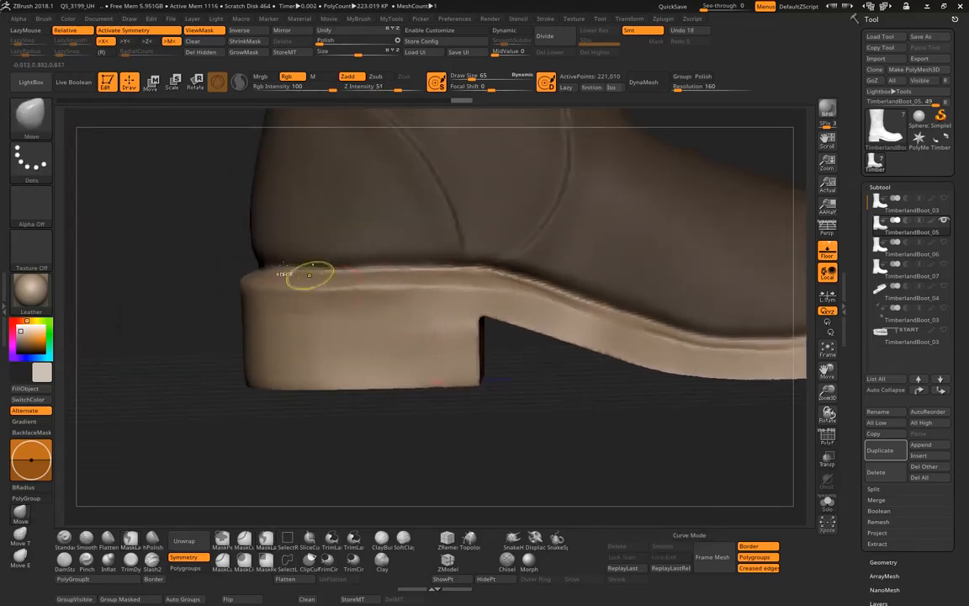
{"action": "key", "text": "ctrl"}
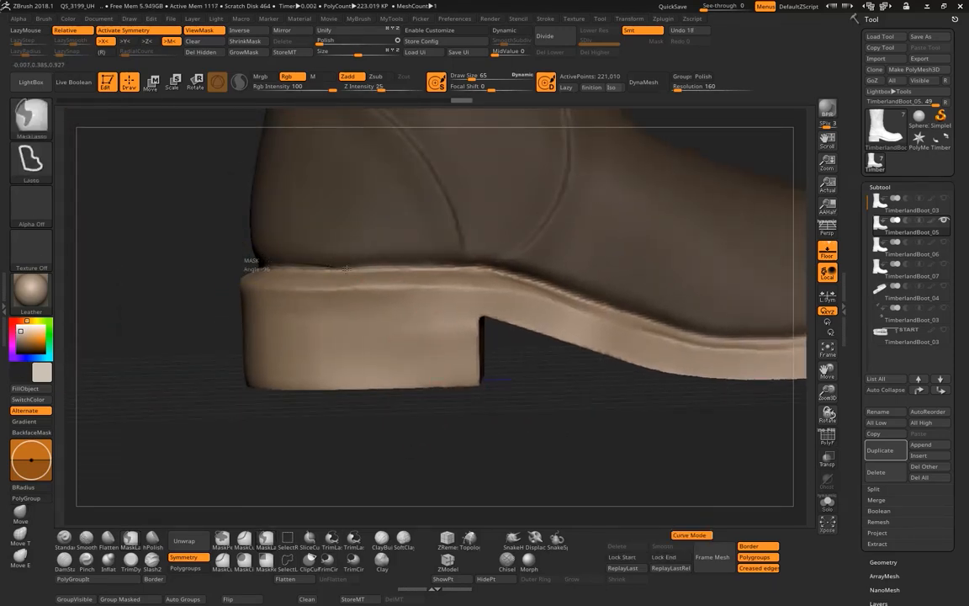
{"action": "left_click_drag", "start_coordinate": [414, 264], "coordinate": [505, 272], "text": "ctrl"}
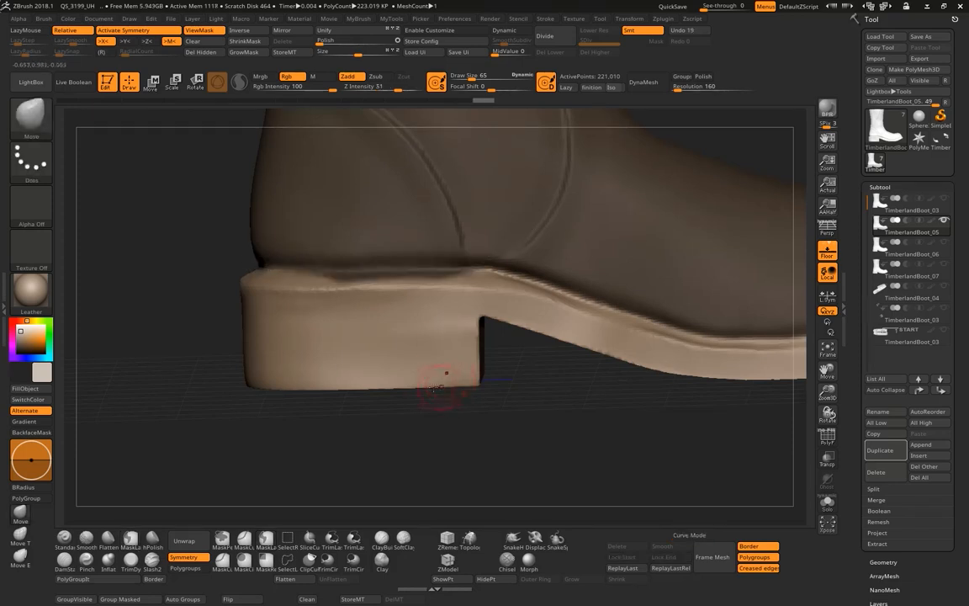
{"action": "key", "text": "ctrl+z"}
{"action": "key", "text": "super"}
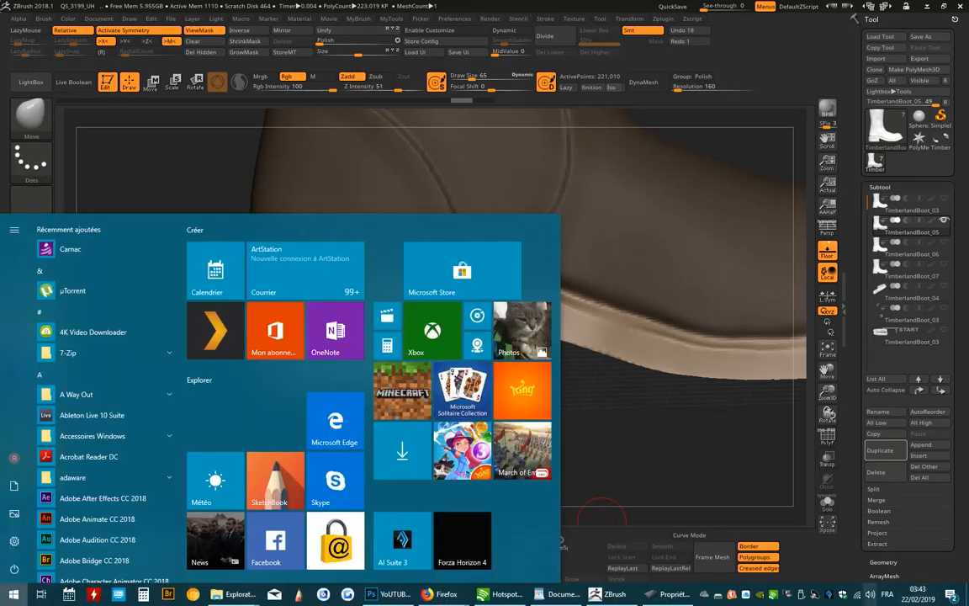
{"action": "key", "text": "super"}
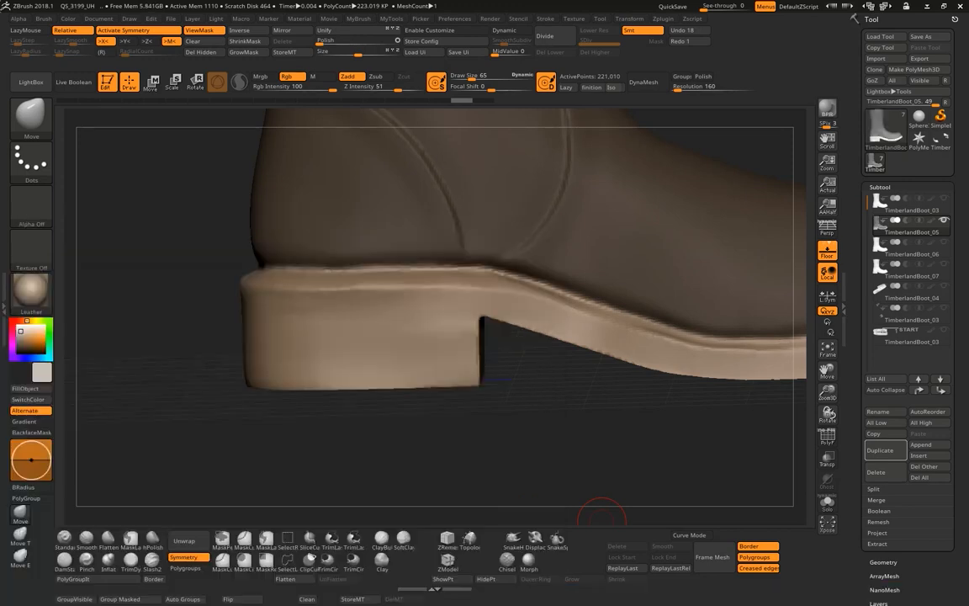
{"action": "left_click", "coordinate": [927, 7]}
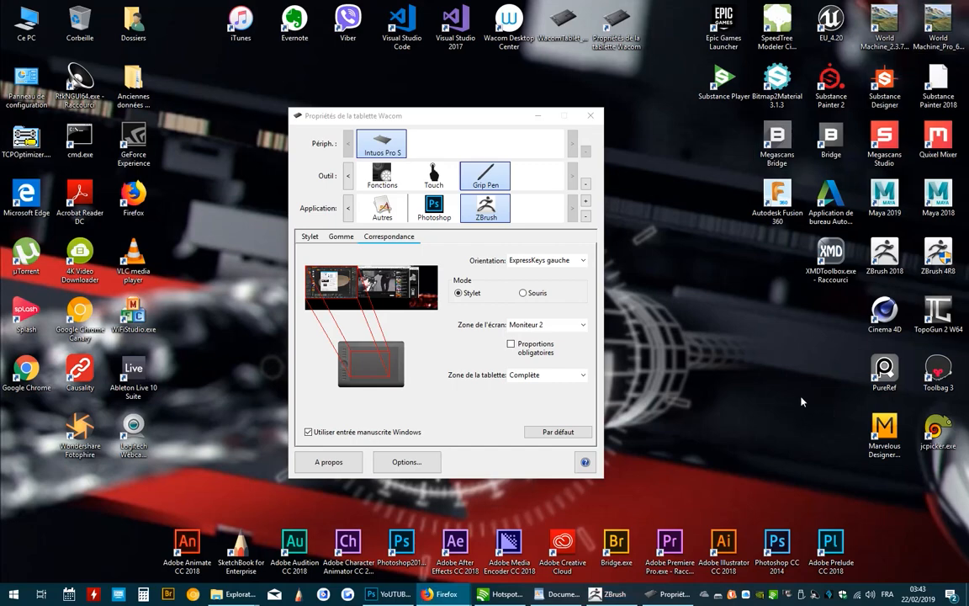
{"action": "mouse_move", "coordinate": [472, 116]}
{"action": "left_mouse_down"}
{"action": "mouse_move", "coordinate": [853, 207]}
{"action": "mouse_move", "coordinate": [459, 86]}
{"action": "mouse_move", "coordinate": [486, 84]}
{"action": "mouse_move", "coordinate": [470, 111]}
{"action": "left_mouse_up"}
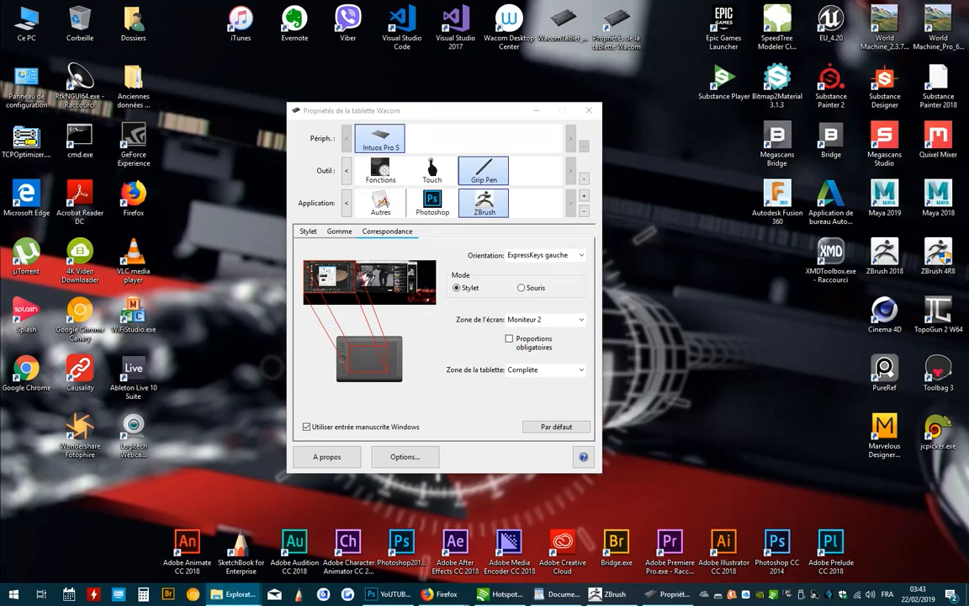
{"action": "double_click", "coordinate": [748, 364]}
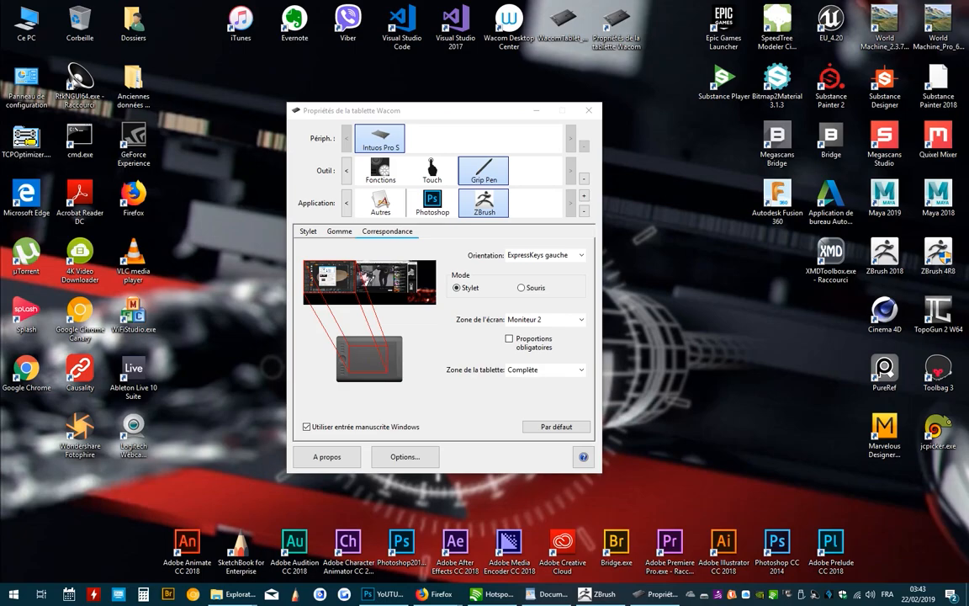
{"action": "left_click", "coordinate": [593, 594]}
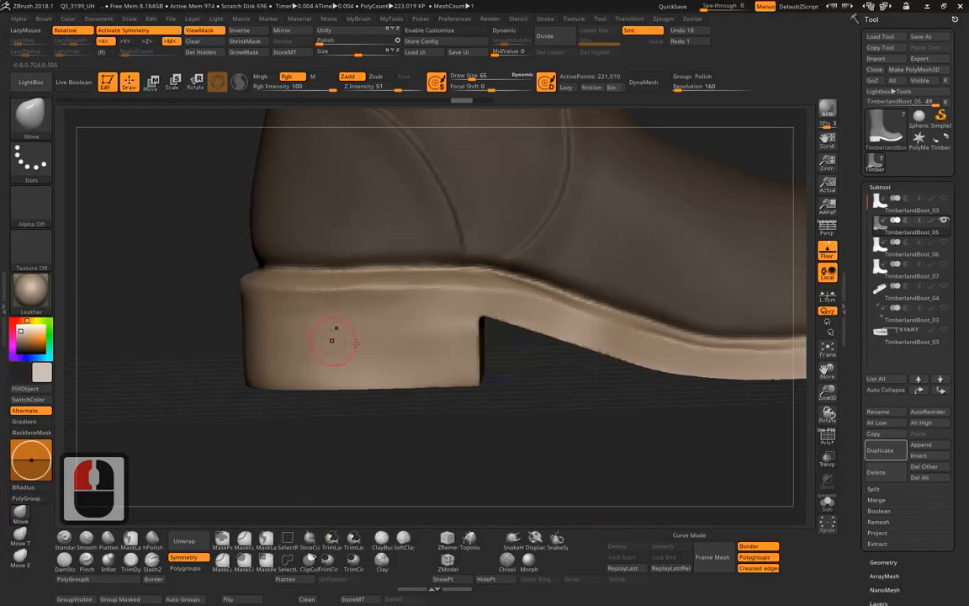
- Check the mask edge around the welt and lasso-mask the upper part of the shaft to complete the mask on the upper
{"action": "left_click_drag", "start_coordinate": [522, 402], "coordinate": [691, 373], "text": "shift"}
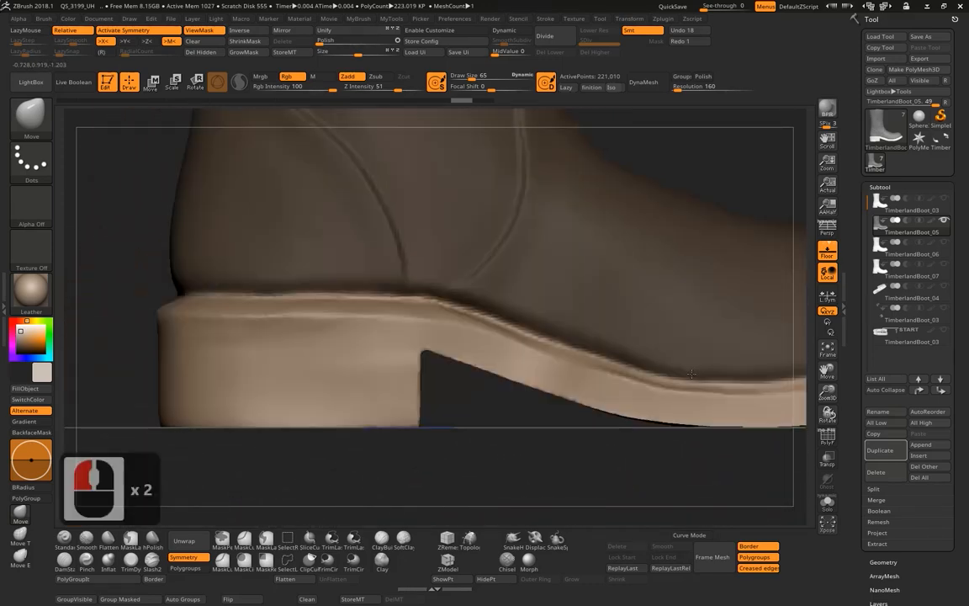
{"action": "left_click_drag", "start_coordinate": [703, 434], "coordinate": [645, 304]}
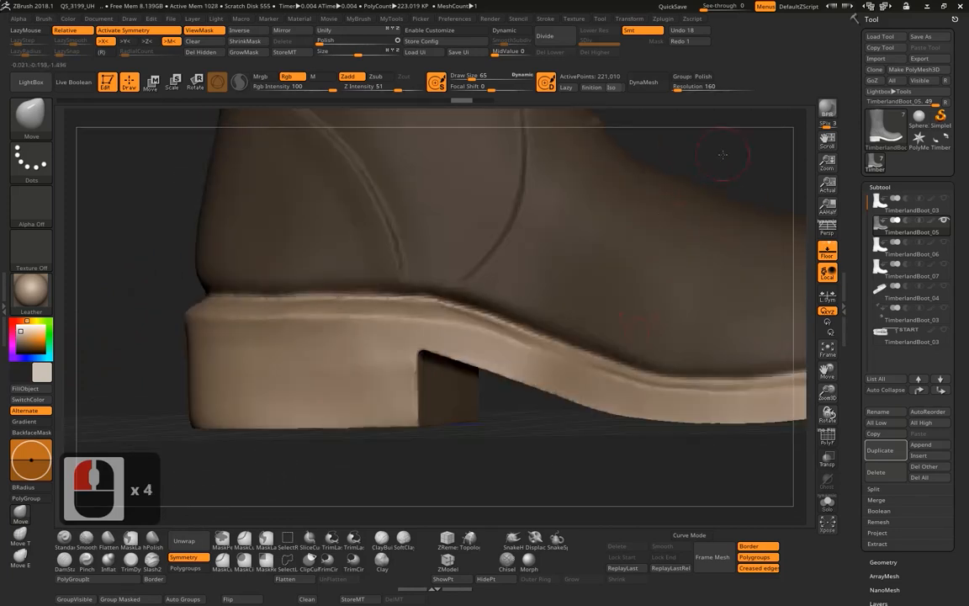
{"action": "mouse_move", "coordinate": [723, 154]}
{"action": "left_mouse_down"}
{"action": "mouse_move", "coordinate": [675, 179]}
{"action": "mouse_move", "coordinate": [617, 235]}
{"action": "mouse_move", "coordinate": [588, 202]}
{"action": "mouse_move", "coordinate": [581, 174]}
{"action": "mouse_move", "coordinate": [583, 264]}
{"action": "left_mouse_up"}
{"action": "mouse_move", "coordinate": [498, 151]}
{"action": "left_mouse_down", "text": "ctrl"}
{"action": "mouse_move", "coordinate": [329, 148]}
{"action": "mouse_move", "coordinate": [240, 372]}
{"action": "mouse_move", "coordinate": [257, 427]}
{"action": "mouse_move", "coordinate": [466, 433]}
{"action": "mouse_move", "coordinate": [608, 216]}
{"action": "left_mouse_up", "text": "ctrl"}
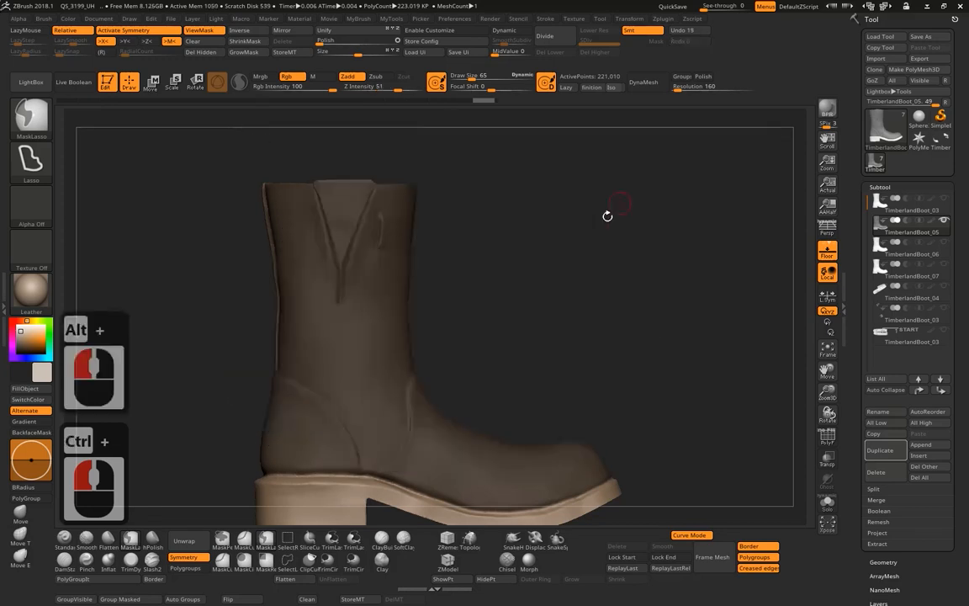
{"action": "left_click_drag", "start_coordinate": [604, 334], "coordinate": [623, 235], "text": "alt"}
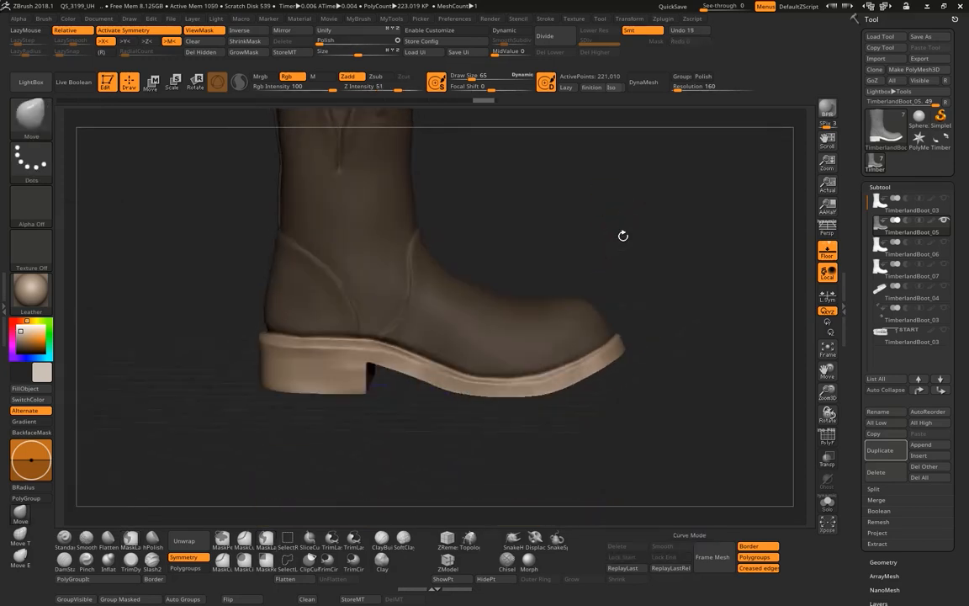
- Display the polyframe wireframe and turn the masked upper into its own polygroup
{"action": "left_click", "coordinate": [770, 415]}
{"action": "left_click", "coordinate": [827, 437]}
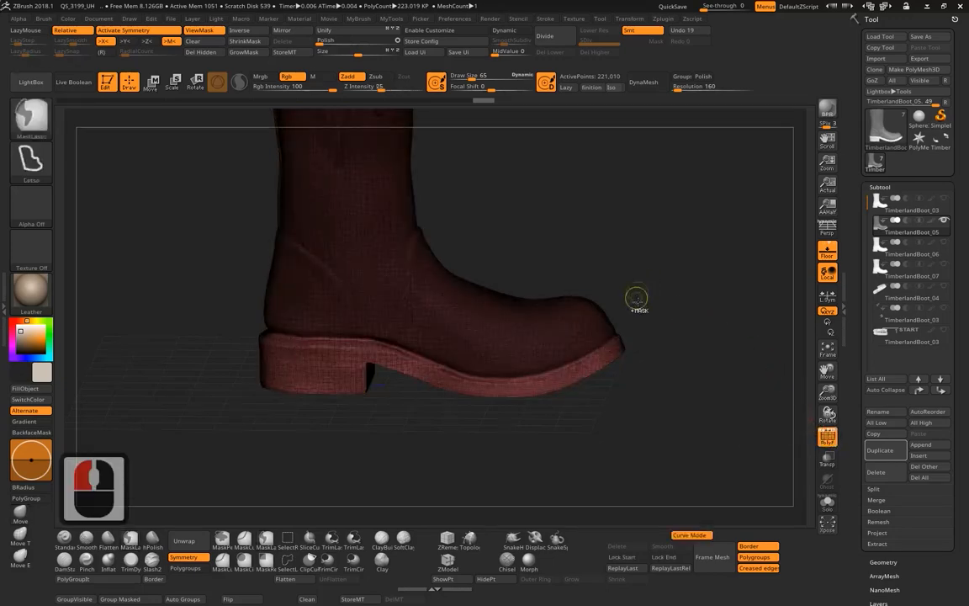
{"action": "key", "text": "ctrl+w"}
{"action": "mouse_move", "coordinate": [625, 318]}
{"action": "left_mouse_down", "text": "alt"}
{"action": "mouse_move", "coordinate": [623, 223]}
{"action": "mouse_move", "coordinate": [593, 170]}
{"action": "left_mouse_up", "text": "alt"}
- Isolate the sole's polygroup by hiding the upper, and delete the hidden geometry
{"action": "left_click", "coordinate": [455, 365], "text": "ctrl+shift"}
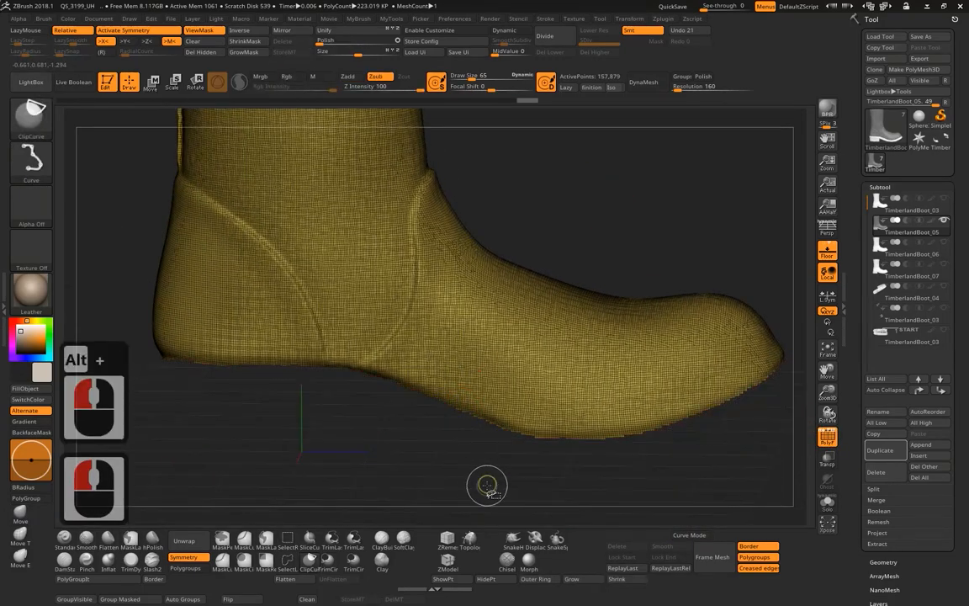
{"action": "left_click", "coordinate": [495, 357], "text": "ctrl+shift"}
{"action": "left_click_drag", "start_coordinate": [526, 266], "coordinate": [530, 236], "text": "alt"}
{"action": "left_click_drag", "start_coordinate": [554, 193], "coordinate": [610, 193], "text": "alt"}
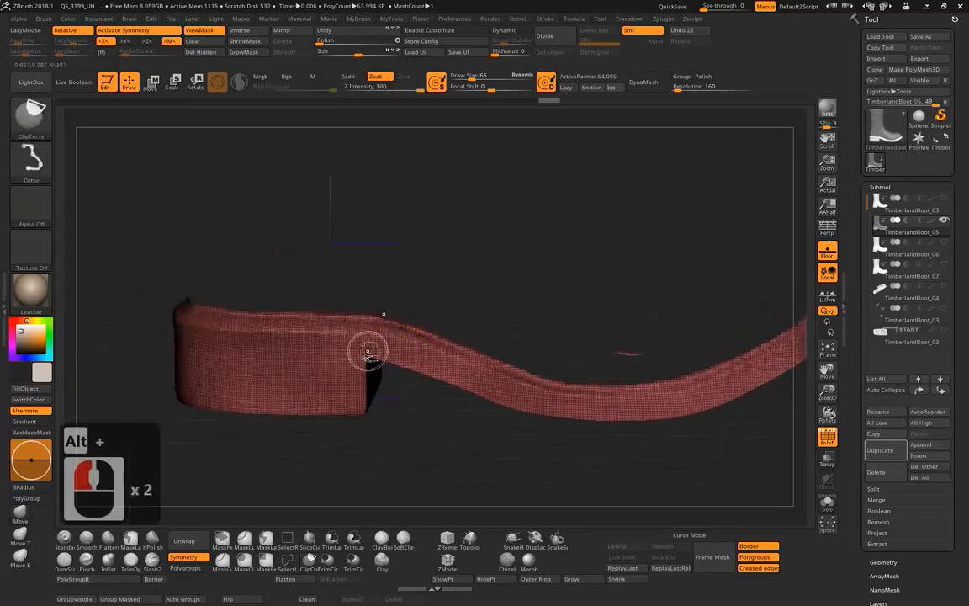
{"action": "left_click", "coordinate": [373, 348], "text": "ctrl+shift"}
{"action": "left_click", "coordinate": [446, 273], "text": "ctrl+shift"}
{"action": "left_click_drag", "start_coordinate": [552, 234], "coordinate": [589, 220]}
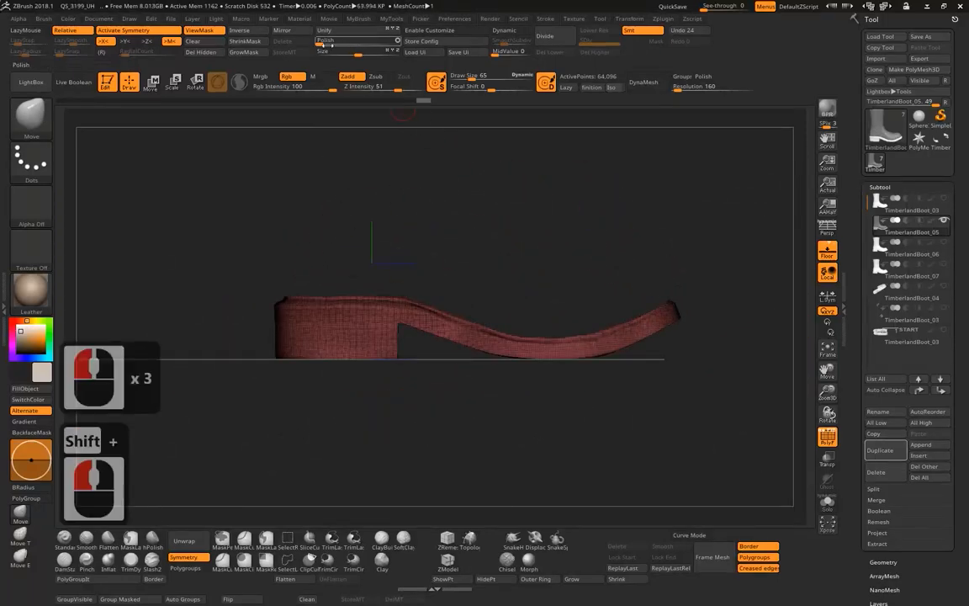
{"action": "left_click", "coordinate": [202, 52]}
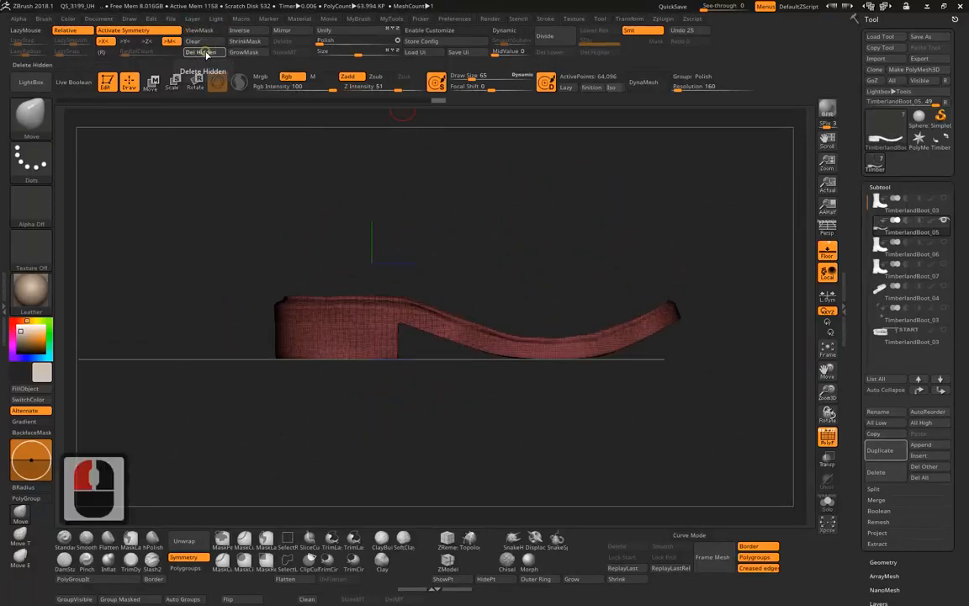
- Toggle the perspective display and smooth a small area on the side of the heel block
{"action": "left_click_drag", "start_coordinate": [443, 249], "coordinate": [499, 225], "text": "alt"}
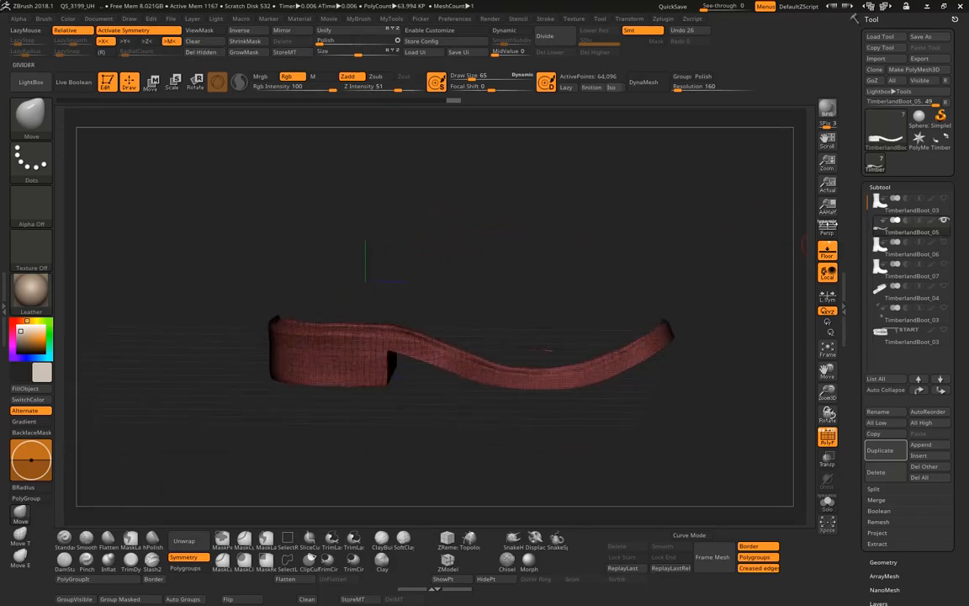
{"action": "left_click", "coordinate": [829, 226]}
{"action": "mouse_move", "coordinate": [563, 216]}
{"action": "left_mouse_down", "text": "alt"}
{"action": "mouse_move", "coordinate": [586, 222]}
{"action": "mouse_move", "coordinate": [653, 174]}
{"action": "mouse_move", "coordinate": [614, 220]}
{"action": "left_mouse_up", "text": "alt"}
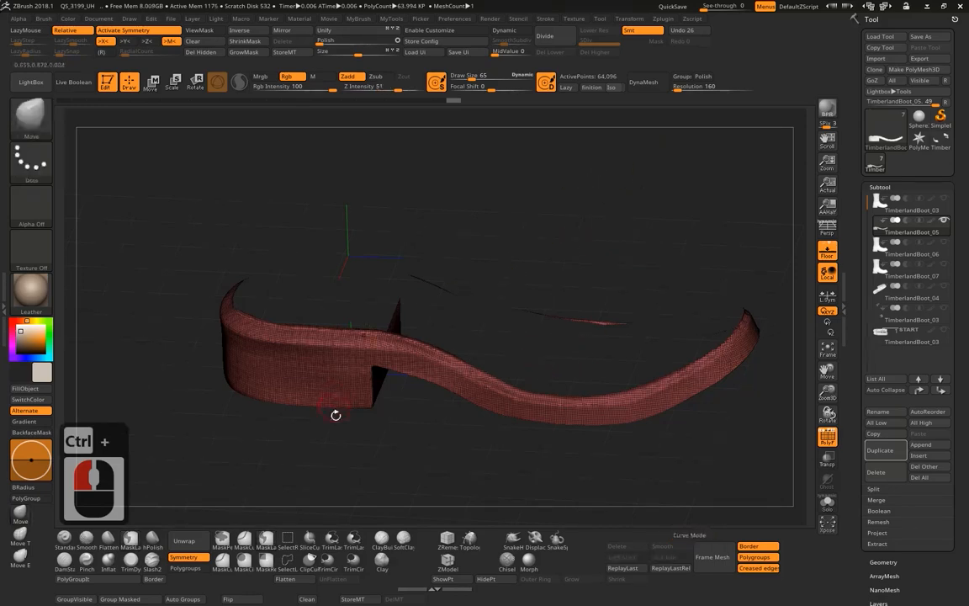
{"action": "left_click_drag", "start_coordinate": [336, 415], "coordinate": [328, 510], "text": "alt"}
{"action": "mouse_move", "coordinate": [389, 473]}
{"action": "left_mouse_down", "text": "alt"}
{"action": "mouse_move", "coordinate": [461, 438]}
{"action": "mouse_move", "coordinate": [431, 409]}
{"action": "left_mouse_up", "text": "alt"}
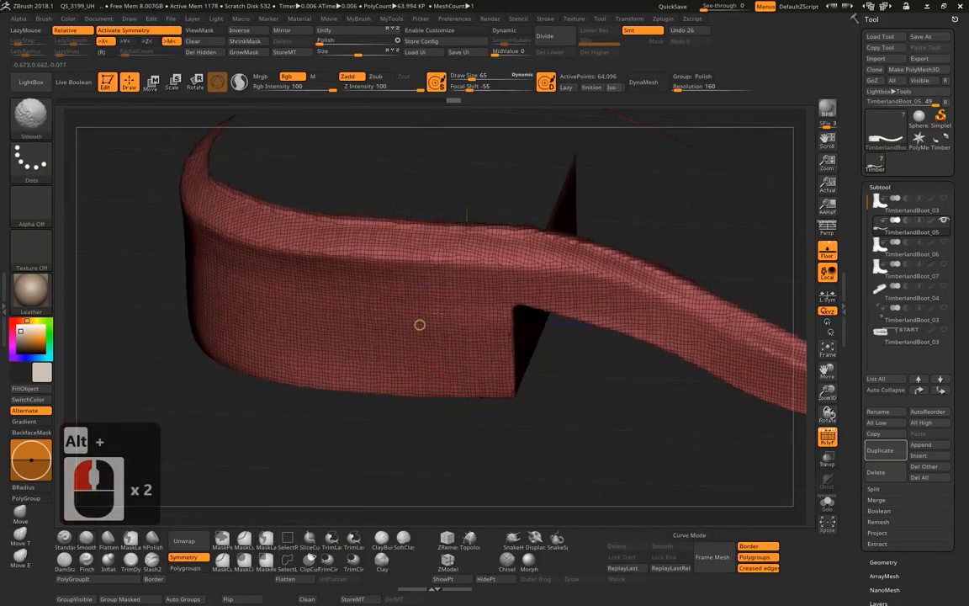
{"action": "left_click_drag", "start_coordinate": [409, 358], "coordinate": [421, 370], "text": "shift"}
- Enable DynaMesh and remesh the sole to close its open top
{"action": "left_click_drag", "start_coordinate": [390, 433], "coordinate": [381, 481], "text": "ctrl"}
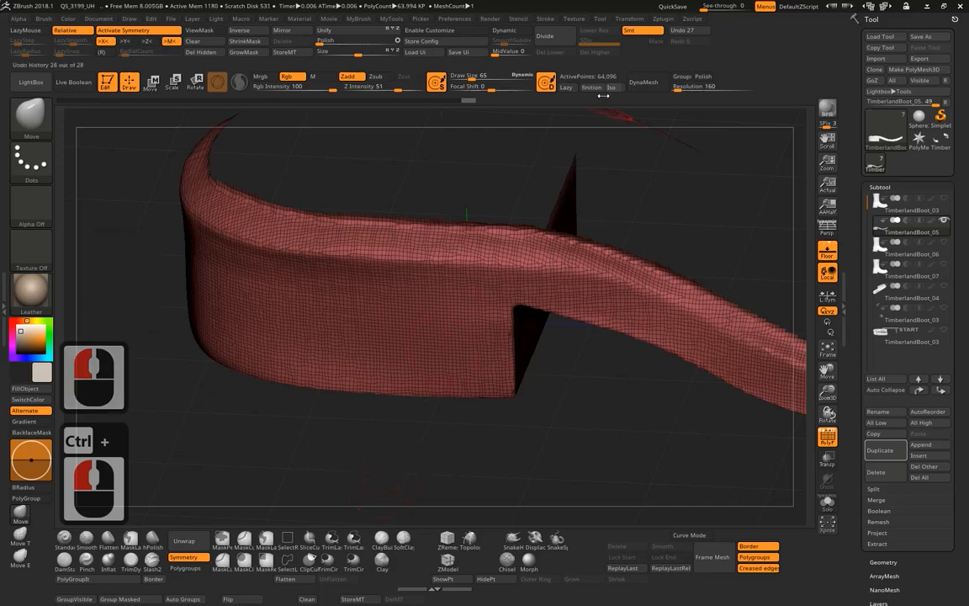
{"action": "left_click", "coordinate": [644, 83]}
{"action": "left_click_drag", "start_coordinate": [351, 435], "coordinate": [342, 453], "text": "ctrl"}
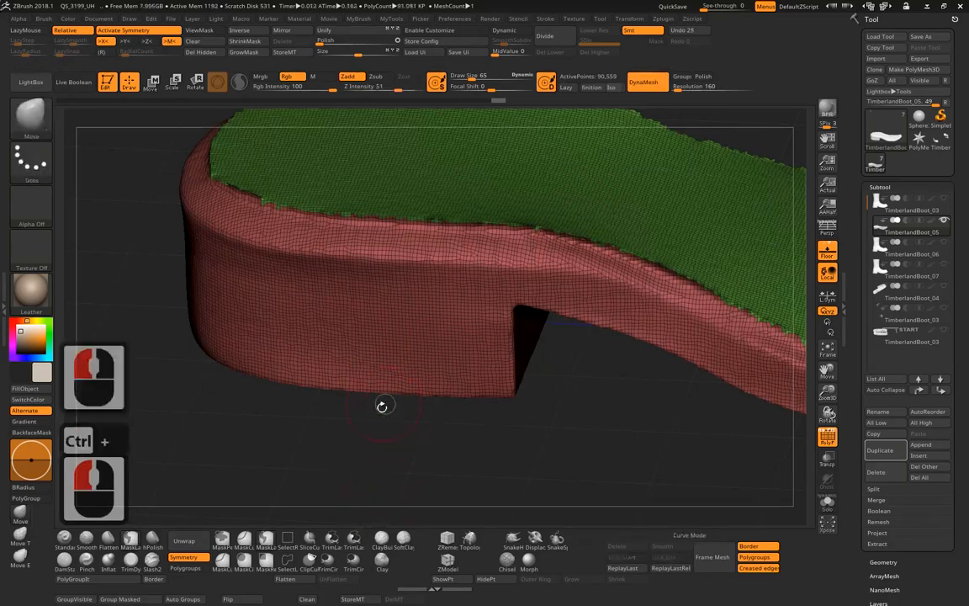
- Turn off the polyframe display on the closed sole
{"action": "left_click_drag", "start_coordinate": [381, 405], "coordinate": [455, 427]}
{"action": "left_click_drag", "start_coordinate": [454, 428], "coordinate": [429, 439], "text": "alt"}
{"action": "left_click_drag", "start_coordinate": [690, 315], "coordinate": [639, 315]}
{"action": "left_click_drag", "start_coordinate": [640, 315], "coordinate": [651, 338], "text": "alt"}
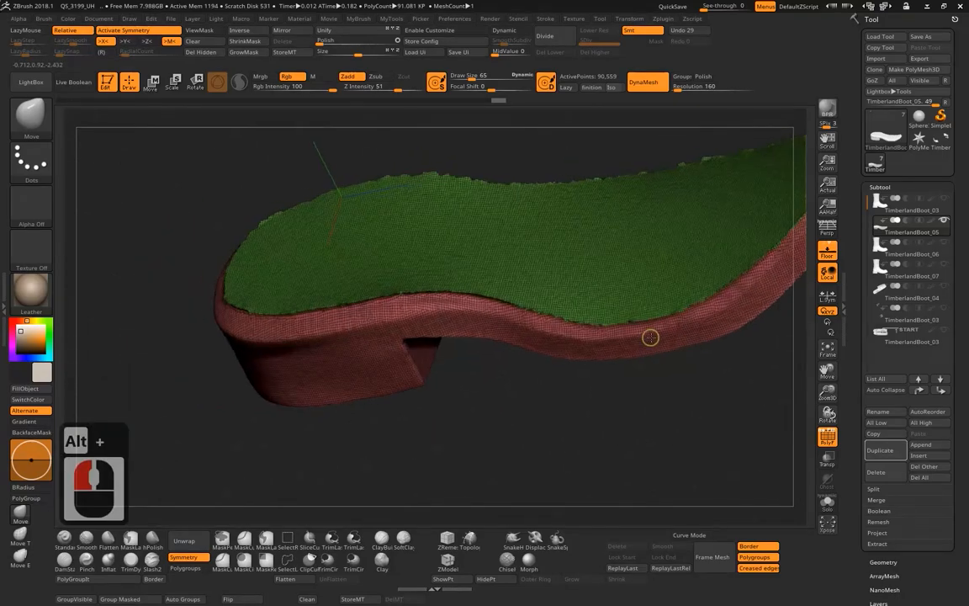
{"action": "left_click_drag", "start_coordinate": [673, 412], "coordinate": [631, 384]}
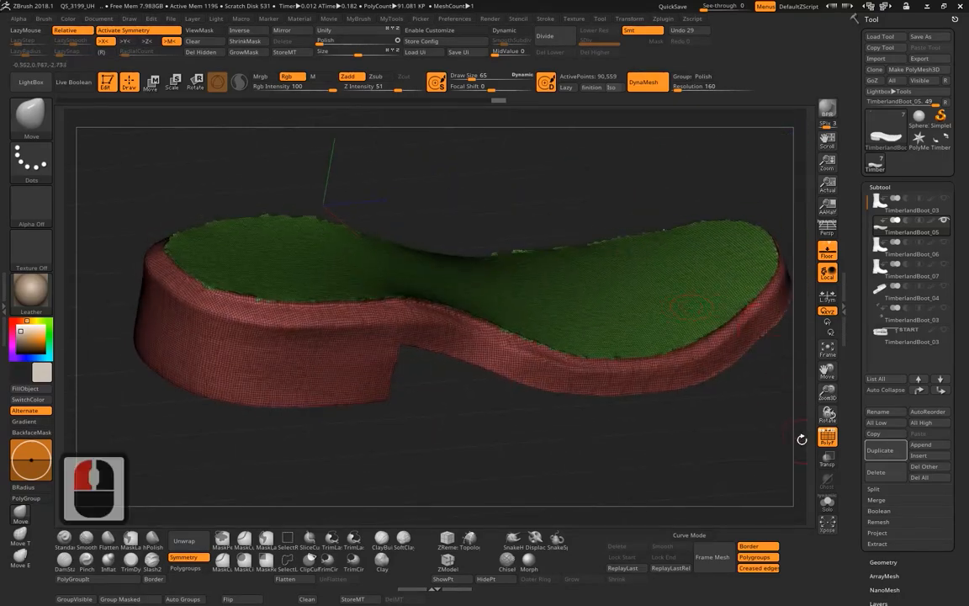
{"action": "left_click", "coordinate": [827, 437]}
- Smooth the jagged seam along the top rim of the heel
{"action": "left_click_drag", "start_coordinate": [480, 431], "coordinate": [553, 451]}
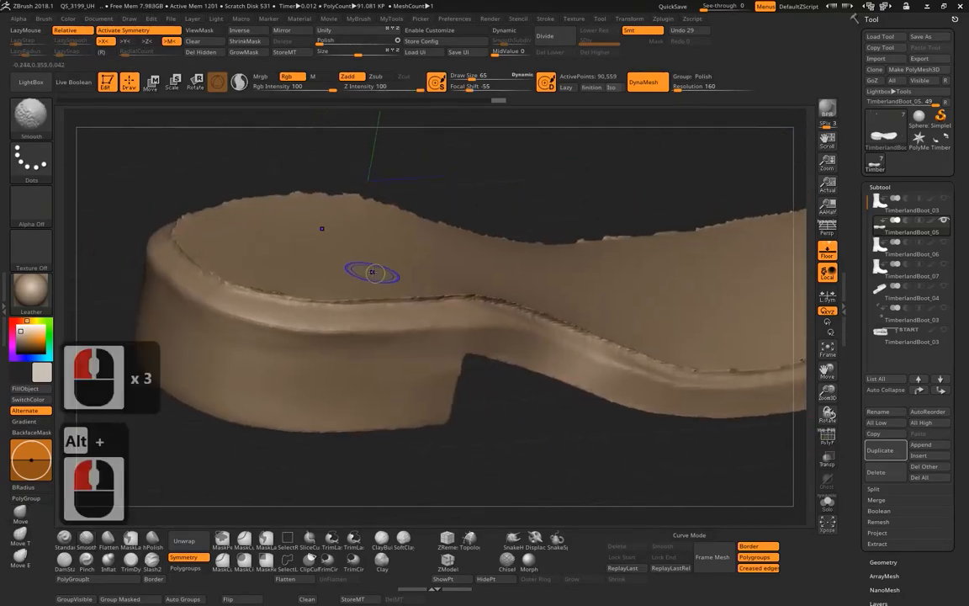
{"action": "left_click_drag", "start_coordinate": [347, 295], "coordinate": [409, 292], "text": "shift"}
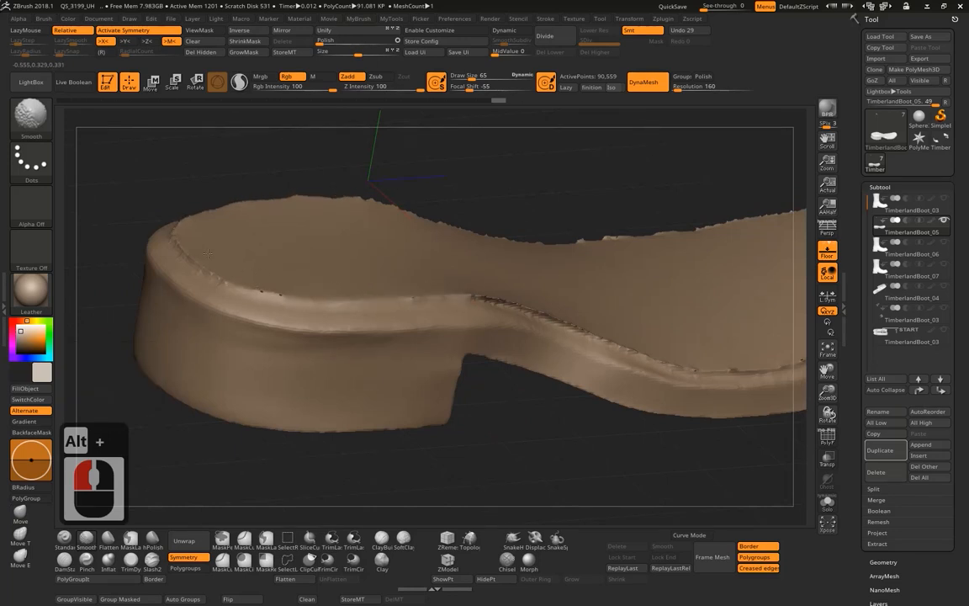
{"action": "left_click_drag", "start_coordinate": [268, 280], "coordinate": [288, 291], "text": "shift"}
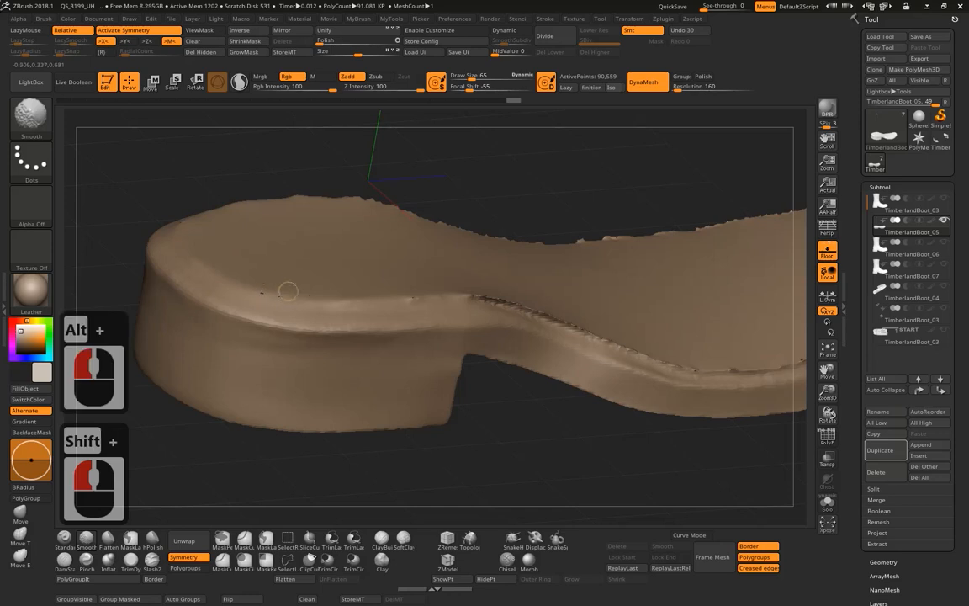
{"action": "left_click_drag", "start_coordinate": [375, 293], "coordinate": [457, 297], "text": "shift"}
{"action": "mouse_move", "coordinate": [278, 282]}
{"action": "left_mouse_down", "text": "shift"}
{"action": "mouse_move", "coordinate": [258, 284]}
{"action": "mouse_move", "coordinate": [387, 281]}
{"action": "left_mouse_up", "text": "shift"}
- Smooth the jagged rim from the arch along the forefoot and remesh the sole with DynaMesh
{"action": "left_click_drag", "start_coordinate": [470, 459], "coordinate": [343, 458], "text": "alt"}
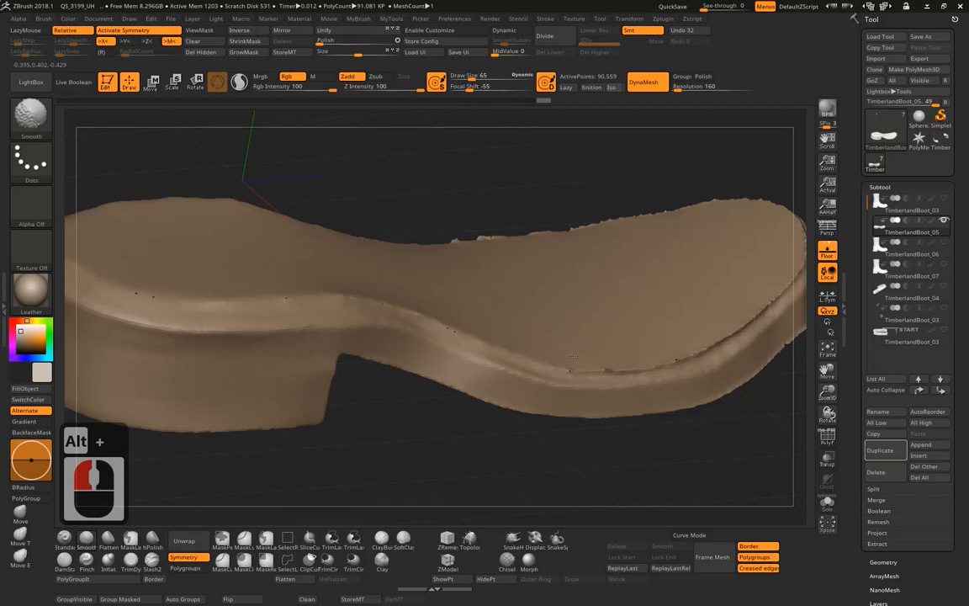
{"action": "left_click_drag", "start_coordinate": [666, 343], "coordinate": [662, 329], "text": "shift"}
{"action": "left_click_drag", "start_coordinate": [560, 161], "coordinate": [543, 178], "text": "ctrl"}
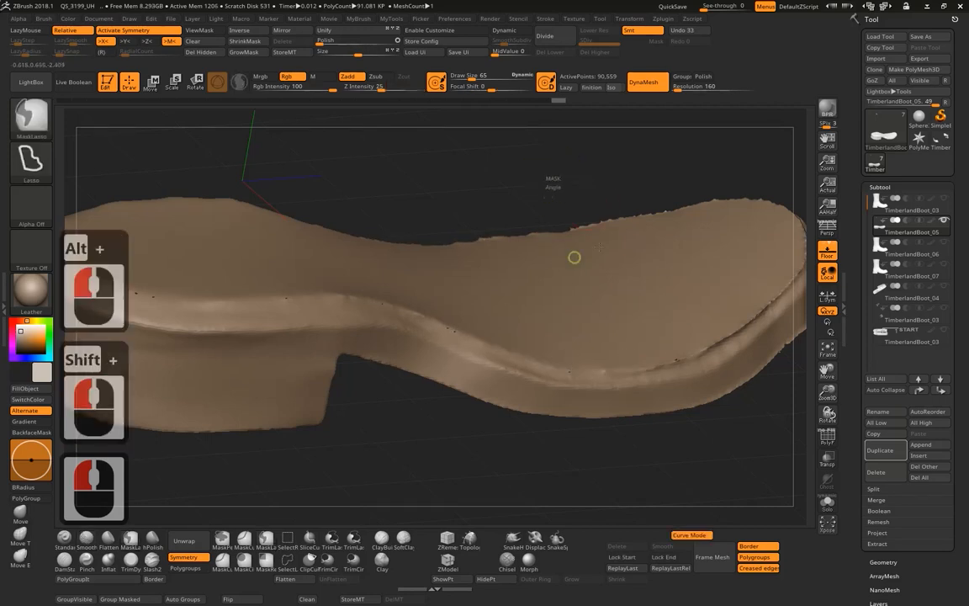
{"action": "left_click_drag", "start_coordinate": [597, 165], "coordinate": [555, 162], "text": "alt"}
{"action": "mouse_move", "coordinate": [388, 308]}
{"action": "left_mouse_down", "text": "shift"}
{"action": "mouse_move", "coordinate": [478, 340]}
{"action": "mouse_move", "coordinate": [653, 344]}
{"action": "left_mouse_up", "text": "shift"}
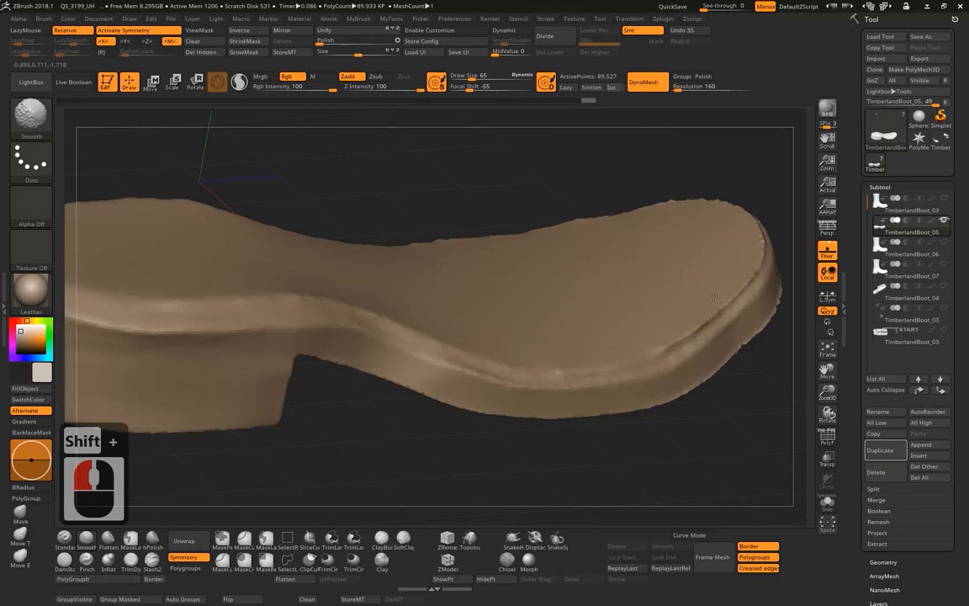
{"action": "left_click_drag", "start_coordinate": [665, 333], "coordinate": [684, 335], "text": "shift"}
{"action": "left_click_drag", "start_coordinate": [614, 162], "coordinate": [656, 143], "text": "ctrl"}
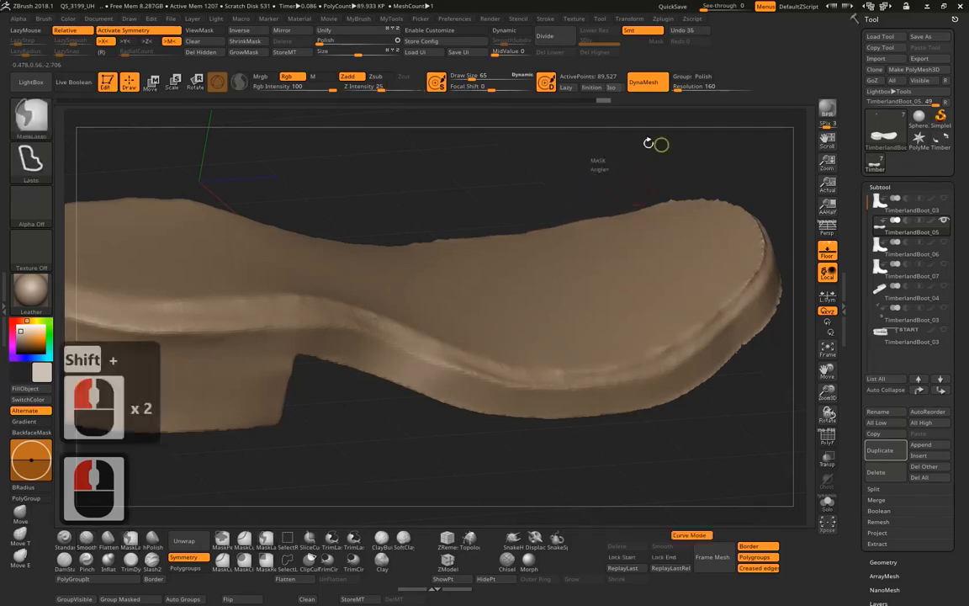
- Smooth the upper edge around the toe end of the sole
{"action": "mouse_move", "coordinate": [700, 175]}
{"action": "left_mouse_down", "text": "alt"}
{"action": "mouse_move", "coordinate": [643, 190]}
{"action": "mouse_move", "coordinate": [624, 246]}
{"action": "left_mouse_up", "text": "alt"}
{"action": "mouse_move", "coordinate": [571, 286]}
{"action": "left_mouse_down", "text": "shift"}
{"action": "mouse_move", "coordinate": [547, 325]}
{"action": "mouse_move", "coordinate": [622, 217]}
{"action": "left_mouse_up", "text": "shift"}
{"action": "left_click_drag", "start_coordinate": [646, 181], "coordinate": [644, 255]}
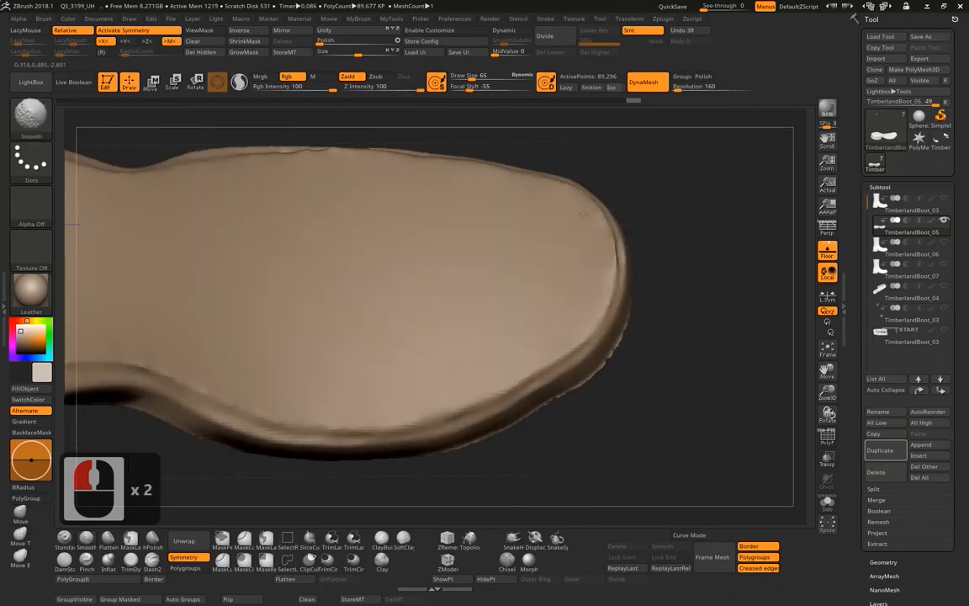
{"action": "mouse_move", "coordinate": [679, 266]}
{"action": "left_mouse_down", "text": "shift"}
{"action": "mouse_move", "coordinate": [683, 201]}
{"action": "mouse_move", "coordinate": [672, 203]}
{"action": "left_mouse_up", "text": "shift"}
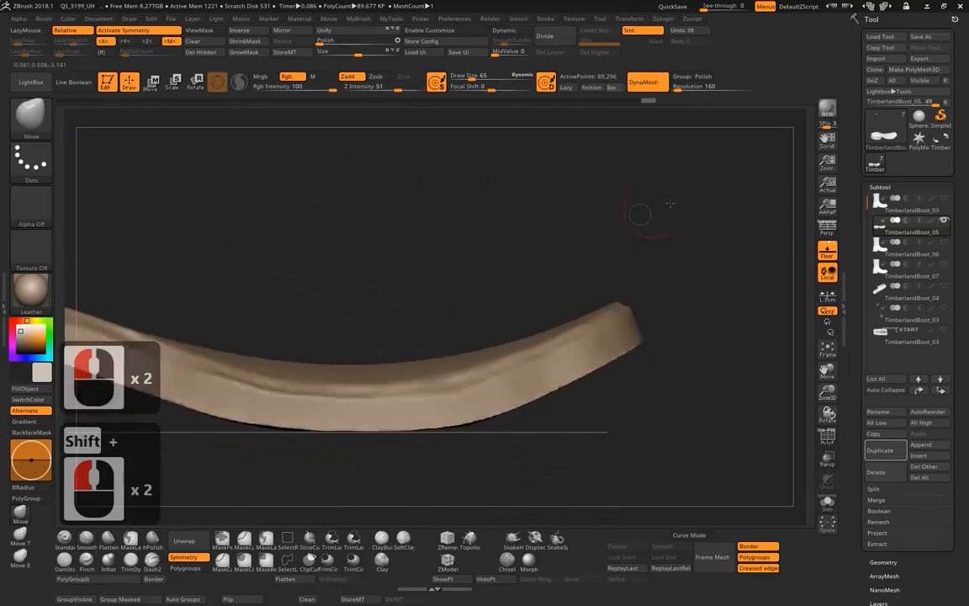
- Smooth the top edge of the sole around the heel and along the arch
{"action": "left_click_drag", "start_coordinate": [598, 208], "coordinate": [741, 202], "text": "alt"}
{"action": "left_click_drag", "start_coordinate": [558, 204], "coordinate": [665, 169], "text": "alt"}
{"action": "mouse_move", "coordinate": [513, 185]}
{"action": "left_mouse_down", "text": "alt"}
{"action": "mouse_move", "coordinate": [529, 169]}
{"action": "mouse_move", "coordinate": [531, 230]}
{"action": "mouse_move", "coordinate": [353, 329]}
{"action": "left_mouse_up", "text": "alt"}
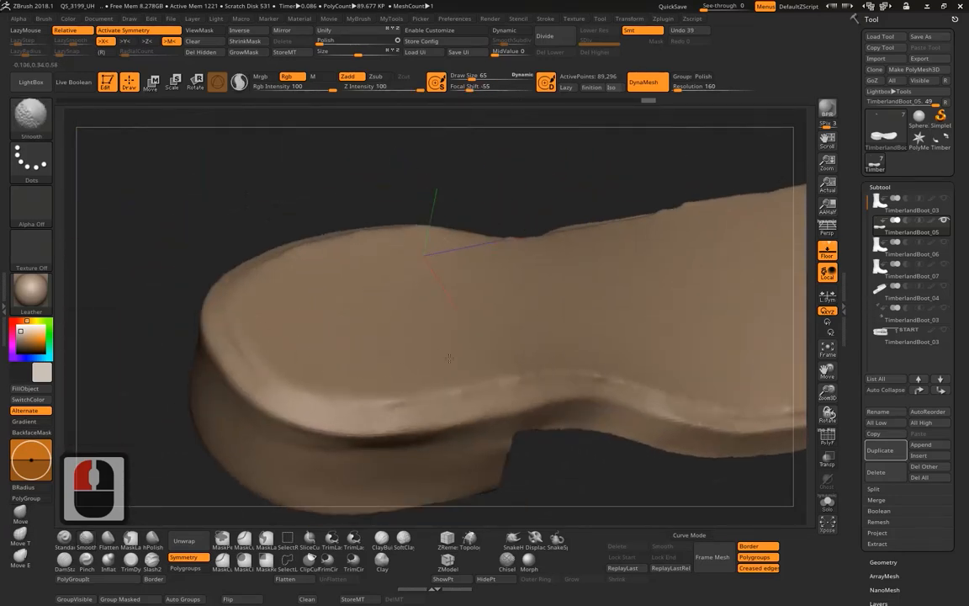
{"action": "left_click_drag", "start_coordinate": [450, 359], "coordinate": [488, 353], "text": "shift"}
{"action": "left_click_drag", "start_coordinate": [547, 189], "coordinate": [472, 166], "text": "alt"}
{"action": "left_click_drag", "start_coordinate": [313, 359], "coordinate": [443, 332], "text": "shift"}
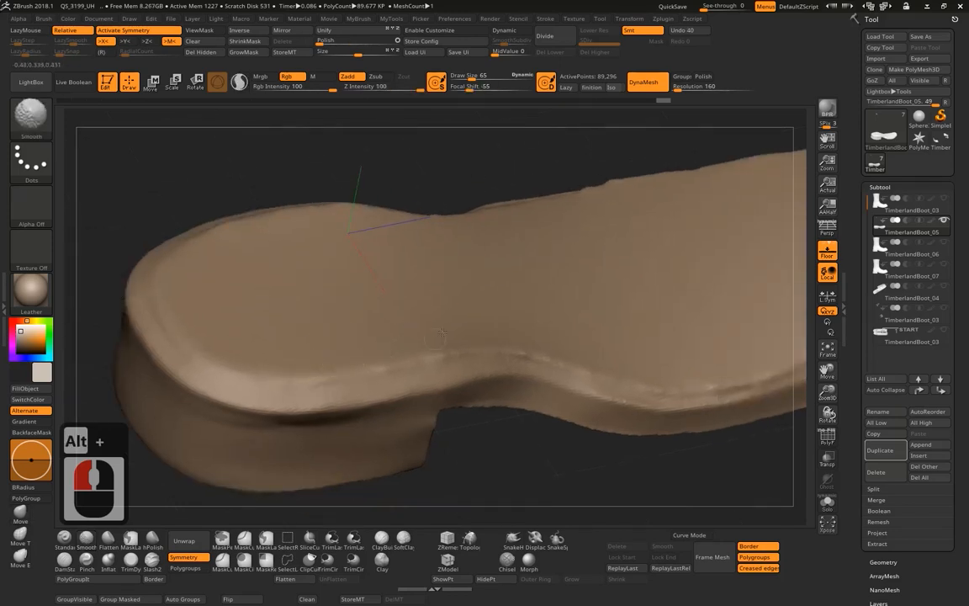
{"action": "mouse_move", "coordinate": [502, 338]}
{"action": "left_mouse_down", "text": "shift"}
{"action": "mouse_move", "coordinate": [298, 365]}
{"action": "mouse_move", "coordinate": [196, 329]}
{"action": "mouse_move", "coordinate": [179, 310]}
{"action": "left_mouse_up", "text": "shift"}
- Undo the last edits made to the sole
{"action": "left_click_drag", "start_coordinate": [489, 141], "coordinate": [449, 229], "text": "alt"}
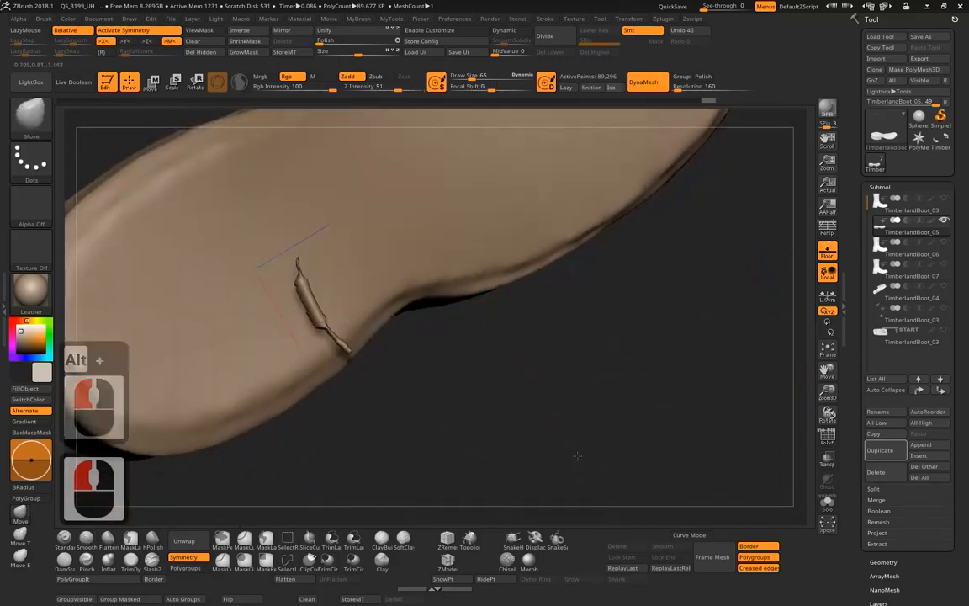
{"action": "left_click_drag", "start_coordinate": [577, 456], "coordinate": [633, 576], "text": "alt"}
{"action": "left_click", "coordinate": [528, 485], "text": "ctrl"}
{"action": "key", "text": "ctrl+z"}
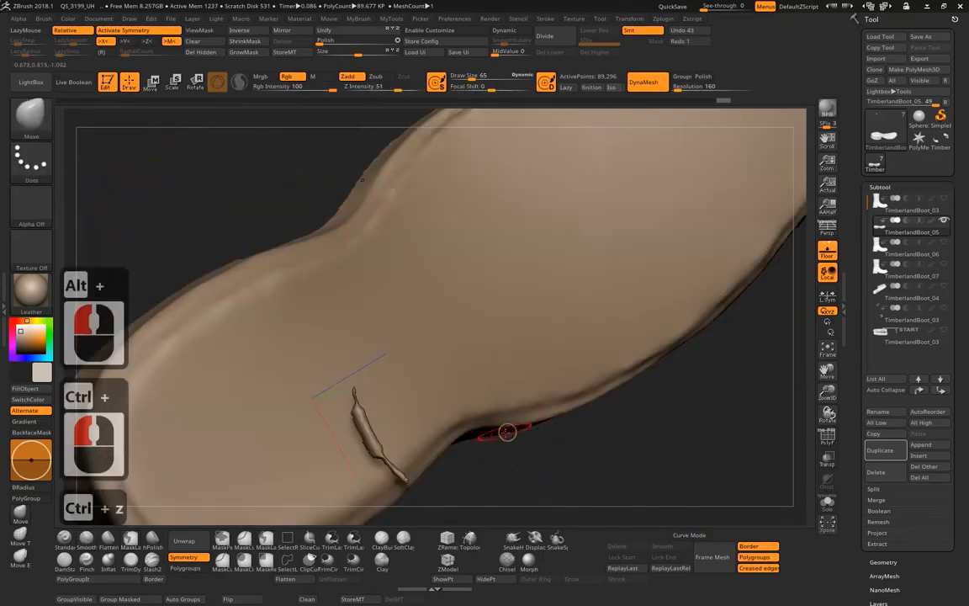
{"action": "key", "text": "ctrl+z"}
{"action": "key", "text": "ctrl+z"}
- Try to cut away the stray fragment floating above the sole with ClipCurve, and undo the cut
{"action": "left_click_drag", "start_coordinate": [530, 453], "coordinate": [508, 333]}
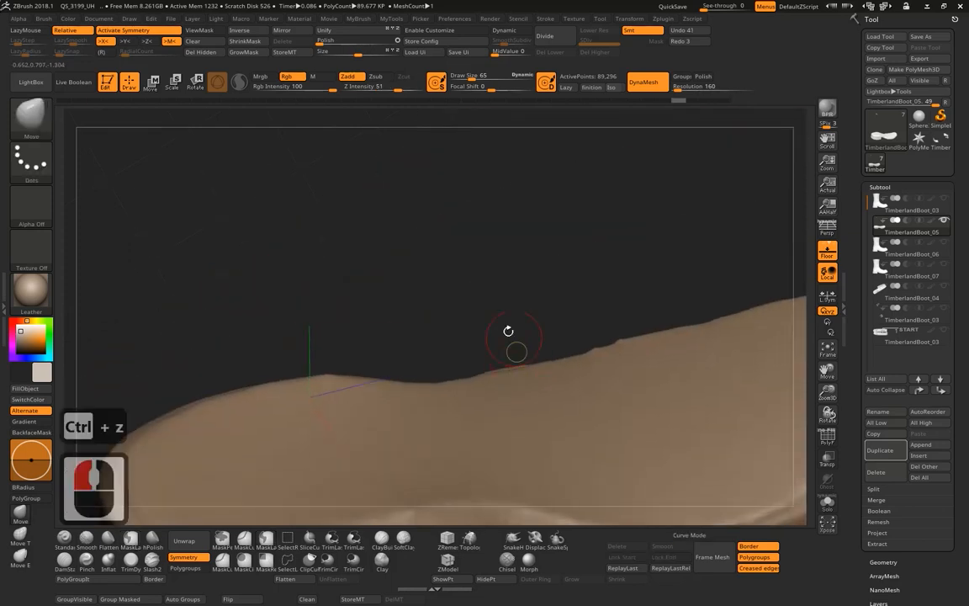
{"action": "left_click_drag", "start_coordinate": [479, 280], "coordinate": [431, 215]}
{"action": "left_click_drag", "start_coordinate": [408, 251], "coordinate": [514, 188], "text": "alt"}
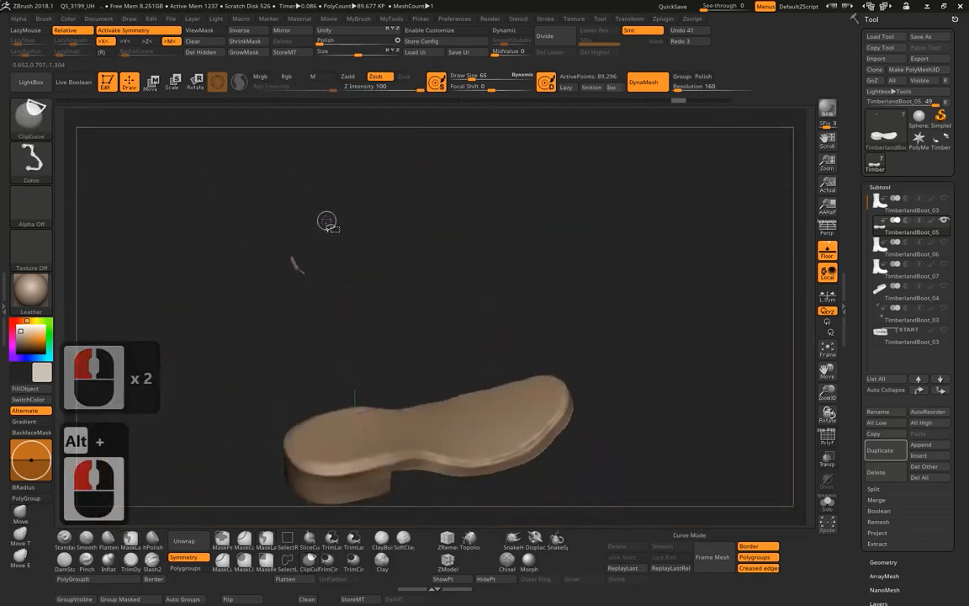
{"action": "mouse_move", "coordinate": [326, 225]}
{"action": "left_mouse_down", "text": "ctrl+shift"}
{"action": "mouse_move", "coordinate": [347, 309]}
{"action": "mouse_move", "coordinate": [421, 210]}
{"action": "left_mouse_up", "text": "ctrl+shift"}
{"action": "key", "text": "ctrl+z"}
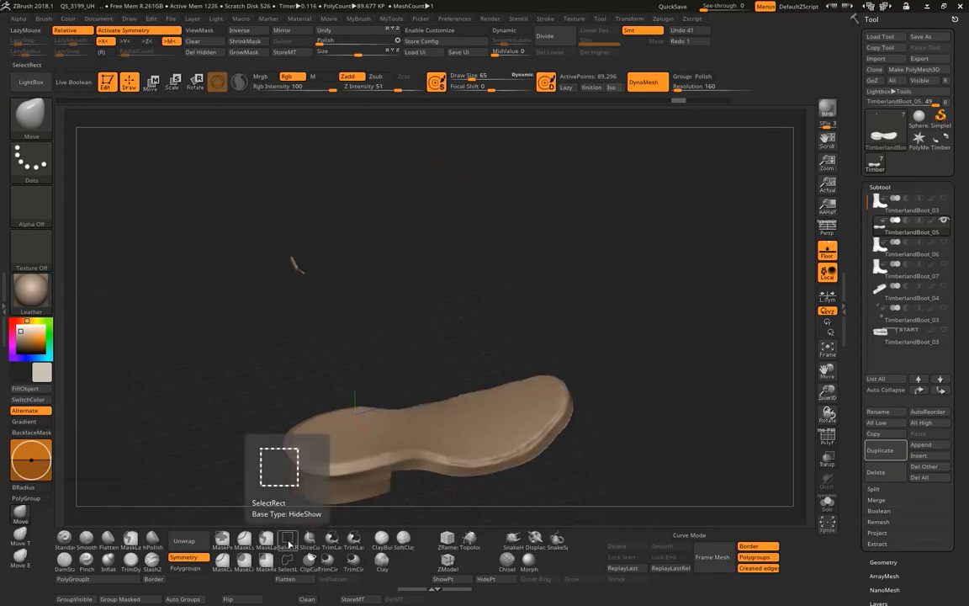
- Set SelectRect as the tool for hiding and showing geometry
{"action": "left_click", "coordinate": [266, 538]}
{"action": "mouse_move", "coordinate": [410, 209]}
{"action": "left_mouse_down", "text": "alt"}
{"action": "mouse_move", "coordinate": [305, 335]}
{"action": "mouse_move", "coordinate": [331, 323]}
{"action": "mouse_move", "coordinate": [364, 336]}
{"action": "mouse_move", "coordinate": [297, 331]}
{"action": "mouse_move", "coordinate": [286, 240]}
{"action": "mouse_move", "coordinate": [372, 249]}
{"action": "mouse_move", "coordinate": [302, 255]}
{"action": "mouse_move", "coordinate": [305, 281]}
{"action": "left_mouse_up", "text": "alt"}
{"action": "key", "text": "ctrl+z"}
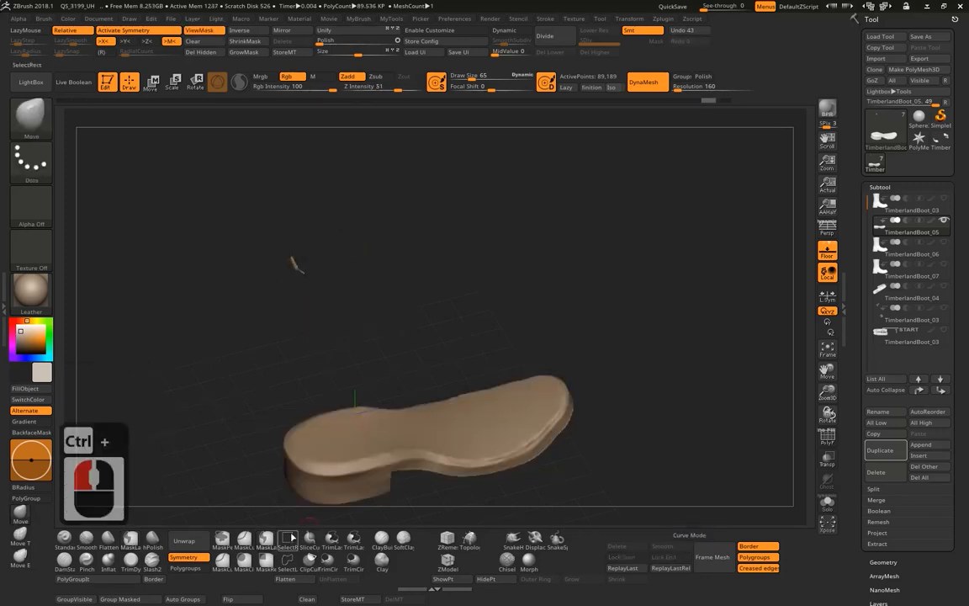
{"action": "left_click", "coordinate": [292, 537]}
- Try to isolate the stray fragment by masking, leaving the sole masked
{"action": "mouse_move", "coordinate": [394, 228]}
{"action": "left_mouse_down", "text": "ctrl"}
{"action": "mouse_move", "coordinate": [352, 292]}
{"action": "mouse_move", "coordinate": [301, 296]}
{"action": "left_mouse_up", "text": "ctrl"}
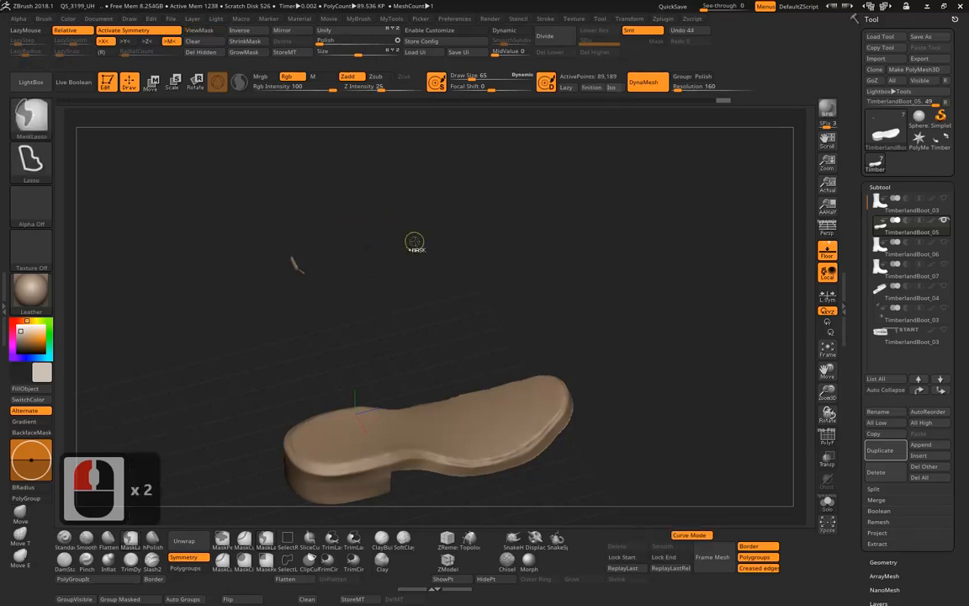
{"action": "left_click_drag", "start_coordinate": [408, 248], "coordinate": [355, 296], "text": "ctrl"}
{"action": "left_click_drag", "start_coordinate": [437, 271], "coordinate": [422, 280], "text": "ctrl"}
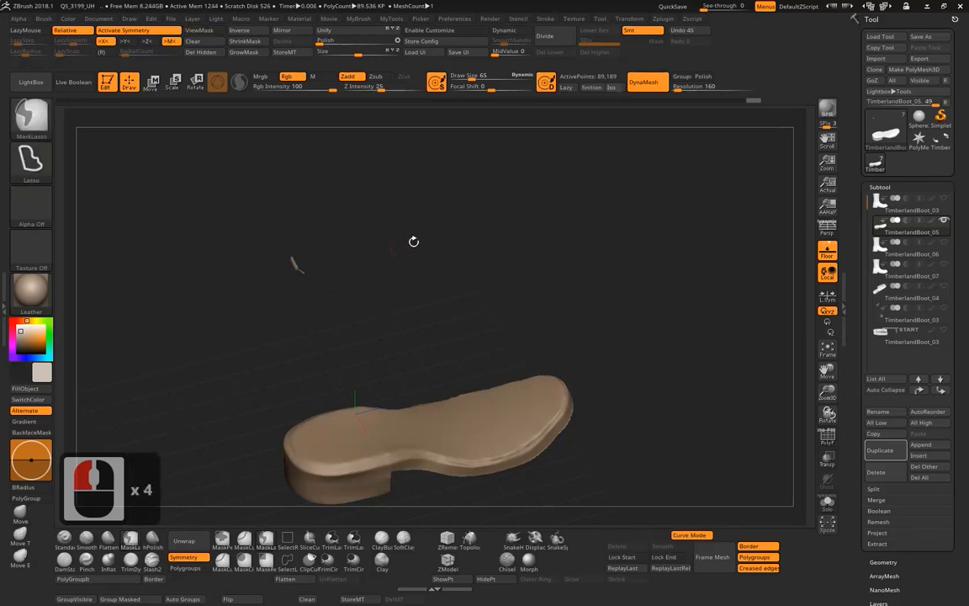
{"action": "mouse_move", "coordinate": [412, 222]}
{"action": "left_mouse_down", "text": "ctrl+alt"}
{"action": "mouse_move", "coordinate": [390, 276]}
{"action": "mouse_move", "coordinate": [337, 186]}
{"action": "mouse_move", "coordinate": [360, 198]}
{"action": "left_mouse_up", "text": "ctrl+alt"}
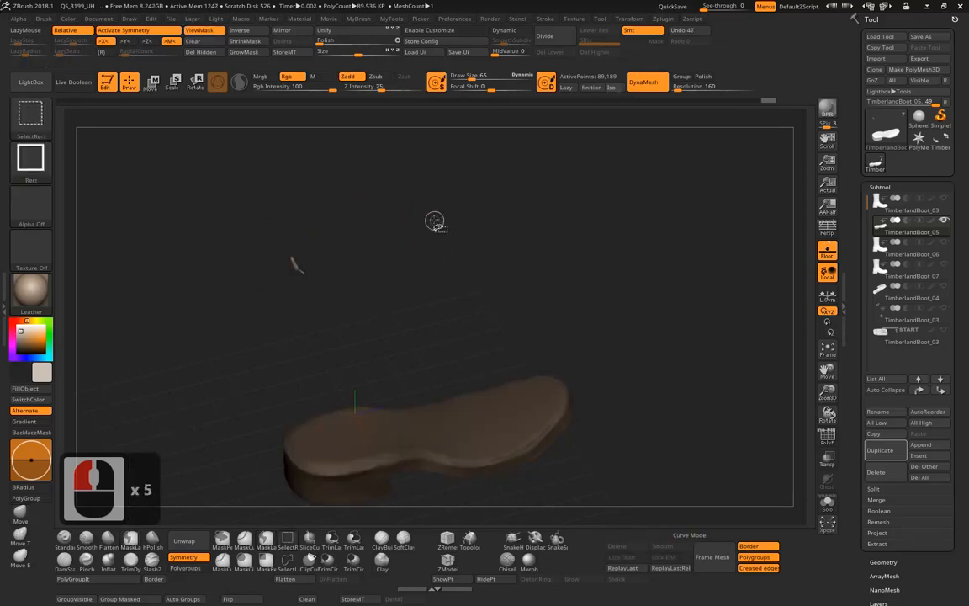
- Clear the mask and remove the stray fragment above the sole by hiding it and deleting the hidden geometry
{"action": "mouse_move", "coordinate": [435, 222]}
{"action": "left_mouse_down", "text": "ctrl"}
{"action": "mouse_move", "coordinate": [416, 245]}
{"action": "mouse_move", "coordinate": [460, 267]}
{"action": "mouse_move", "coordinate": [439, 253]}
{"action": "left_mouse_up", "text": "ctrl"}
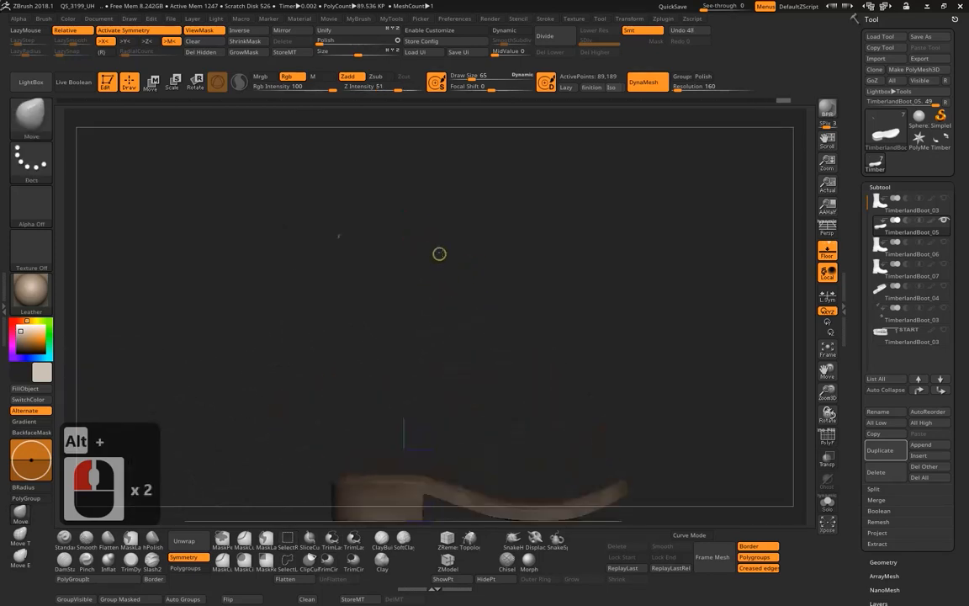
{"action": "left_click_drag", "start_coordinate": [299, 180], "coordinate": [398, 222], "text": "ctrl+alt+shift"}
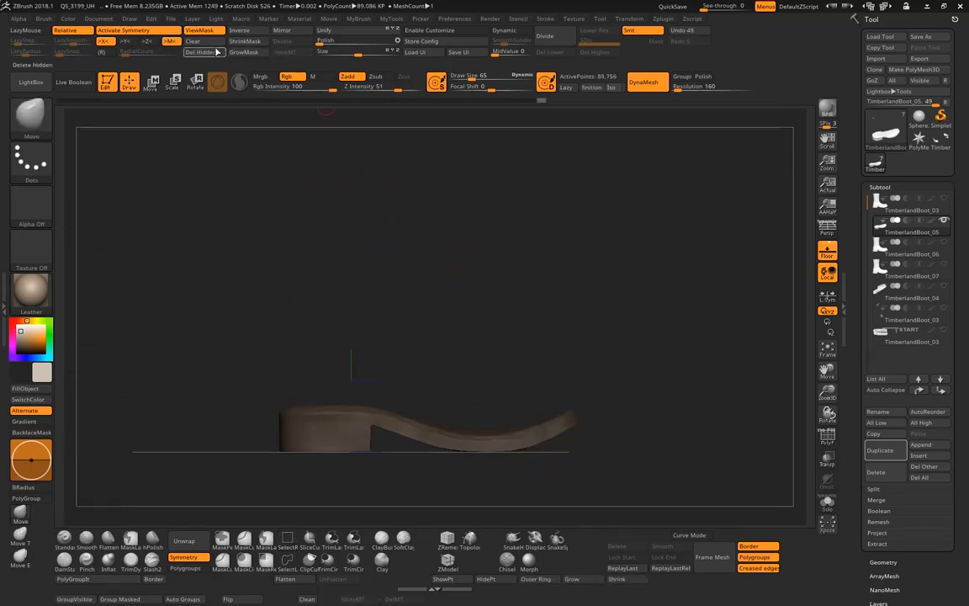
{"action": "left_click", "coordinate": [200, 42]}
{"action": "left_click", "coordinate": [204, 51]}
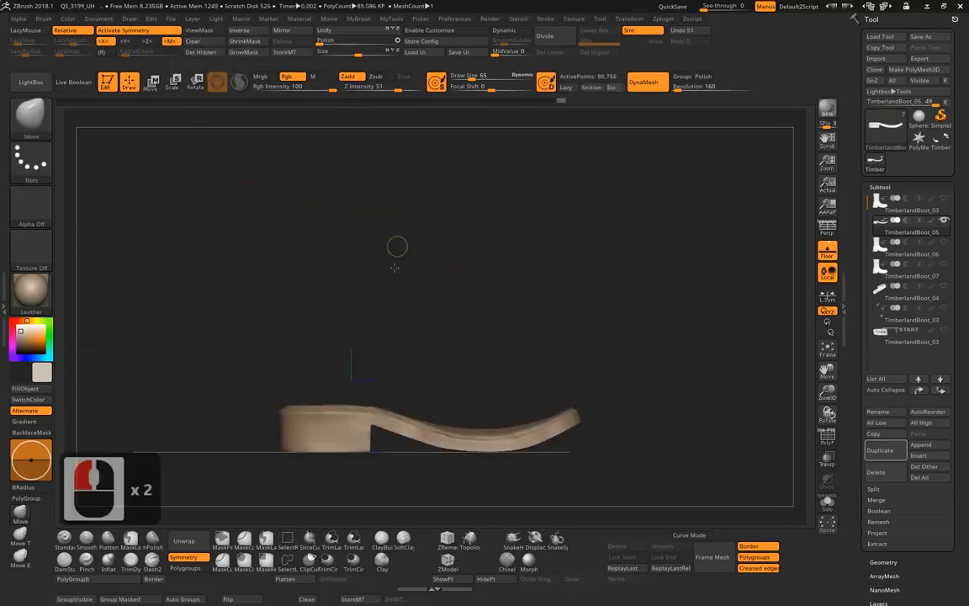
- Select the hPolish brush, enable LazyMouse, and set LazyStep to about 0.035, LazyRadius to 10 and LazySmooth to 0
{"action": "left_click_drag", "start_coordinate": [397, 244], "coordinate": [362, 284]}
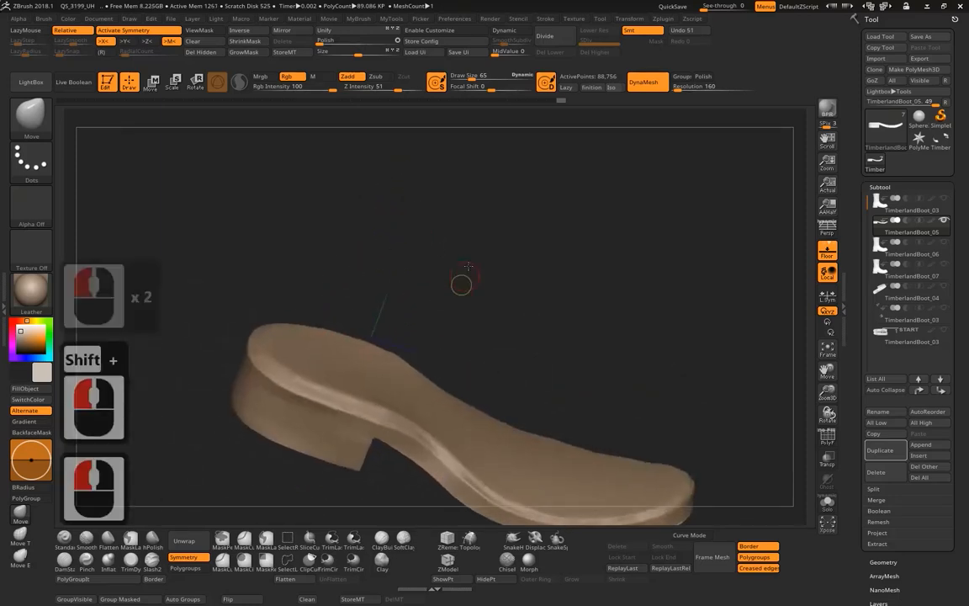
{"action": "left_click_drag", "start_coordinate": [461, 286], "coordinate": [412, 202], "text": "alt"}
{"action": "left_click_drag", "start_coordinate": [462, 179], "coordinate": [395, 195], "text": "ctrl+shift"}
{"action": "left_click_drag", "start_coordinate": [467, 160], "coordinate": [370, 127], "text": "alt"}
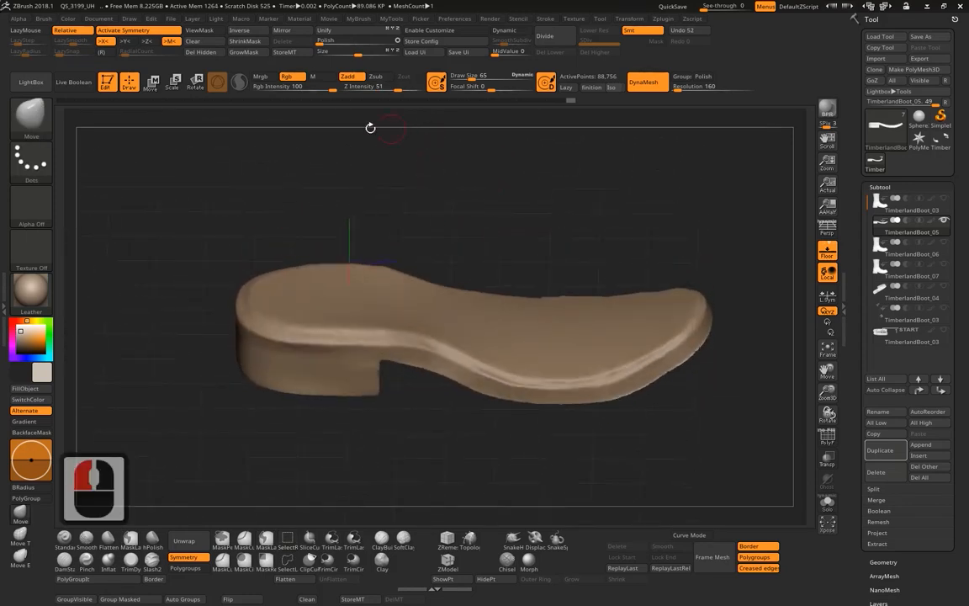
{"action": "left_click", "coordinate": [153, 538]}
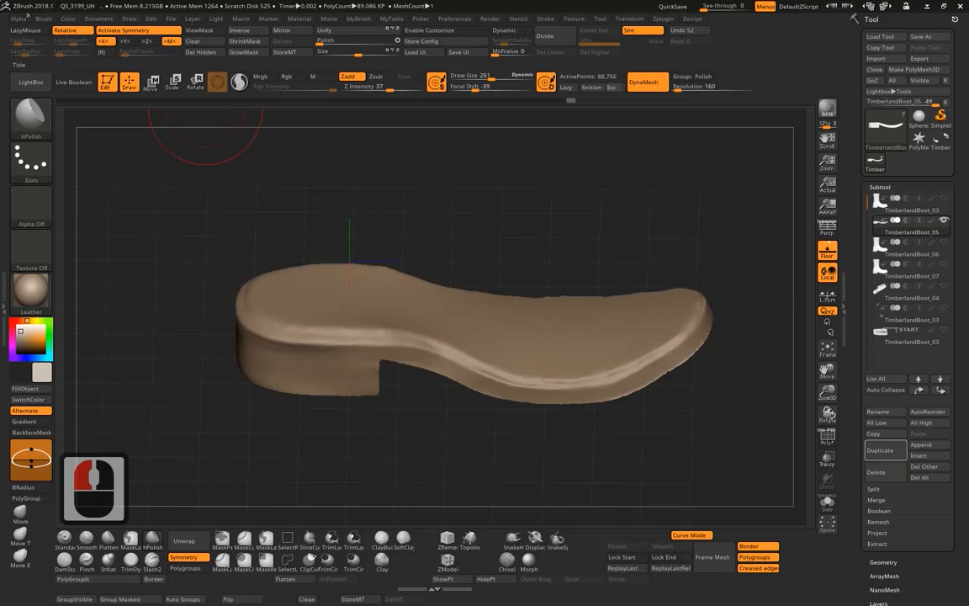
{"action": "key", "text": "l"}
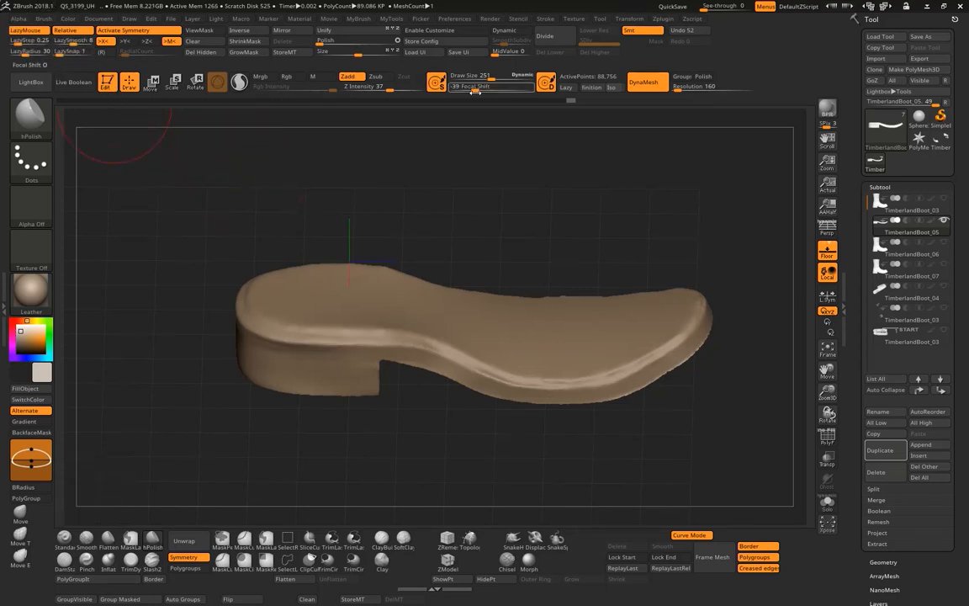
{"action": "left_click", "coordinate": [460, 147]}
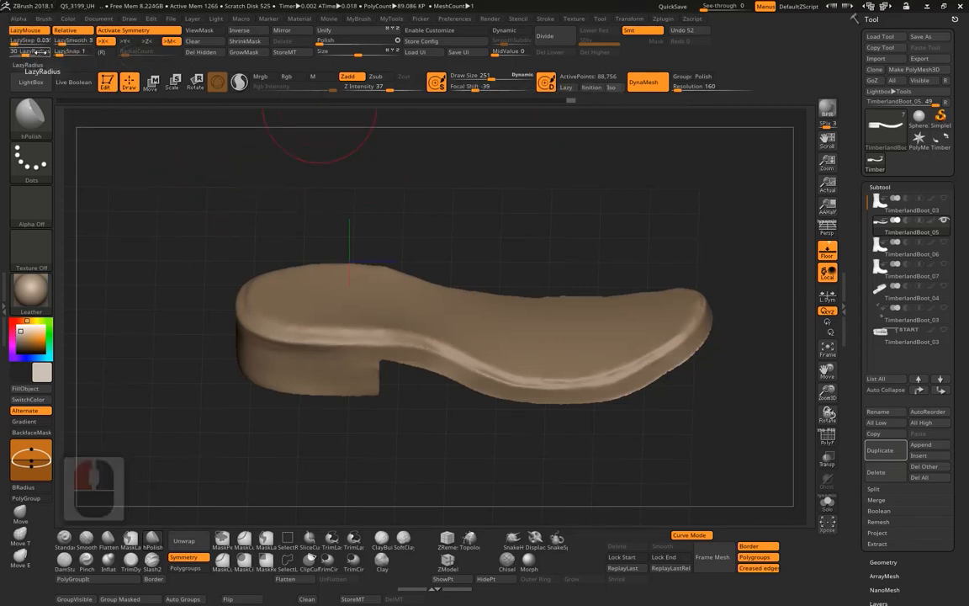
{"action": "left_click_drag", "start_coordinate": [26, 53], "coordinate": [55, 41]}
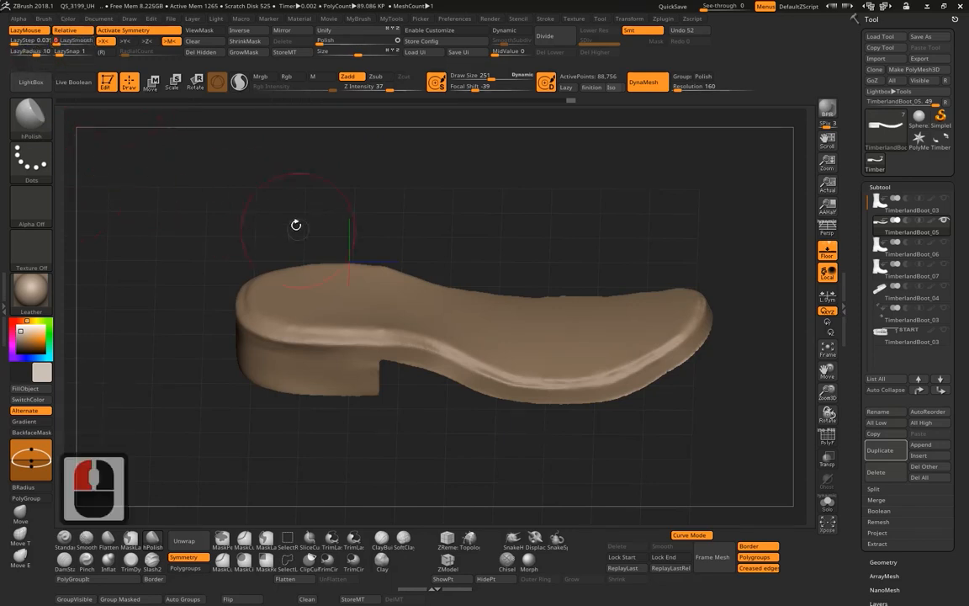
- Reduce the hPolish brush to a Draw Size of 48, undo a test stroke on the heel rim and turn off Curve Mode
{"action": "left_click_drag", "start_coordinate": [296, 224], "coordinate": [288, 220], "text": "alt"}
{"action": "key", "text": "space"}
{"action": "mouse_move", "coordinate": [303, 344]}
{"action": "left_mouse_down"}
{"action": "mouse_move", "coordinate": [271, 341]}
{"action": "mouse_move", "coordinate": [345, 345]}
{"action": "mouse_move", "coordinate": [401, 329]}
{"action": "left_mouse_up"}
{"action": "key", "text": "ctrl+z"}
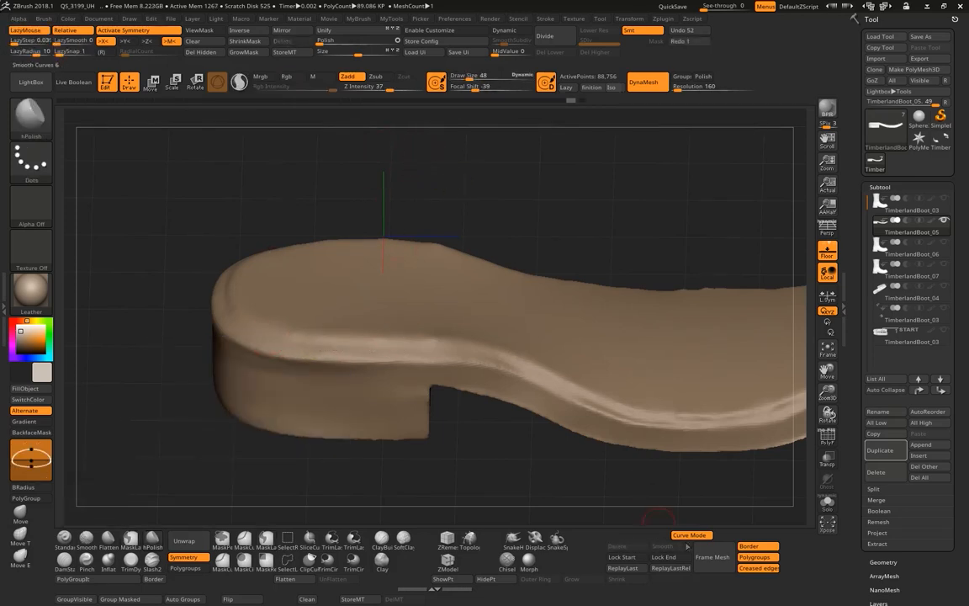
{"action": "left_click", "coordinate": [689, 534]}
- Try polishing strokes along the sole's rim from the heel towards the forefoot, undo them and toggle Curve Mode
{"action": "left_click_drag", "start_coordinate": [245, 328], "coordinate": [305, 345]}
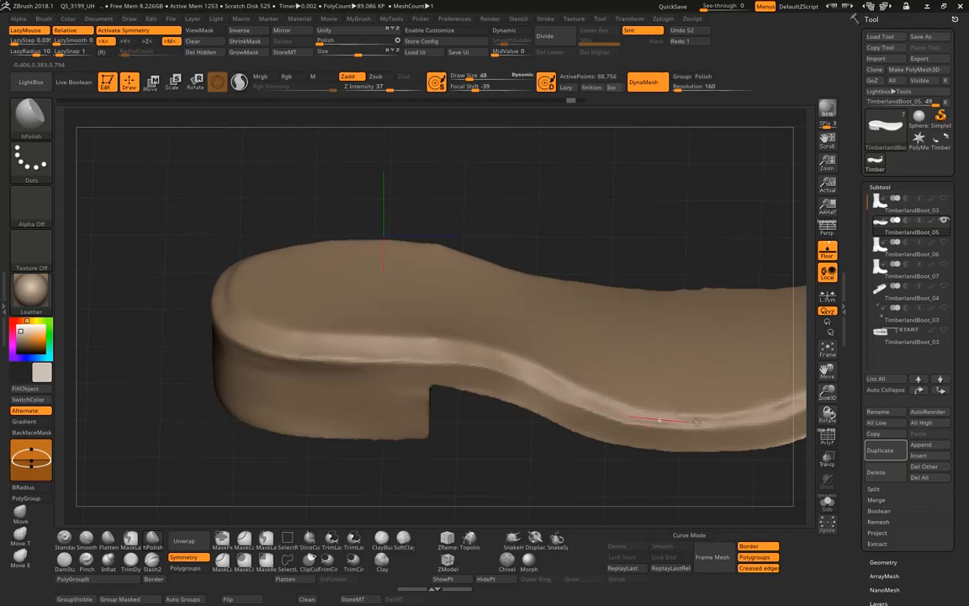
{"action": "left_click_drag", "start_coordinate": [697, 423], "coordinate": [729, 412]}
{"action": "key", "text": "ctrl+z"}
{"action": "left_click_drag", "start_coordinate": [531, 215], "coordinate": [480, 204], "text": "alt"}
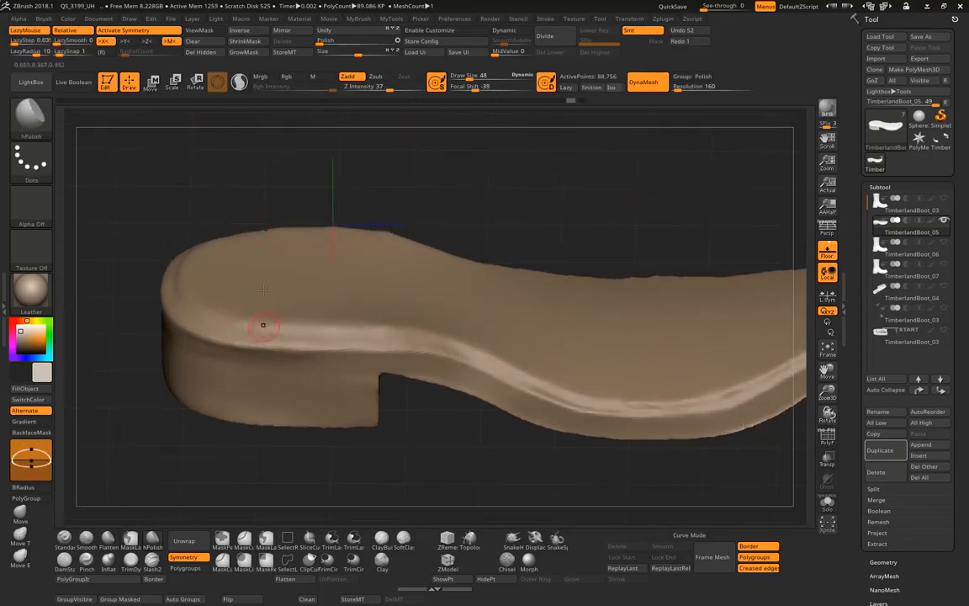
{"action": "left_click", "coordinate": [684, 537]}
{"action": "left_click", "coordinate": [686, 539]}
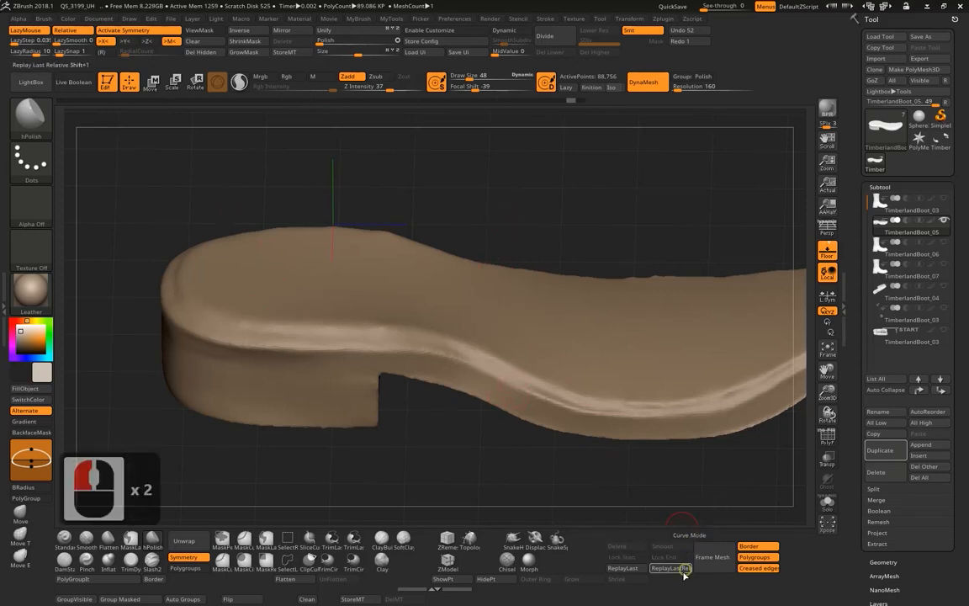
{"action": "double_click", "coordinate": [628, 546]}
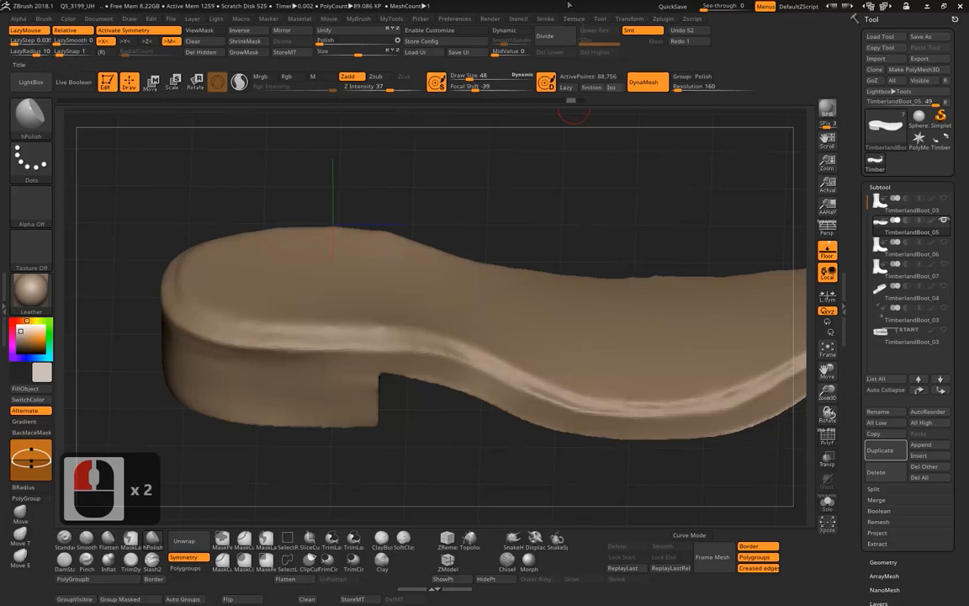
{"action": "left_click", "coordinate": [545, 19]}
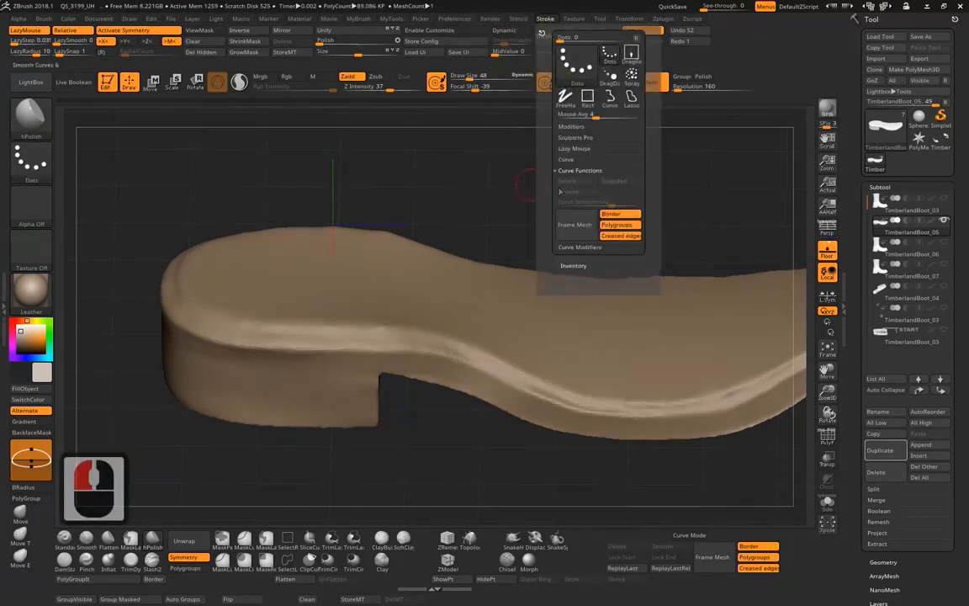
{"action": "left_click", "coordinate": [571, 159]}
{"action": "left_click", "coordinate": [596, 149]}
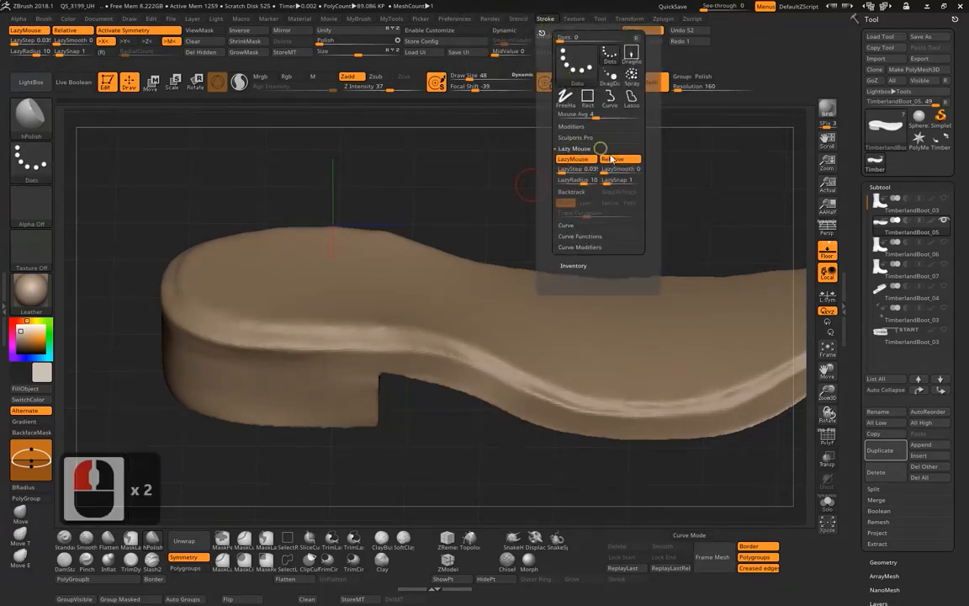
{"action": "left_click", "coordinate": [568, 225]}
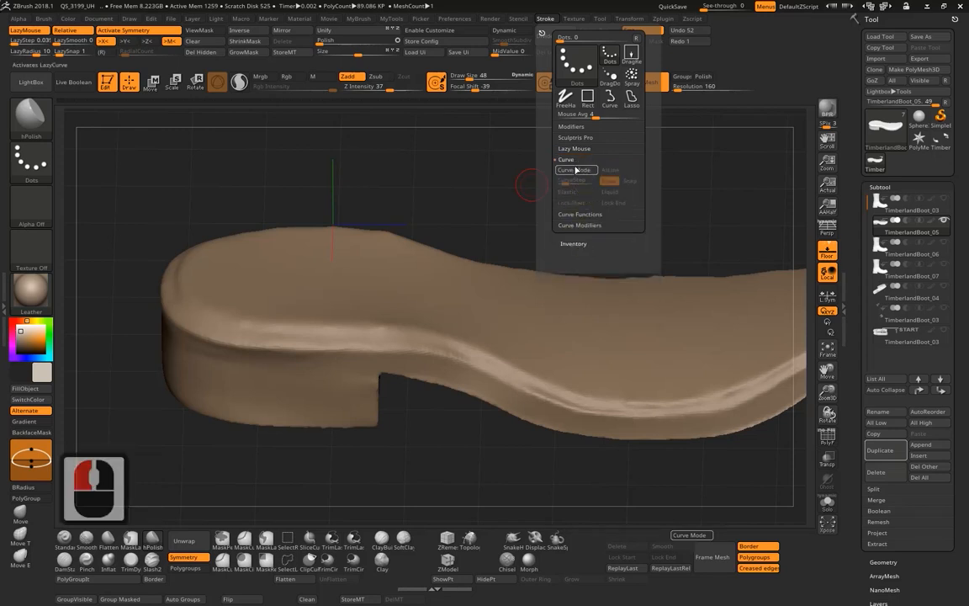
{"action": "left_click", "coordinate": [577, 214]}
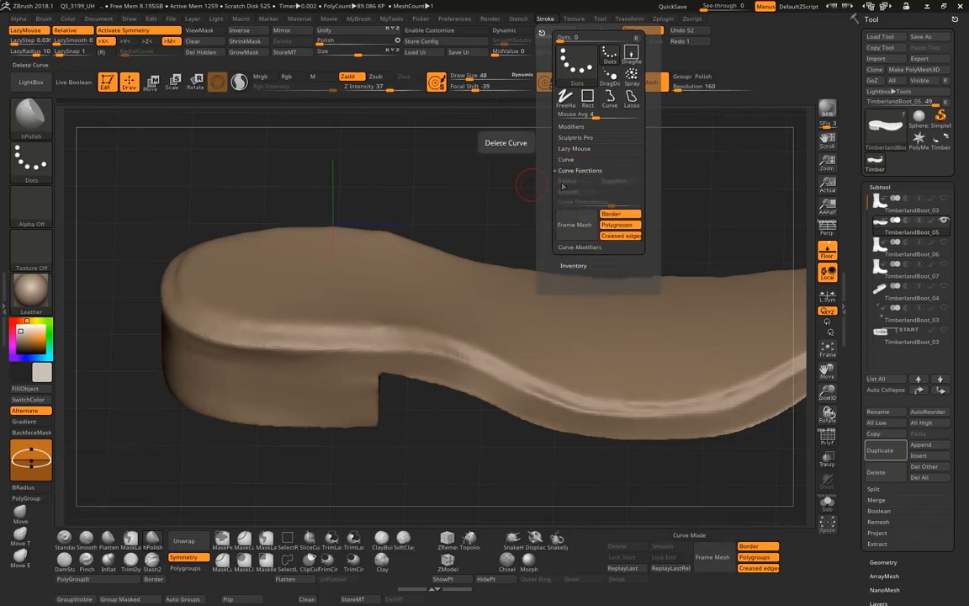
{"action": "left_click", "coordinate": [578, 238]}
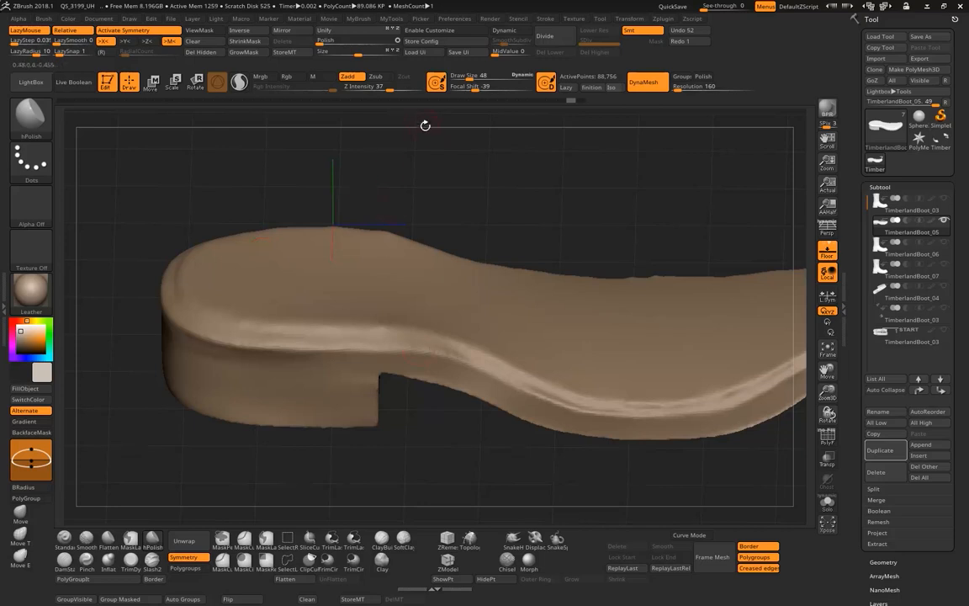
- Polish the sole's rim with hPolish strokes from the arch towards the forefoot
{"action": "mouse_move", "coordinate": [425, 126]}
{"action": "left_mouse_down"}
{"action": "mouse_move", "coordinate": [454, 216]}
{"action": "mouse_move", "coordinate": [266, 298]}
{"action": "mouse_move", "coordinate": [380, 337]}
{"action": "mouse_move", "coordinate": [453, 143]}
{"action": "mouse_move", "coordinate": [390, 223]}
{"action": "left_mouse_up"}
{"action": "mouse_move", "coordinate": [570, 479]}
{"action": "left_mouse_down", "text": "alt"}
{"action": "mouse_move", "coordinate": [523, 416]}
{"action": "mouse_move", "coordinate": [527, 447]}
{"action": "left_mouse_up", "text": "alt"}
{"action": "left_click_drag", "start_coordinate": [234, 234], "coordinate": [193, 271], "text": "alt"}
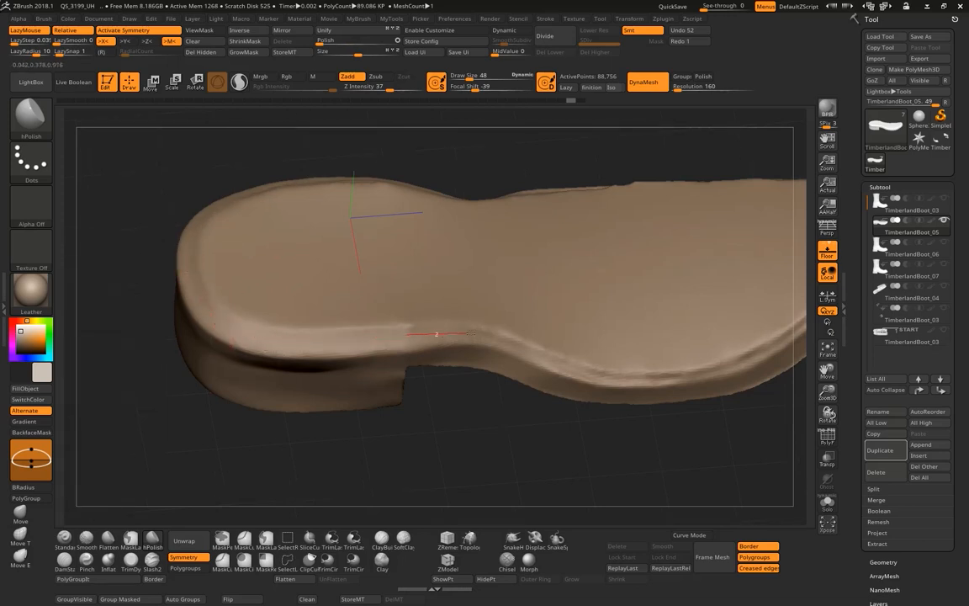
{"action": "left_click_drag", "start_coordinate": [515, 333], "coordinate": [418, 334]}
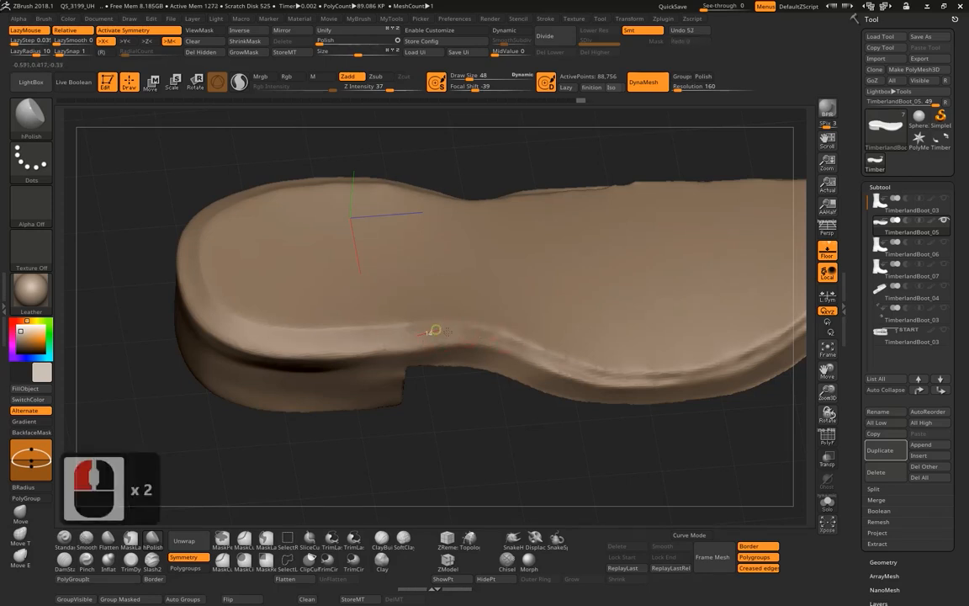
{"action": "left_click_drag", "start_coordinate": [505, 335], "coordinate": [535, 347]}
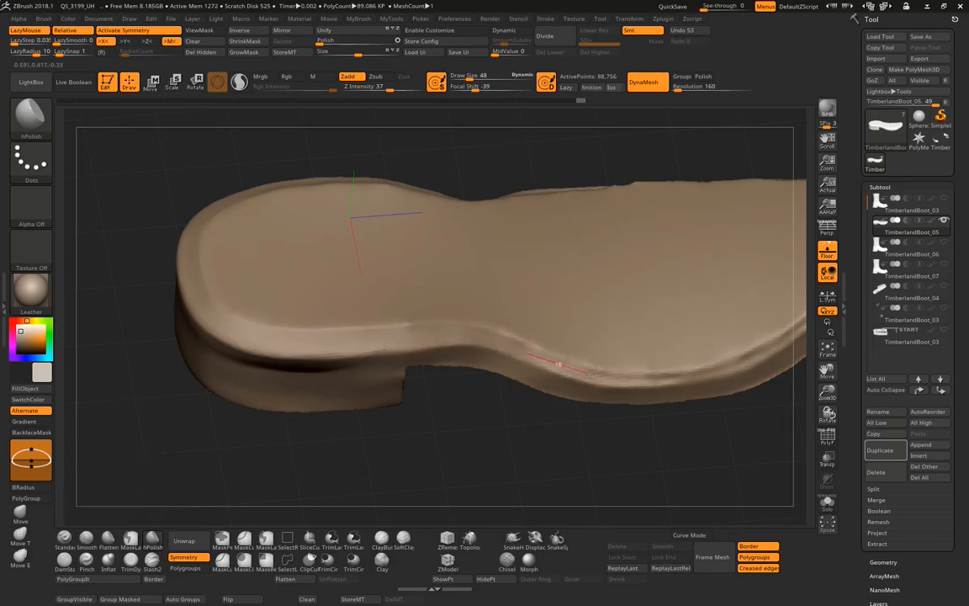
{"action": "left_click_drag", "start_coordinate": [697, 377], "coordinate": [702, 375]}
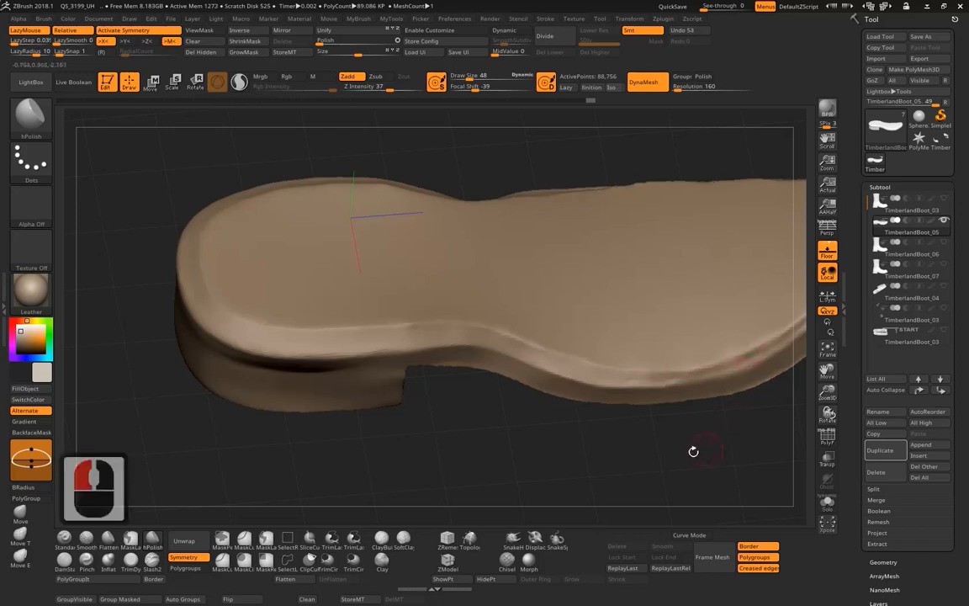
- Polish the forefoot section of the sole's rim and around the toe tip into an even bevel
{"action": "left_click_drag", "start_coordinate": [693, 450], "coordinate": [523, 442], "text": "alt"}
{"action": "left_click_drag", "start_coordinate": [404, 366], "coordinate": [510, 372]}
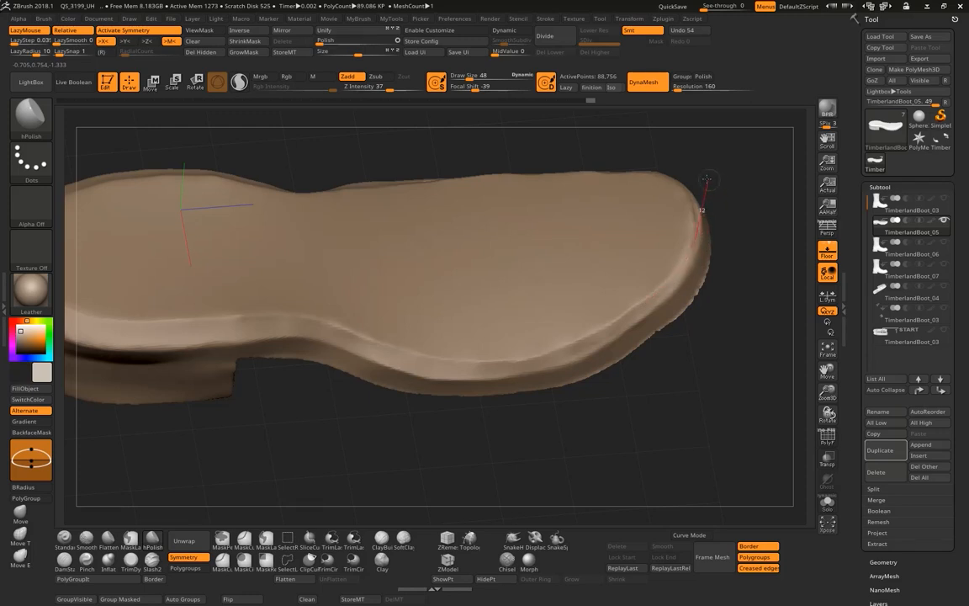
{"action": "left_click_drag", "start_coordinate": [708, 179], "coordinate": [636, 160]}
{"action": "mouse_move", "coordinate": [793, 217]}
{"action": "left_mouse_down", "text": "alt"}
{"action": "mouse_move", "coordinate": [707, 221]}
{"action": "mouse_move", "coordinate": [652, 240]}
{"action": "left_mouse_up", "text": "alt"}
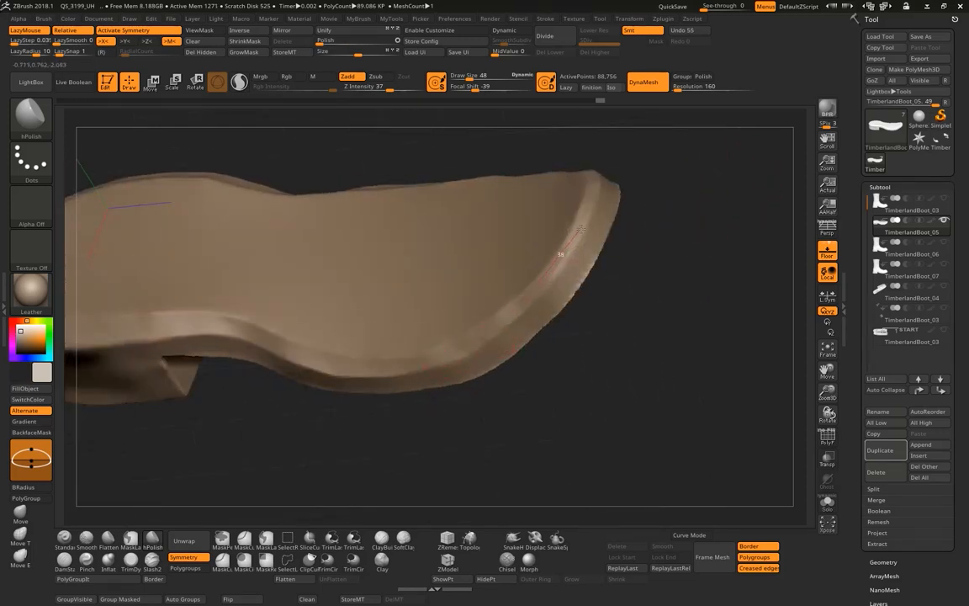
{"action": "left_click_drag", "start_coordinate": [594, 200], "coordinate": [613, 147]}
{"action": "left_click_drag", "start_coordinate": [474, 414], "coordinate": [631, 360], "text": "alt"}
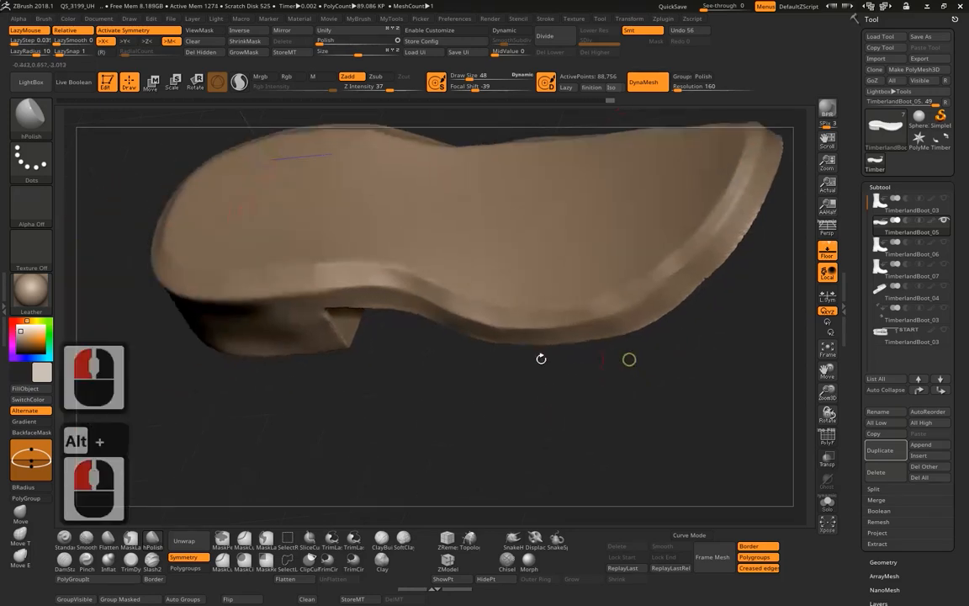
- Even out the bevel with long hPolish strokes from the side of the heel to the toe tip
{"action": "left_click_drag", "start_coordinate": [541, 360], "coordinate": [420, 286]}
{"action": "left_click_drag", "start_coordinate": [269, 291], "coordinate": [407, 285]}
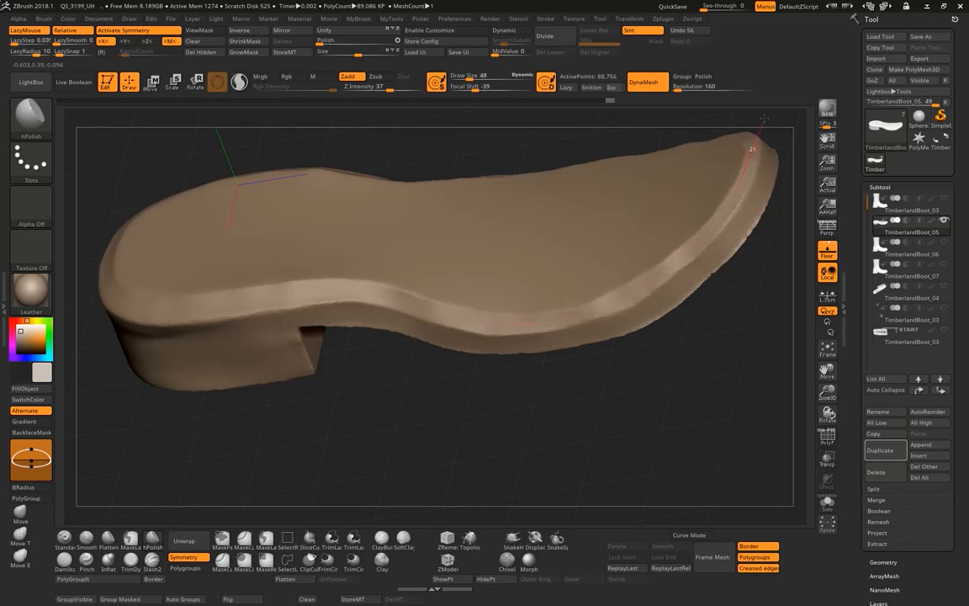
{"action": "left_click_drag", "start_coordinate": [764, 119], "coordinate": [765, 117]}
{"action": "left_click_drag", "start_coordinate": [496, 393], "coordinate": [520, 325], "text": "shift"}
- Polish the rim around the back of the heel and flatten the heel's side wall
{"action": "mouse_move", "coordinate": [459, 245]}
{"action": "left_mouse_down", "text": "alt"}
{"action": "mouse_move", "coordinate": [530, 219]}
{"action": "mouse_move", "coordinate": [518, 200]}
{"action": "left_mouse_up", "text": "alt"}
{"action": "mouse_move", "coordinate": [517, 200]}
{"action": "left_mouse_down"}
{"action": "mouse_move", "coordinate": [577, 225]}
{"action": "mouse_move", "coordinate": [587, 214]}
{"action": "mouse_move", "coordinate": [322, 330]}
{"action": "left_mouse_up"}
{"action": "mouse_move", "coordinate": [309, 298]}
{"action": "left_mouse_down"}
{"action": "mouse_move", "coordinate": [387, 282]}
{"action": "mouse_move", "coordinate": [400, 307]}
{"action": "mouse_move", "coordinate": [421, 275]}
{"action": "left_mouse_up"}
{"action": "mouse_move", "coordinate": [468, 388]}
{"action": "left_mouse_down"}
{"action": "mouse_move", "coordinate": [474, 409]}
{"action": "mouse_move", "coordinate": [547, 433]}
{"action": "left_mouse_up"}
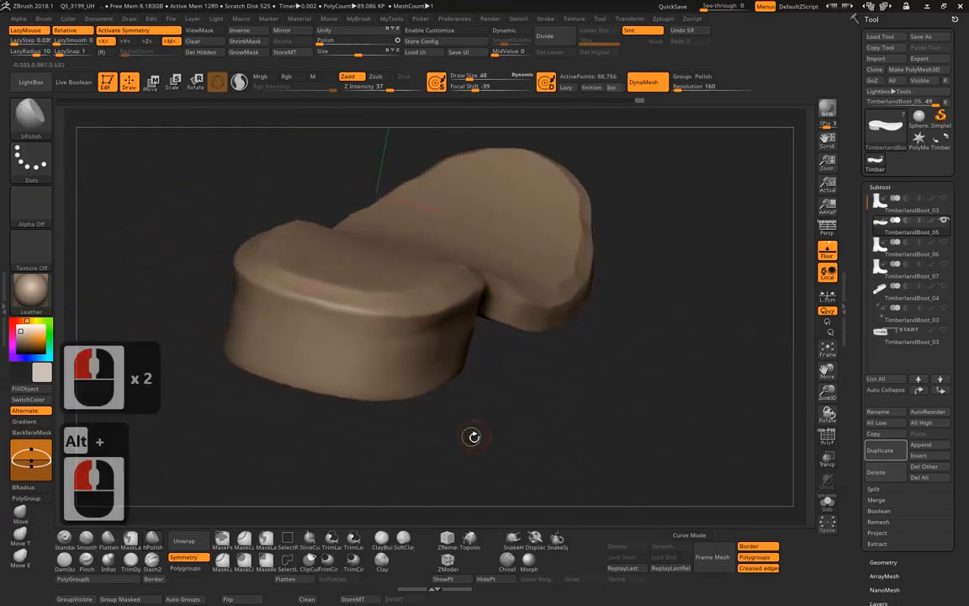
{"action": "left_click_drag", "start_coordinate": [474, 436], "coordinate": [395, 388]}
{"action": "left_click_drag", "start_coordinate": [415, 340], "coordinate": [393, 338]}
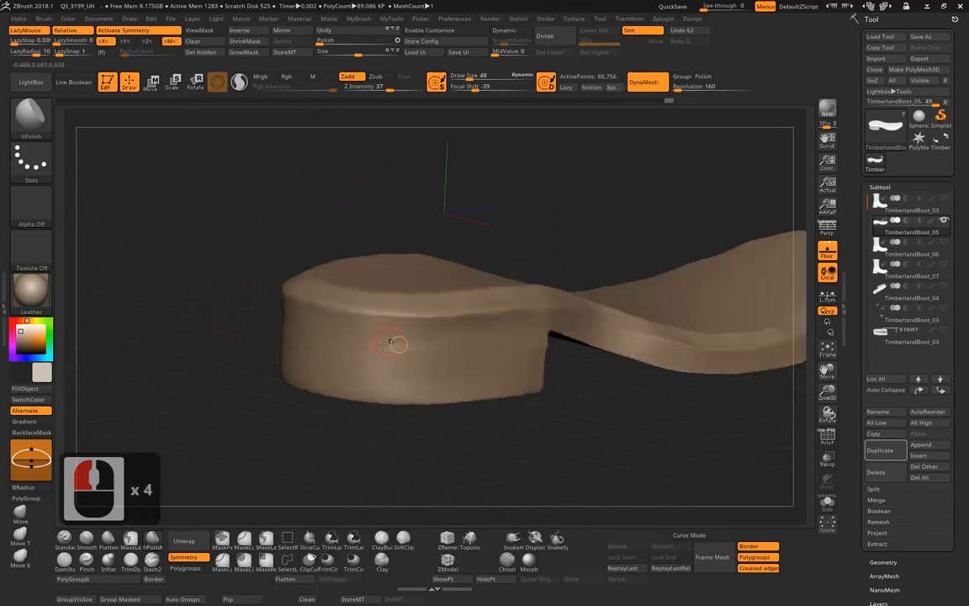
- Polish the rim from the heel's side through the arch towards the forefoot
{"action": "left_click_drag", "start_coordinate": [446, 320], "coordinate": [526, 314]}
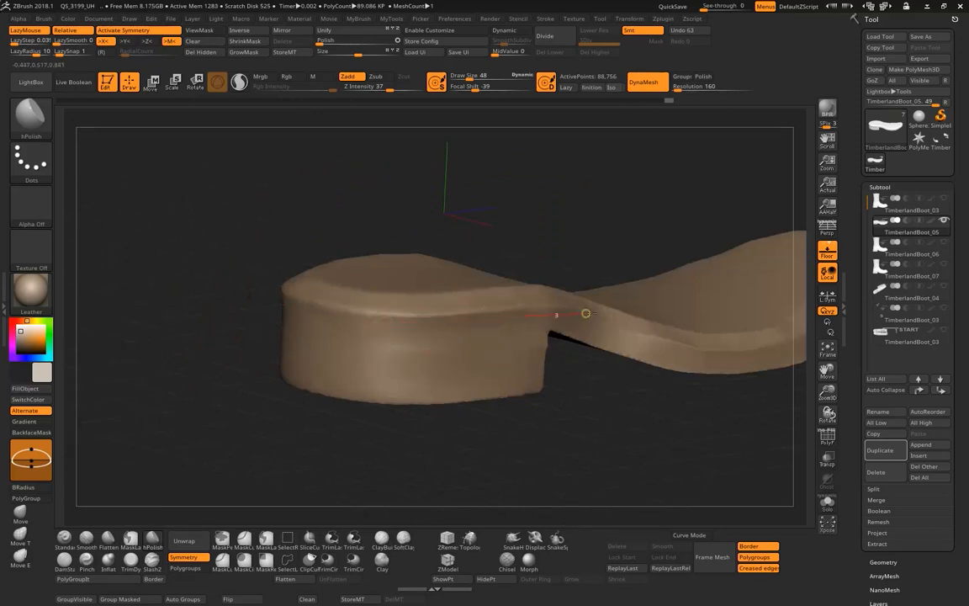
{"action": "left_click_drag", "start_coordinate": [637, 336], "coordinate": [655, 348]}
{"action": "mouse_move", "coordinate": [720, 372]}
{"action": "left_mouse_down"}
{"action": "mouse_move", "coordinate": [652, 387]}
{"action": "mouse_move", "coordinate": [545, 447]}
{"action": "left_mouse_up"}
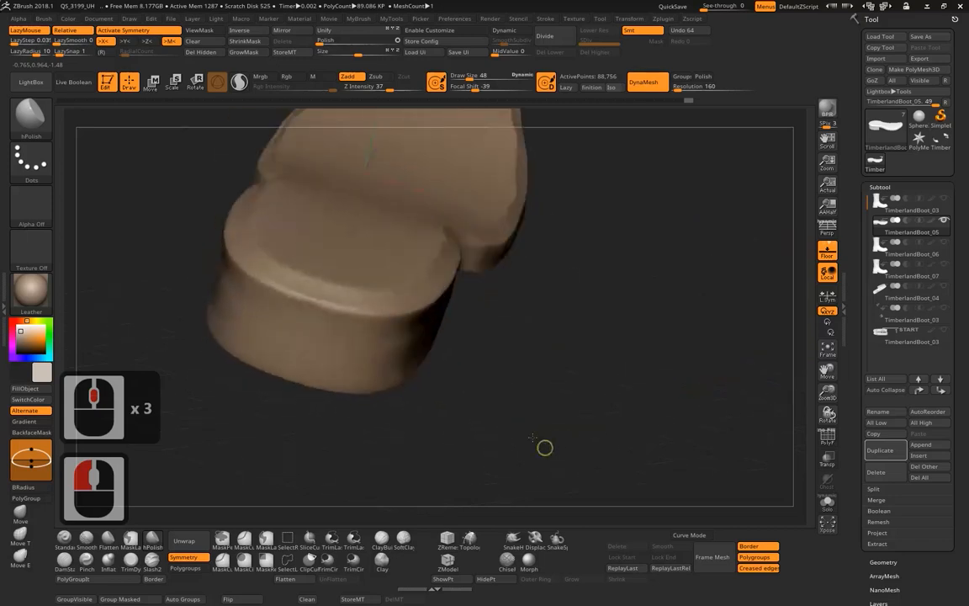
{"action": "left_click_drag", "start_coordinate": [553, 374], "coordinate": [577, 452], "text": "alt"}
{"action": "left_click_drag", "start_coordinate": [599, 380], "coordinate": [520, 407]}
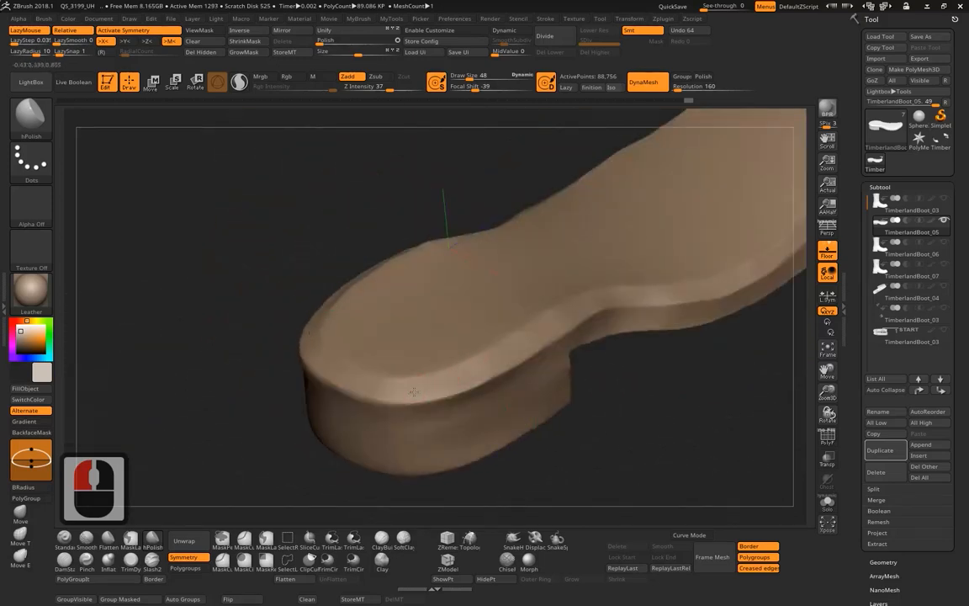
{"action": "mouse_move", "coordinate": [472, 368]}
{"action": "left_mouse_down"}
{"action": "mouse_move", "coordinate": [592, 298]}
{"action": "mouse_move", "coordinate": [639, 291]}
{"action": "left_mouse_up"}
{"action": "left_click_drag", "start_coordinate": [563, 323], "coordinate": [641, 288]}
{"action": "mouse_move", "coordinate": [656, 370]}
{"action": "left_mouse_down"}
{"action": "mouse_move", "coordinate": [623, 285]}
{"action": "mouse_move", "coordinate": [541, 255]}
{"action": "mouse_move", "coordinate": [537, 269]}
{"action": "mouse_move", "coordinate": [593, 249]}
{"action": "mouse_move", "coordinate": [612, 206]}
{"action": "left_mouse_up"}
{"action": "left_click_drag", "start_coordinate": [614, 191], "coordinate": [621, 287], "text": "alt"}
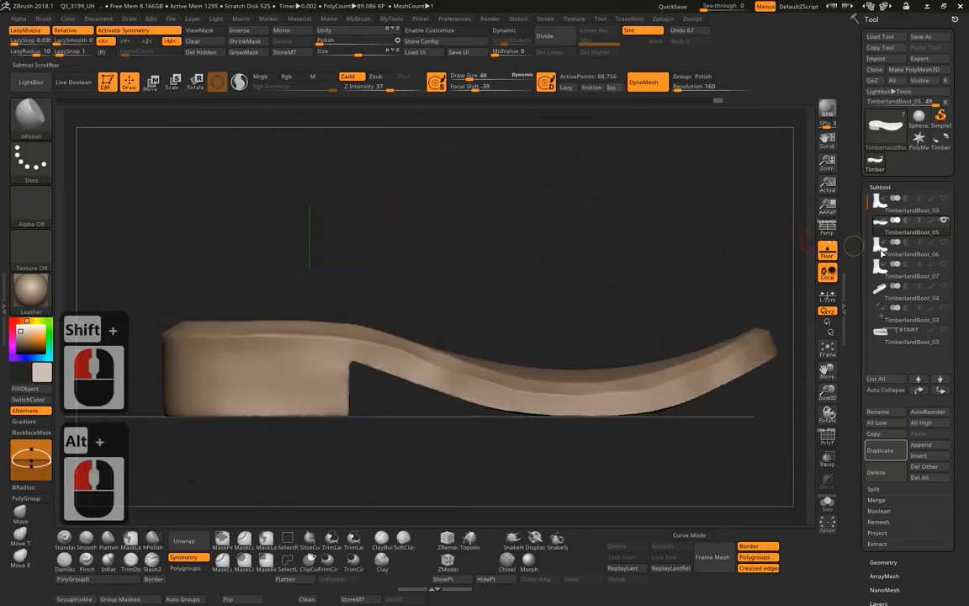
- Show the TimberlandBoot_03 subtool, make TimberlandBoot_06 the active subtool and leave the TimberlandBoot_05 sole hidden
{"action": "left_click", "coordinate": [945, 200]}
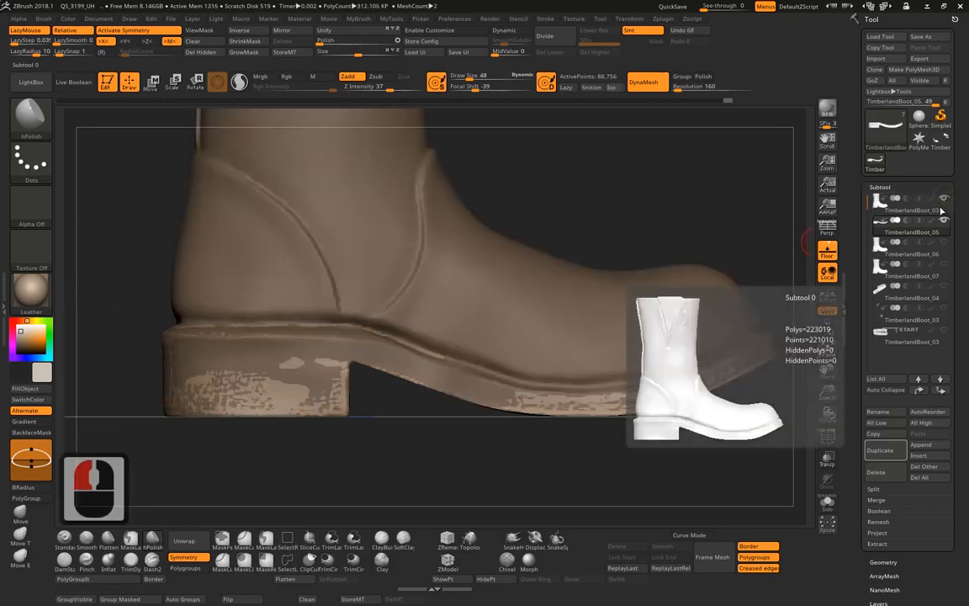
{"action": "left_click", "coordinate": [934, 248]}
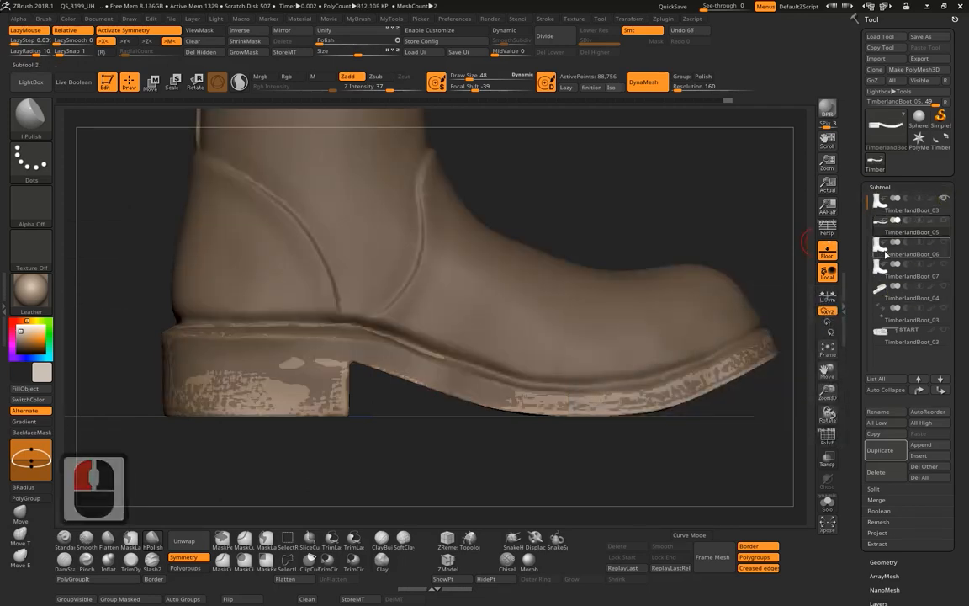
{"action": "double_click", "coordinate": [938, 250]}
{"action": "left_click", "coordinate": [919, 263]}
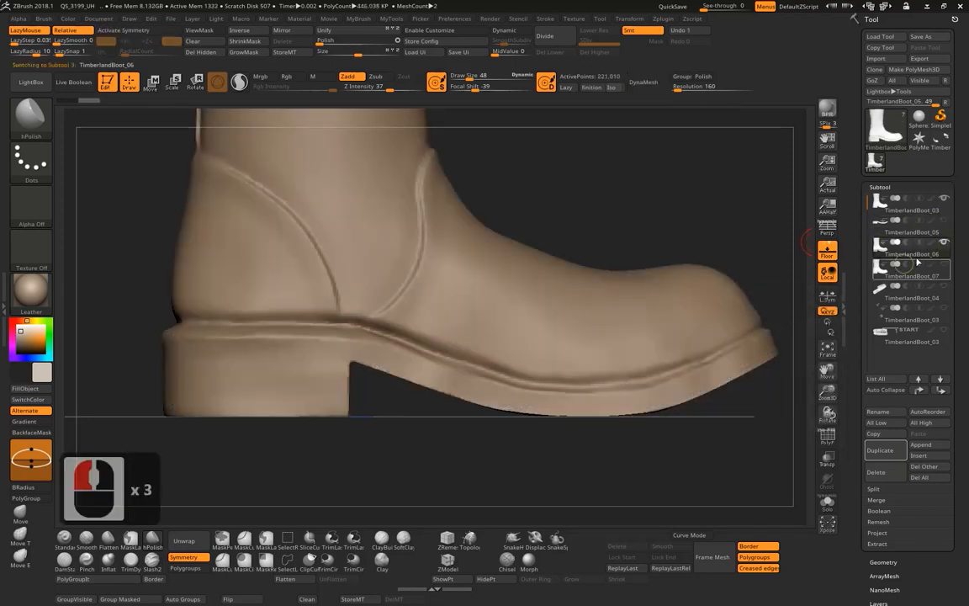
{"action": "left_click", "coordinate": [944, 221]}
{"action": "left_click", "coordinate": [944, 222]}
- Raise the Draw Size to 77 and choose the MaskPen brush for masking the boot upper
{"action": "left_click_drag", "start_coordinate": [632, 192], "coordinate": [590, 231], "text": "alt"}
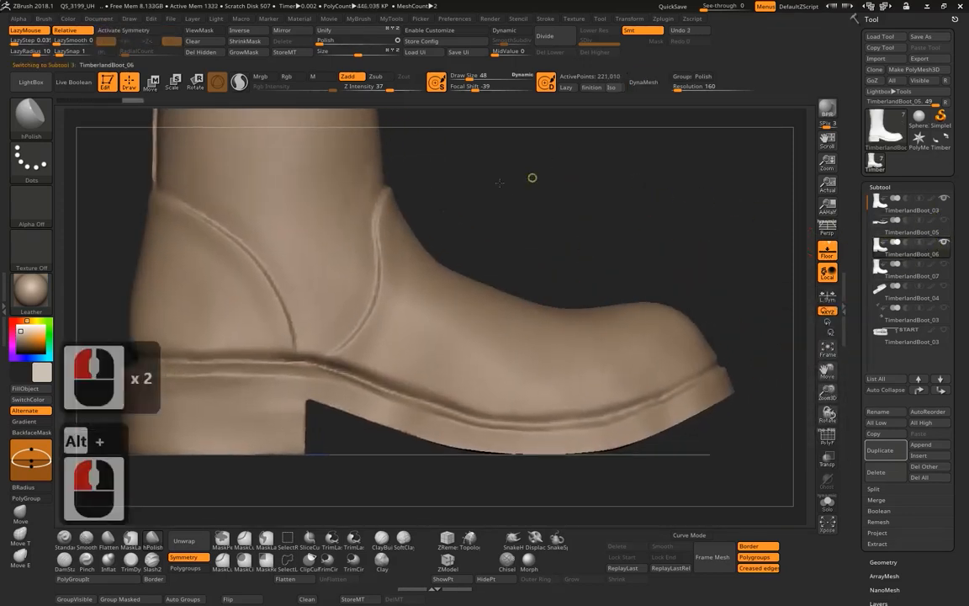
{"action": "left_click_drag", "start_coordinate": [499, 181], "coordinate": [480, 225]}
{"action": "left_click_drag", "start_coordinate": [534, 209], "coordinate": [573, 185], "text": "alt"}
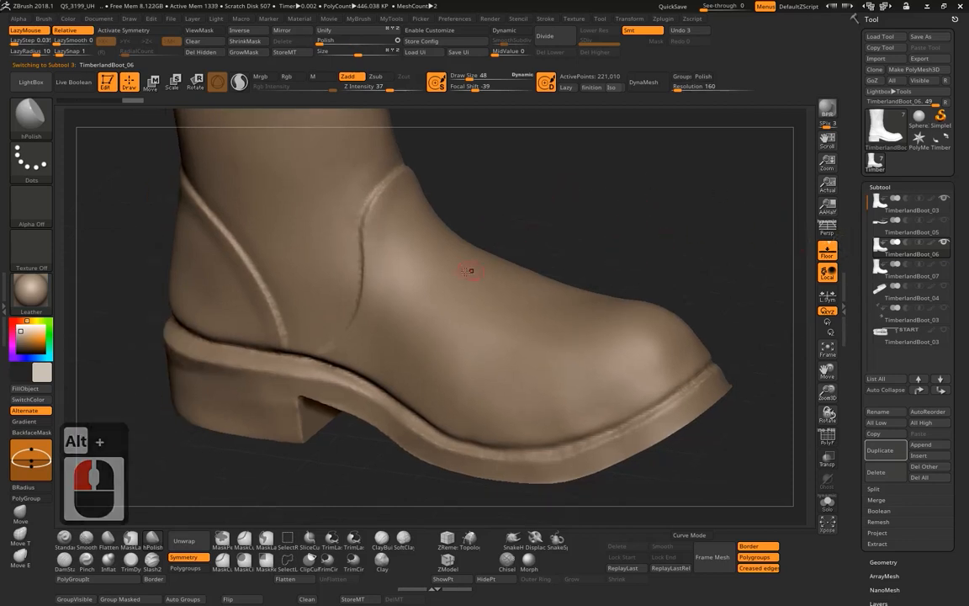
{"action": "key", "text": "space"}
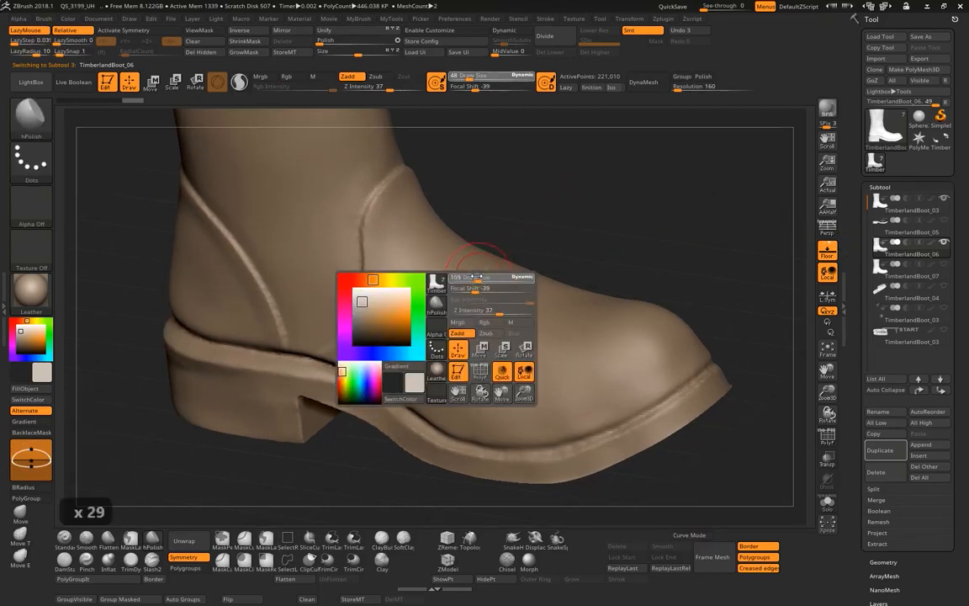
{"action": "left_click_drag", "start_coordinate": [477, 277], "coordinate": [473, 277]}
{"action": "left_click", "coordinate": [222, 540]}
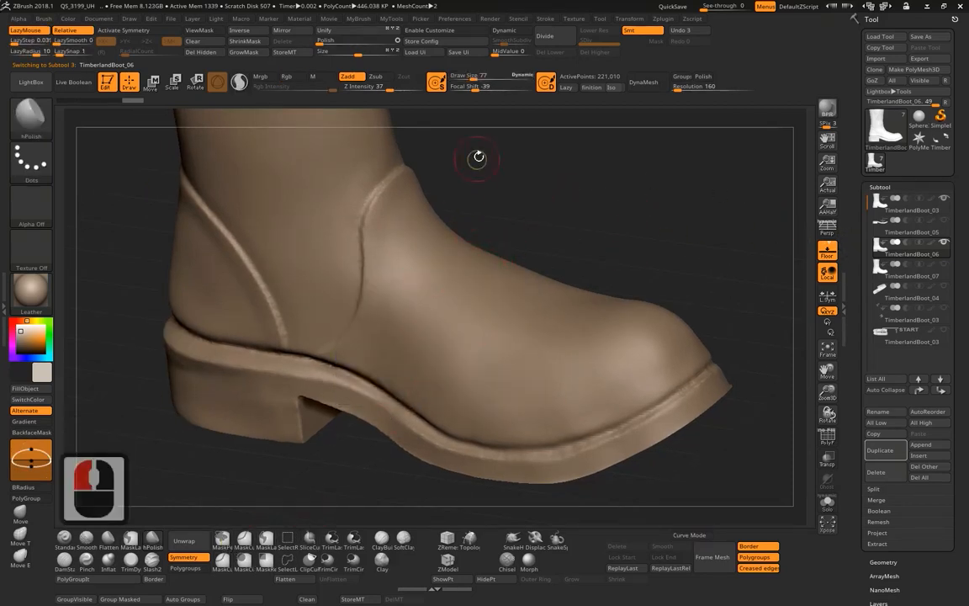
- Mask a band along the toe side of the curved ankle seam, from the instep down towards the sole
{"action": "left_click_drag", "start_coordinate": [477, 158], "coordinate": [490, 184], "text": "alt"}
{"action": "left_click_drag", "start_coordinate": [419, 238], "coordinate": [402, 233]}
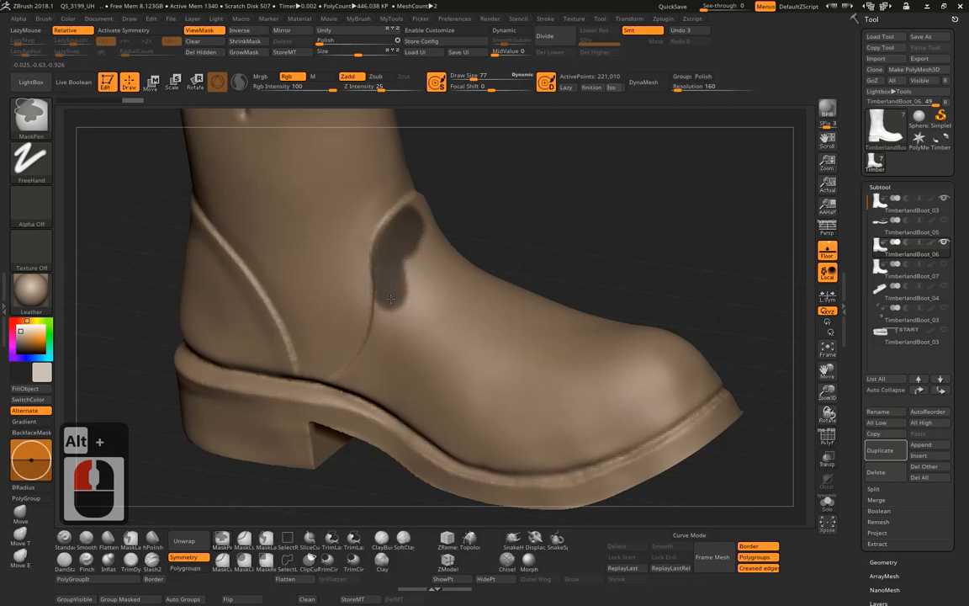
{"action": "left_click_drag", "start_coordinate": [473, 234], "coordinate": [463, 261], "text": "alt"}
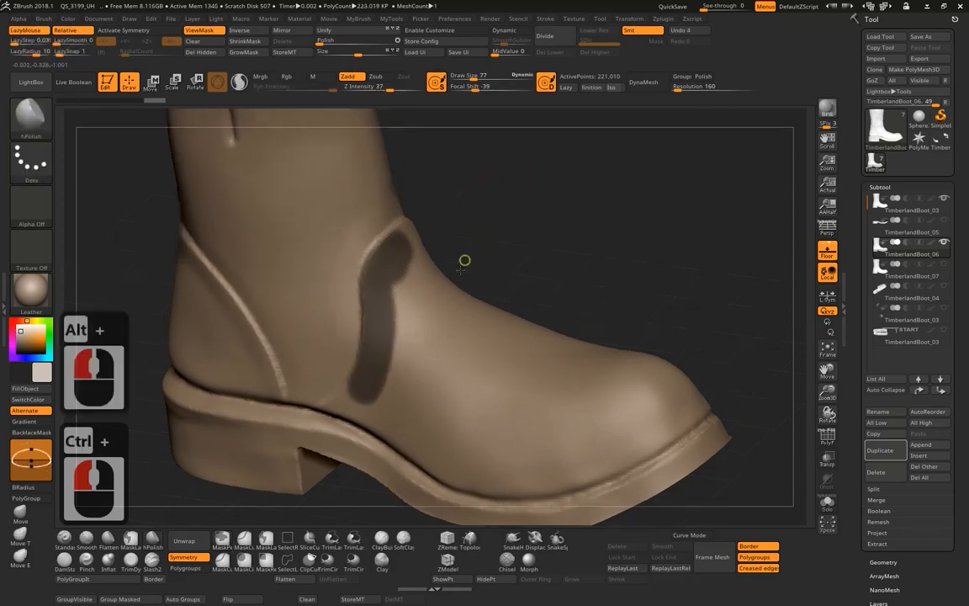
- Continue the mask band along the toe side of the ankle seam, across the instep and down the boot's opposite side
{"action": "mouse_move", "coordinate": [539, 227]}
{"action": "left_mouse_down"}
{"action": "mouse_move", "coordinate": [428, 283]}
{"action": "mouse_move", "coordinate": [376, 292]}
{"action": "left_mouse_up"}
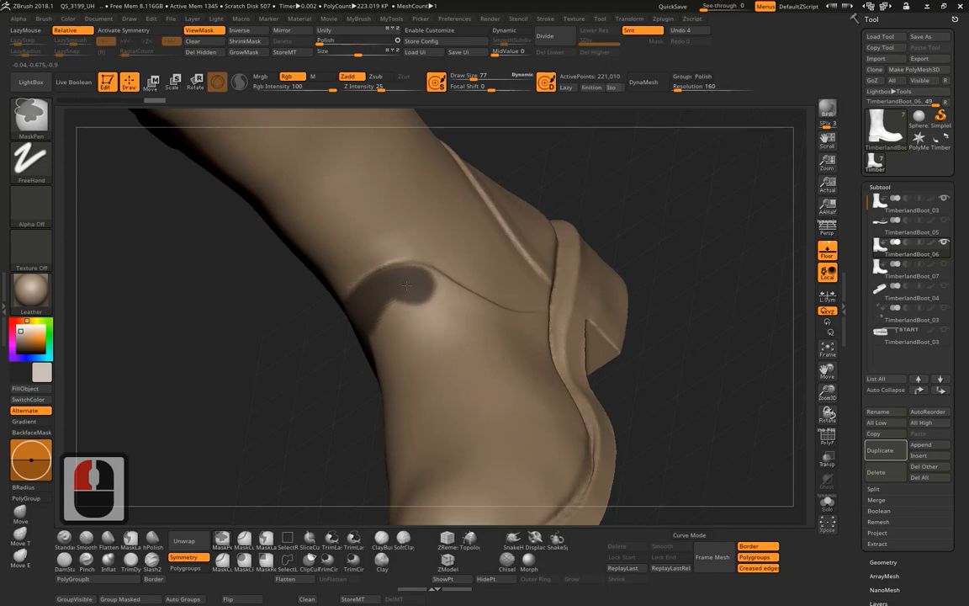
{"action": "left_click_drag", "start_coordinate": [428, 292], "coordinate": [437, 294], "text": "ctrl"}
{"action": "mouse_move", "coordinate": [601, 197]}
{"action": "left_mouse_down", "text": "alt"}
{"action": "mouse_move", "coordinate": [549, 159]}
{"action": "mouse_move", "coordinate": [522, 166]}
{"action": "mouse_move", "coordinate": [598, 186]}
{"action": "mouse_move", "coordinate": [600, 210]}
{"action": "left_mouse_up", "text": "alt"}
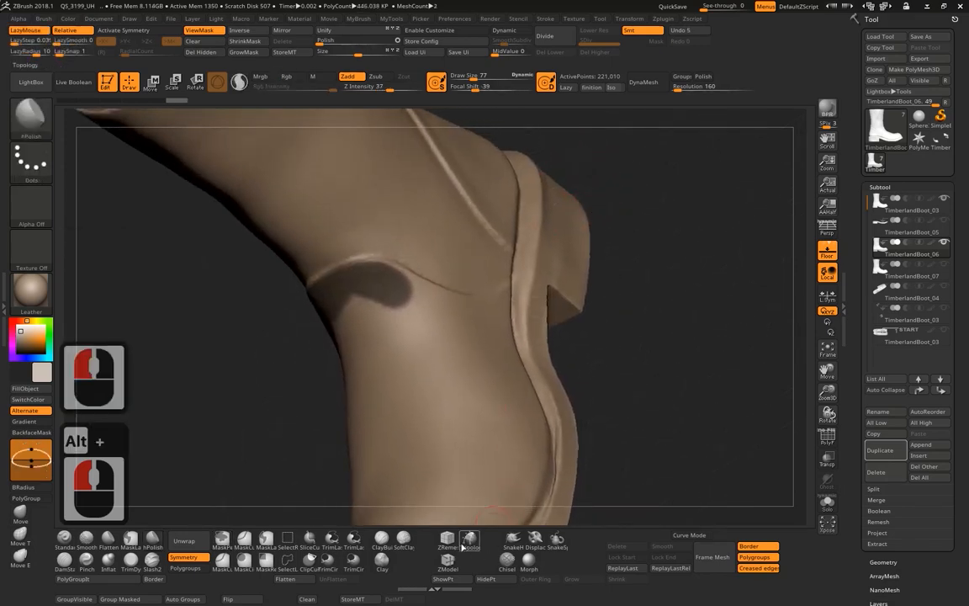
{"action": "left_click_drag", "start_coordinate": [595, 150], "coordinate": [605, 177], "text": "alt"}
{"action": "left_click", "coordinate": [380, 300], "text": "ctrl"}
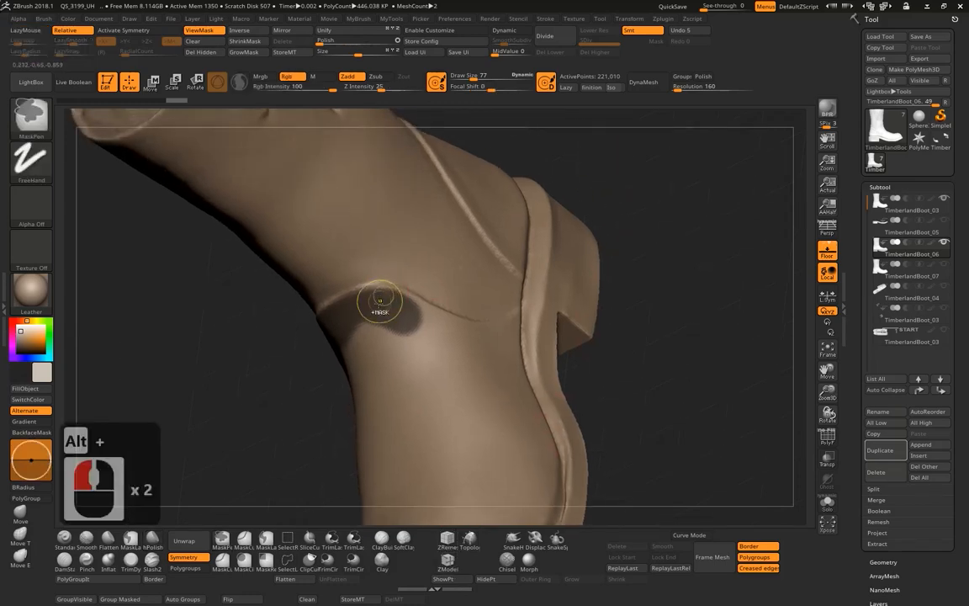
{"action": "left_click", "coordinate": [375, 301], "text": "ctrl"}
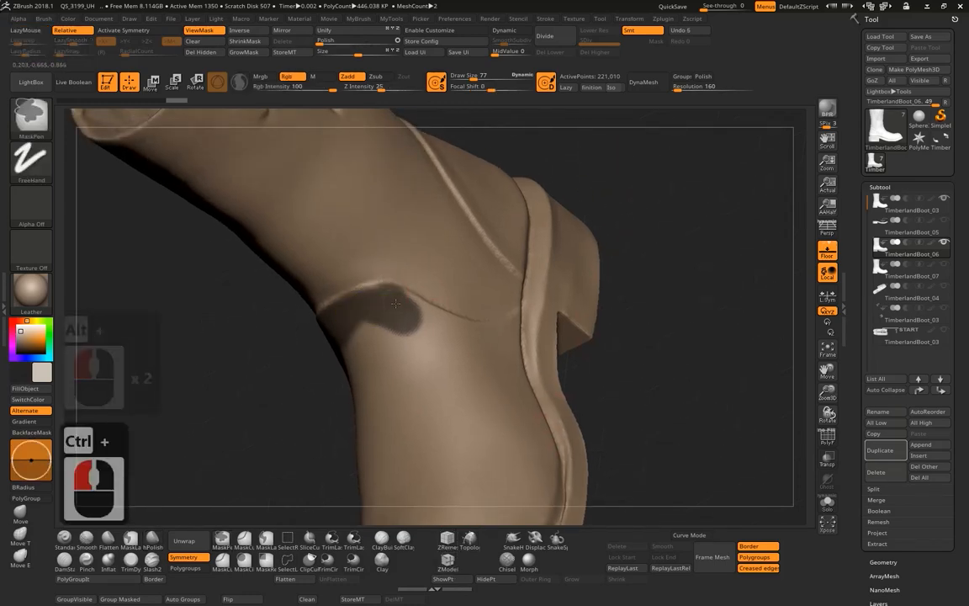
{"action": "left_click", "coordinate": [395, 305], "text": "ctrl"}
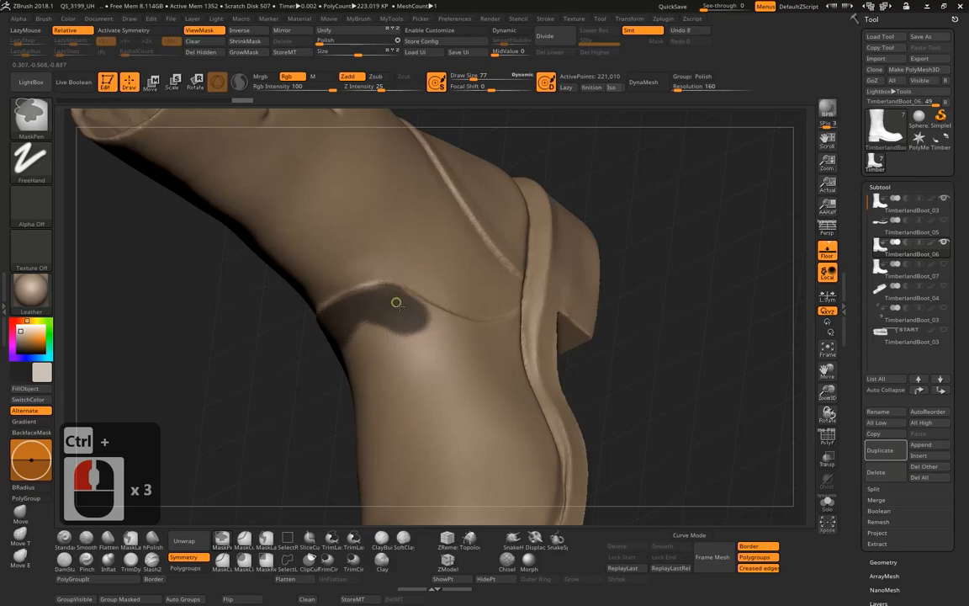
{"action": "left_click", "coordinate": [459, 336], "text": "ctrl"}
{"action": "left_click_drag", "start_coordinate": [638, 255], "coordinate": [432, 314]}
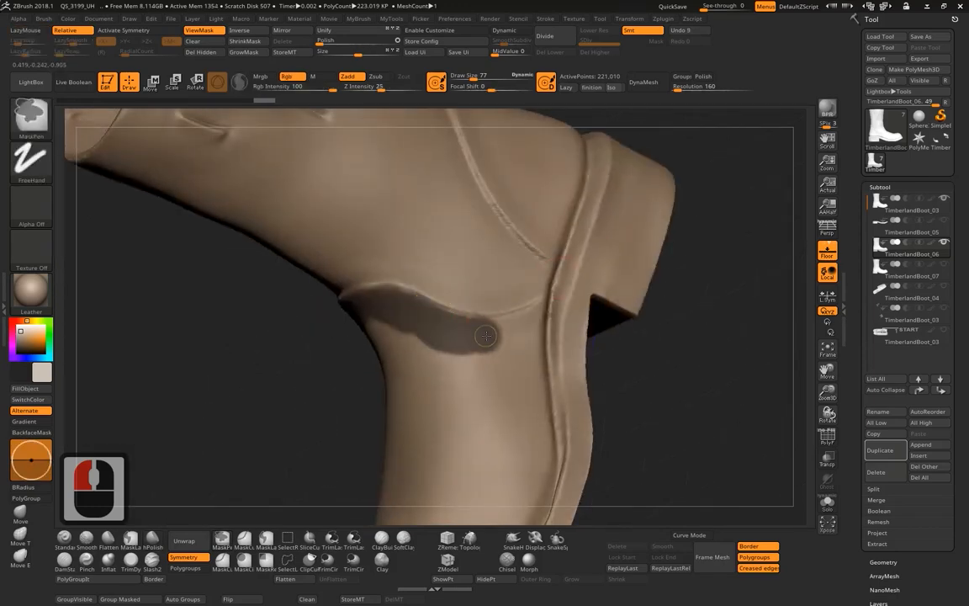
- Extend the mask from the ankle seam to the sole and along the welt towards the toe
{"action": "left_click_drag", "start_coordinate": [524, 325], "coordinate": [523, 326], "text": "ctrl"}
{"action": "mouse_move", "coordinate": [642, 328]}
{"action": "left_mouse_down", "text": "alt"}
{"action": "mouse_move", "coordinate": [619, 253]}
{"action": "mouse_move", "coordinate": [621, 222]}
{"action": "mouse_move", "coordinate": [578, 281]}
{"action": "left_mouse_up", "text": "alt"}
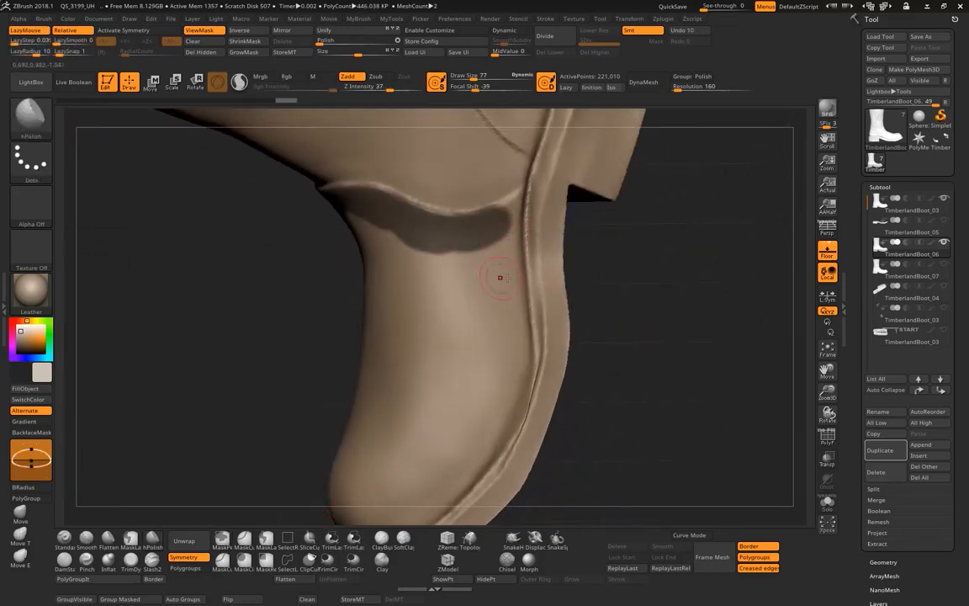
{"action": "mouse_move", "coordinate": [499, 277]}
{"action": "left_mouse_down", "text": "ctrl"}
{"action": "mouse_move", "coordinate": [498, 234]}
{"action": "mouse_move", "coordinate": [500, 259]}
{"action": "left_mouse_up", "text": "ctrl"}
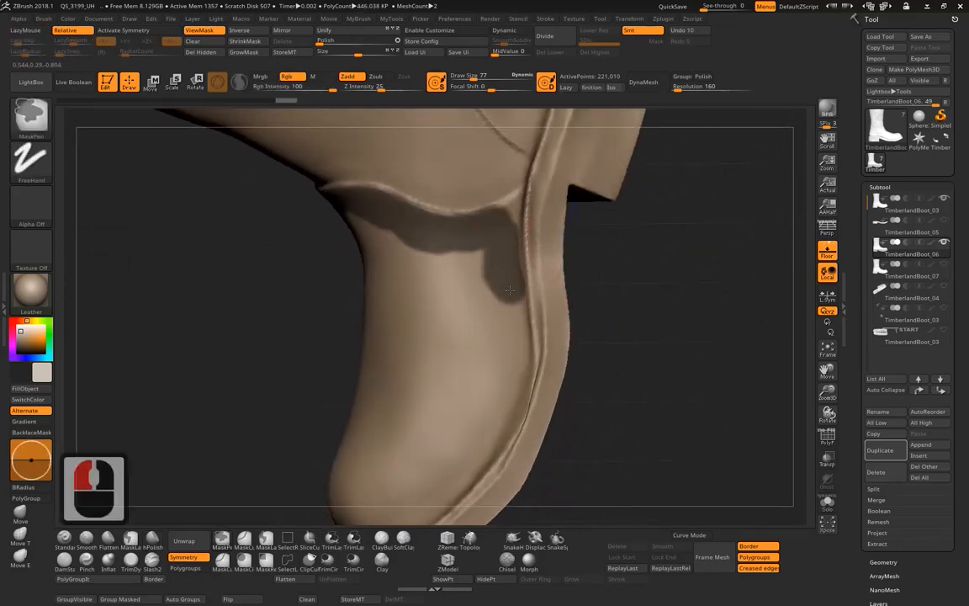
{"action": "mouse_move", "coordinate": [512, 375]}
{"action": "left_mouse_down", "text": "ctrl"}
{"action": "mouse_move", "coordinate": [486, 447]}
{"action": "mouse_move", "coordinate": [443, 479]}
{"action": "left_mouse_up", "text": "ctrl"}
{"action": "left_click_drag", "start_coordinate": [588, 387], "coordinate": [654, 360]}
{"action": "mouse_move", "coordinate": [653, 360]}
{"action": "left_mouse_down", "text": "alt"}
{"action": "mouse_move", "coordinate": [664, 302]}
{"action": "mouse_move", "coordinate": [698, 294]}
{"action": "left_mouse_up", "text": "alt"}
{"action": "mouse_move", "coordinate": [563, 275]}
{"action": "left_mouse_down", "text": "ctrl"}
{"action": "mouse_move", "coordinate": [556, 277]}
{"action": "mouse_move", "coordinate": [652, 241]}
{"action": "left_mouse_up", "text": "ctrl"}
{"action": "left_click", "coordinate": [660, 224], "text": "ctrl"}
{"action": "mouse_move", "coordinate": [689, 151]}
{"action": "left_mouse_down", "text": "alt"}
{"action": "mouse_move", "coordinate": [617, 169]}
{"action": "mouse_move", "coordinate": [661, 170]}
{"action": "mouse_move", "coordinate": [459, 132]}
{"action": "mouse_move", "coordinate": [502, 201]}
{"action": "mouse_move", "coordinate": [527, 288]}
{"action": "left_mouse_up", "text": "alt"}
- Clear the entire mask from the boot upper and activate X symmetry
{"action": "left_click", "coordinate": [567, 209], "text": "ctrl"}
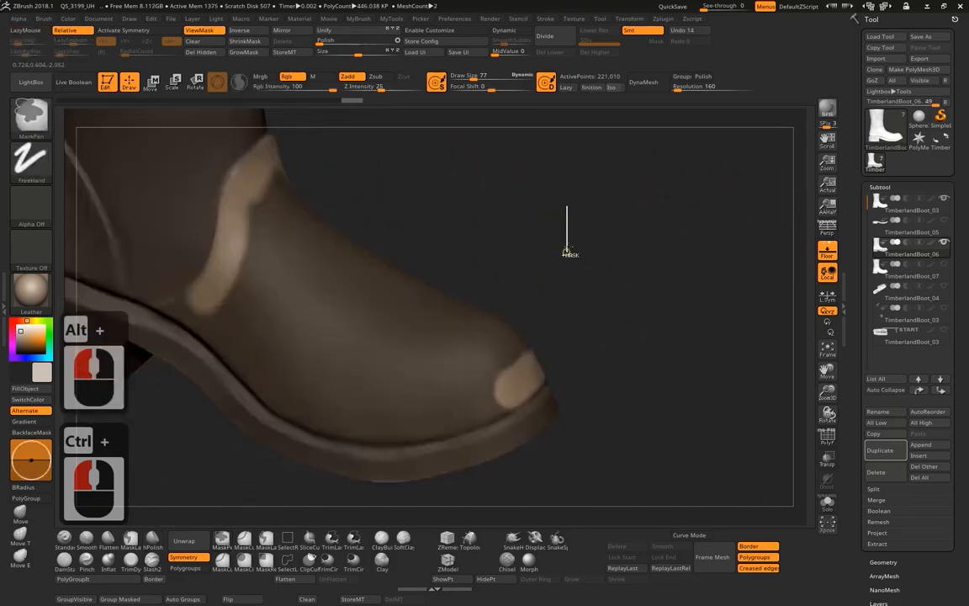
{"action": "left_click_drag", "start_coordinate": [567, 252], "coordinate": [564, 256], "text": "ctrl"}
{"action": "left_click", "coordinate": [143, 30]}
{"action": "left_click_drag", "start_coordinate": [515, 202], "coordinate": [492, 200]}
{"action": "left_click_drag", "start_coordinate": [492, 200], "coordinate": [412, 160], "text": "alt"}
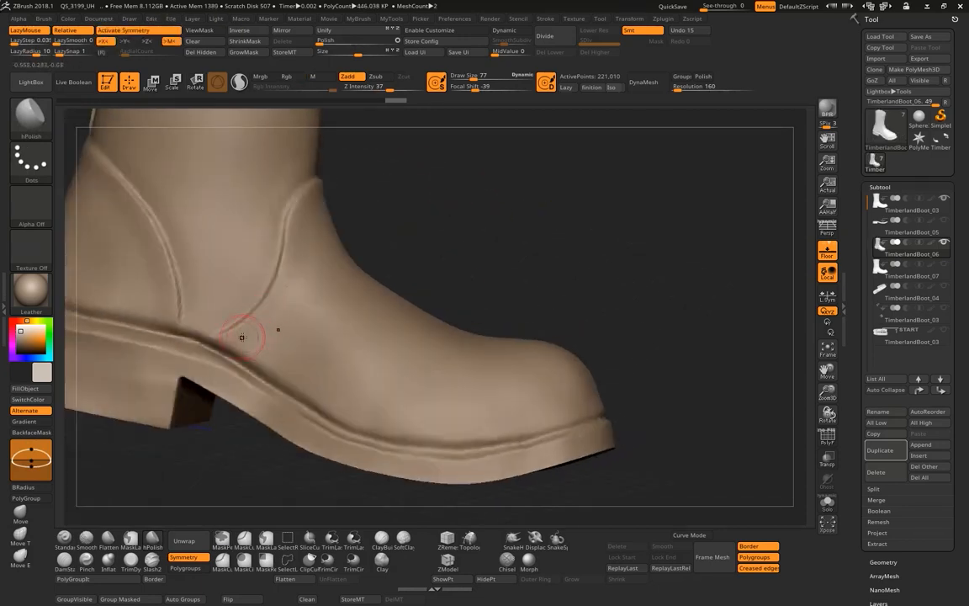
- Try strokes up the toe side of the ankle seam, turn off LazyMouse and undo the trial strokes
{"action": "left_click_drag", "start_coordinate": [241, 337], "coordinate": [256, 330]}
{"action": "mouse_move", "coordinate": [244, 336]}
{"action": "left_mouse_down"}
{"action": "mouse_move", "coordinate": [285, 296]}
{"action": "mouse_move", "coordinate": [286, 307]}
{"action": "mouse_move", "coordinate": [305, 239]}
{"action": "left_mouse_up"}
{"action": "left_click", "coordinate": [26, 29]}
{"action": "key", "text": "ctrl+z"}
{"action": "key", "text": "ctrl+z"}
{"action": "key", "text": "ctrl+z"}
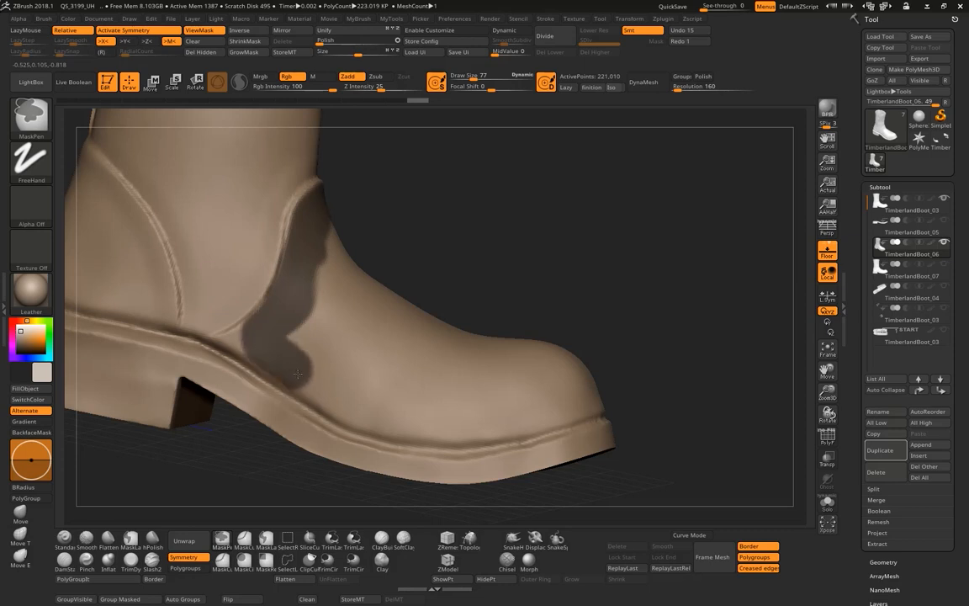
- Mask a symmetrical band from the ankle seam along the sole to the forefoot, undoing the last touch-ups
{"action": "mouse_move", "coordinate": [326, 396]}
{"action": "left_mouse_down", "text": "ctrl"}
{"action": "mouse_move", "coordinate": [380, 418]}
{"action": "mouse_move", "coordinate": [454, 427]}
{"action": "left_mouse_up", "text": "ctrl"}
{"action": "left_click", "coordinate": [471, 425], "text": "ctrl"}
{"action": "left_click", "coordinate": [454, 426], "text": "ctrl"}
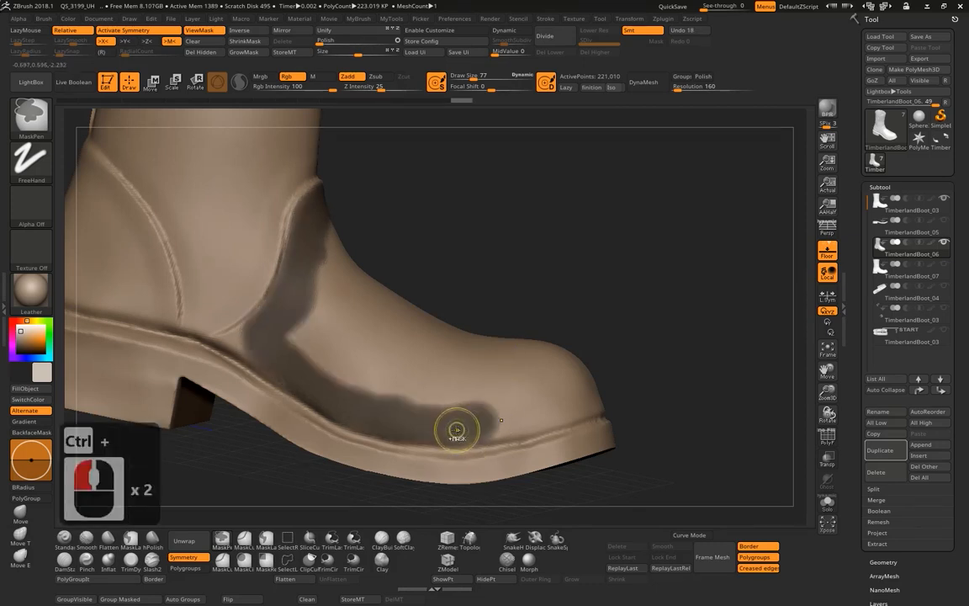
{"action": "left_click", "coordinate": [448, 424], "text": "ctrl"}
{"action": "key", "text": "ctrl+z"}
{"action": "key", "text": "ctrl+z"}
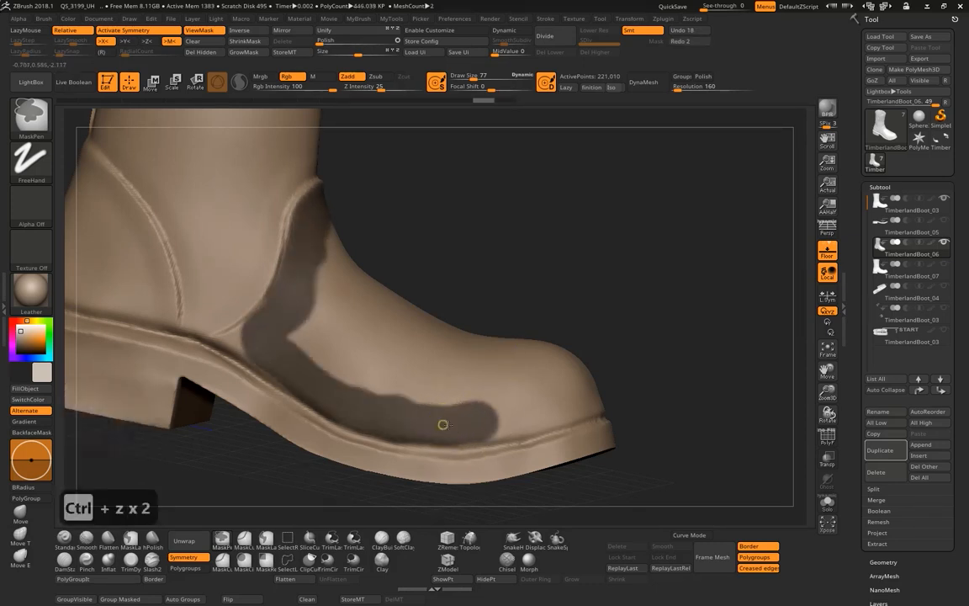
- Extend the mask band just above the welt from the forefoot around the toe
{"action": "left_click", "coordinate": [459, 427], "text": "ctrl"}
{"action": "left_click_drag", "start_coordinate": [489, 424], "coordinate": [589, 400], "text": "ctrl"}
{"action": "left_click_drag", "start_coordinate": [662, 366], "coordinate": [636, 343]}
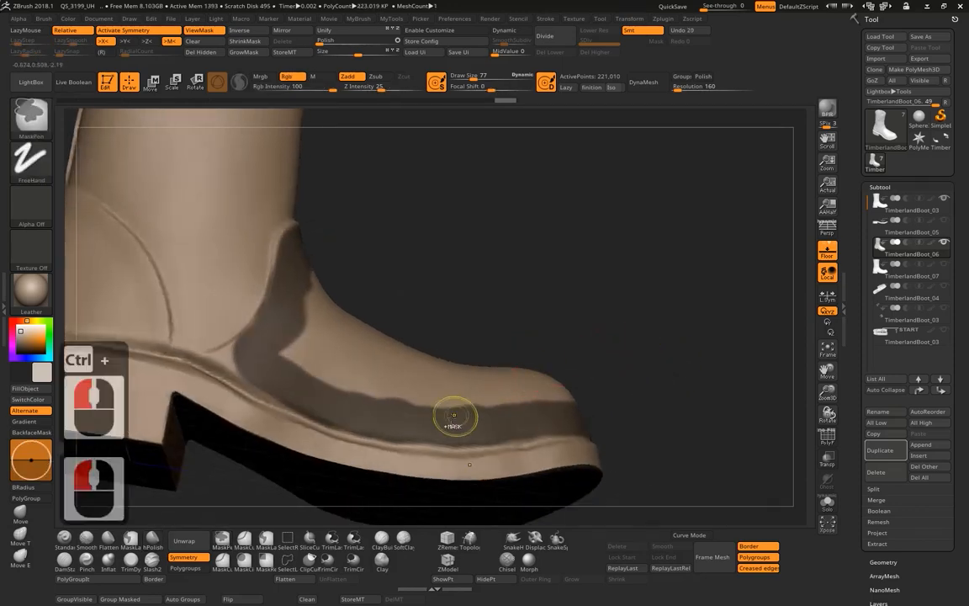
{"action": "left_click_drag", "start_coordinate": [458, 425], "coordinate": [519, 429], "text": "ctrl"}
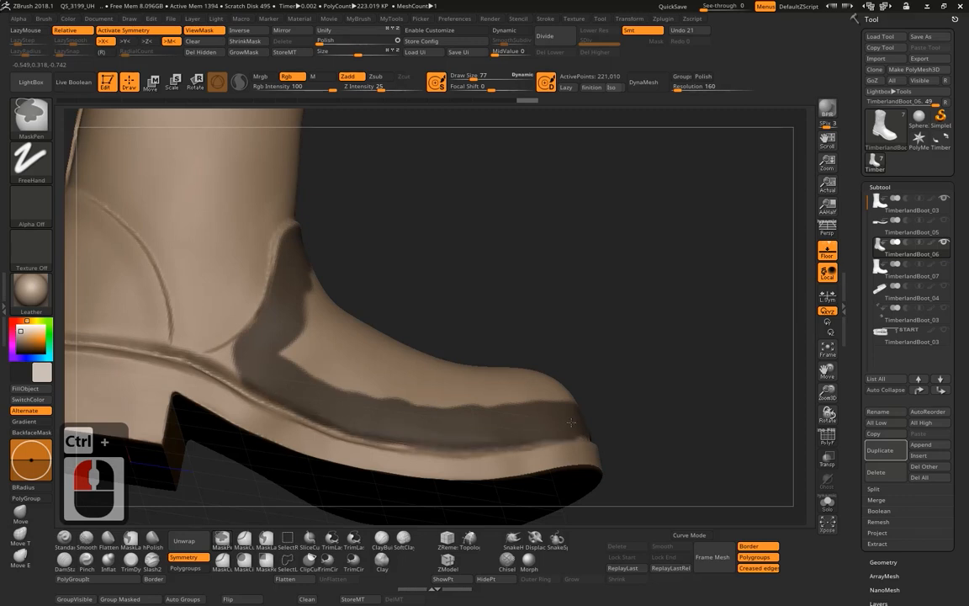
{"action": "left_click_drag", "start_coordinate": [571, 423], "coordinate": [589, 426], "text": "ctrl"}
- Fill the mask across the instep below the arched ankle seam and down the side
{"action": "left_click_drag", "start_coordinate": [610, 329], "coordinate": [561, 394]}
{"action": "mouse_move", "coordinate": [520, 328]}
{"action": "left_mouse_down", "text": "alt"}
{"action": "mouse_move", "coordinate": [575, 333]}
{"action": "mouse_move", "coordinate": [595, 264]}
{"action": "left_mouse_up", "text": "alt"}
{"action": "mouse_move", "coordinate": [456, 272]}
{"action": "left_mouse_down", "text": "ctrl"}
{"action": "mouse_move", "coordinate": [392, 363]}
{"action": "mouse_move", "coordinate": [384, 355]}
{"action": "left_mouse_up", "text": "ctrl"}
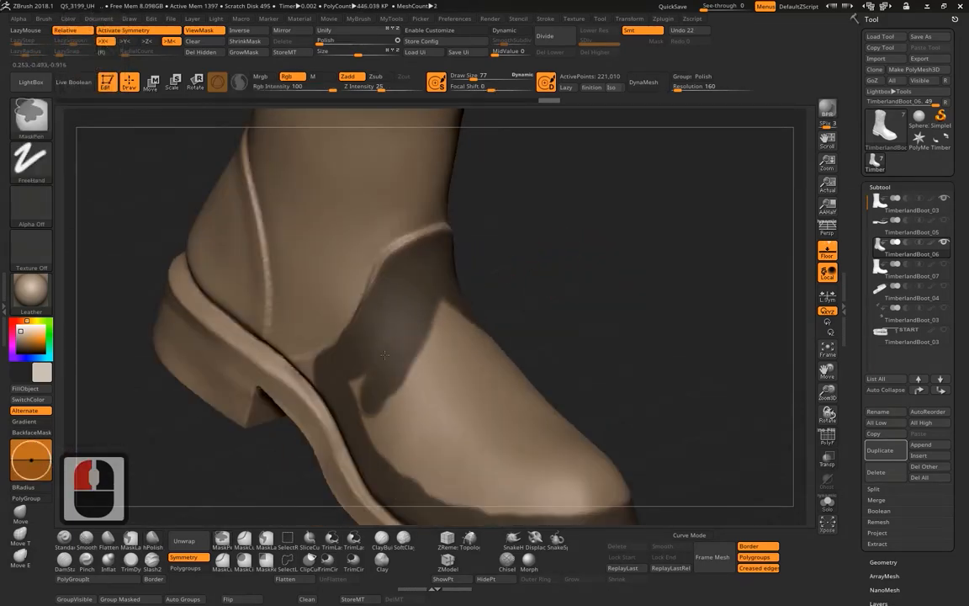
{"action": "left_click_drag", "start_coordinate": [381, 316], "coordinate": [367, 352], "text": "ctrl"}
{"action": "left_click_drag", "start_coordinate": [511, 305], "coordinate": [523, 237]}
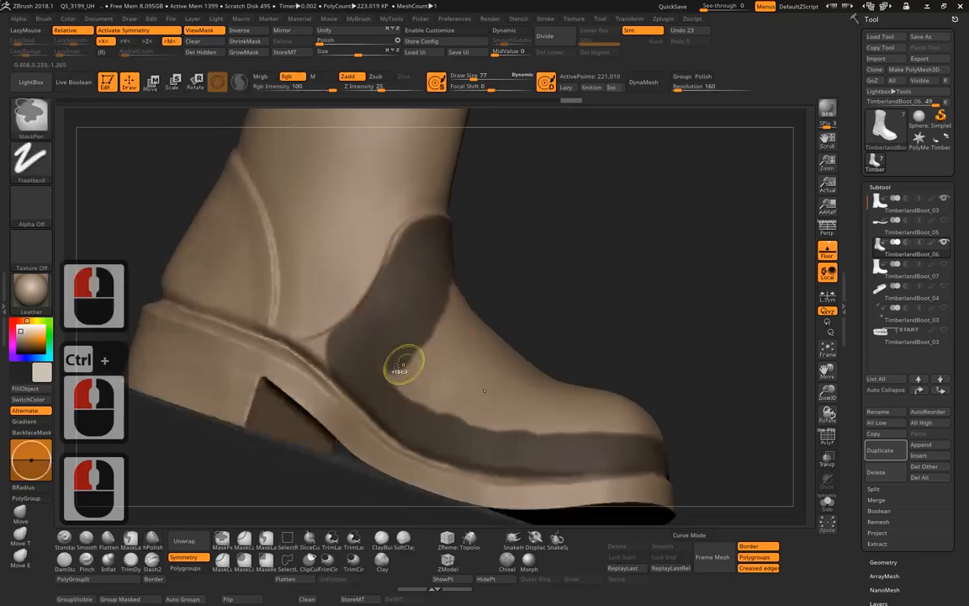
- Widen the mask band above the sole from the ankle to the toe, redoing the first stroke
{"action": "mouse_move", "coordinate": [402, 365]}
{"action": "left_mouse_down", "text": "ctrl"}
{"action": "mouse_move", "coordinate": [413, 405]}
{"action": "mouse_move", "coordinate": [546, 437]}
{"action": "mouse_move", "coordinate": [591, 424]}
{"action": "left_mouse_up", "text": "ctrl"}
{"action": "key", "text": "ctrl+z"}
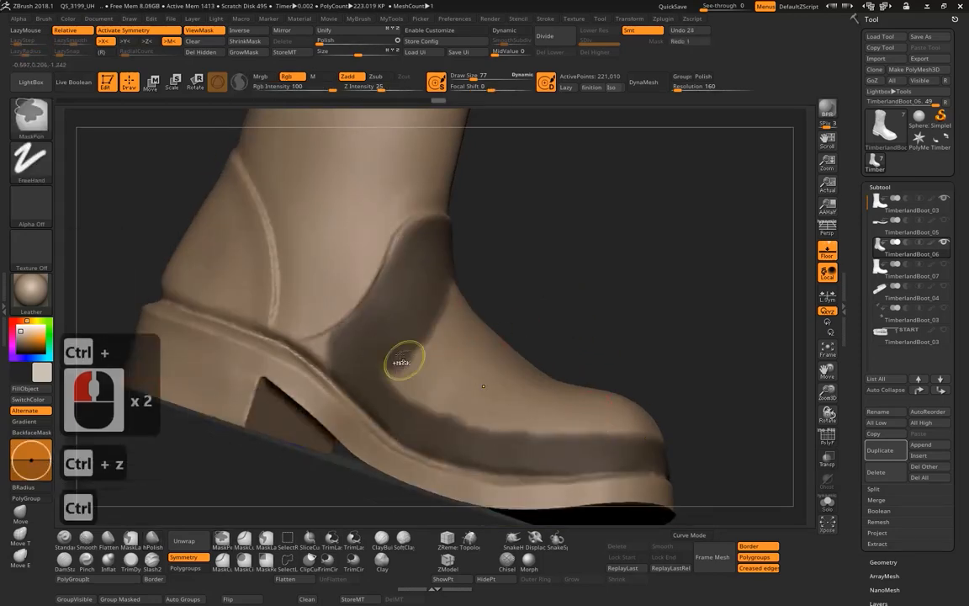
{"action": "mouse_move", "coordinate": [389, 356]}
{"action": "left_mouse_down", "text": "ctrl"}
{"action": "mouse_move", "coordinate": [426, 402]}
{"action": "mouse_move", "coordinate": [595, 438]}
{"action": "mouse_move", "coordinate": [643, 439]}
{"action": "left_mouse_up", "text": "ctrl"}
{"action": "left_click_drag", "start_coordinate": [708, 376], "coordinate": [545, 367]}
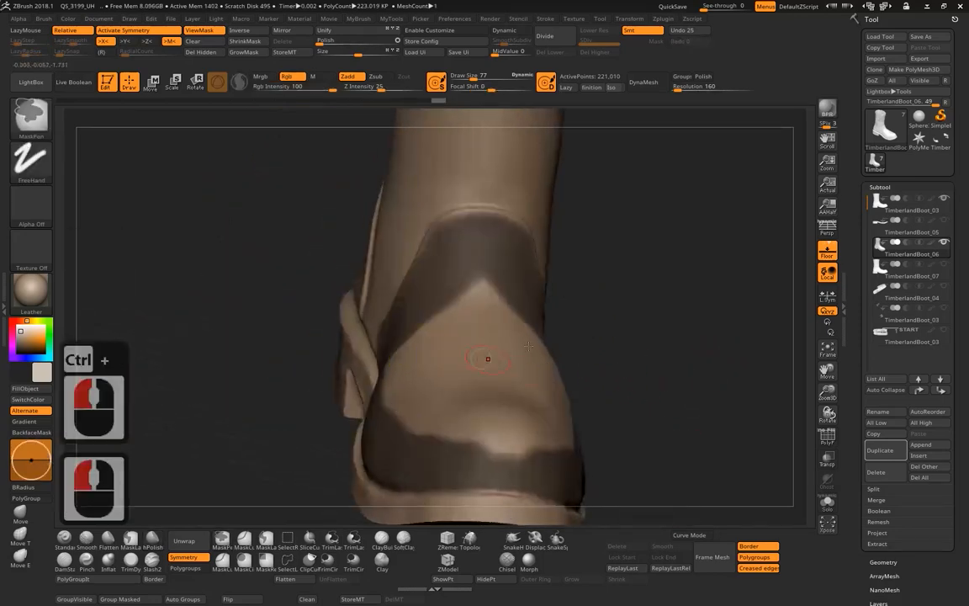
{"action": "left_click_drag", "start_coordinate": [618, 354], "coordinate": [713, 338]}
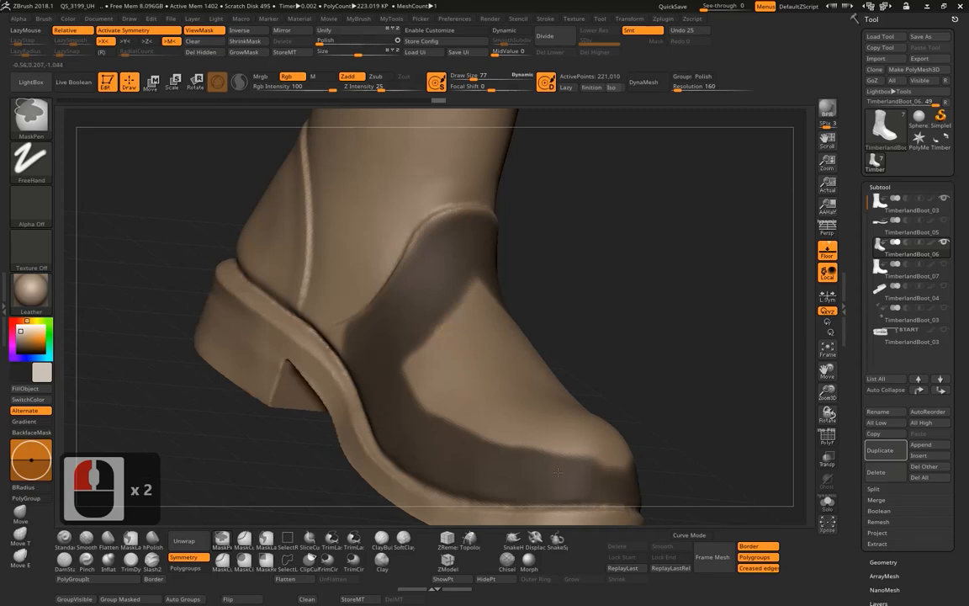
{"action": "mouse_move", "coordinate": [520, 448]}
{"action": "left_mouse_down", "text": "ctrl"}
{"action": "mouse_move", "coordinate": [404, 353]}
{"action": "mouse_move", "coordinate": [462, 438]}
{"action": "left_mouse_up", "text": "ctrl"}
- Reduce the Draw Size to 23 and mask the narrow corner where the ankle seam meets the sole
{"action": "mouse_move", "coordinate": [572, 296]}
{"action": "left_mouse_down"}
{"action": "mouse_move", "coordinate": [604, 279]}
{"action": "mouse_move", "coordinate": [607, 260]}
{"action": "left_mouse_up"}
{"action": "left_click_drag", "start_coordinate": [539, 209], "coordinate": [594, 387], "text": "alt"}
{"action": "left_click_drag", "start_coordinate": [634, 213], "coordinate": [670, 269], "text": "alt"}
{"action": "key", "text": "space"}
{"action": "left_click_drag", "start_coordinate": [448, 311], "coordinate": [433, 312]}
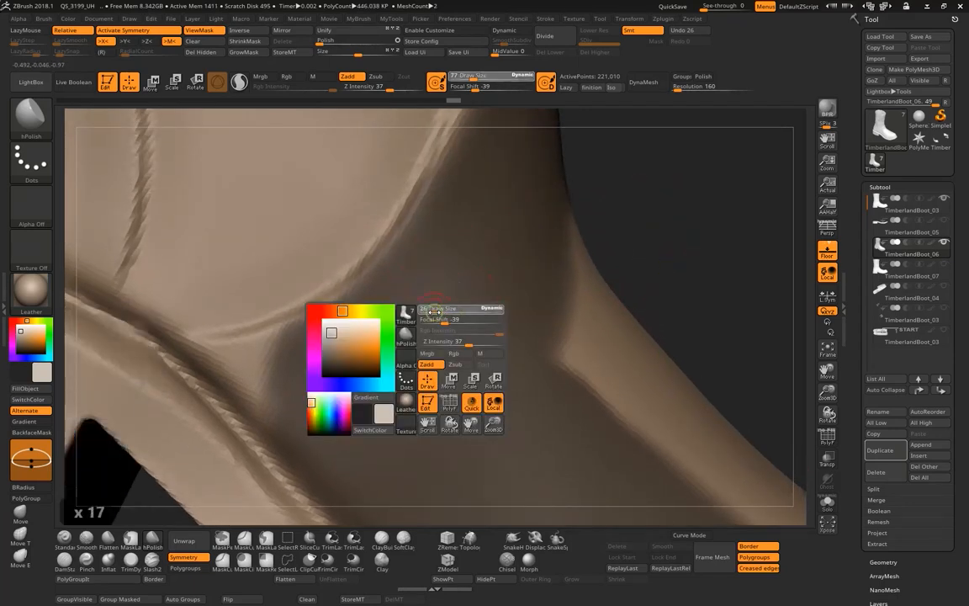
{"action": "key", "text": "ctrl"}
{"action": "mouse_move", "coordinate": [231, 354]}
{"action": "left_mouse_down", "text": "ctrl"}
{"action": "mouse_move", "coordinate": [221, 350]}
{"action": "mouse_move", "coordinate": [272, 339]}
{"action": "left_mouse_up", "text": "ctrl"}
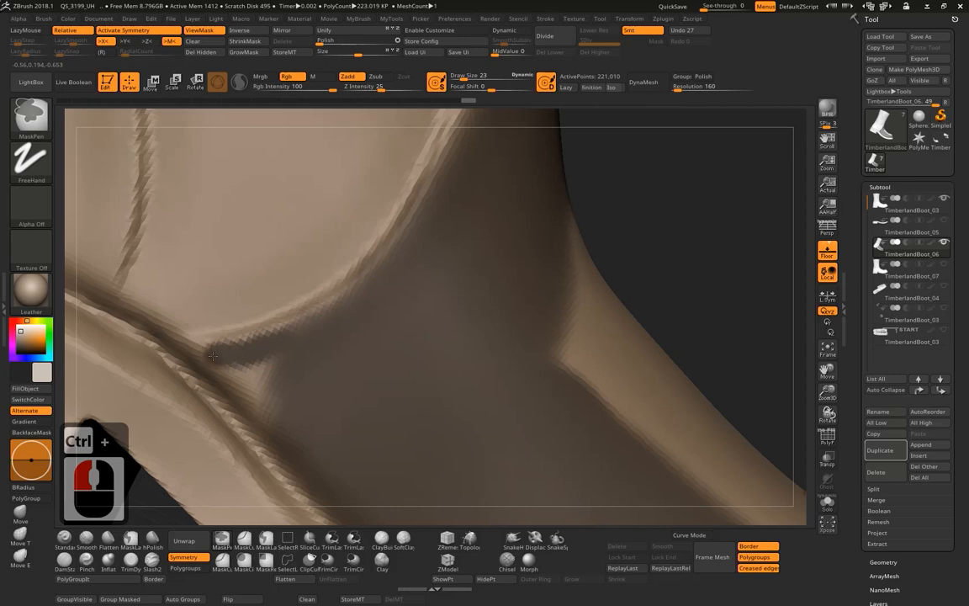
{"action": "mouse_move", "coordinate": [213, 355]}
{"action": "left_mouse_down", "text": "ctrl"}
{"action": "mouse_move", "coordinate": [226, 372]}
{"action": "mouse_move", "coordinate": [335, 322]}
{"action": "left_mouse_up", "text": "ctrl"}
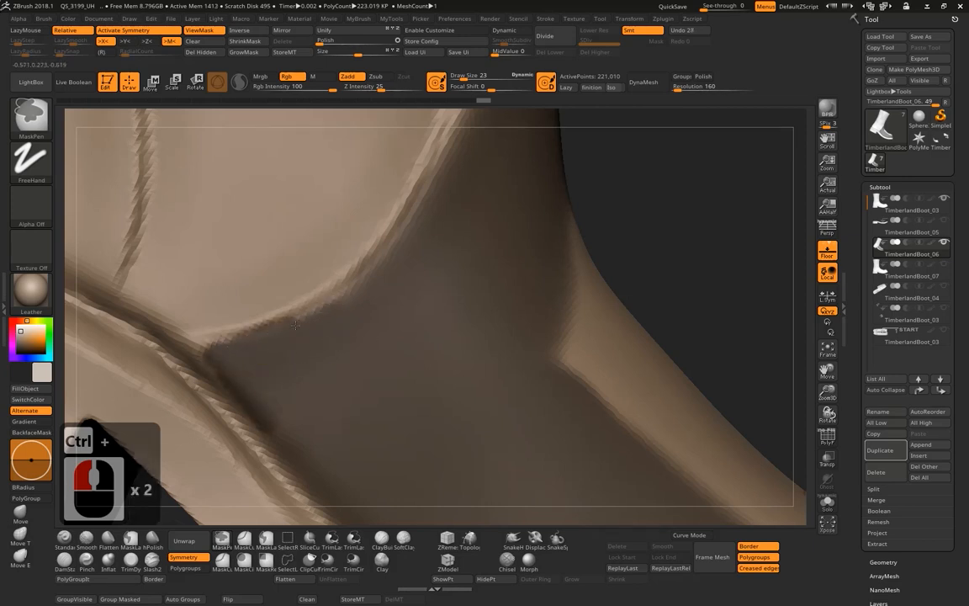
{"action": "left_click", "coordinate": [253, 373], "text": "ctrl"}
- Refine the mask's lower edge tightly along the welt from the arch to the forefoot
{"action": "left_click_drag", "start_coordinate": [594, 203], "coordinate": [652, 209]}
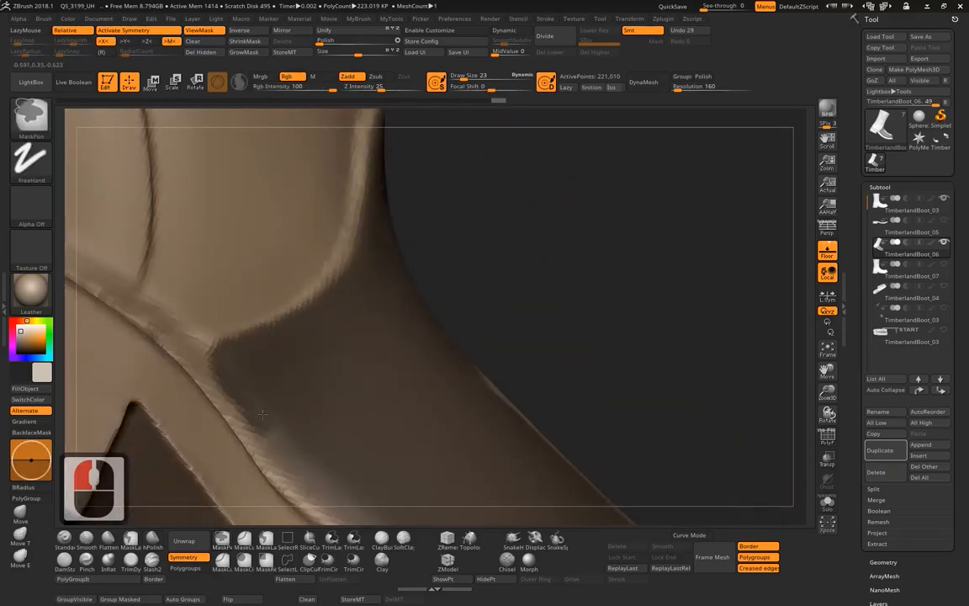
{"action": "left_click_drag", "start_coordinate": [245, 398], "coordinate": [347, 518], "text": "ctrl"}
{"action": "left_click_drag", "start_coordinate": [495, 320], "coordinate": [424, 180], "text": "alt"}
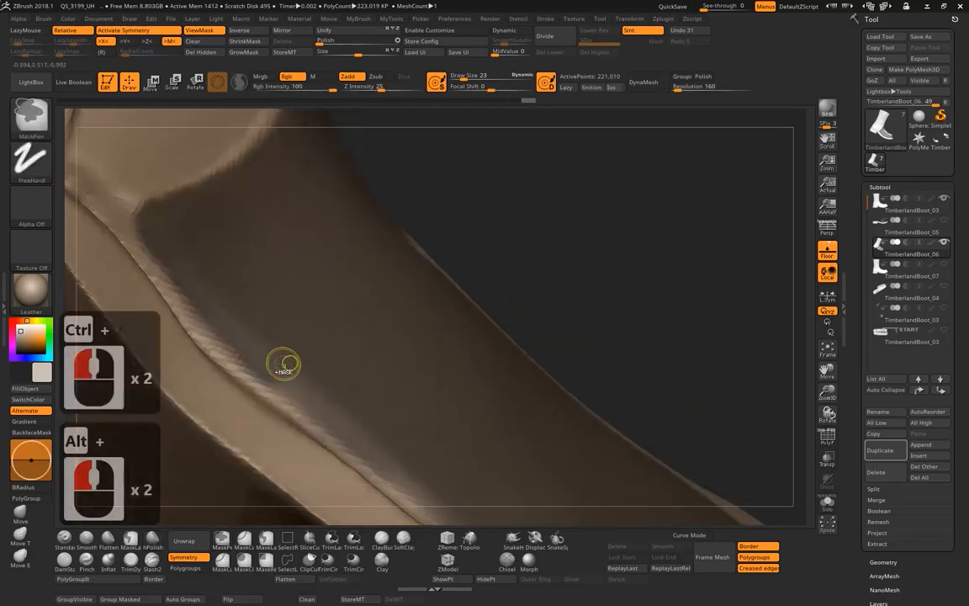
{"action": "left_click_drag", "start_coordinate": [427, 465], "coordinate": [457, 502], "text": "ctrl"}
{"action": "left_click_drag", "start_coordinate": [558, 324], "coordinate": [453, 157], "text": "alt"}
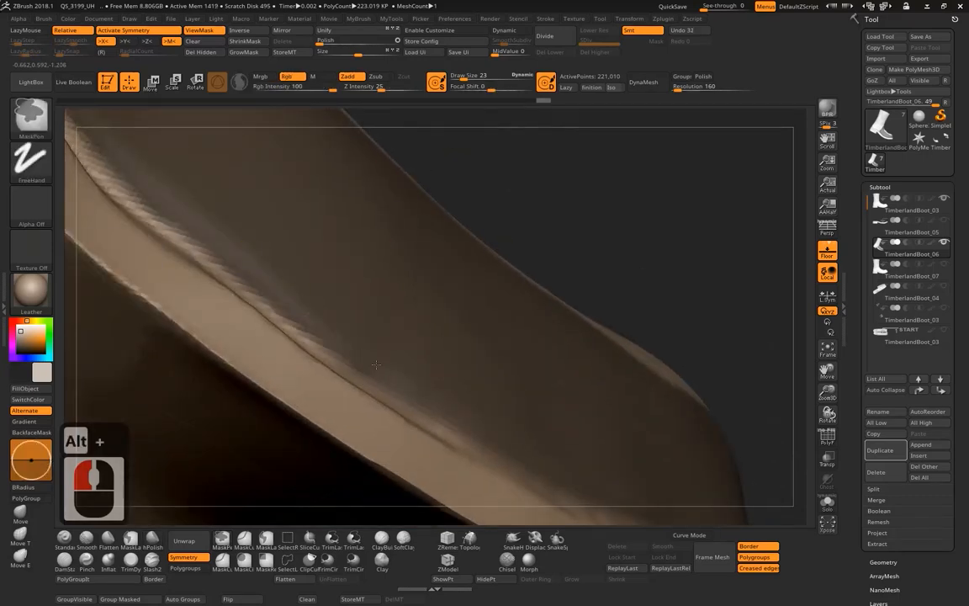
{"action": "left_click_drag", "start_coordinate": [459, 417], "coordinate": [462, 420], "text": "ctrl"}
{"action": "left_click_drag", "start_coordinate": [625, 296], "coordinate": [473, 164], "text": "alt"}
{"action": "left_click_drag", "start_coordinate": [473, 165], "coordinate": [438, 151]}
{"action": "left_click_drag", "start_coordinate": [437, 151], "coordinate": [419, 127], "text": "alt"}
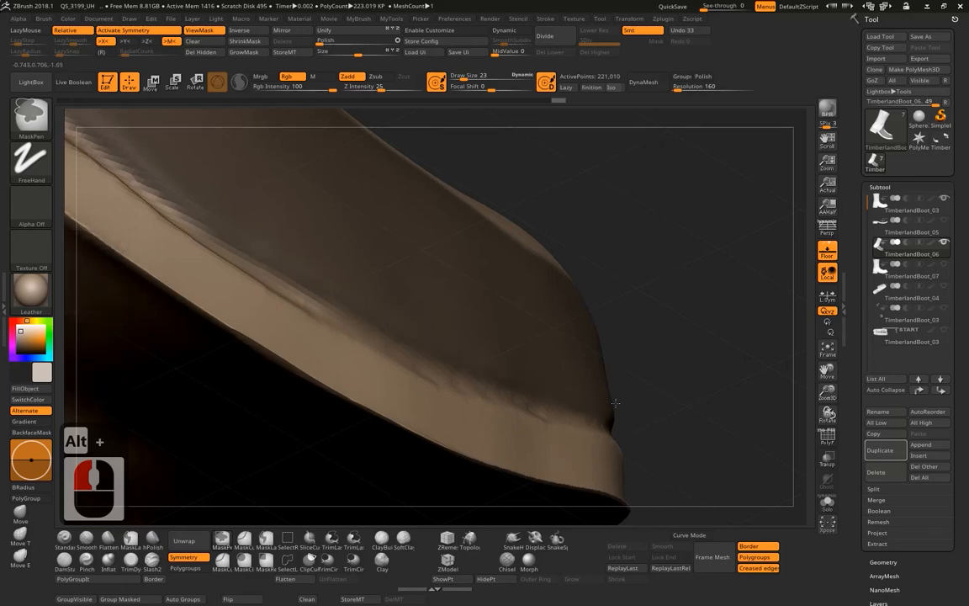
- Extend the mask's lower edge right up to the welt around the front of the toe
{"action": "left_click_drag", "start_coordinate": [616, 403], "coordinate": [621, 409], "text": "ctrl"}
{"action": "left_click_drag", "start_coordinate": [647, 321], "coordinate": [617, 197]}
{"action": "left_click_drag", "start_coordinate": [690, 135], "coordinate": [665, 155]}
{"action": "mouse_move", "coordinate": [665, 155]}
{"action": "left_mouse_down", "text": "alt"}
{"action": "mouse_move", "coordinate": [570, 213]}
{"action": "mouse_move", "coordinate": [496, 233]}
{"action": "left_mouse_up", "text": "alt"}
{"action": "mouse_move", "coordinate": [515, 195]}
{"action": "left_mouse_down"}
{"action": "mouse_move", "coordinate": [625, 219]}
{"action": "mouse_move", "coordinate": [432, 281]}
{"action": "left_mouse_up"}
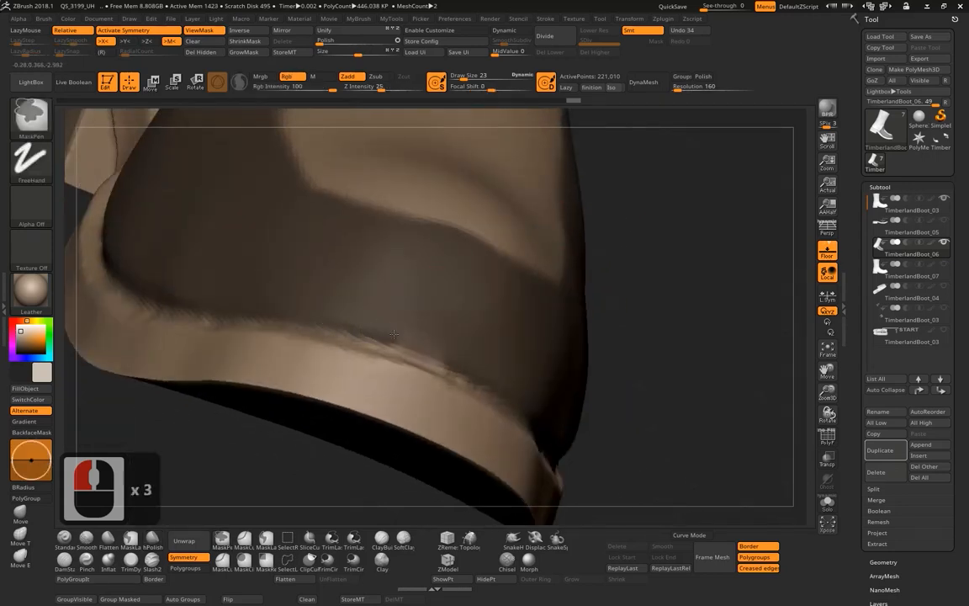
{"action": "left_click", "coordinate": [643, 273], "text": "ctrl"}
{"action": "left_click_drag", "start_coordinate": [643, 273], "coordinate": [295, 277]}
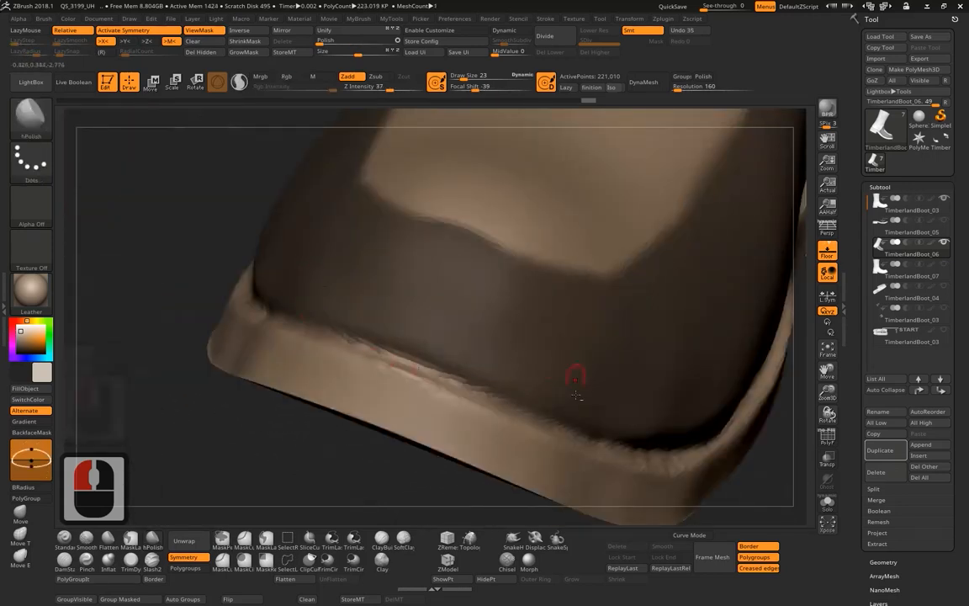
{"action": "left_click_drag", "start_coordinate": [337, 466], "coordinate": [313, 325], "text": "alt"}
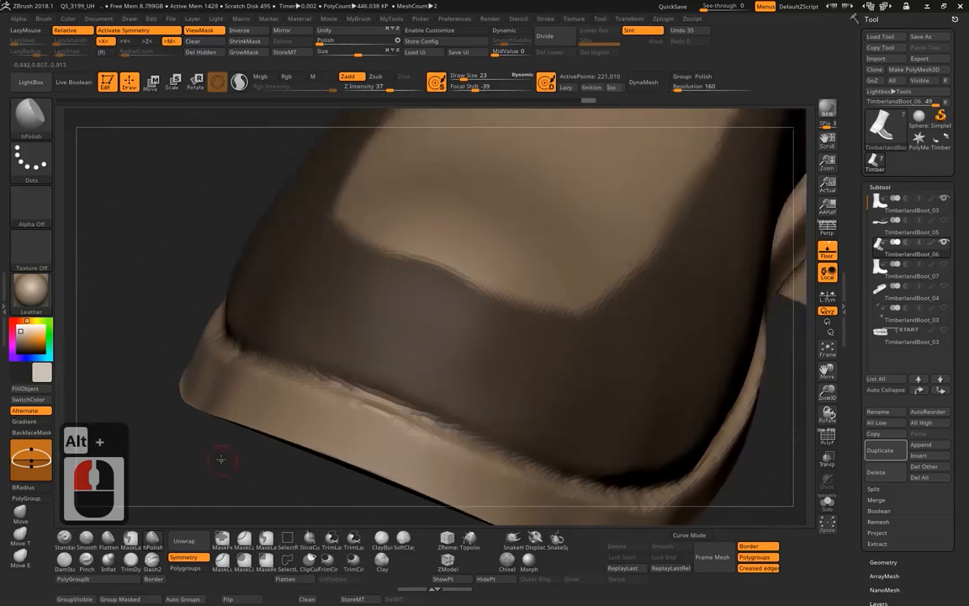
- Raise the Draw Size to 73 and fill the remaining unmasked area on top of the foot
{"action": "mouse_move", "coordinate": [219, 456]}
{"action": "left_mouse_down"}
{"action": "mouse_move", "coordinate": [252, 234]}
{"action": "mouse_move", "coordinate": [535, 422]}
{"action": "mouse_move", "coordinate": [664, 250]}
{"action": "mouse_move", "coordinate": [648, 337]}
{"action": "left_mouse_up"}
{"action": "key", "text": "space"}
{"action": "mouse_move", "coordinate": [476, 305]}
{"action": "left_mouse_down"}
{"action": "mouse_move", "coordinate": [520, 258]}
{"action": "mouse_move", "coordinate": [516, 278]}
{"action": "left_mouse_up"}
{"action": "key", "text": "space"}
{"action": "mouse_move", "coordinate": [587, 239]}
{"action": "left_mouse_down", "text": "ctrl"}
{"action": "mouse_move", "coordinate": [589, 137]}
{"action": "mouse_move", "coordinate": [488, 148]}
{"action": "mouse_move", "coordinate": [514, 278]}
{"action": "mouse_move", "coordinate": [396, 278]}
{"action": "mouse_move", "coordinate": [447, 476]}
{"action": "mouse_move", "coordinate": [353, 425]}
{"action": "mouse_move", "coordinate": [332, 438]}
{"action": "left_mouse_up", "text": "ctrl"}
{"action": "left_click_drag", "start_coordinate": [523, 379], "coordinate": [604, 402], "text": "alt"}
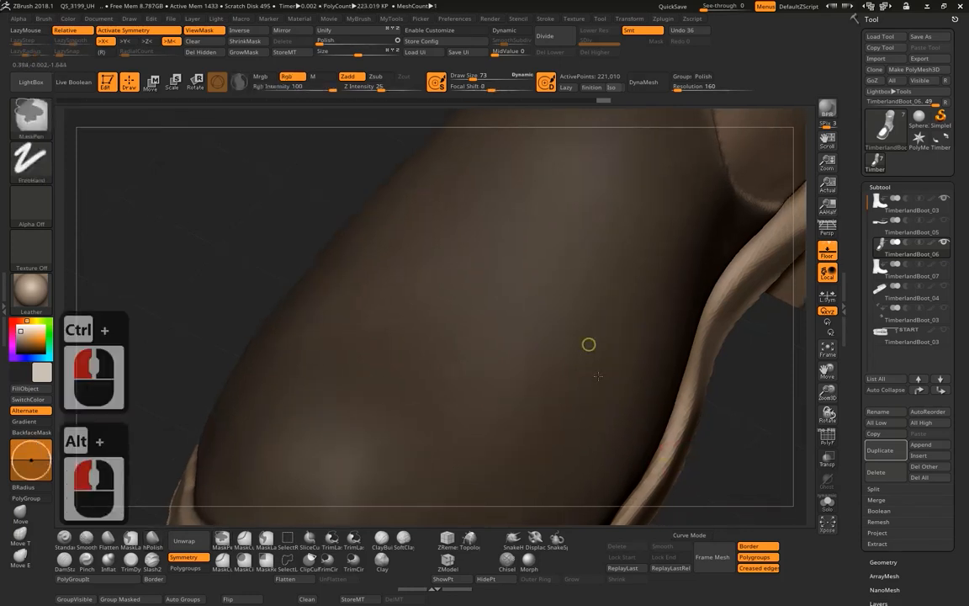
{"action": "left_click", "coordinate": [601, 354], "text": "ctrl+alt"}
{"action": "left_click_drag", "start_coordinate": [717, 467], "coordinate": [543, 488], "text": "alt"}
{"action": "mouse_move", "coordinate": [445, 375]}
{"action": "left_mouse_down", "text": "ctrl"}
{"action": "mouse_move", "coordinate": [418, 424]}
{"action": "mouse_move", "coordinate": [403, 395]}
{"action": "left_mouse_up", "text": "ctrl"}
- Set the Draw Size to 28 and refine the mask's edge along the ankle seam over the instep and down its side
{"action": "mouse_move", "coordinate": [596, 444]}
{"action": "left_mouse_down", "text": "alt"}
{"action": "mouse_move", "coordinate": [545, 519]}
{"action": "mouse_move", "coordinate": [543, 389]}
{"action": "left_mouse_up", "text": "alt"}
{"action": "key", "text": "space"}
{"action": "left_click_drag", "start_coordinate": [519, 310], "coordinate": [513, 311]}
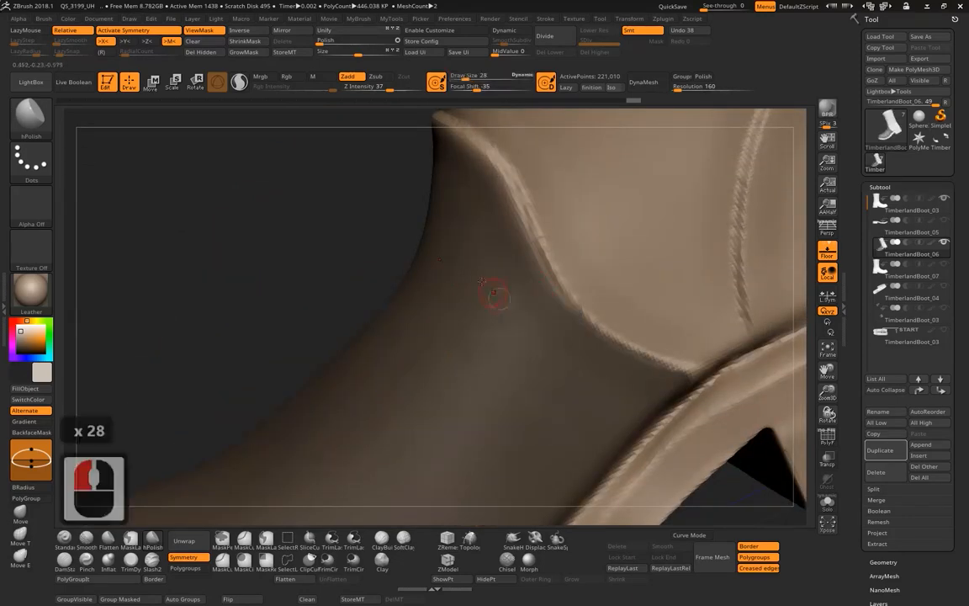
{"action": "mouse_move", "coordinate": [372, 299]}
{"action": "left_mouse_down"}
{"action": "mouse_move", "coordinate": [387, 327]}
{"action": "mouse_move", "coordinate": [383, 275]}
{"action": "mouse_move", "coordinate": [327, 308]}
{"action": "left_mouse_up"}
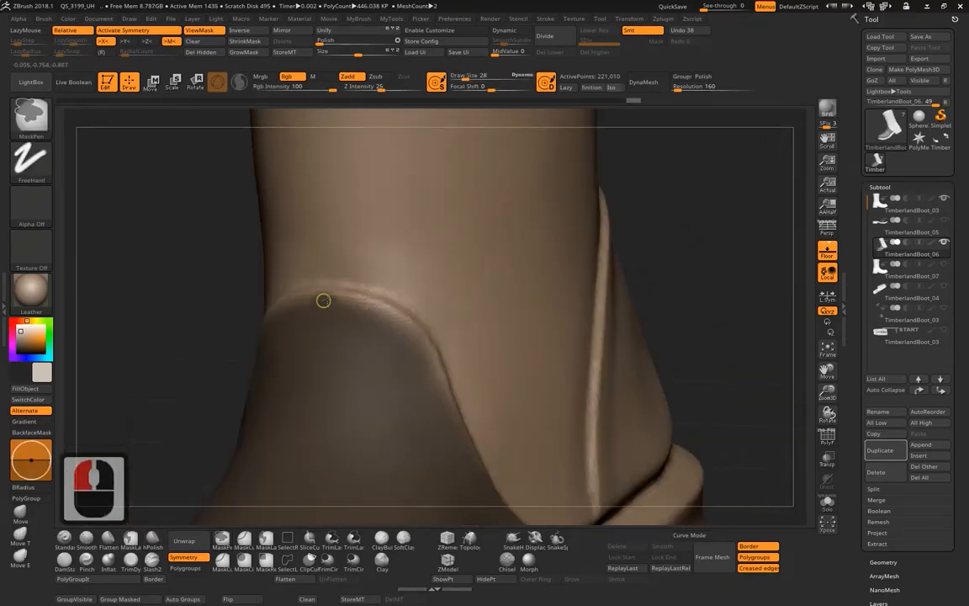
{"action": "mouse_move", "coordinate": [394, 324]}
{"action": "left_mouse_down", "text": "ctrl"}
{"action": "mouse_move", "coordinate": [397, 345]}
{"action": "mouse_move", "coordinate": [398, 329]}
{"action": "mouse_move", "coordinate": [418, 344]}
{"action": "left_mouse_up", "text": "ctrl"}
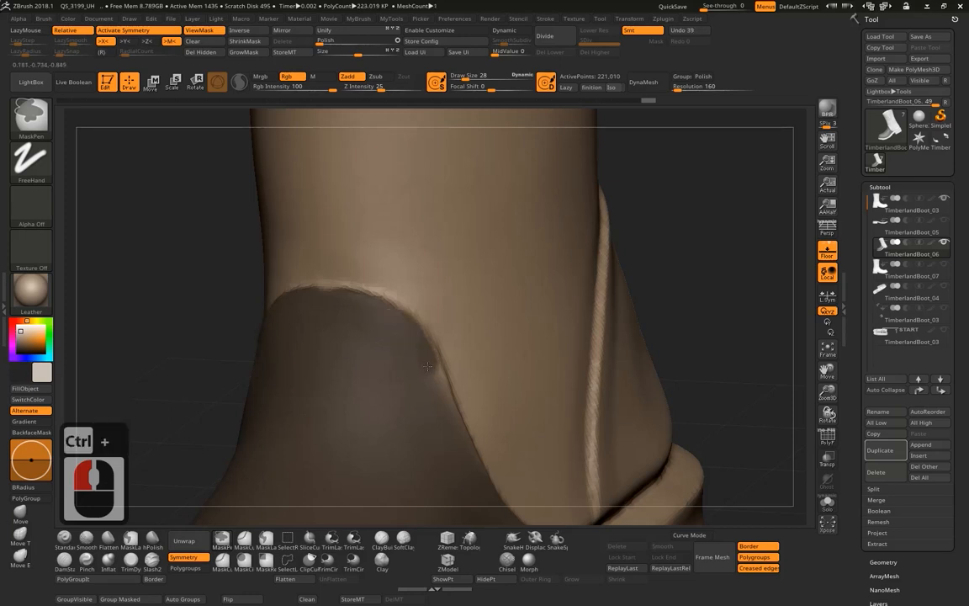
{"action": "left_click", "coordinate": [454, 445], "text": "ctrl"}
{"action": "left_click_drag", "start_coordinate": [619, 194], "coordinate": [530, 238]}
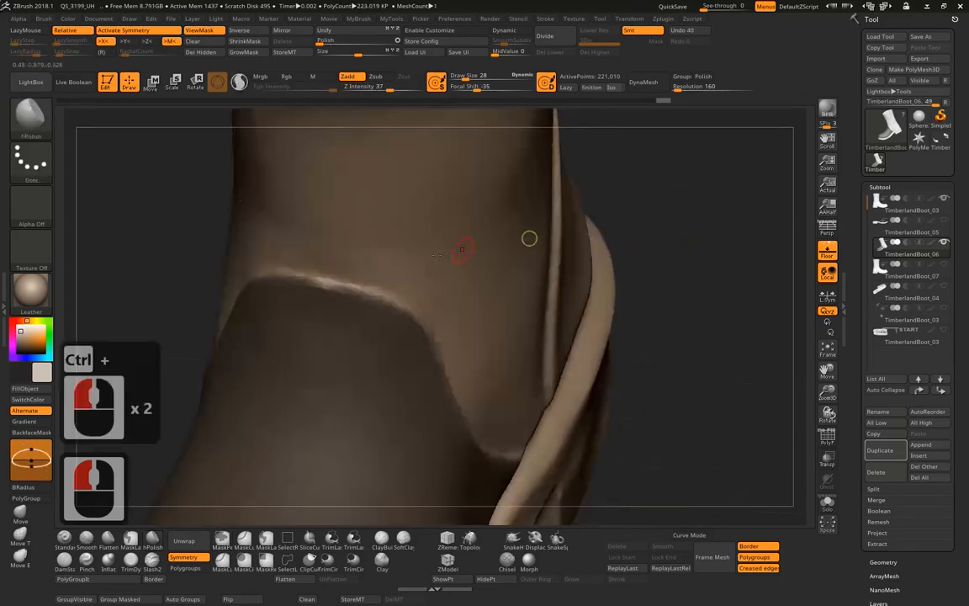
- Refine the mask's edge along the ankle seam down toward the welt, undoing the last stroke
{"action": "left_click", "coordinate": [329, 300], "text": "ctrl"}
{"action": "mouse_move", "coordinate": [667, 230]}
{"action": "left_mouse_down", "text": "alt"}
{"action": "mouse_move", "coordinate": [662, 199]}
{"action": "mouse_move", "coordinate": [634, 225]}
{"action": "left_mouse_up", "text": "alt"}
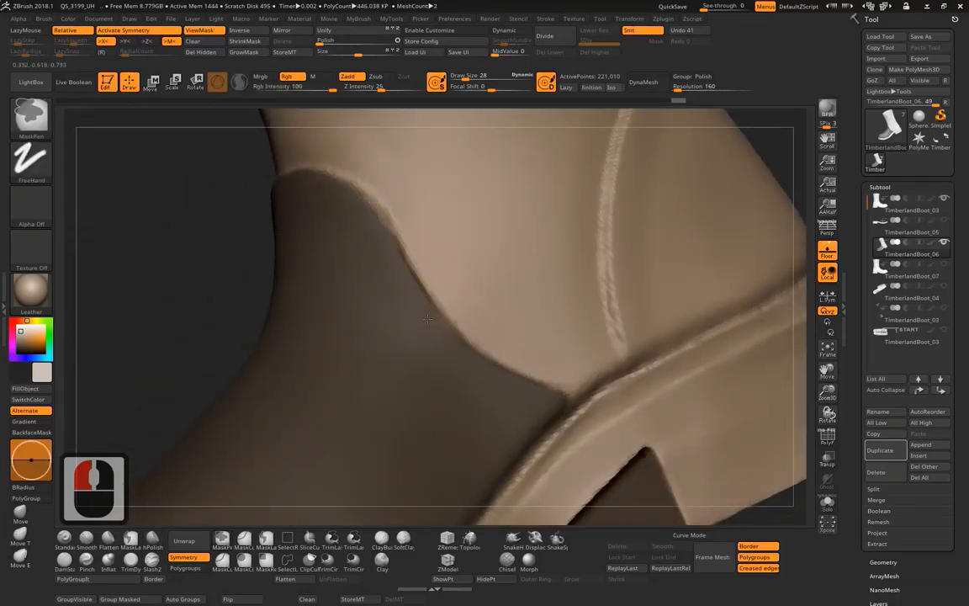
{"action": "left_click", "coordinate": [559, 442], "text": "ctrl"}
{"action": "mouse_move", "coordinate": [590, 474]}
{"action": "left_mouse_down", "text": "alt"}
{"action": "mouse_move", "coordinate": [605, 467]}
{"action": "mouse_move", "coordinate": [557, 375]}
{"action": "left_mouse_up", "text": "alt"}
{"action": "key", "text": "ctrl+z"}
{"action": "key", "text": "ctrl+z"}
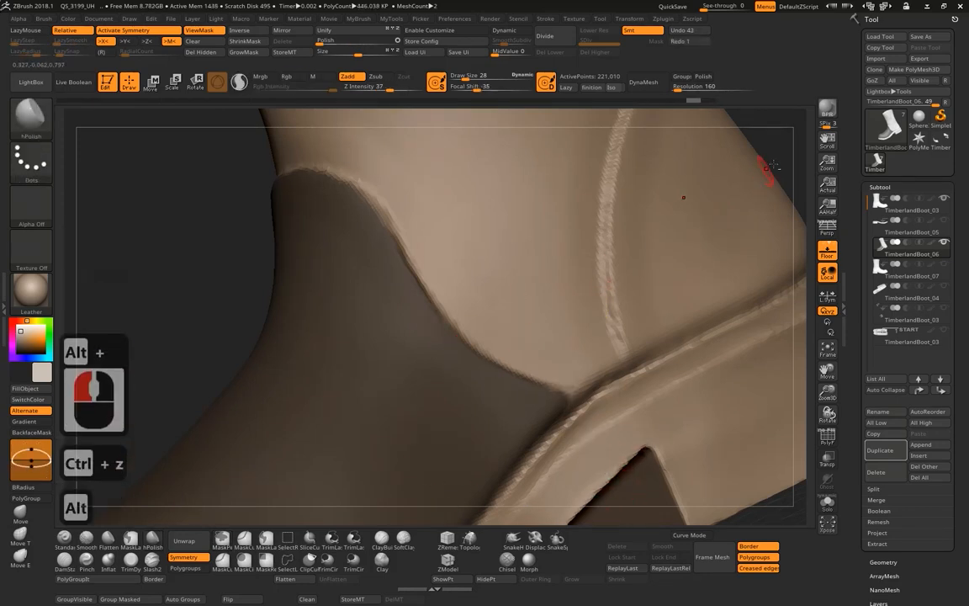
- Extend the mask tightly into the corner where the ankle seam meets the welt
{"action": "left_click_drag", "start_coordinate": [792, 155], "coordinate": [713, 158], "text": "alt"}
{"action": "left_click_drag", "start_coordinate": [658, 181], "coordinate": [633, 187]}
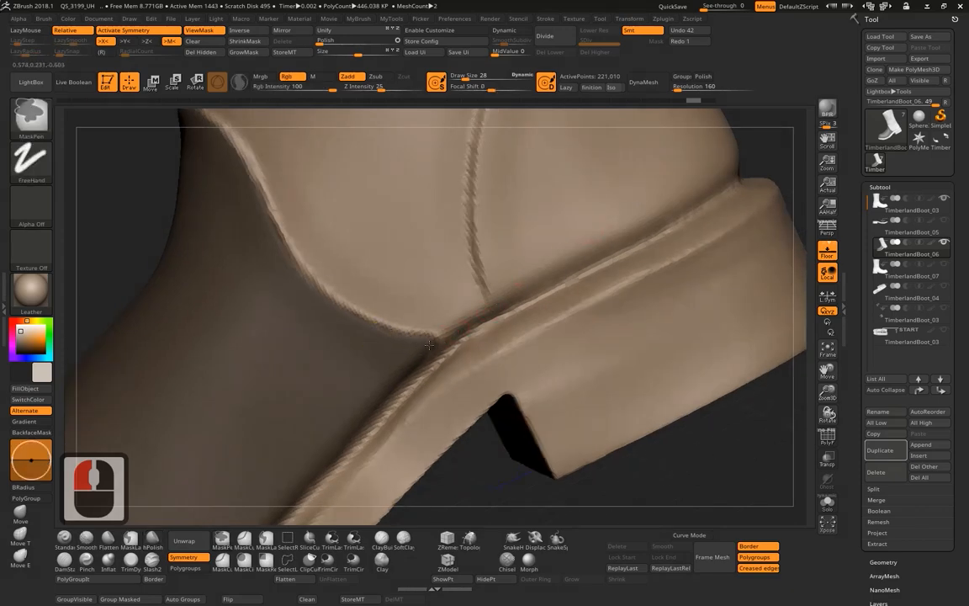
{"action": "left_click", "coordinate": [426, 345], "text": "ctrl"}
{"action": "left_click", "coordinate": [333, 280], "text": "ctrl"}
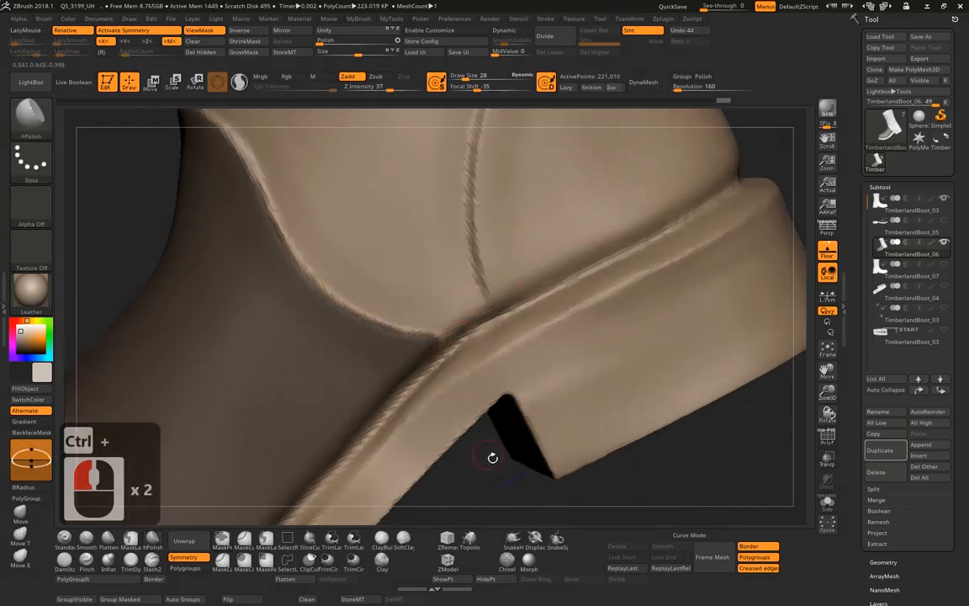
{"action": "mouse_move", "coordinate": [492, 457]}
{"action": "left_mouse_down", "text": "alt"}
{"action": "mouse_move", "coordinate": [479, 402]}
{"action": "mouse_move", "coordinate": [457, 409]}
{"action": "left_mouse_up", "text": "alt"}
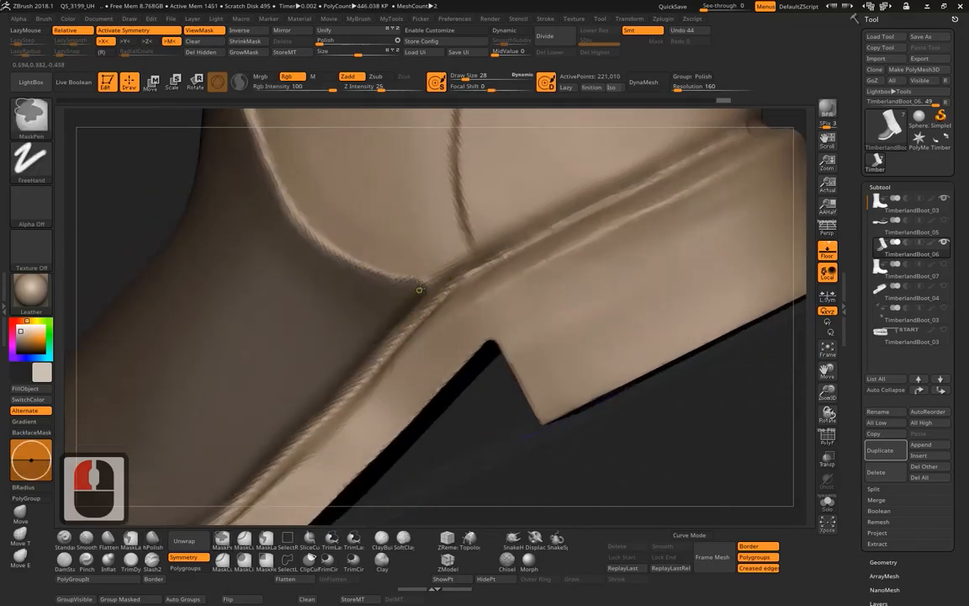
{"action": "left_click", "coordinate": [399, 288], "text": "ctrl"}
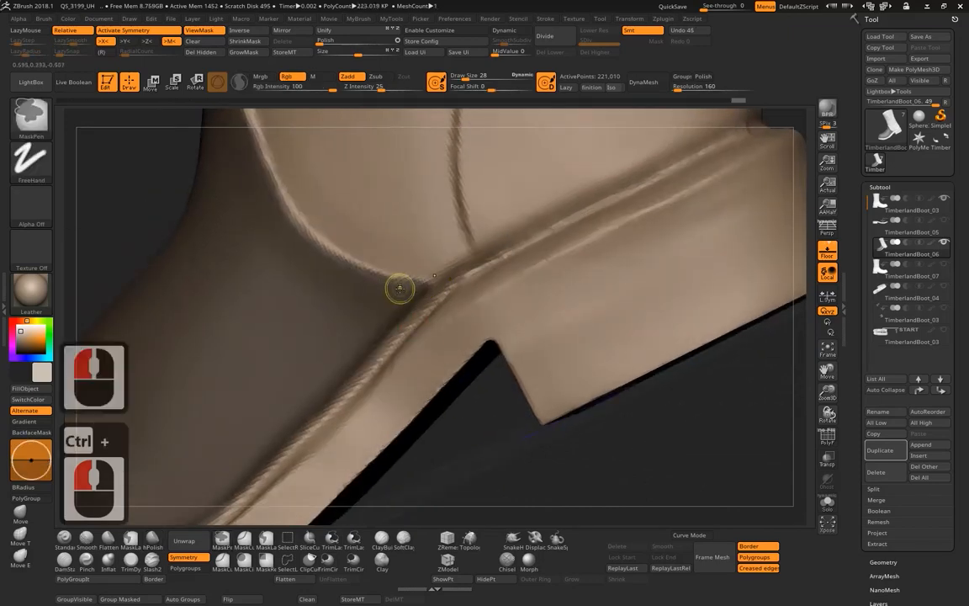
{"action": "left_click", "coordinate": [338, 273], "text": "ctrl"}
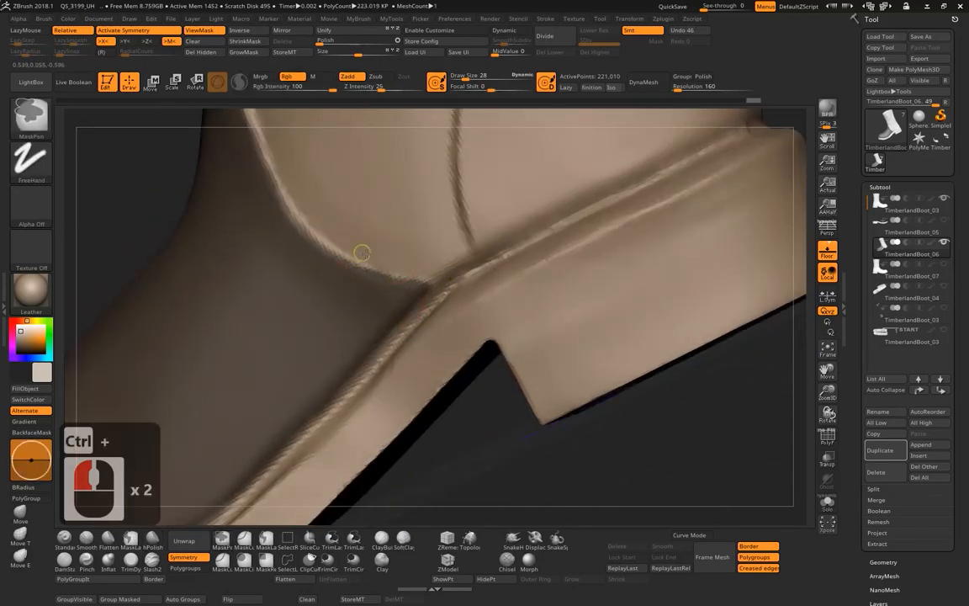
- Even out the mask's edge along the lower curve of the ankle seam beside the welt corner
{"action": "left_click", "coordinate": [418, 273]}
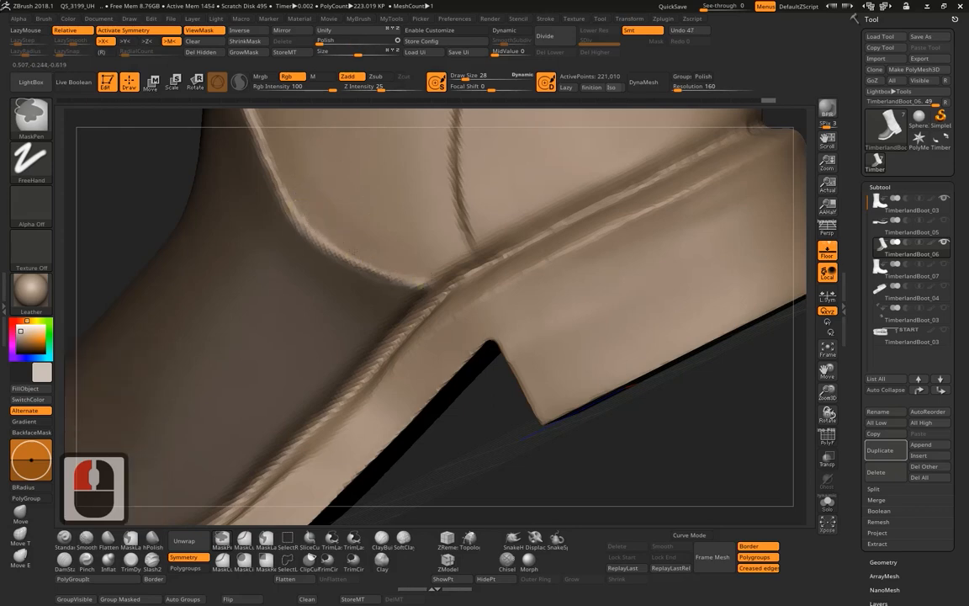
{"action": "left_click", "coordinate": [322, 233]}
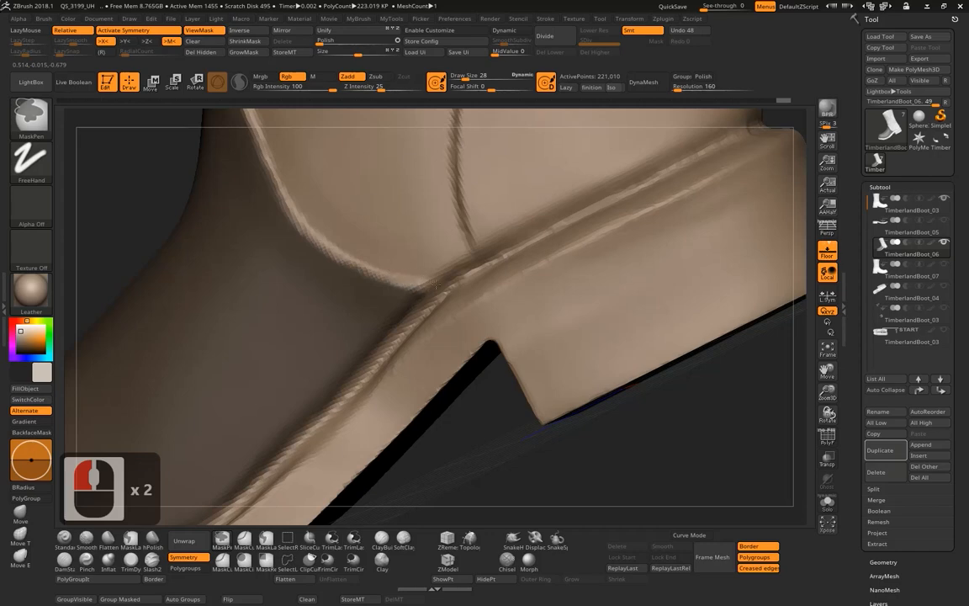
{"action": "left_click", "coordinate": [335, 239]}
{"action": "left_click", "coordinate": [364, 265]}
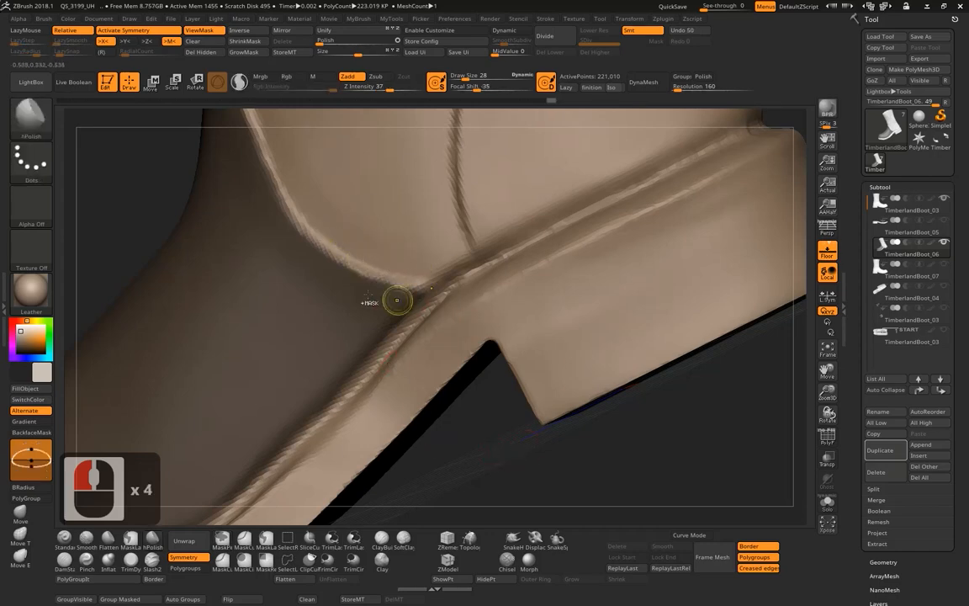
{"action": "left_click", "coordinate": [340, 271], "text": "ctrl"}
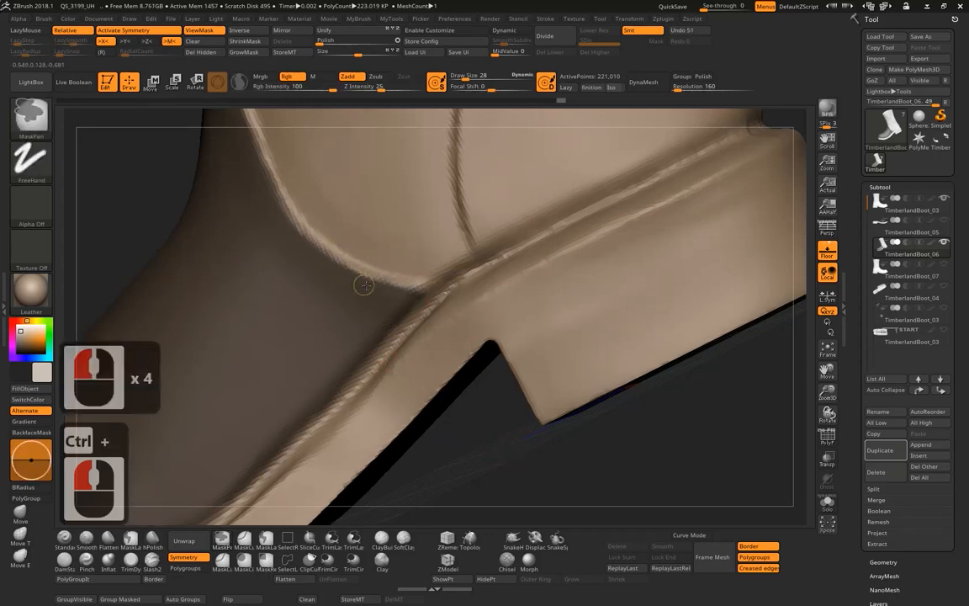
- Trim the mask back off the ankle seam over the instep and clean its edge down the side
{"action": "left_click_drag", "start_coordinate": [498, 402], "coordinate": [524, 413], "text": "ctrl"}
{"action": "left_click_drag", "start_coordinate": [591, 435], "coordinate": [629, 511]}
{"action": "mouse_move", "coordinate": [653, 285]}
{"action": "left_mouse_down", "text": "alt"}
{"action": "mouse_move", "coordinate": [662, 377]}
{"action": "mouse_move", "coordinate": [654, 408]}
{"action": "left_mouse_up", "text": "alt"}
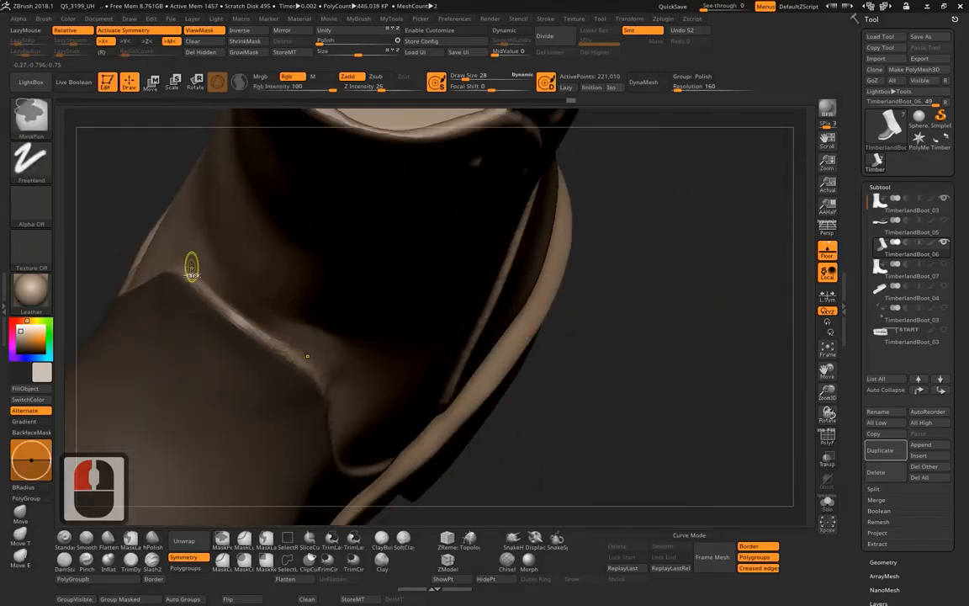
{"action": "left_click_drag", "start_coordinate": [231, 301], "coordinate": [193, 263], "text": "ctrl+alt"}
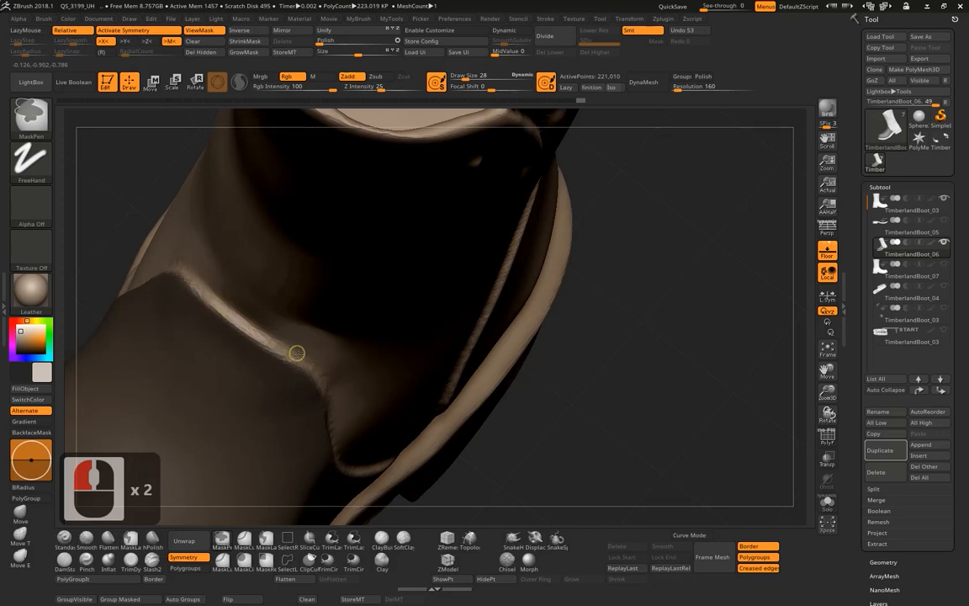
{"action": "left_click_drag", "start_coordinate": [603, 275], "coordinate": [589, 189]}
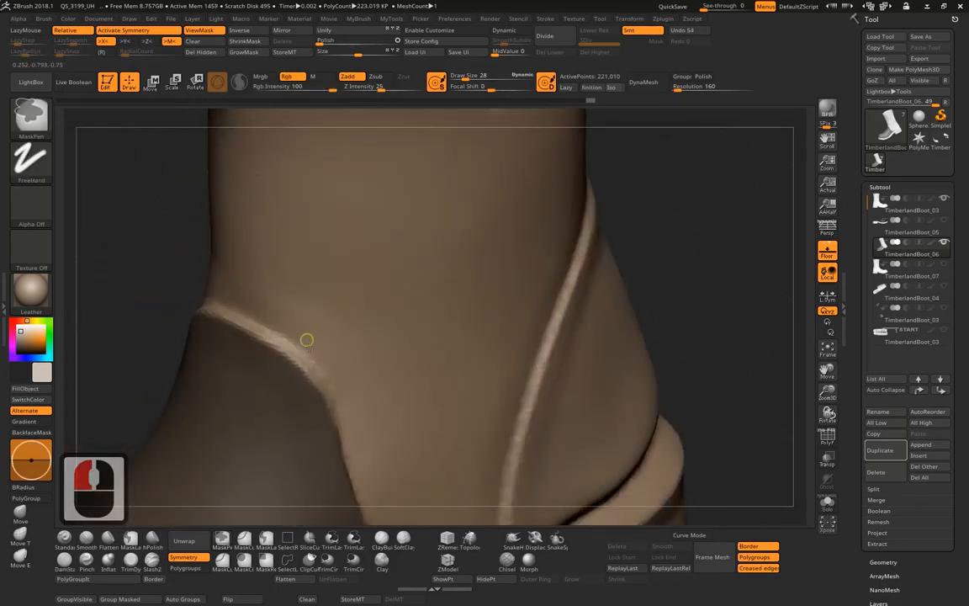
{"action": "left_click_drag", "start_coordinate": [345, 430], "coordinate": [276, 360], "text": "ctrl+alt"}
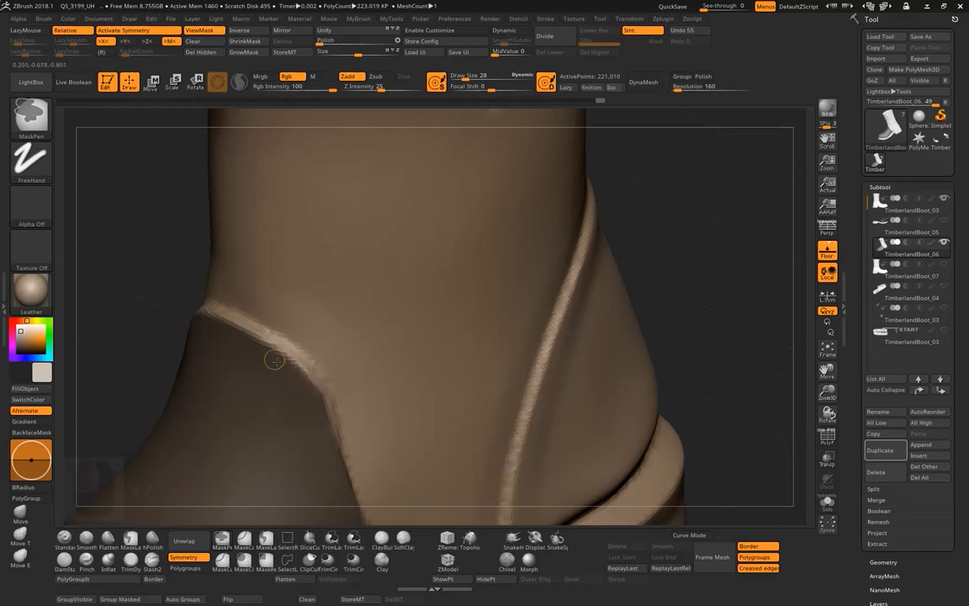
{"action": "left_click", "coordinate": [317, 430], "text": "ctrl"}
- Undo the last mask stroke and repaint the mask just below the ankle seam on the opposite side
{"action": "mouse_move", "coordinate": [363, 314]}
{"action": "left_mouse_down"}
{"action": "mouse_move", "coordinate": [370, 186]}
{"action": "mouse_move", "coordinate": [313, 247]}
{"action": "mouse_move", "coordinate": [346, 270]}
{"action": "mouse_move", "coordinate": [359, 260]}
{"action": "left_mouse_up"}
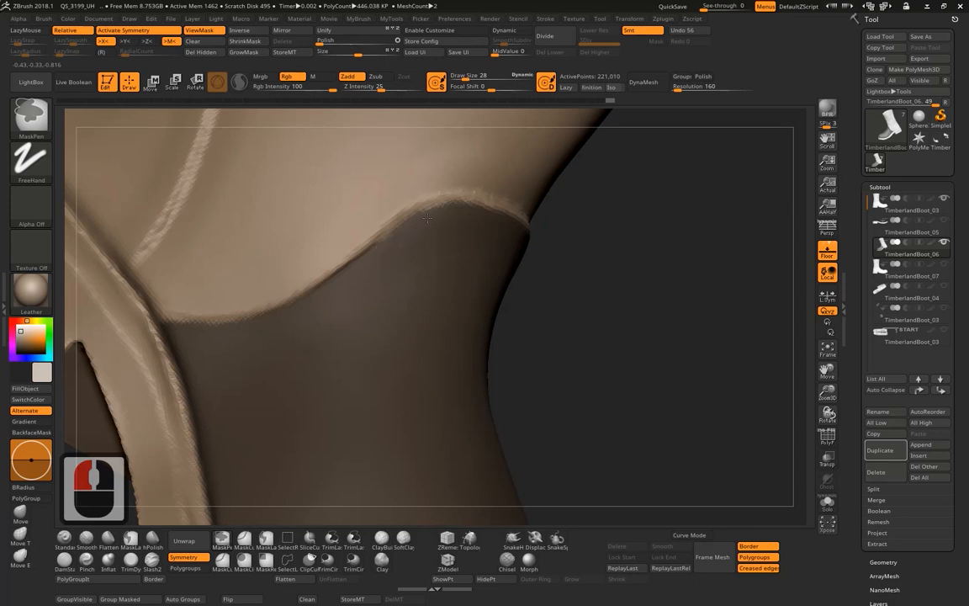
{"action": "key", "text": "ctrl+z"}
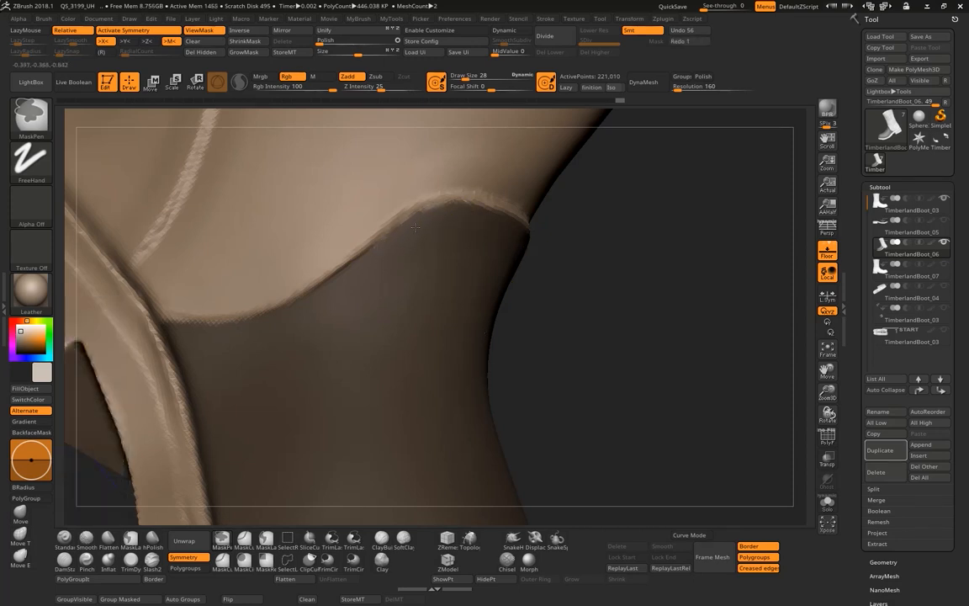
{"action": "left_click", "coordinate": [384, 260], "text": "ctrl"}
{"action": "left_click", "coordinate": [417, 235], "text": "ctrl"}
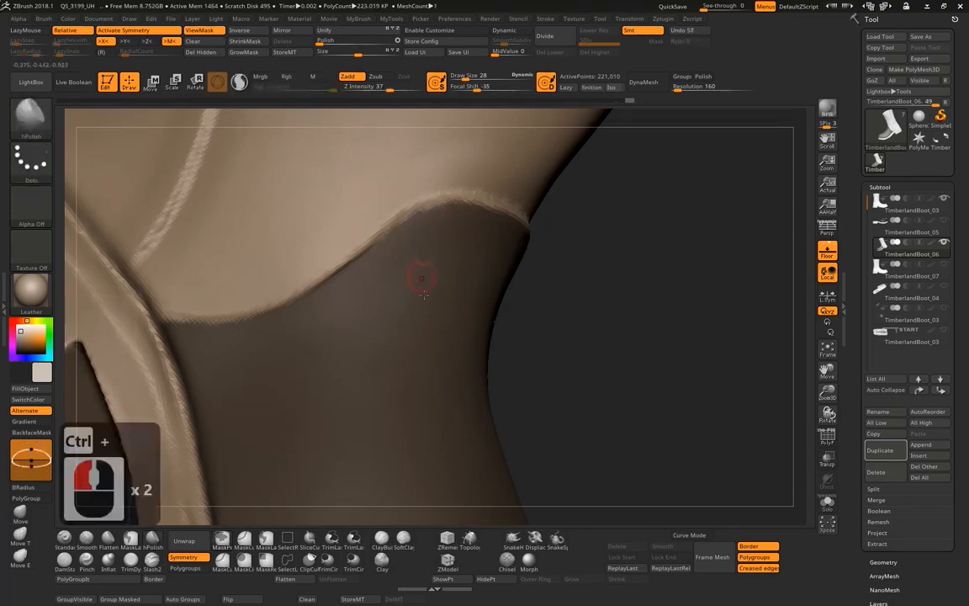
{"action": "key", "text": "super"}
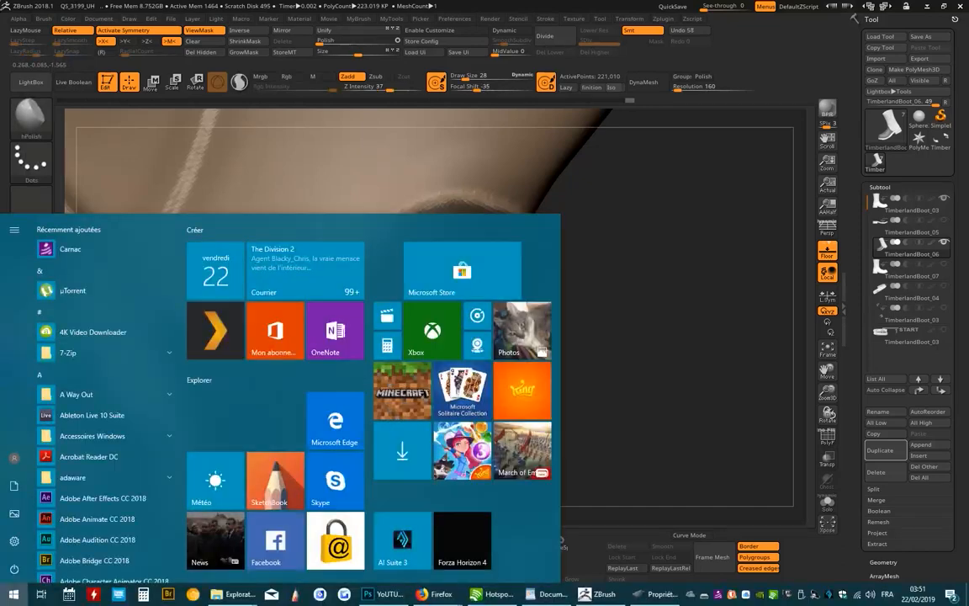
{"action": "double_click", "coordinate": [720, 597]}
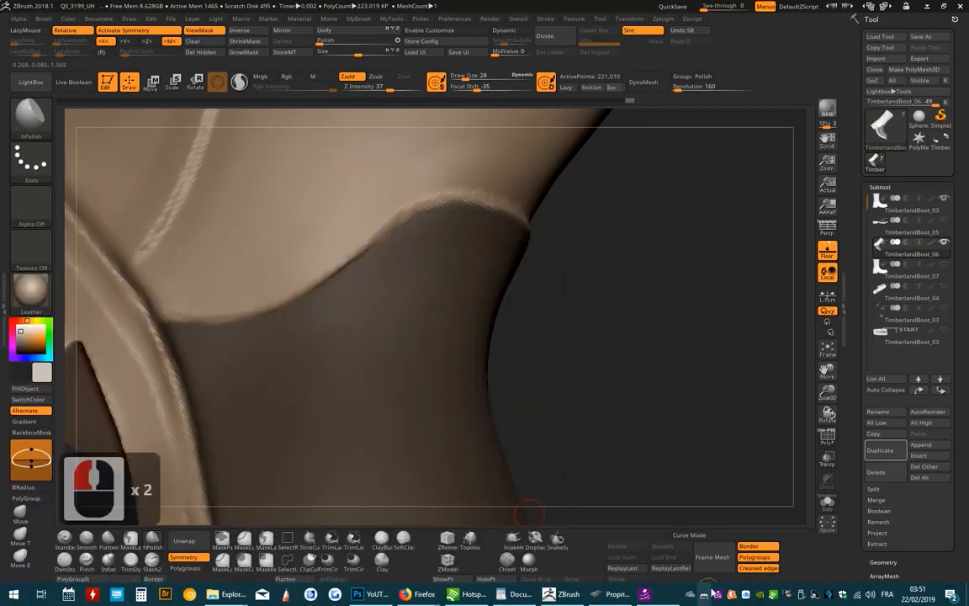
{"action": "left_click", "coordinate": [529, 512]}
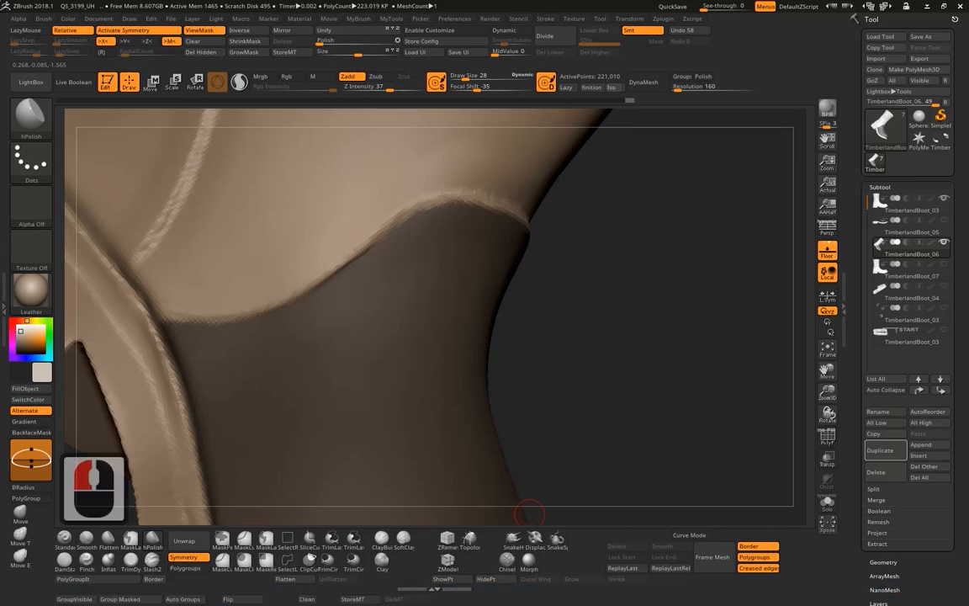
{"action": "left_click", "coordinate": [510, 109]}
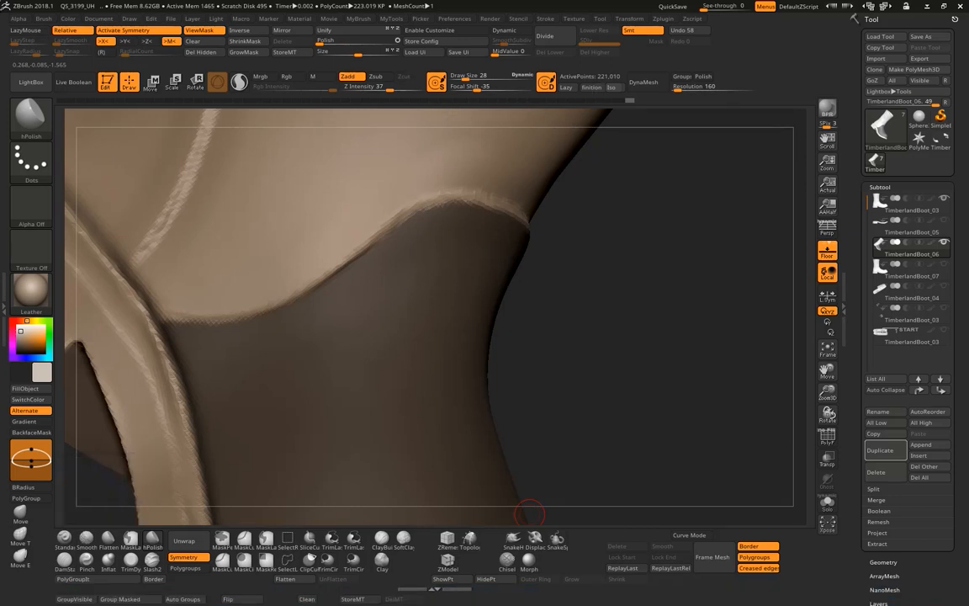
{"action": "left_click", "coordinate": [528, 512]}
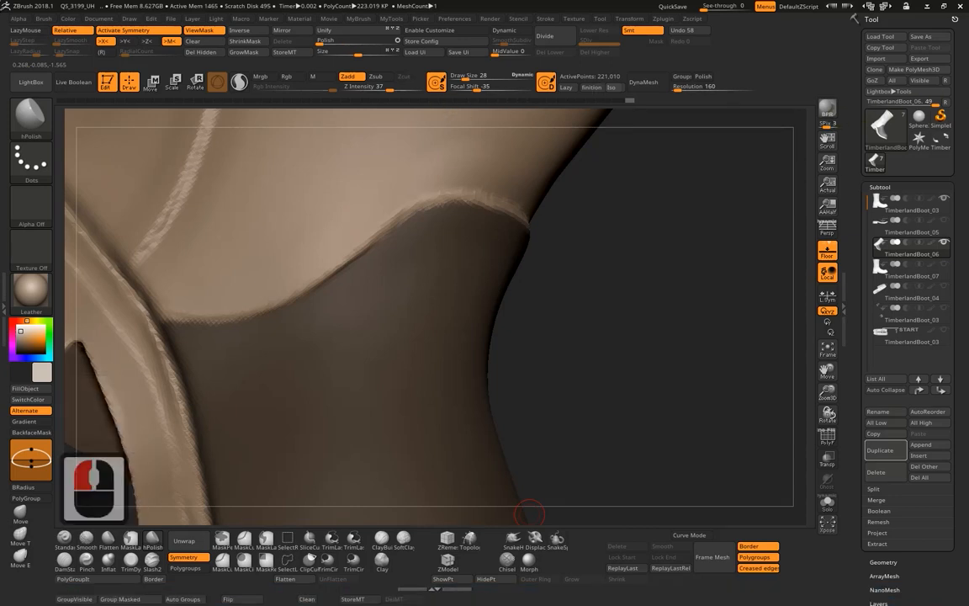
{"action": "left_click", "coordinate": [529, 512]}
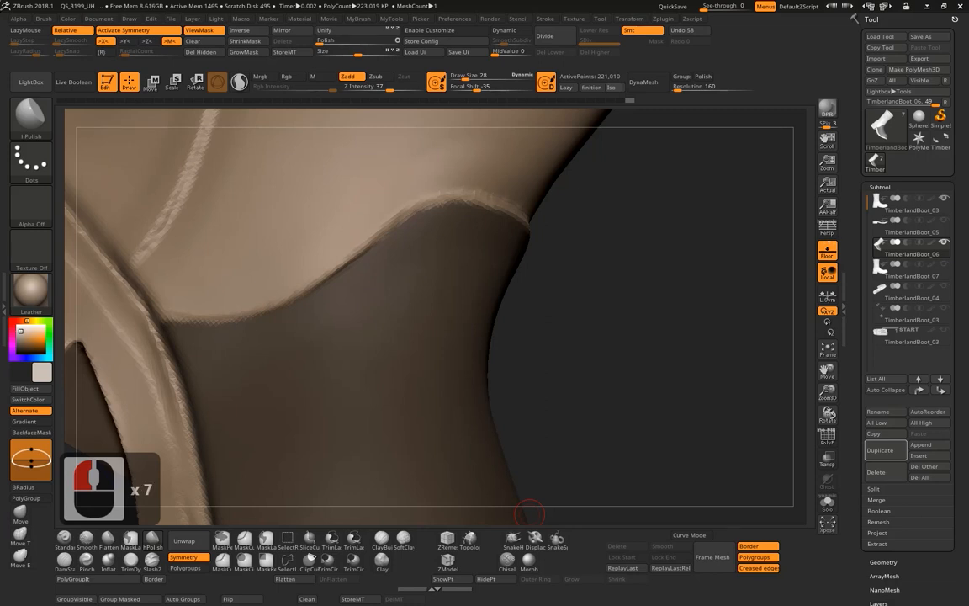
{"action": "left_click", "coordinate": [911, 251]}
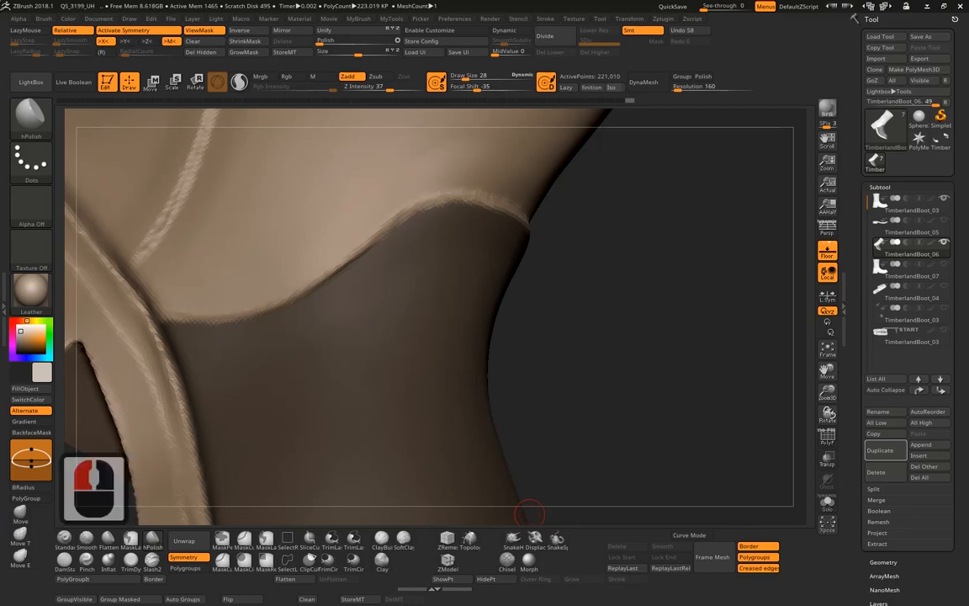
{"action": "left_click", "coordinate": [911, 251]}
- Smooth the jagged mask edge along the ankle seam across the front of the instep, filling and trimming it into an even arc
{"action": "left_click_drag", "start_coordinate": [599, 274], "coordinate": [454, 268]}
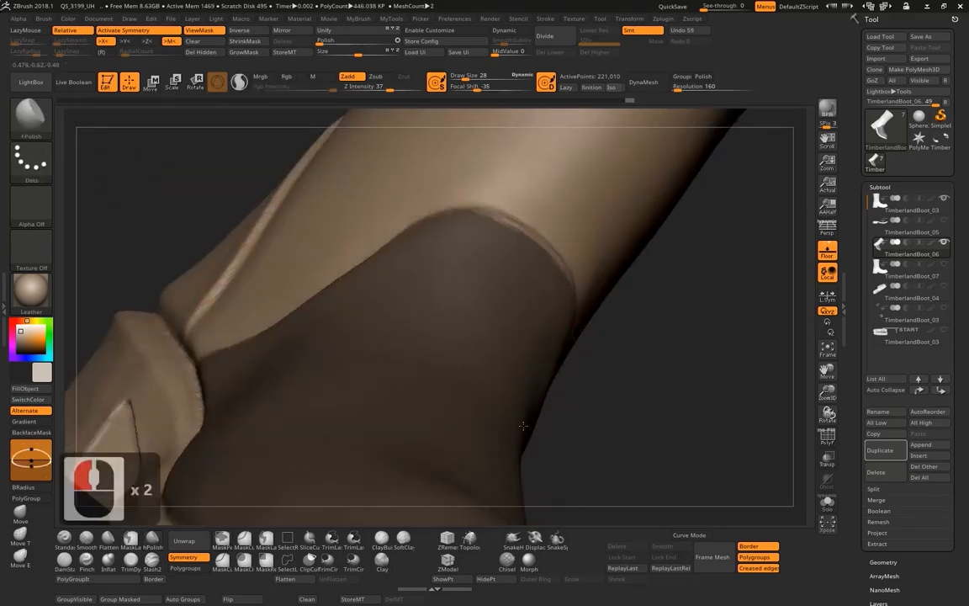
{"action": "mouse_move", "coordinate": [690, 303]}
{"action": "left_mouse_down", "text": "alt"}
{"action": "mouse_move", "coordinate": [598, 361]}
{"action": "mouse_move", "coordinate": [653, 359]}
{"action": "mouse_move", "coordinate": [610, 354]}
{"action": "left_mouse_up", "text": "alt"}
{"action": "left_click_drag", "start_coordinate": [438, 228], "coordinate": [549, 312]}
{"action": "key", "text": "ctrl"}
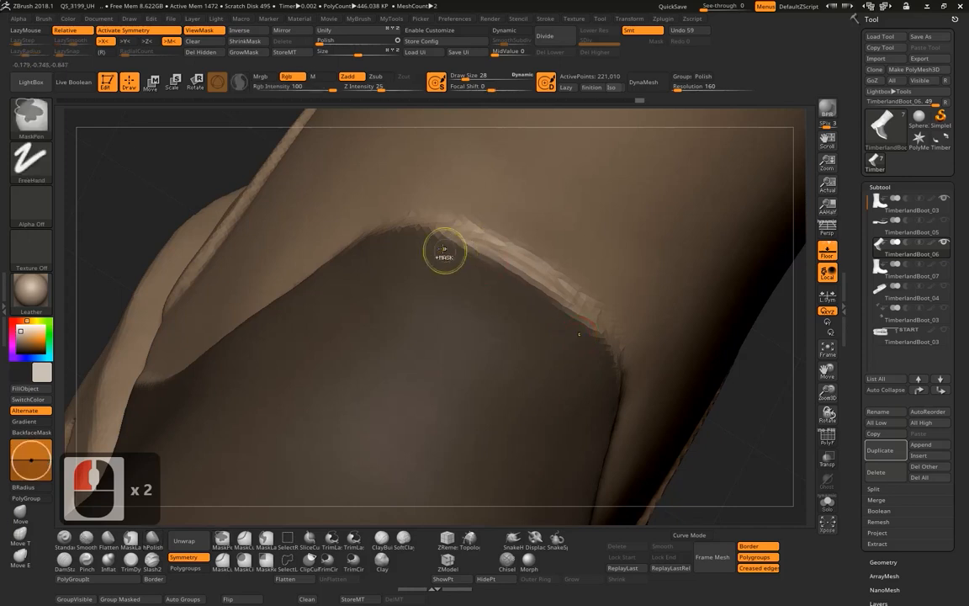
{"action": "left_click", "coordinate": [446, 250], "text": "ctrl"}
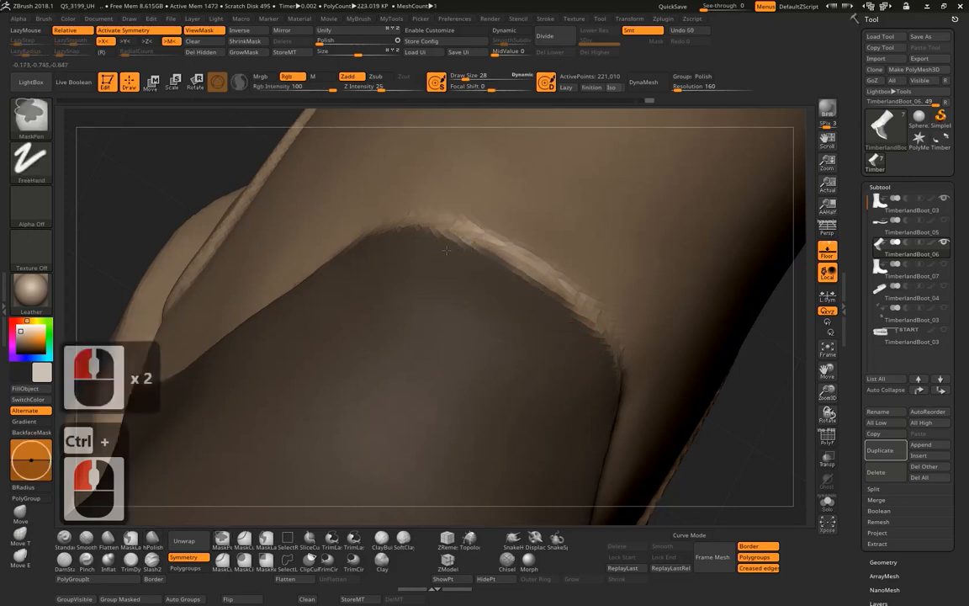
{"action": "left_click", "coordinate": [478, 292], "text": "ctrl"}
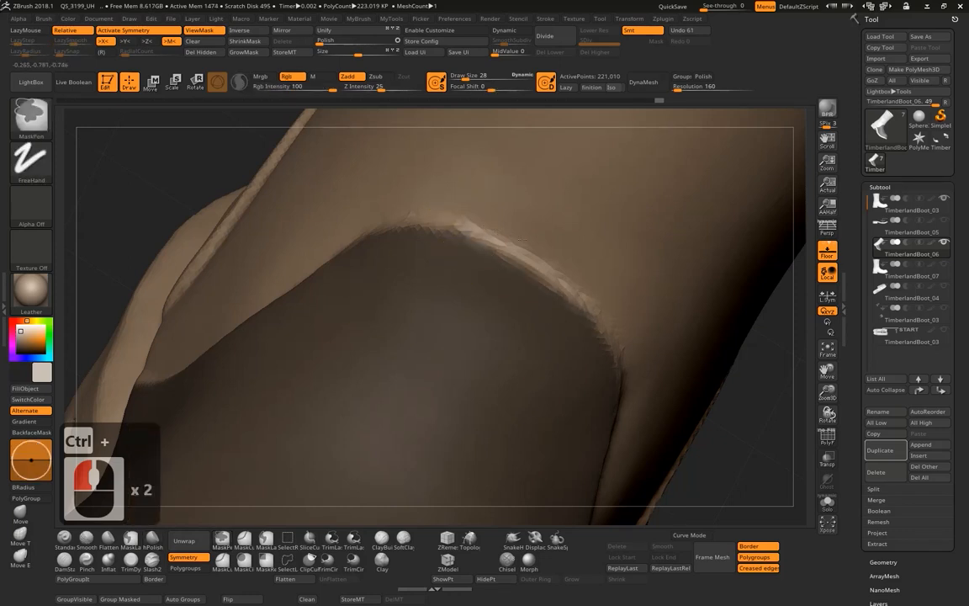
{"action": "left_click", "coordinate": [443, 272], "text": "ctrl"}
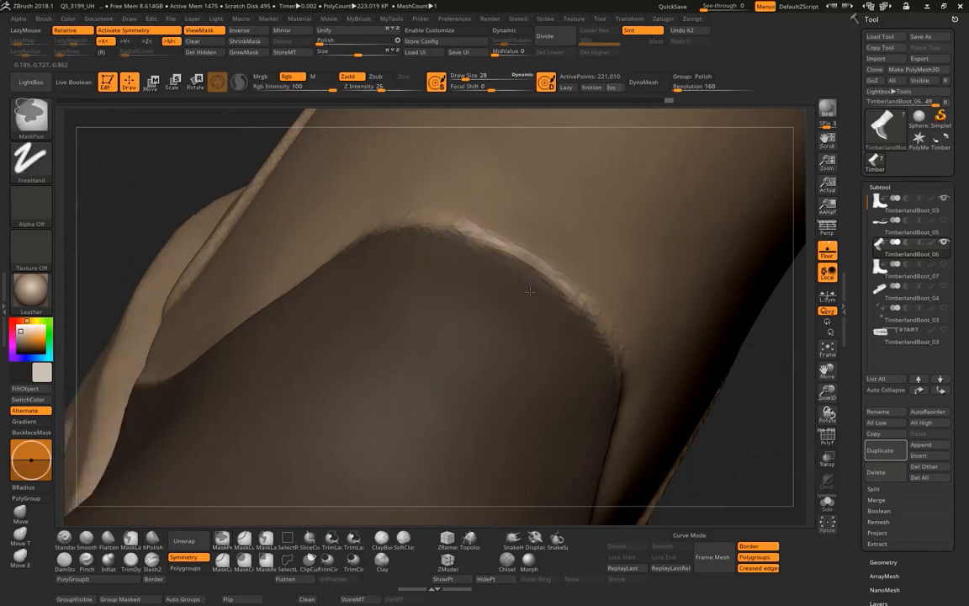
{"action": "left_click", "coordinate": [545, 241], "text": "ctrl"}
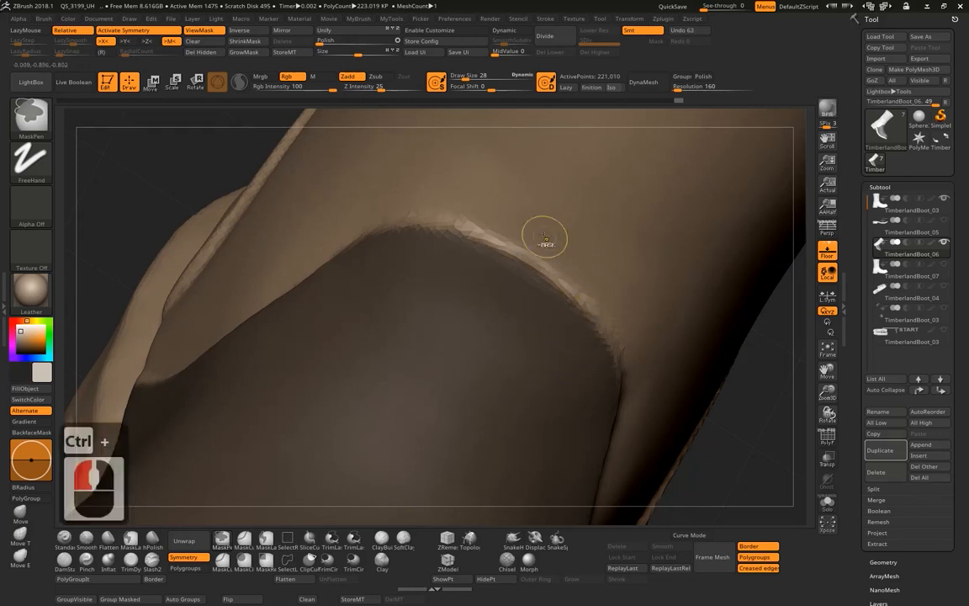
{"action": "left_click", "coordinate": [609, 300], "text": "ctrl"}
- Refine the mask edge along the ankle seam from the instep arc down the side of the foot
{"action": "left_click_drag", "start_coordinate": [757, 441], "coordinate": [636, 417]}
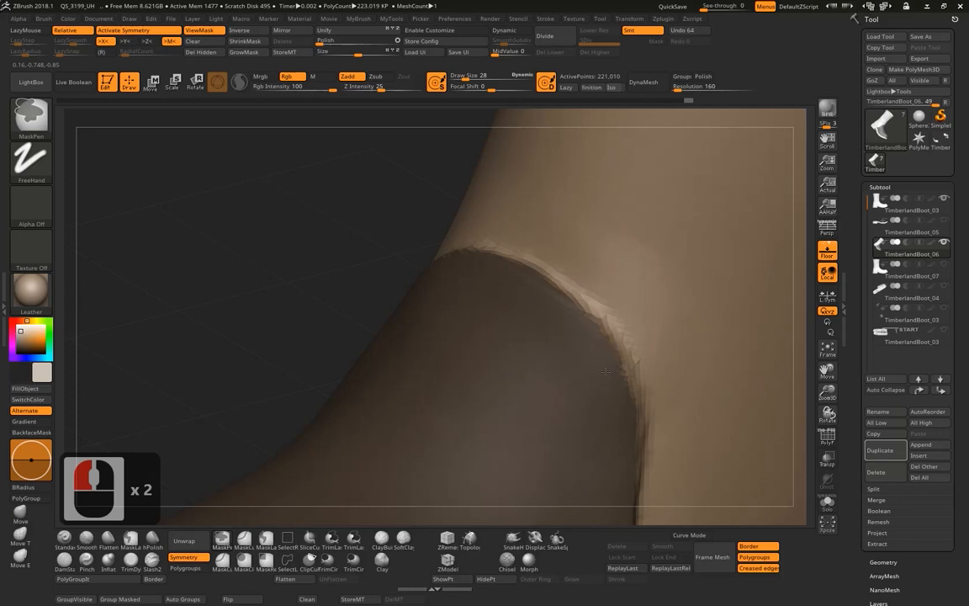
{"action": "left_click", "coordinate": [617, 435], "text": "ctrl"}
{"action": "left_click_drag", "start_coordinate": [363, 205], "coordinate": [246, 149], "text": "alt"}
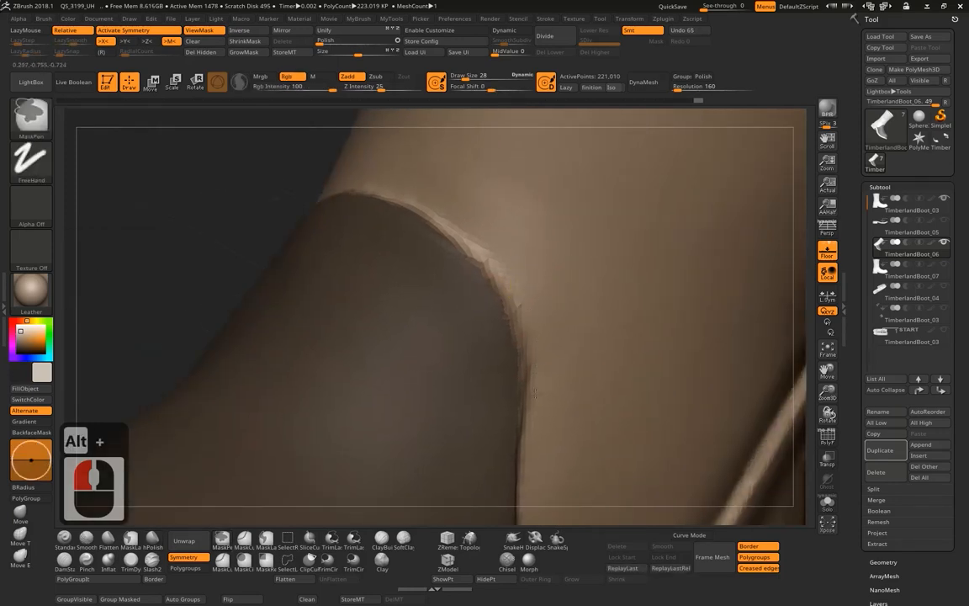
{"action": "left_click", "coordinate": [534, 365], "text": "ctrl"}
- Even out the mask's edge along the S-shaped ankle seam on the opposite side, from the instep down towards the welt
{"action": "mouse_move", "coordinate": [284, 182]}
{"action": "left_mouse_down"}
{"action": "mouse_move", "coordinate": [270, 175]}
{"action": "mouse_move", "coordinate": [539, 189]}
{"action": "mouse_move", "coordinate": [617, 295]}
{"action": "mouse_move", "coordinate": [618, 239]}
{"action": "left_mouse_up"}
{"action": "mouse_move", "coordinate": [620, 295]}
{"action": "left_mouse_down", "text": "alt"}
{"action": "mouse_move", "coordinate": [603, 253]}
{"action": "mouse_move", "coordinate": [606, 270]}
{"action": "mouse_move", "coordinate": [537, 318]}
{"action": "left_mouse_up", "text": "alt"}
{"action": "key", "text": "ctrl"}
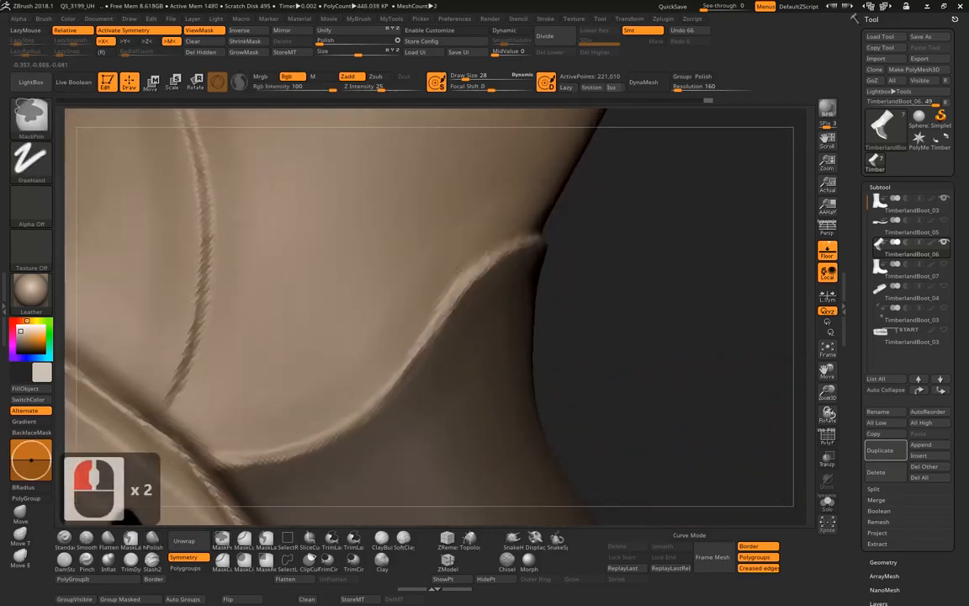
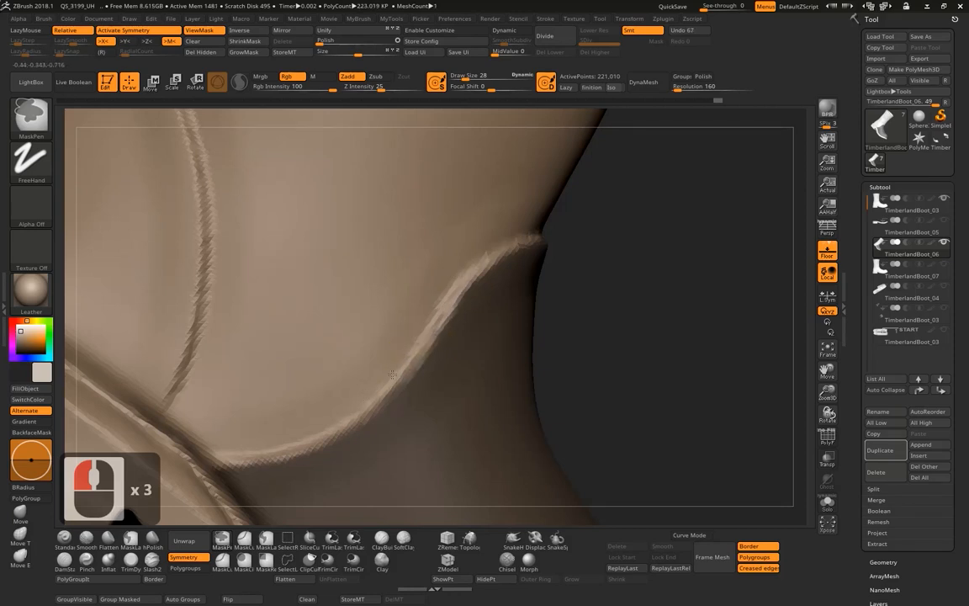
{"action": "left_click", "coordinate": [371, 401], "text": "ctrl"}
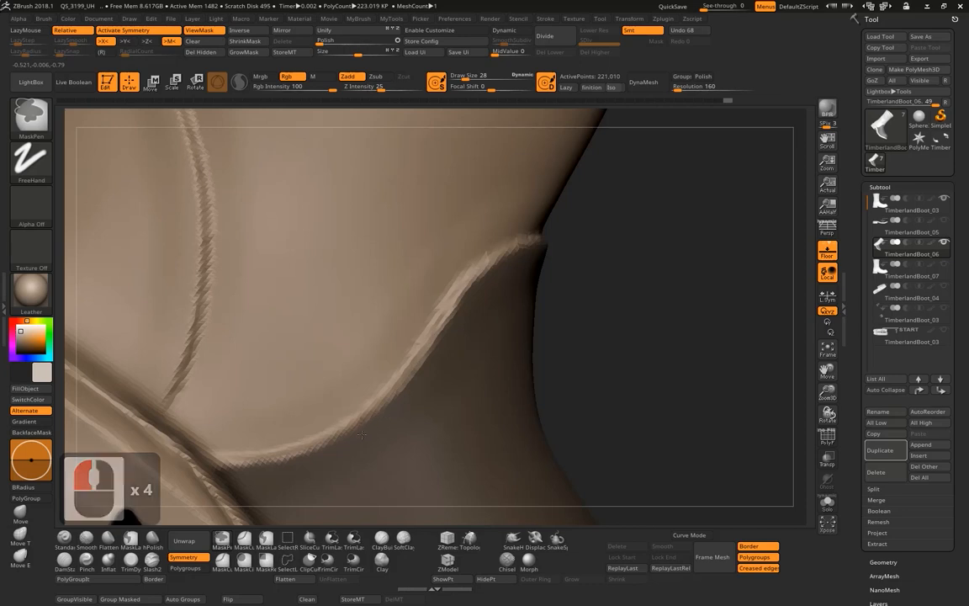
{"action": "left_click", "coordinate": [437, 263], "text": "ctrl"}
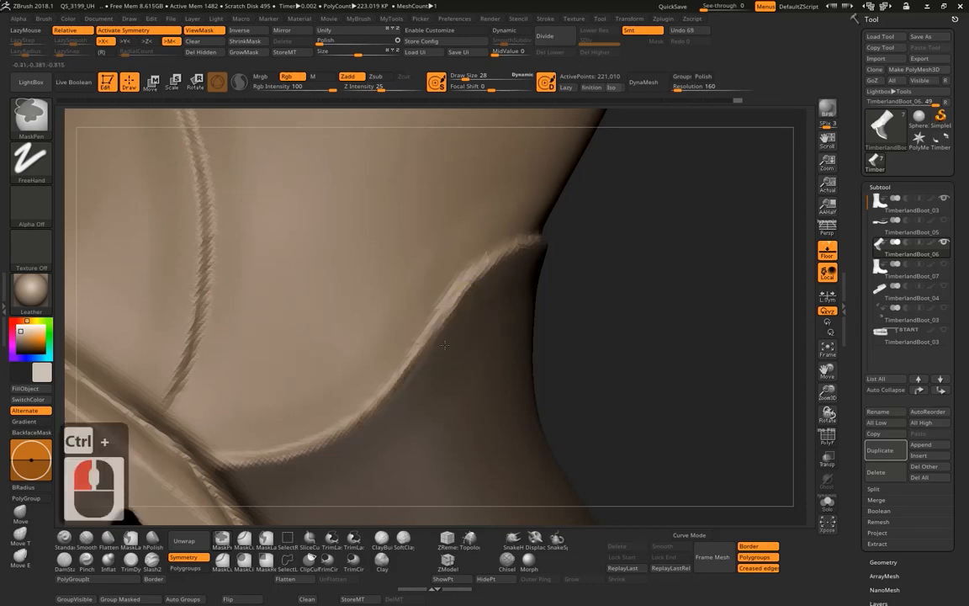
{"action": "left_click", "coordinate": [443, 253], "text": "ctrl"}
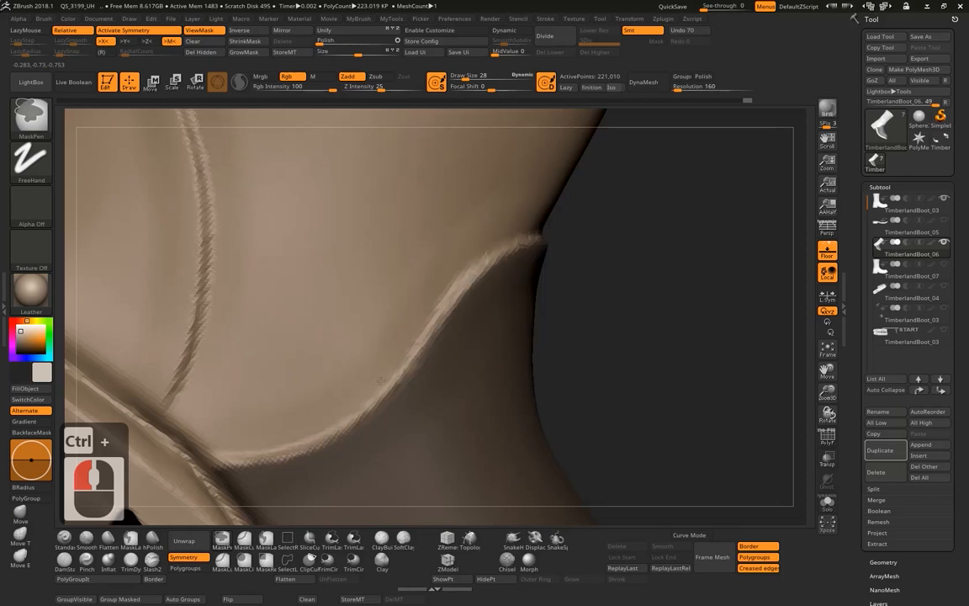
{"action": "left_click", "coordinate": [325, 421], "text": "ctrl"}
- Retouch the mask in the corner where the ankle seam meets the welt, undoing a stroke and repainting it
{"action": "left_click_drag", "start_coordinate": [603, 322], "coordinate": [583, 316], "text": "alt"}
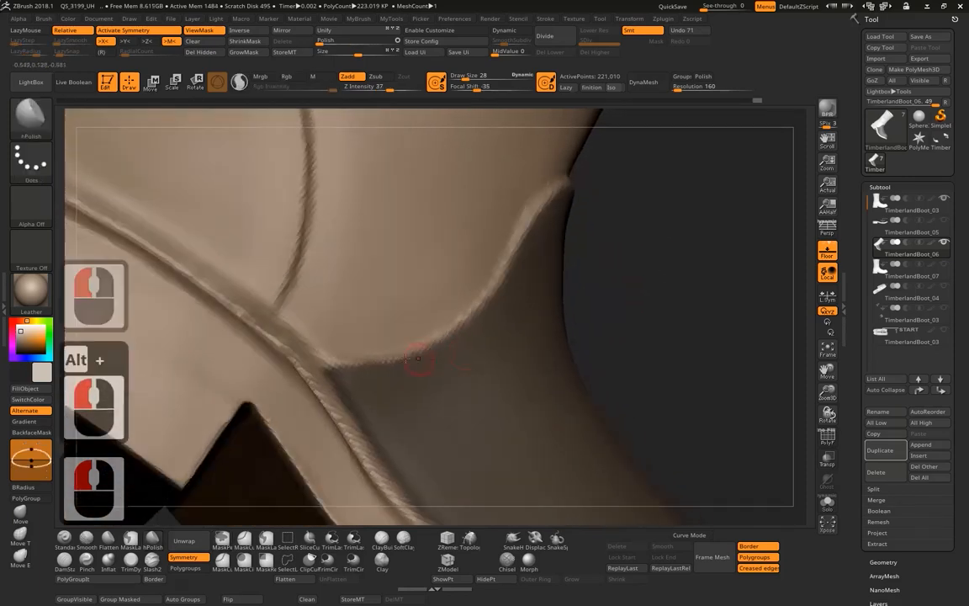
{"action": "left_click", "coordinate": [333, 374], "text": "ctrl"}
{"action": "left_click", "coordinate": [345, 374], "text": "ctrl"}
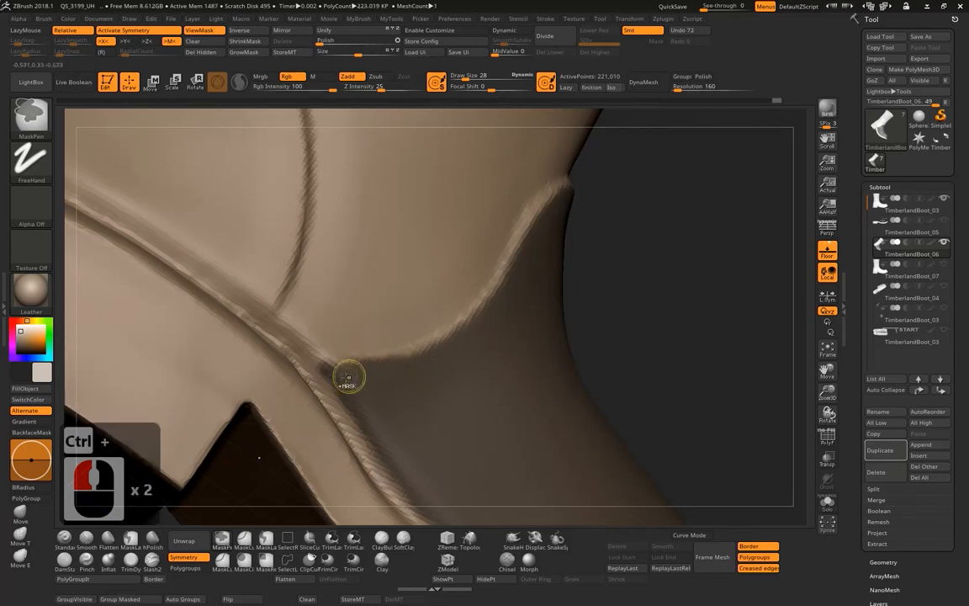
{"action": "key", "text": "ctrl+z"}
{"action": "left_click", "coordinate": [355, 375], "text": "ctrl"}
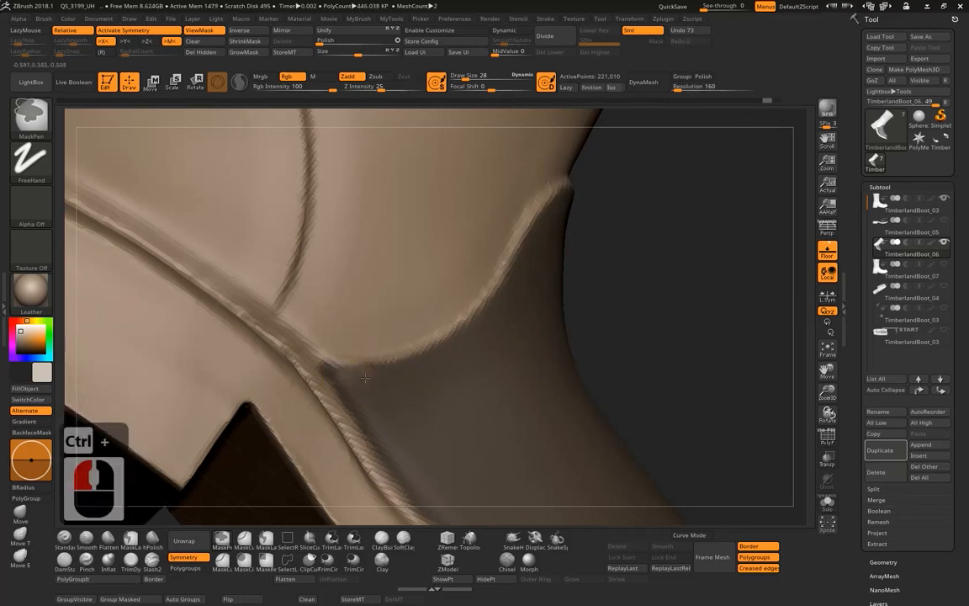
{"action": "left_click", "coordinate": [344, 375], "text": "ctrl"}
{"action": "left_click", "coordinate": [368, 380], "text": "ctrl"}
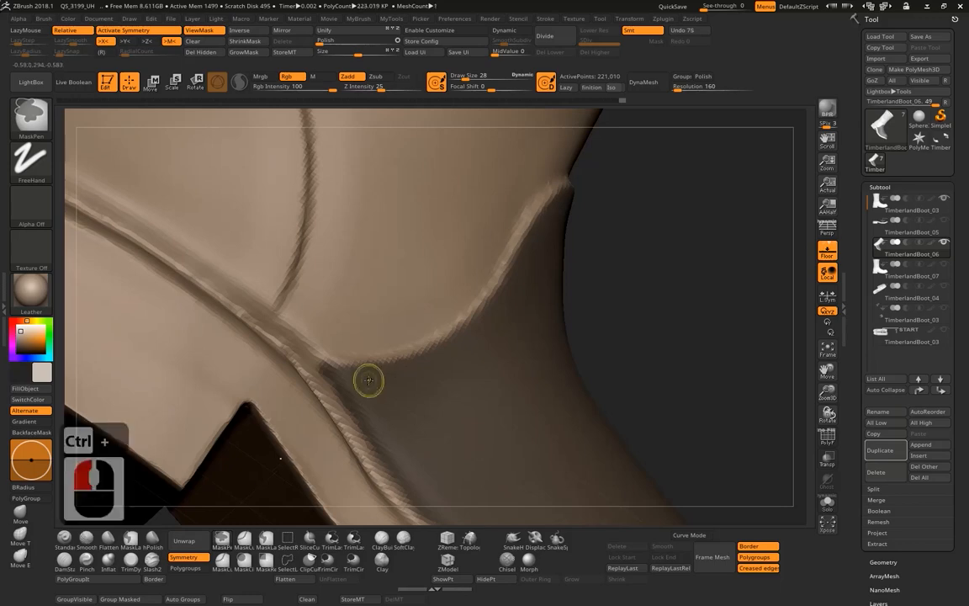
- Touch up the mask just below the lower curve of the ankle seam, ahead of the welt corner
{"action": "middle_click", "coordinate": [435, 359], "text": "ctrl"}
{"action": "left_click", "coordinate": [435, 359], "text": "ctrl"}
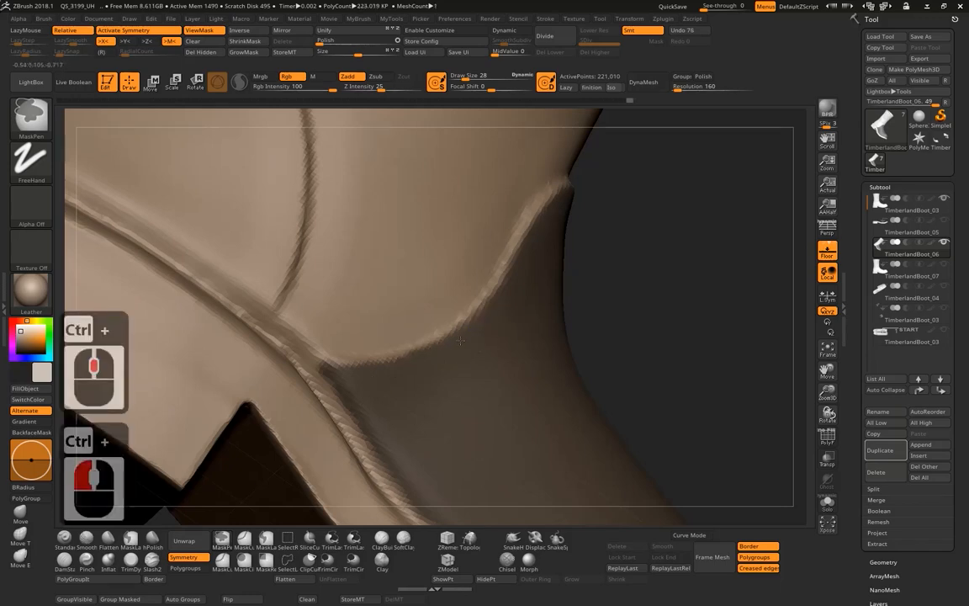
{"action": "left_click", "coordinate": [460, 341], "text": "ctrl"}
- Show the whole boot in side view with its polygroup wireframe displayed
{"action": "left_click_drag", "start_coordinate": [612, 233], "coordinate": [629, 217]}
{"action": "left_click_drag", "start_coordinate": [630, 217], "coordinate": [587, 165], "text": "alt"}
{"action": "left_click_drag", "start_coordinate": [646, 272], "coordinate": [619, 444]}
{"action": "left_click", "coordinate": [826, 438]}
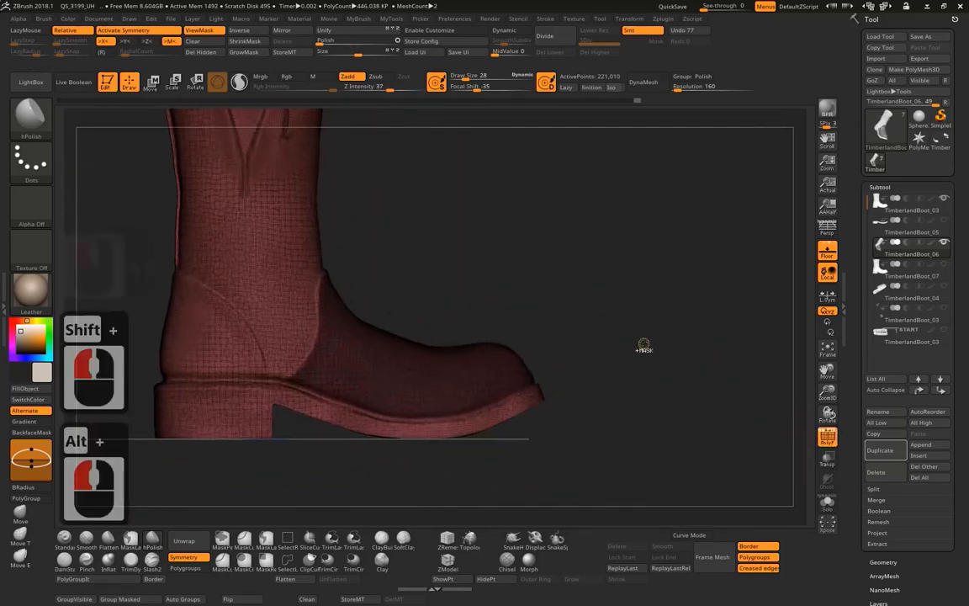
- Turn the masked front of TimberlandBoot_06 into its own polygroup, isolate it, and switch off the polyframe display
{"action": "key", "text": "ctrl+w"}
{"action": "left_click_drag", "start_coordinate": [582, 136], "coordinate": [562, 171], "text": "alt"}
{"action": "left_click_drag", "start_coordinate": [593, 227], "coordinate": [423, 305]}
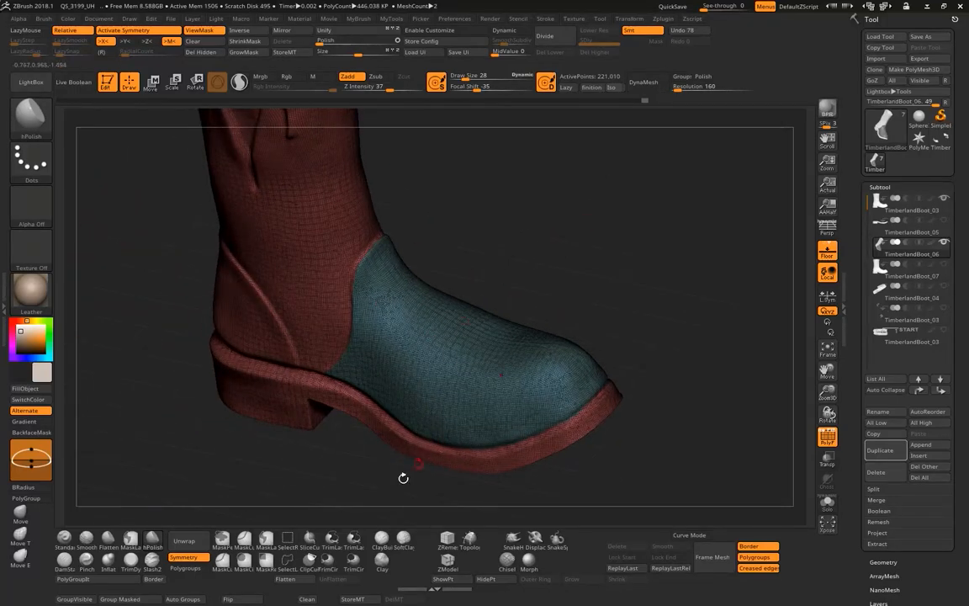
{"action": "left_click", "coordinate": [290, 542]}
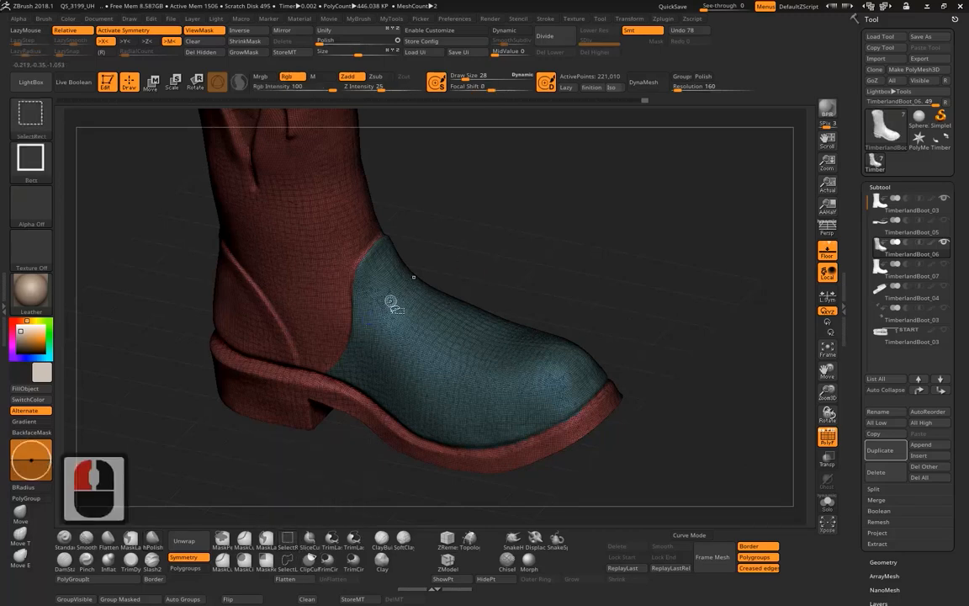
{"action": "left_click", "coordinate": [439, 377], "text": "ctrl+shift"}
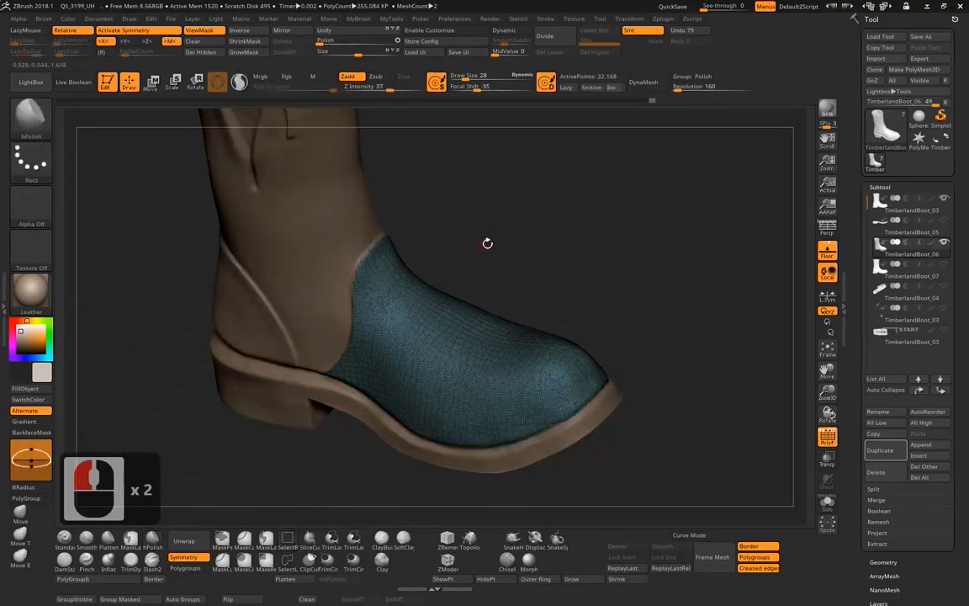
{"action": "left_click_drag", "start_coordinate": [488, 243], "coordinate": [752, 419]}
{"action": "left_click", "coordinate": [822, 439]}
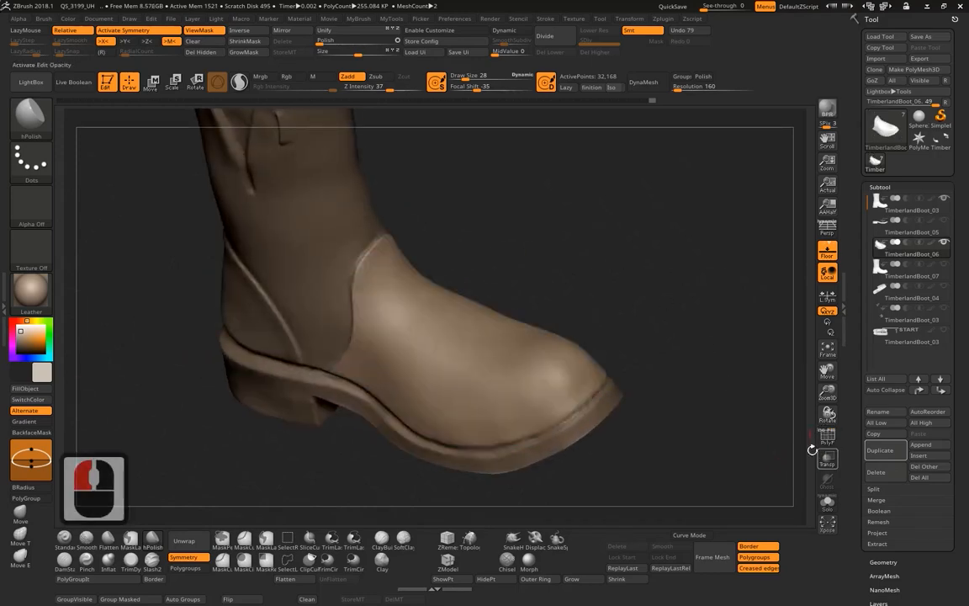
- Hide the first TimberlandBoot_03 boot subtool and select TimberlandBoot_06 so the isolated vamp piece shows on its own
{"action": "scroll", "coordinate": [528, 237], "scroll_direction": "up", "scroll_amount": 3}
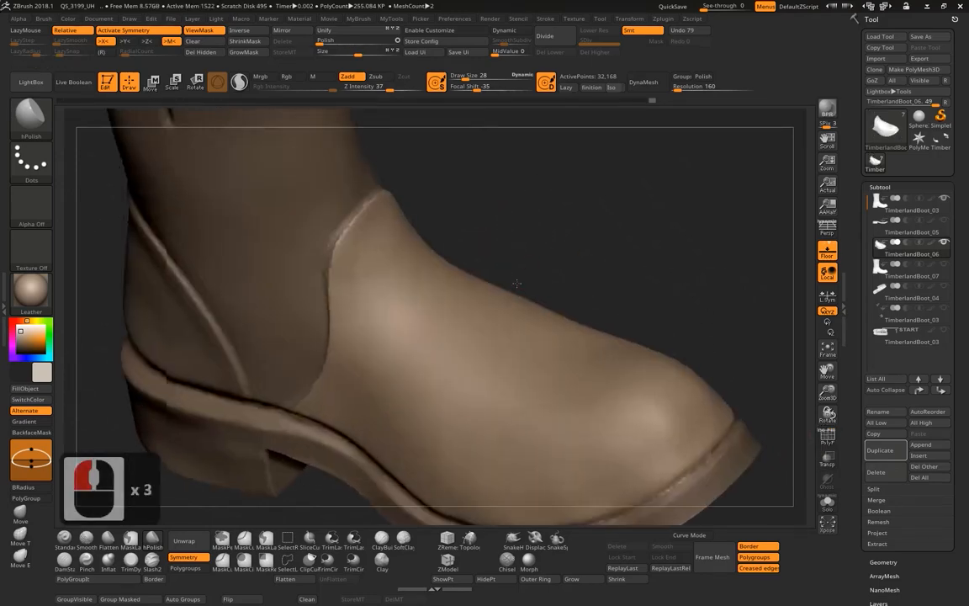
{"action": "scroll", "coordinate": [539, 219], "scroll_direction": "up", "scroll_amount": 1}
{"action": "left_click_drag", "start_coordinate": [530, 240], "coordinate": [562, 323], "text": "alt"}
{"action": "left_click_drag", "start_coordinate": [567, 252], "coordinate": [853, 240]}
{"action": "left_click", "coordinate": [938, 207]}
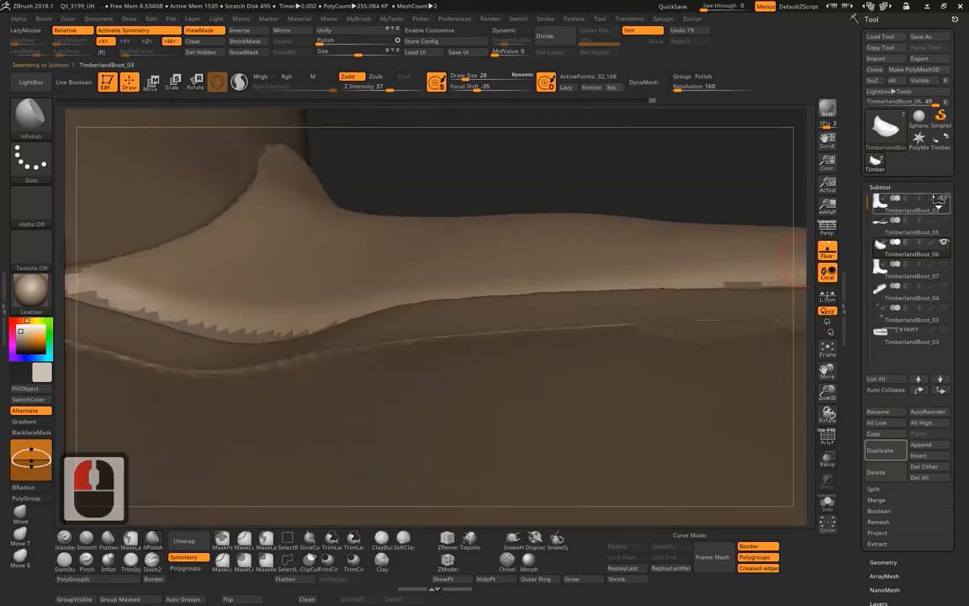
{"action": "left_click_drag", "start_coordinate": [616, 143], "coordinate": [770, 291]}
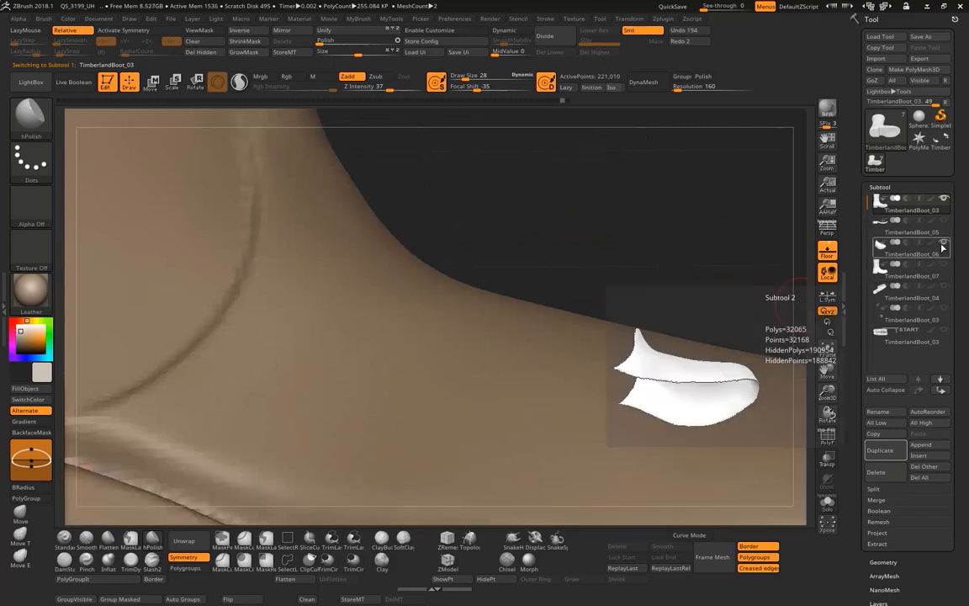
{"action": "left_click", "coordinate": [945, 201]}
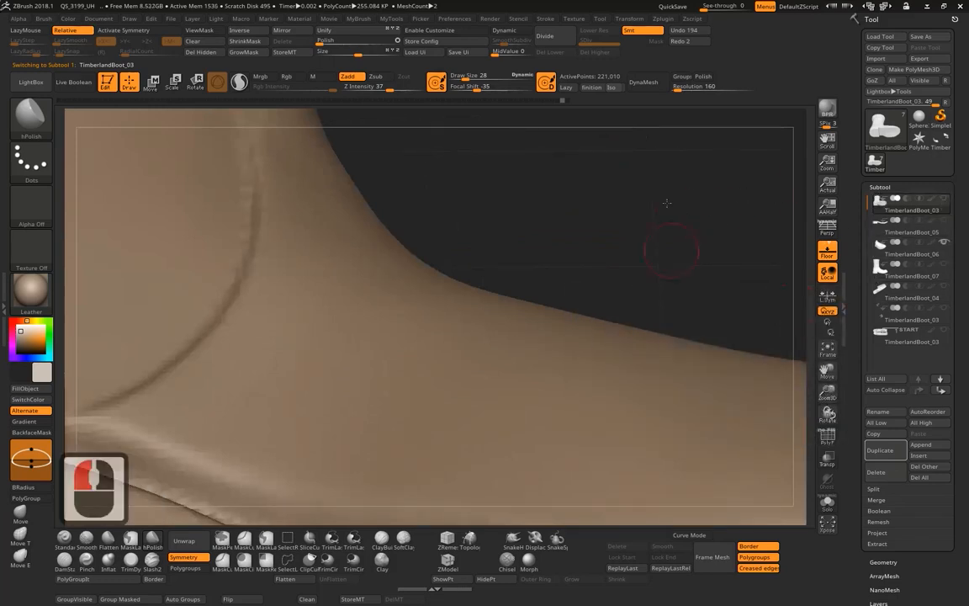
{"action": "left_click_drag", "start_coordinate": [666, 203], "coordinate": [698, 167]}
{"action": "left_click_drag", "start_coordinate": [699, 167], "coordinate": [825, 267]}
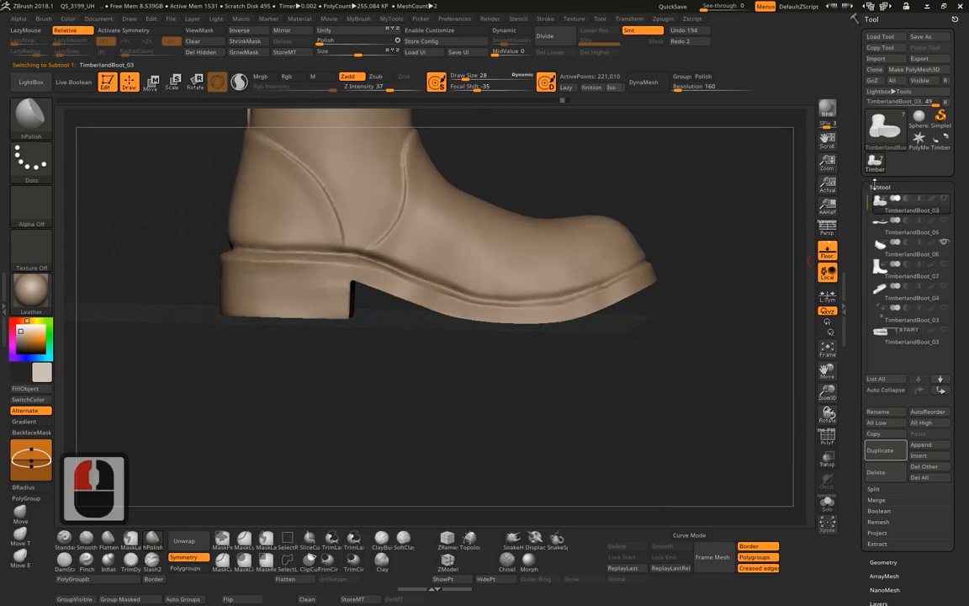
{"action": "left_click", "coordinate": [900, 249]}
{"action": "left_click_drag", "start_coordinate": [646, 174], "coordinate": [603, 251]}
{"action": "left_click_drag", "start_coordinate": [602, 251], "coordinate": [637, 243]}
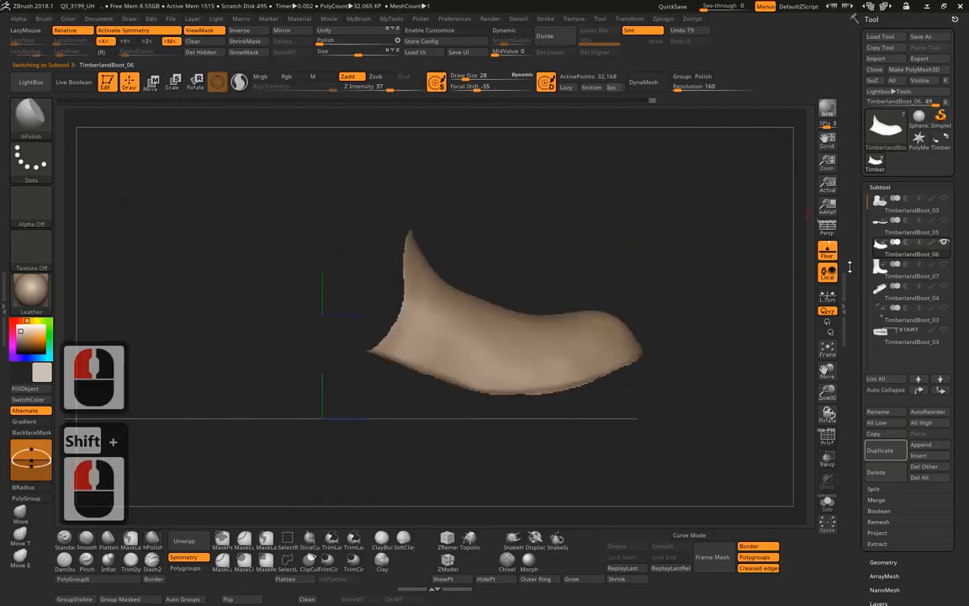
- Select the TimberlandBoot_07 subtool, set the draw size to 62, and activate symmetry, undoing the first unmirrored mask stroke
{"action": "left_click", "coordinate": [917, 271]}
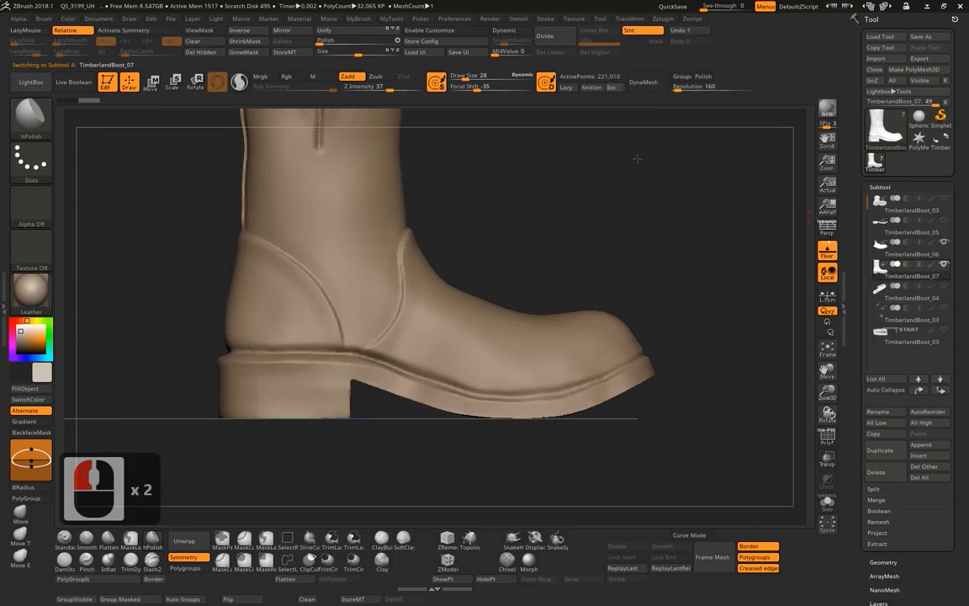
{"action": "left_click_drag", "start_coordinate": [210, 249], "coordinate": [300, 277], "text": "alt"}
{"action": "mouse_move", "coordinate": [560, 195]}
{"action": "left_mouse_down"}
{"action": "mouse_move", "coordinate": [602, 208]}
{"action": "mouse_move", "coordinate": [607, 156]}
{"action": "mouse_move", "coordinate": [452, 277]}
{"action": "mouse_move", "coordinate": [508, 277]}
{"action": "mouse_move", "coordinate": [475, 256]}
{"action": "mouse_move", "coordinate": [513, 262]}
{"action": "left_mouse_up"}
{"action": "key", "text": "space"}
{"action": "left_click", "coordinate": [457, 253], "text": "ctrl"}
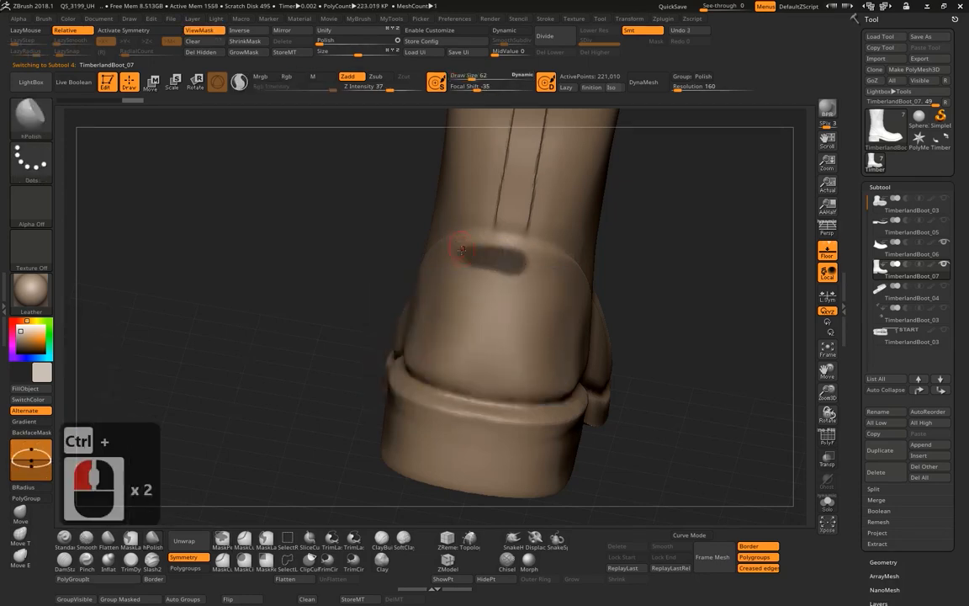
{"action": "left_click", "coordinate": [157, 30]}
{"action": "key", "text": "ctrl+z"}
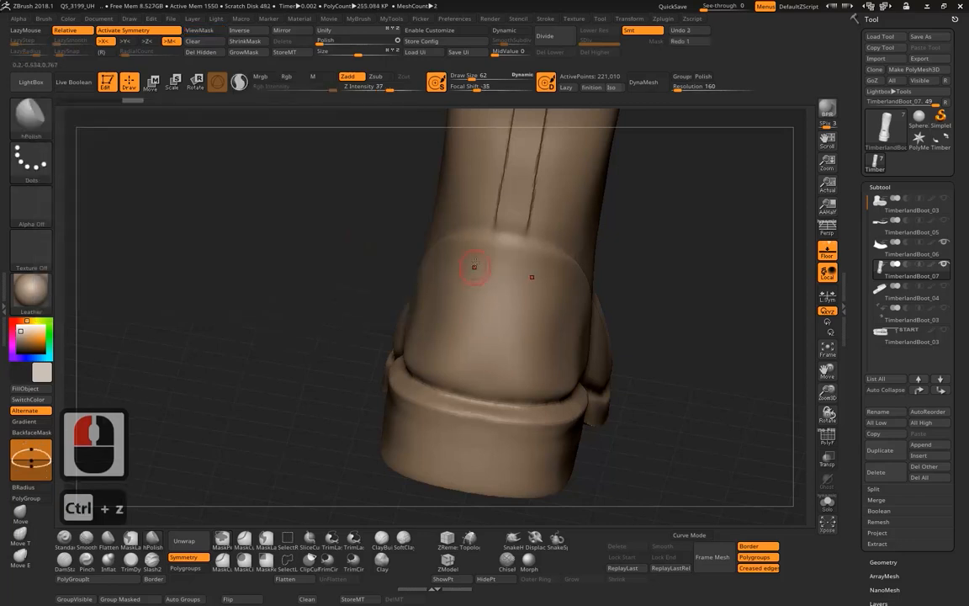
- Mask bands along the upper and lower edges of the heel patch and join them along its side seam
{"action": "left_click_drag", "start_coordinate": [487, 253], "coordinate": [552, 271], "text": "ctrl"}
{"action": "left_click_drag", "start_coordinate": [448, 372], "coordinate": [548, 386], "text": "ctrl"}
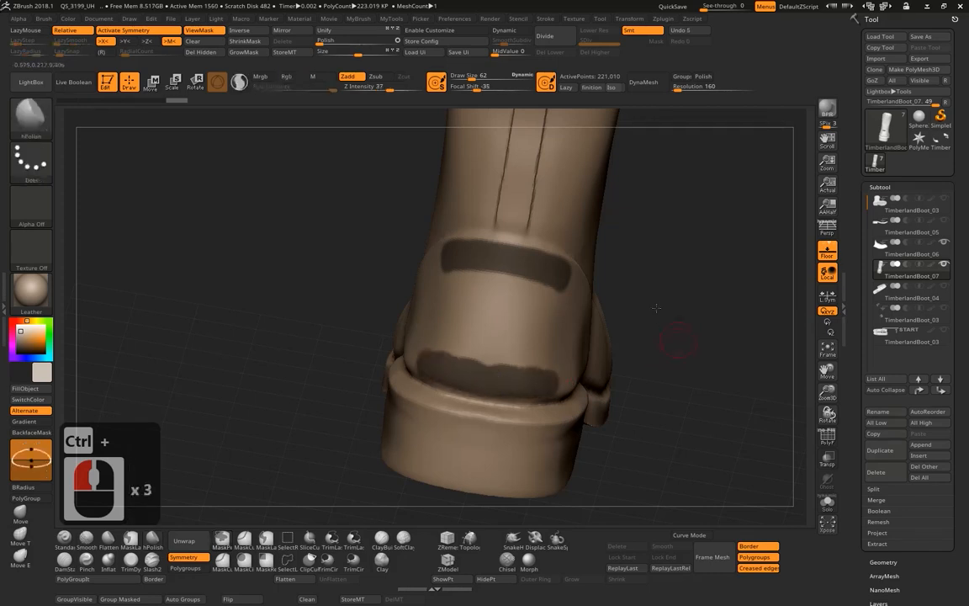
{"action": "left_click_drag", "start_coordinate": [673, 327], "coordinate": [538, 332]}
{"action": "left_click_drag", "start_coordinate": [496, 379], "coordinate": [537, 380], "text": "ctrl"}
{"action": "key", "text": "ctrl+z"}
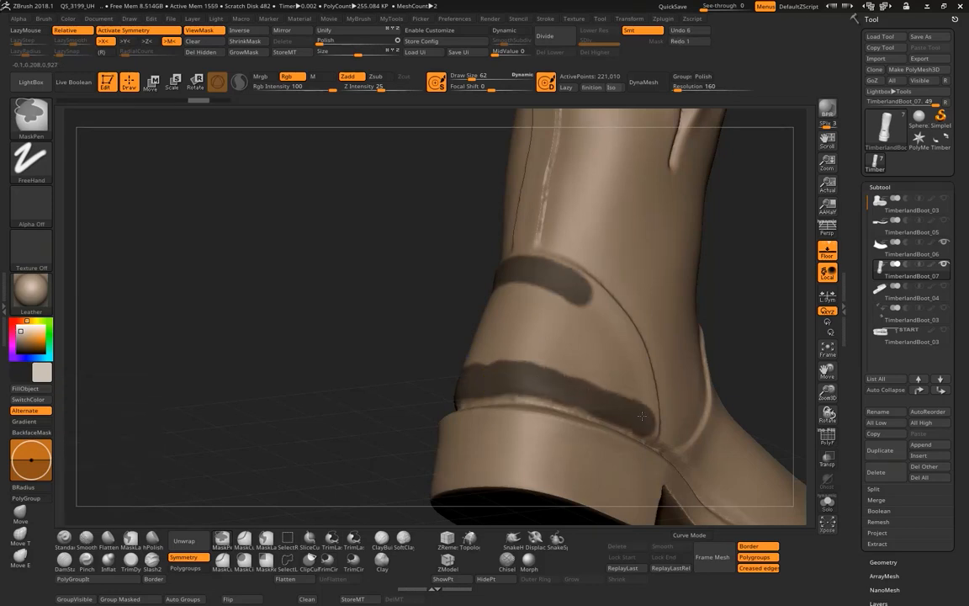
{"action": "mouse_move", "coordinate": [642, 415]}
{"action": "left_mouse_down", "text": "ctrl"}
{"action": "mouse_move", "coordinate": [631, 342]}
{"action": "mouse_move", "coordinate": [594, 296]}
{"action": "mouse_move", "coordinate": [568, 292]}
{"action": "left_mouse_up", "text": "ctrl"}
- Set the draw size to 36 and extend the mask tightly up to the heel patch's curved upper seam
{"action": "mouse_move", "coordinate": [362, 239]}
{"action": "left_mouse_down", "text": "alt"}
{"action": "mouse_move", "coordinate": [239, 340]}
{"action": "mouse_move", "coordinate": [261, 380]}
{"action": "left_mouse_up", "text": "alt"}
{"action": "left_click_drag", "start_coordinate": [262, 379], "coordinate": [639, 320]}
{"action": "left_click_drag", "start_coordinate": [640, 320], "coordinate": [616, 255]}
{"action": "left_click_drag", "start_coordinate": [600, 293], "coordinate": [630, 371], "text": "alt"}
{"action": "left_click_drag", "start_coordinate": [629, 370], "coordinate": [647, 405], "text": "alt"}
{"action": "key", "text": "space"}
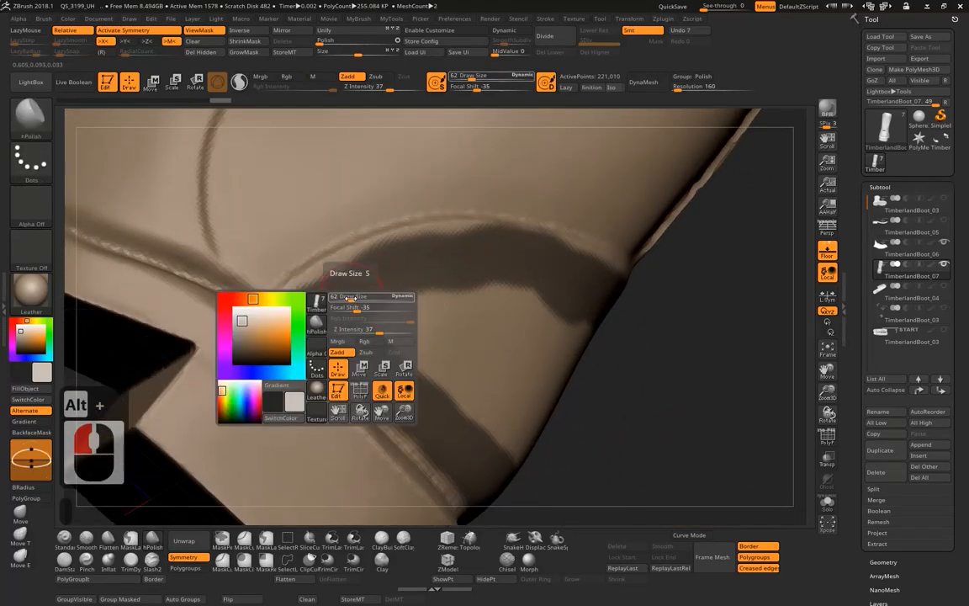
{"action": "left_click_drag", "start_coordinate": [351, 297], "coordinate": [345, 298]}
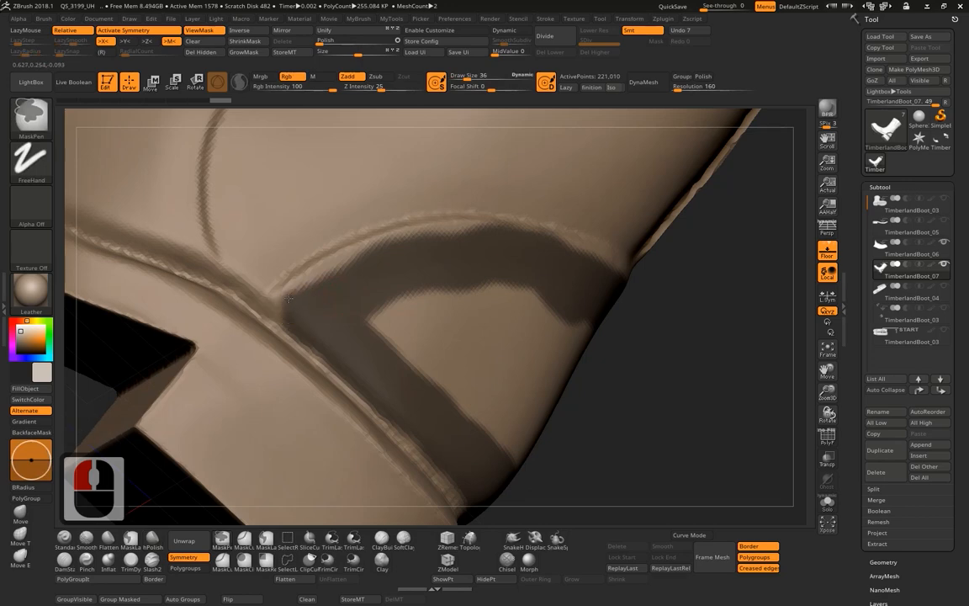
{"action": "left_click_drag", "start_coordinate": [284, 302], "coordinate": [289, 299], "text": "ctrl"}
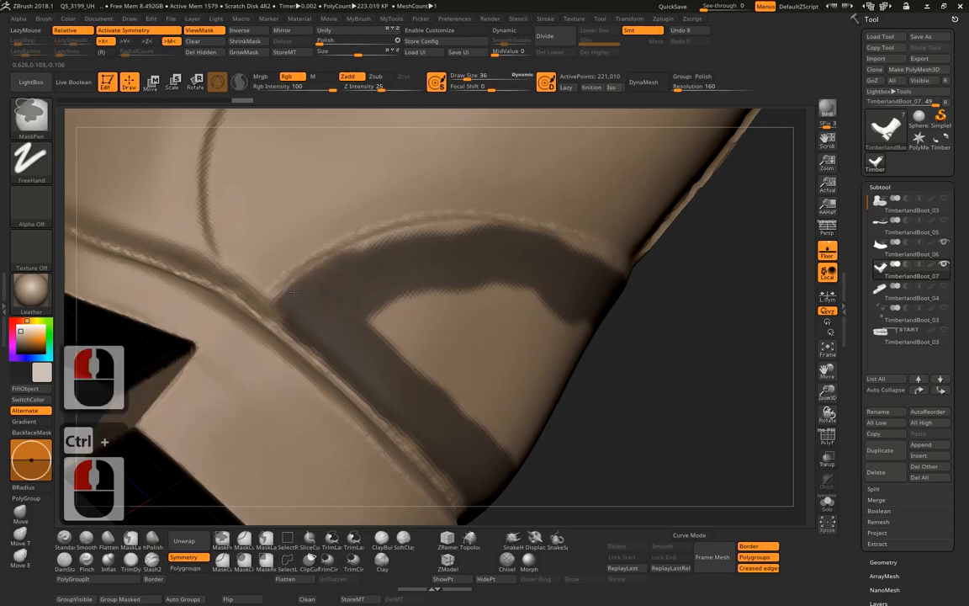
{"action": "mouse_move", "coordinate": [292, 292]}
{"action": "left_mouse_down", "text": "ctrl"}
{"action": "mouse_move", "coordinate": [348, 226]}
{"action": "mouse_move", "coordinate": [455, 227]}
{"action": "left_mouse_up", "text": "ctrl"}
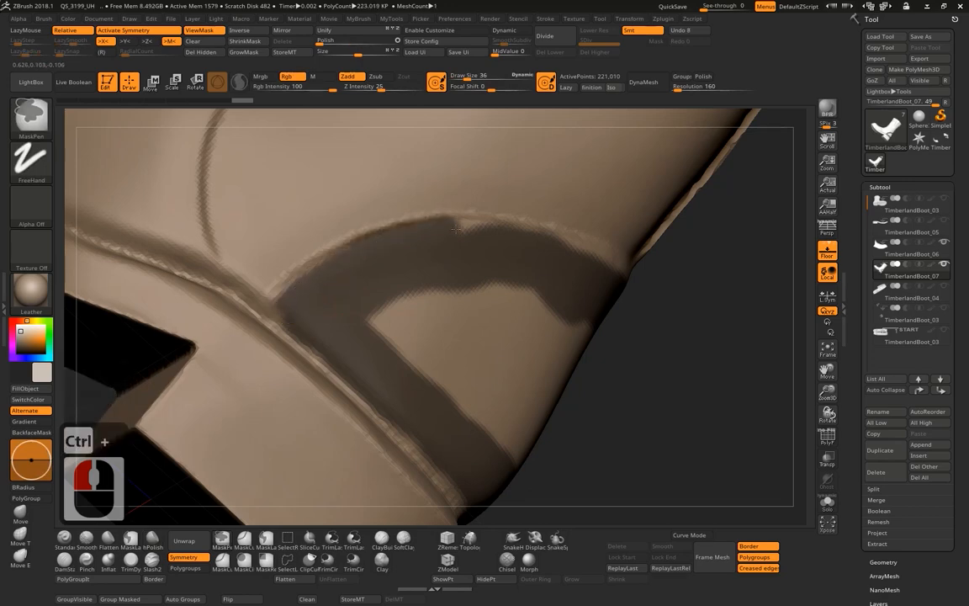
{"action": "middle_click", "coordinate": [541, 246], "text": "ctrl"}
{"action": "mouse_move", "coordinate": [560, 255]}
{"action": "left_mouse_down", "text": "ctrl"}
{"action": "mouse_move", "coordinate": [618, 265]}
{"action": "mouse_move", "coordinate": [637, 281]}
{"action": "left_mouse_up", "text": "ctrl"}
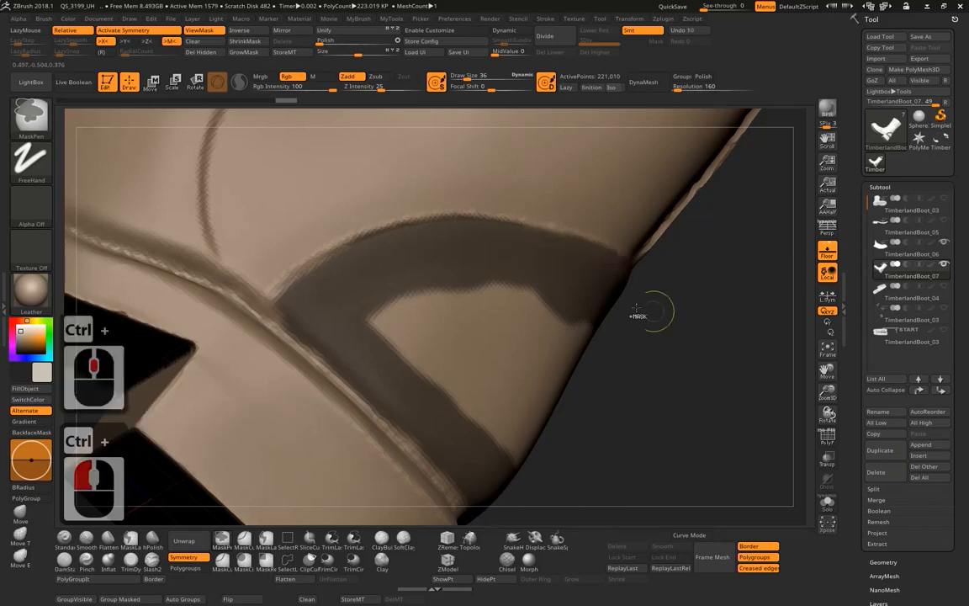
- Refine the mask along the heel patch's lower edge, erasing any spill over the welt
{"action": "middle_click", "coordinate": [505, 278], "text": "ctrl"}
{"action": "left_click_drag", "start_coordinate": [324, 286], "coordinate": [298, 310], "text": "ctrl"}
{"action": "mouse_move", "coordinate": [259, 279]}
{"action": "left_mouse_down", "text": "ctrl"}
{"action": "mouse_move", "coordinate": [255, 313]}
{"action": "mouse_move", "coordinate": [271, 310]}
{"action": "mouse_move", "coordinate": [268, 279]}
{"action": "left_mouse_up", "text": "ctrl"}
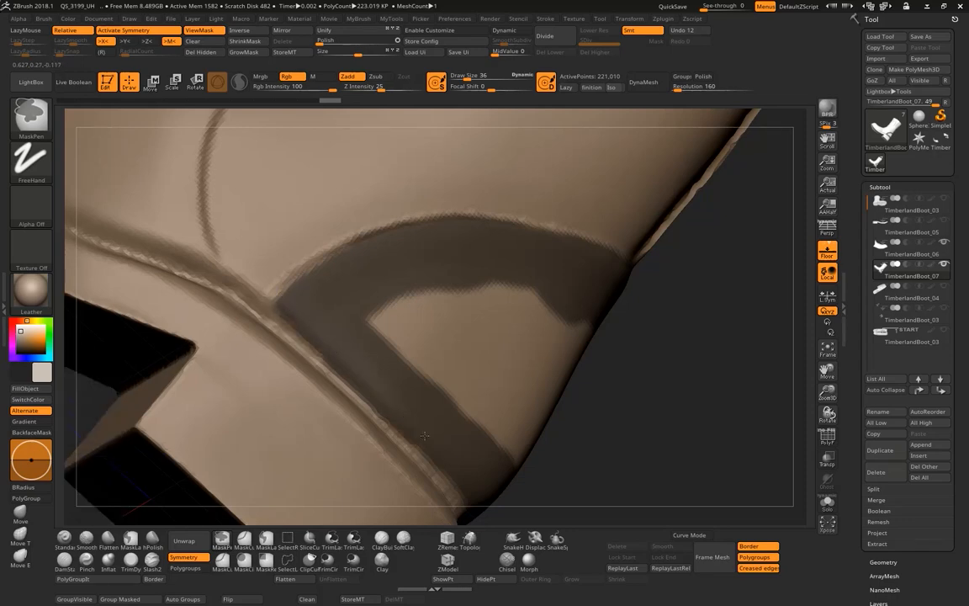
{"action": "left_click_drag", "start_coordinate": [259, 286], "coordinate": [282, 324], "text": "ctrl"}
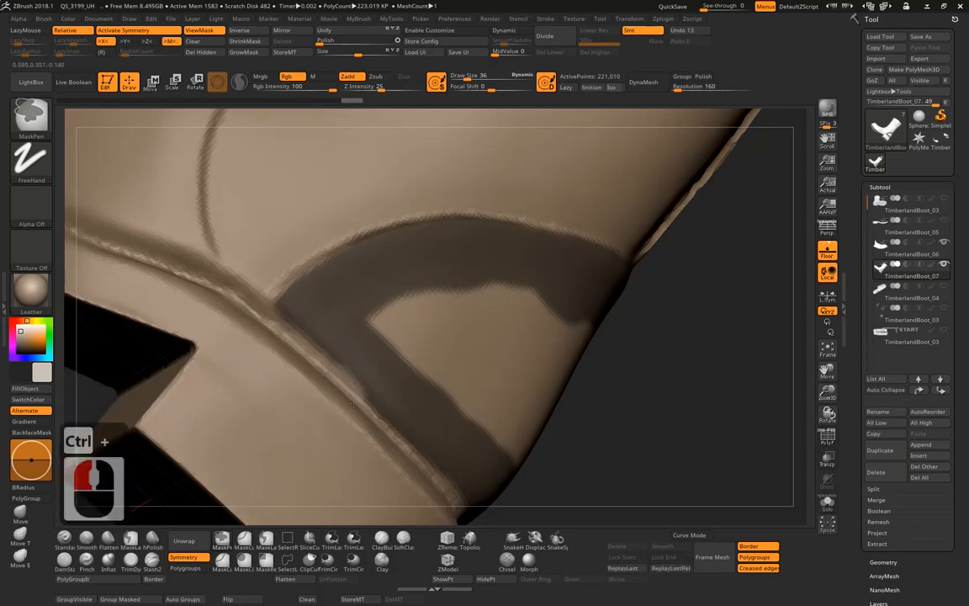
{"action": "left_click", "coordinate": [391, 445], "text": "ctrl"}
{"action": "mouse_move", "coordinate": [384, 431]}
{"action": "left_mouse_down", "text": "ctrl+alt"}
{"action": "mouse_move", "coordinate": [355, 397]}
{"action": "mouse_move", "coordinate": [385, 429]}
{"action": "left_mouse_up", "text": "ctrl+alt"}
{"action": "left_click", "coordinate": [414, 462], "text": "ctrl+alt"}
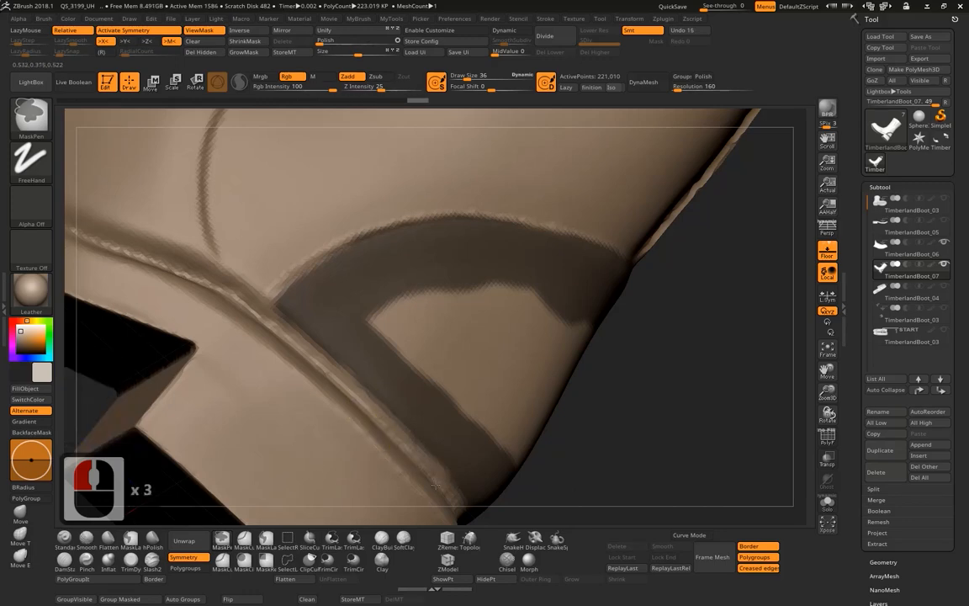
{"action": "left_click_drag", "start_coordinate": [435, 485], "coordinate": [406, 433], "text": "ctrl+alt"}
- Extend the mask along the heel patch's inner lower edge around the back of the boot
{"action": "left_click_drag", "start_coordinate": [565, 445], "coordinate": [520, 313], "text": "alt"}
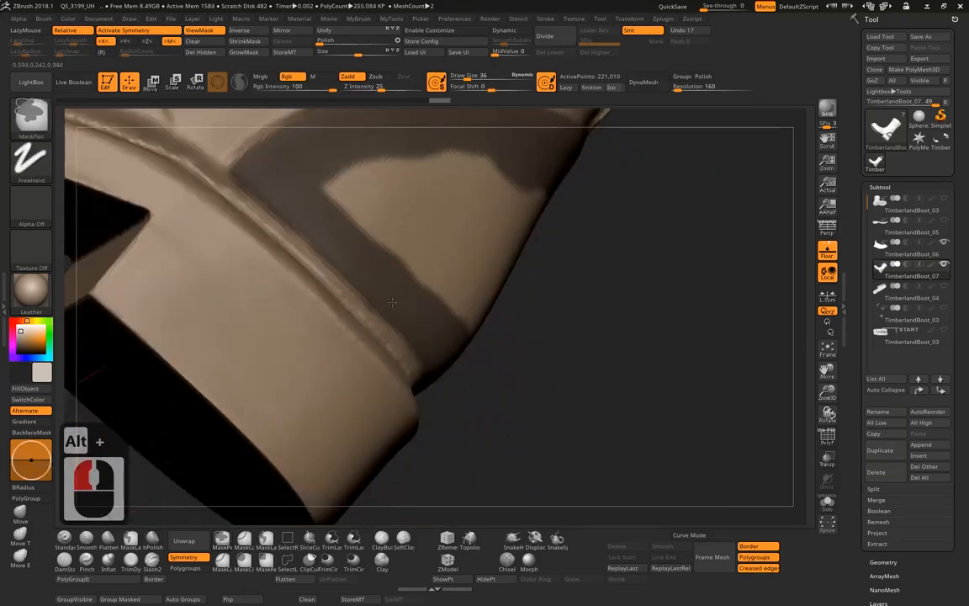
{"action": "left_click_drag", "start_coordinate": [511, 422], "coordinate": [404, 357]}
{"action": "left_click_drag", "start_coordinate": [471, 318], "coordinate": [515, 387], "text": "ctrl"}
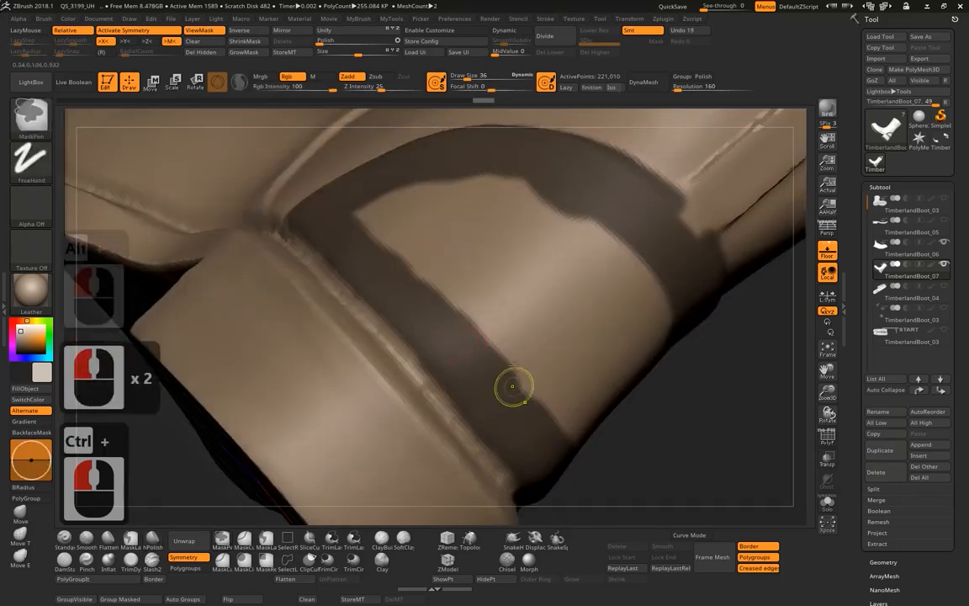
{"action": "mouse_move", "coordinate": [648, 421]}
{"action": "left_mouse_down", "text": "alt"}
{"action": "mouse_move", "coordinate": [589, 354]}
{"action": "mouse_move", "coordinate": [517, 421]}
{"action": "left_mouse_up", "text": "alt"}
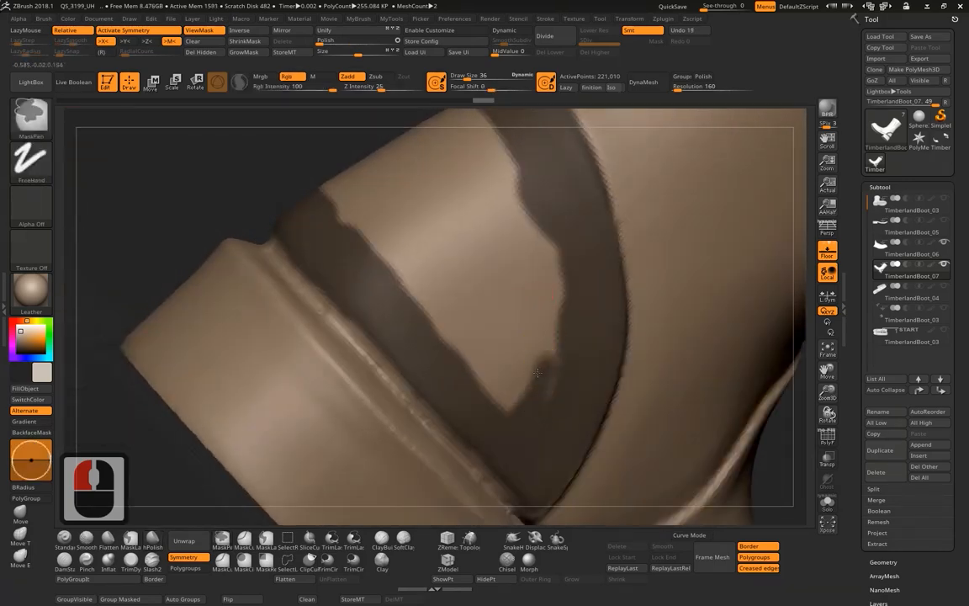
- Set the draw size to 81 and fill the unmasked centre of the heel patch with mask
{"action": "key", "text": "space"}
{"action": "left_click_drag", "start_coordinate": [515, 323], "coordinate": [524, 324]}
{"action": "mouse_move", "coordinate": [530, 224]}
{"action": "left_mouse_down", "text": "ctrl"}
{"action": "mouse_move", "coordinate": [458, 173]}
{"action": "mouse_move", "coordinate": [410, 220]}
{"action": "mouse_move", "coordinate": [471, 253]}
{"action": "mouse_move", "coordinate": [497, 320]}
{"action": "mouse_move", "coordinate": [438, 320]}
{"action": "mouse_move", "coordinate": [361, 168]}
{"action": "mouse_move", "coordinate": [454, 159]}
{"action": "left_mouse_up", "text": "ctrl"}
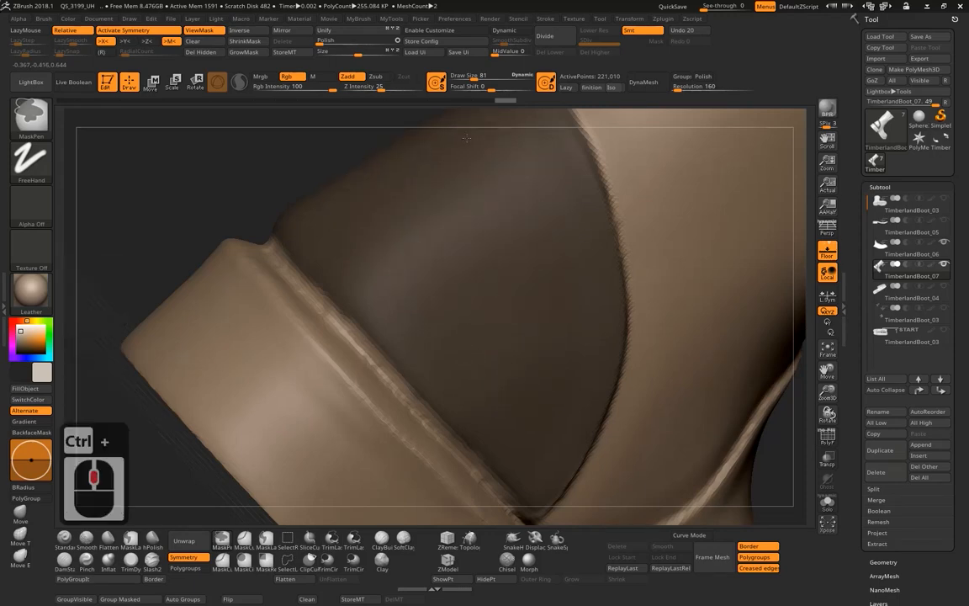
{"action": "left_click", "coordinate": [467, 138], "text": "ctrl"}
- Set the draw size to 58 and the focal shift to -55, and examine the heel patch mask for gaps
{"action": "mouse_move", "coordinate": [345, 144]}
{"action": "left_mouse_down"}
{"action": "mouse_move", "coordinate": [317, 190]}
{"action": "mouse_move", "coordinate": [286, 188]}
{"action": "mouse_move", "coordinate": [291, 179]}
{"action": "mouse_move", "coordinate": [334, 238]}
{"action": "left_mouse_up"}
{"action": "key", "text": "space"}
{"action": "left_click_drag", "start_coordinate": [409, 273], "coordinate": [403, 271]}
{"action": "mouse_move", "coordinate": [400, 189]}
{"action": "left_mouse_down"}
{"action": "mouse_move", "coordinate": [471, 139]}
{"action": "mouse_move", "coordinate": [374, 253]}
{"action": "left_mouse_up"}
{"action": "left_click_drag", "start_coordinate": [463, 164], "coordinate": [398, 208]}
{"action": "left_click_drag", "start_coordinate": [390, 170], "coordinate": [370, 216]}
{"action": "left_click_drag", "start_coordinate": [257, 290], "coordinate": [269, 486]}
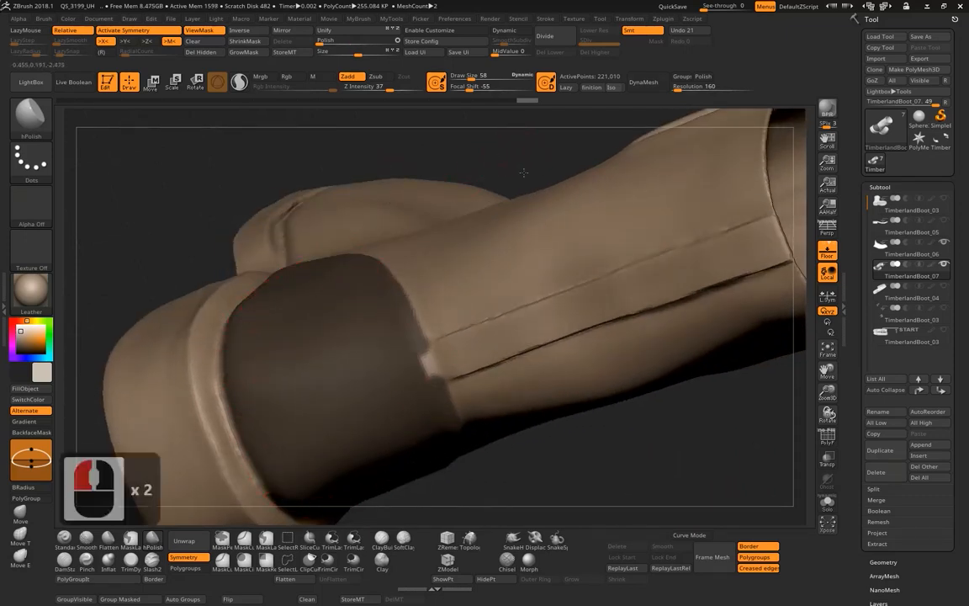
{"action": "left_click_drag", "start_coordinate": [528, 153], "coordinate": [530, 178], "text": "alt"}
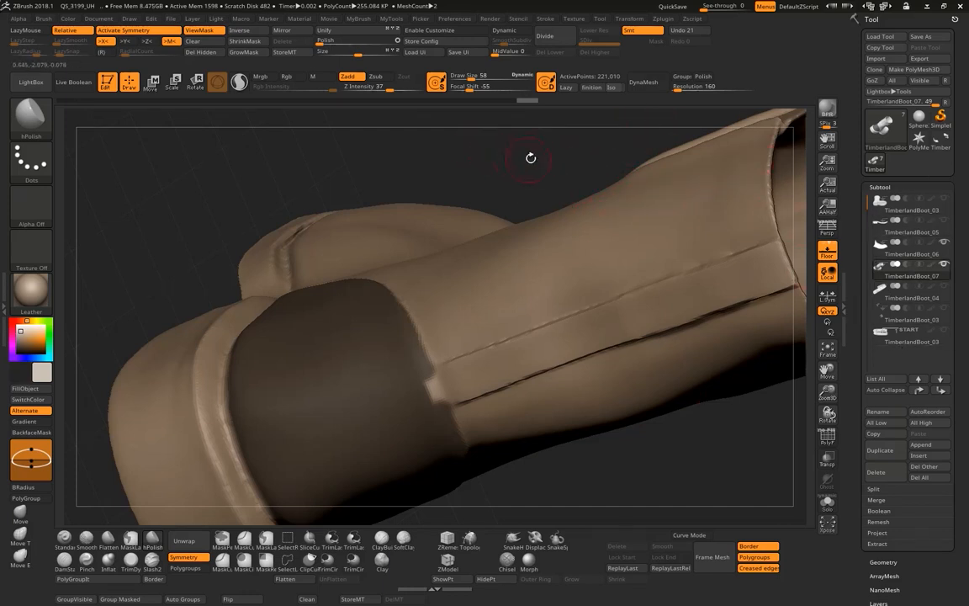
{"action": "left_click_drag", "start_coordinate": [531, 158], "coordinate": [476, 150]}
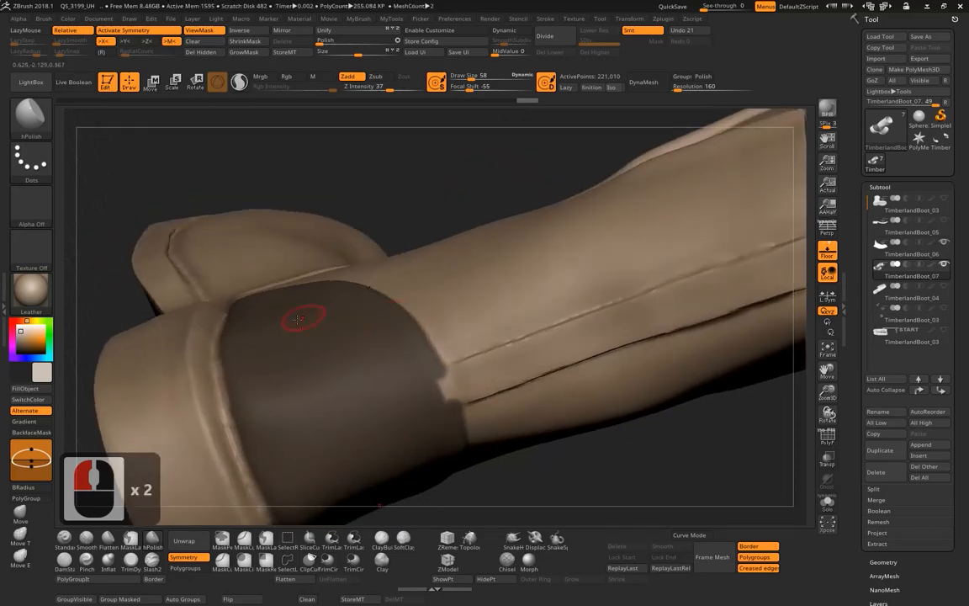
{"action": "key", "text": "ctrl+shift"}
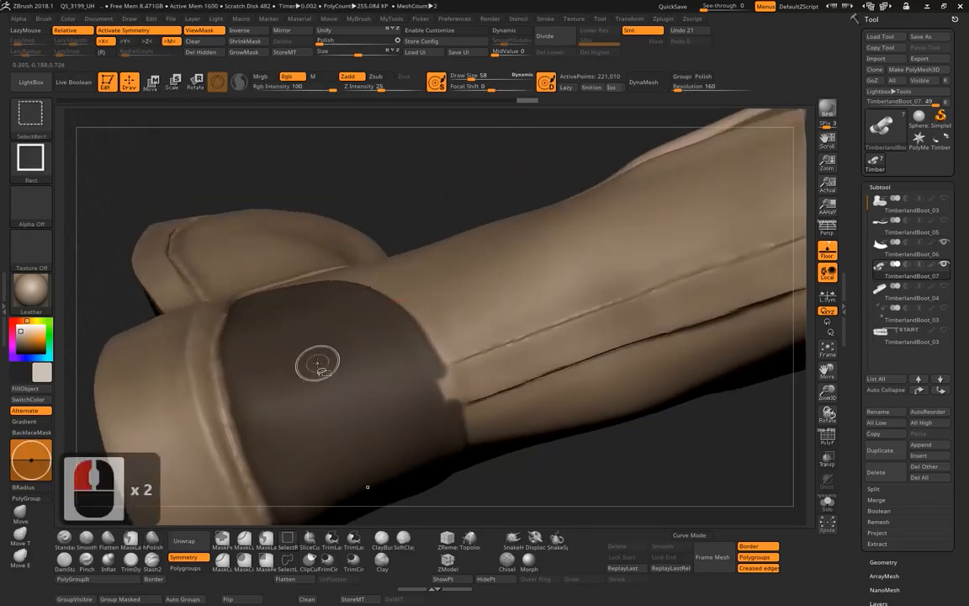
{"action": "left_click_drag", "start_coordinate": [413, 167], "coordinate": [435, 249], "text": "alt"}
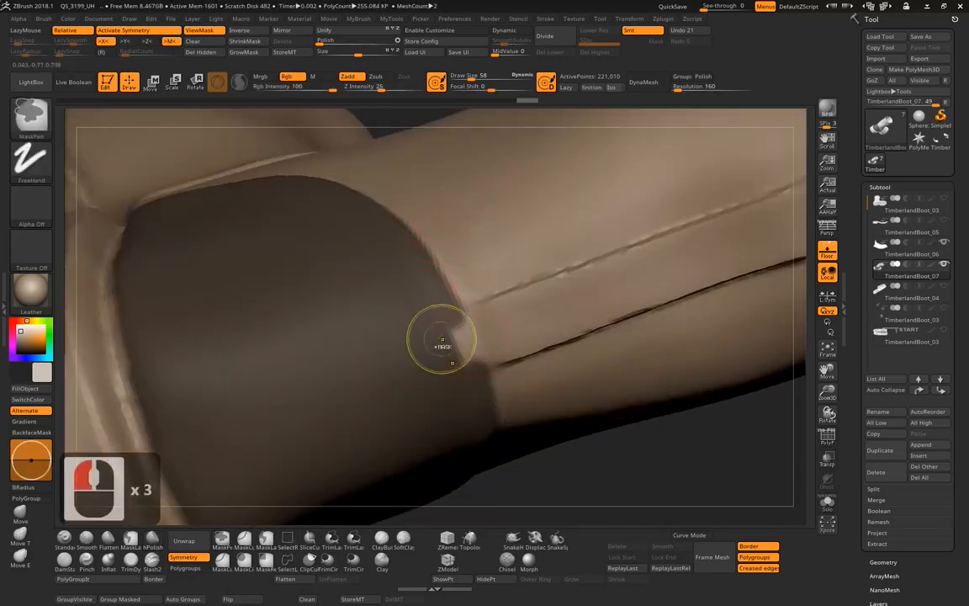
- Undo the oversized mask dab, set the draw size to 33, and mask the notch between the back seams at the heel patch's upper edge
{"action": "left_click", "coordinate": [439, 340], "text": "ctrl"}
{"action": "key", "text": "space"}
{"action": "key", "text": "ctrl+z"}
{"action": "key", "text": "space"}
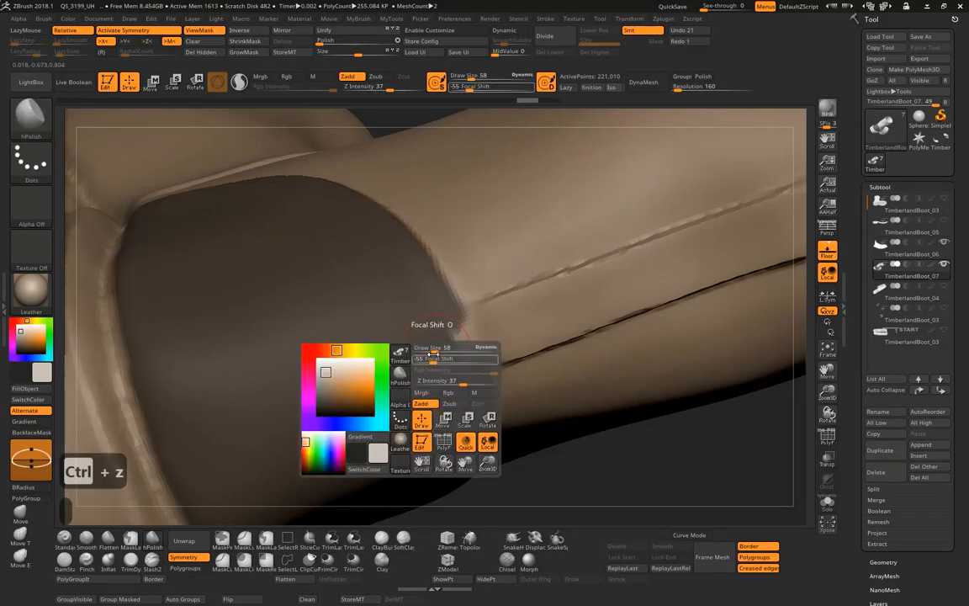
{"action": "left_click_drag", "start_coordinate": [438, 348], "coordinate": [432, 349]}
{"action": "key", "text": "ctrl"}
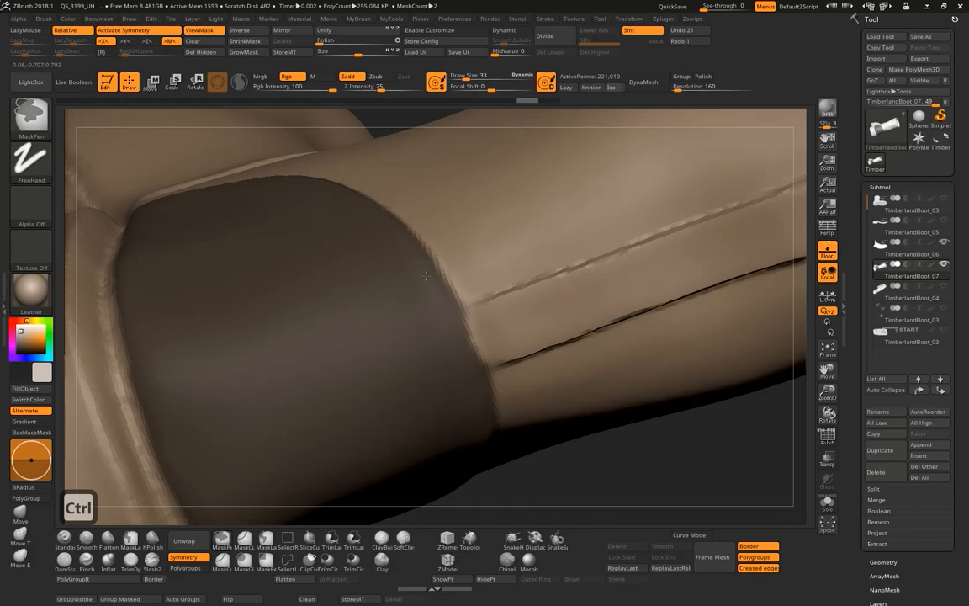
{"action": "left_click", "coordinate": [460, 346], "text": "ctrl"}
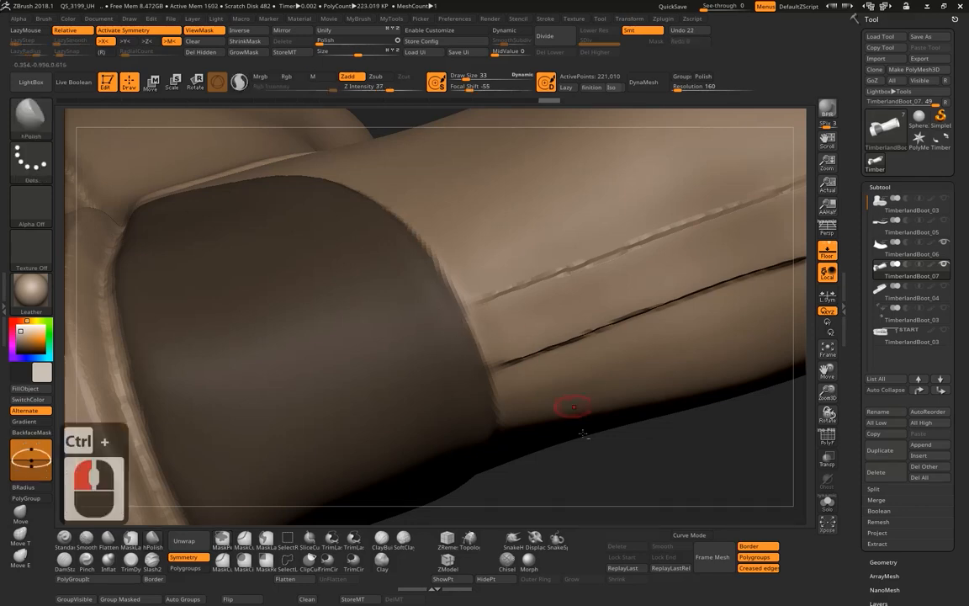
- Mask the gaps on the heel patch's curved front edge and at its lower corner above the sole
{"action": "mouse_move", "coordinate": [583, 433]}
{"action": "left_mouse_down"}
{"action": "mouse_move", "coordinate": [537, 354]}
{"action": "mouse_move", "coordinate": [614, 325]}
{"action": "left_mouse_up"}
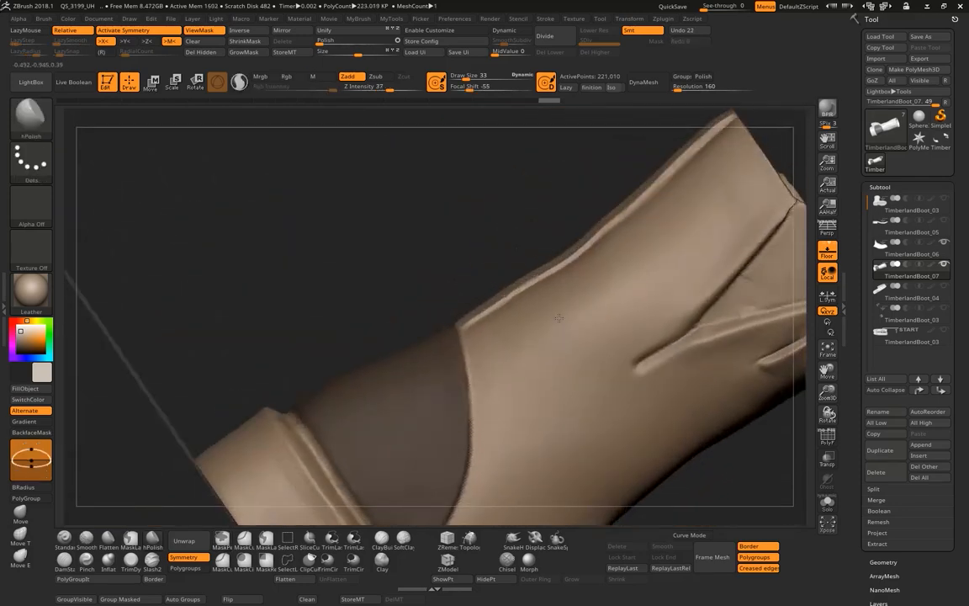
{"action": "mouse_move", "coordinate": [450, 231]}
{"action": "left_mouse_down", "text": "alt"}
{"action": "mouse_move", "coordinate": [489, 352]}
{"action": "mouse_move", "coordinate": [425, 189]}
{"action": "mouse_move", "coordinate": [359, 76]}
{"action": "left_mouse_up", "text": "alt"}
{"action": "left_click", "coordinate": [452, 384], "text": "ctrl"}
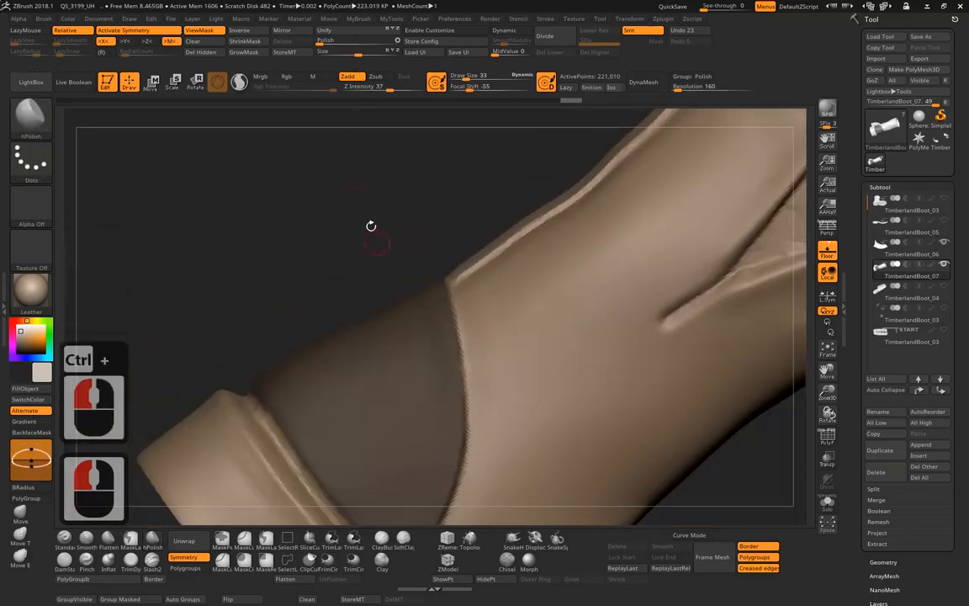
{"action": "left_click_drag", "start_coordinate": [370, 225], "coordinate": [342, 92], "text": "alt"}
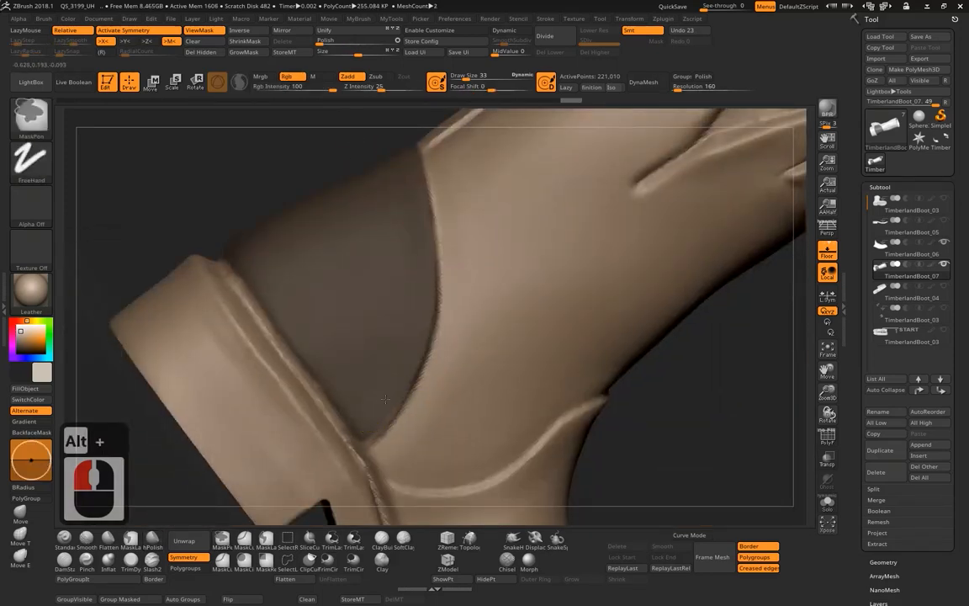
{"action": "left_click", "coordinate": [363, 436], "text": "ctrl"}
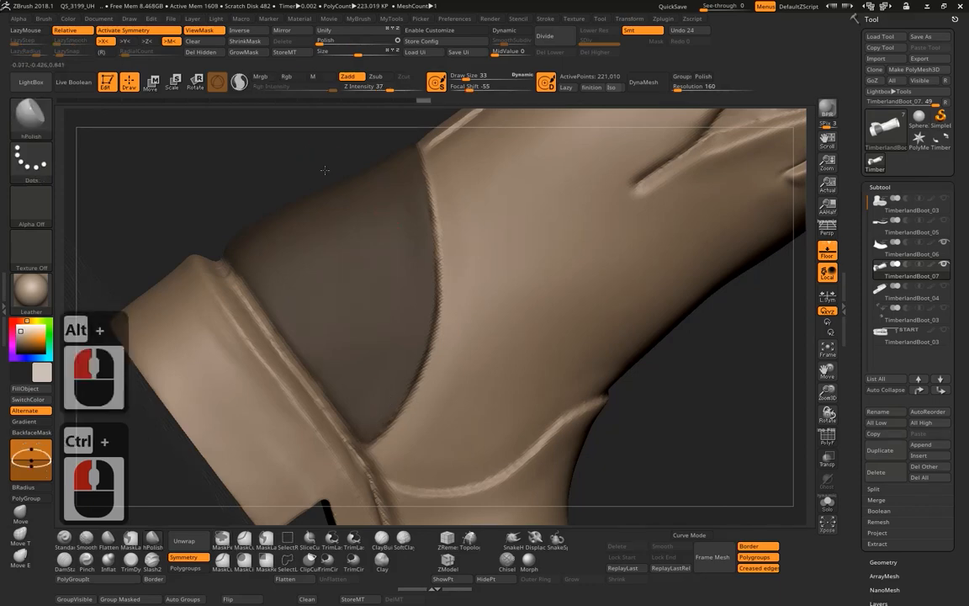
- Undo the stray mask dab and touch up the mask along the lower half of the heel patch's curved front edge
{"action": "left_click_drag", "start_coordinate": [325, 170], "coordinate": [378, 244], "text": "alt"}
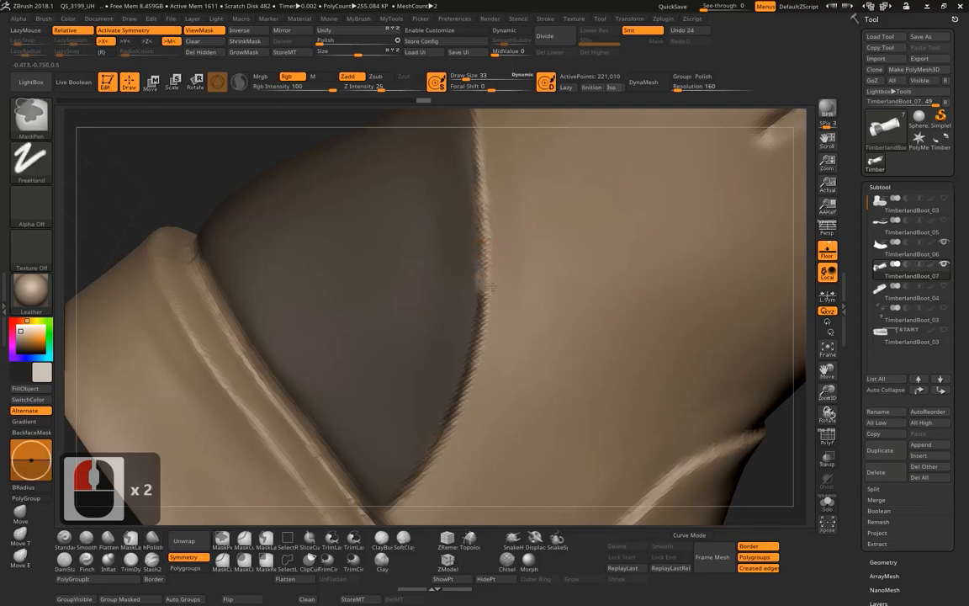
{"action": "key", "text": "ctrl+z"}
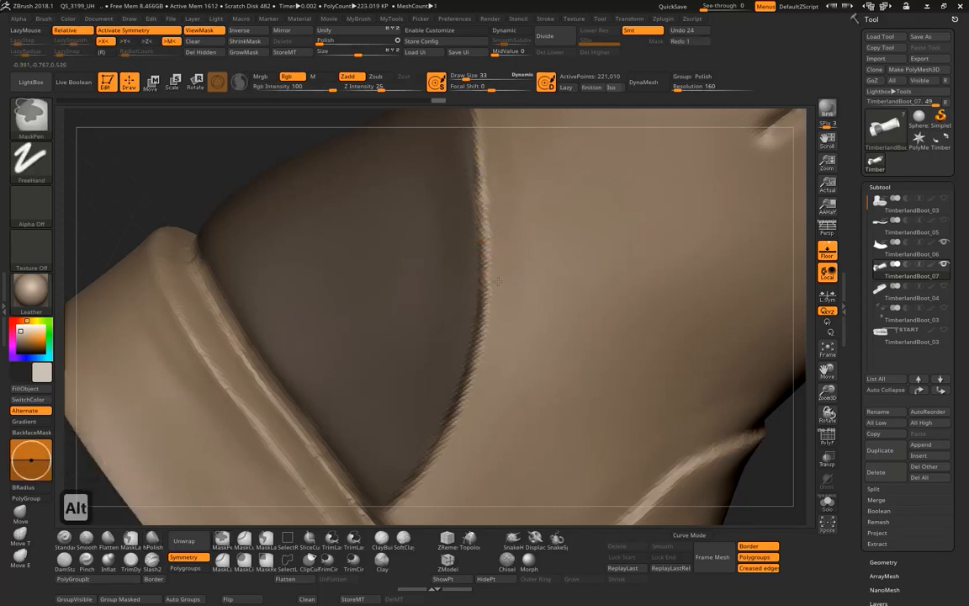
{"action": "left_click", "coordinate": [500, 219], "text": "ctrl"}
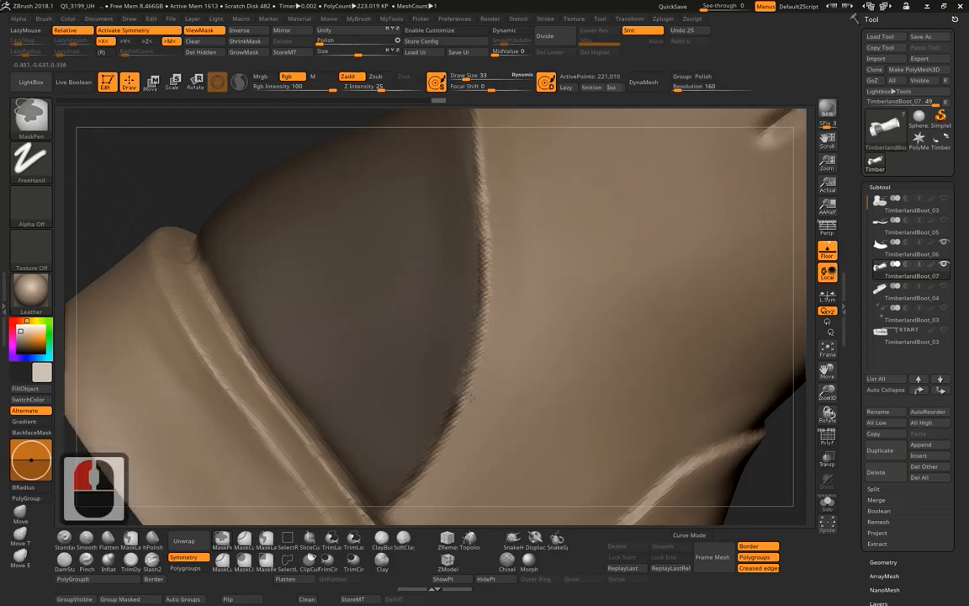
{"action": "left_click", "coordinate": [435, 476], "text": "ctrl"}
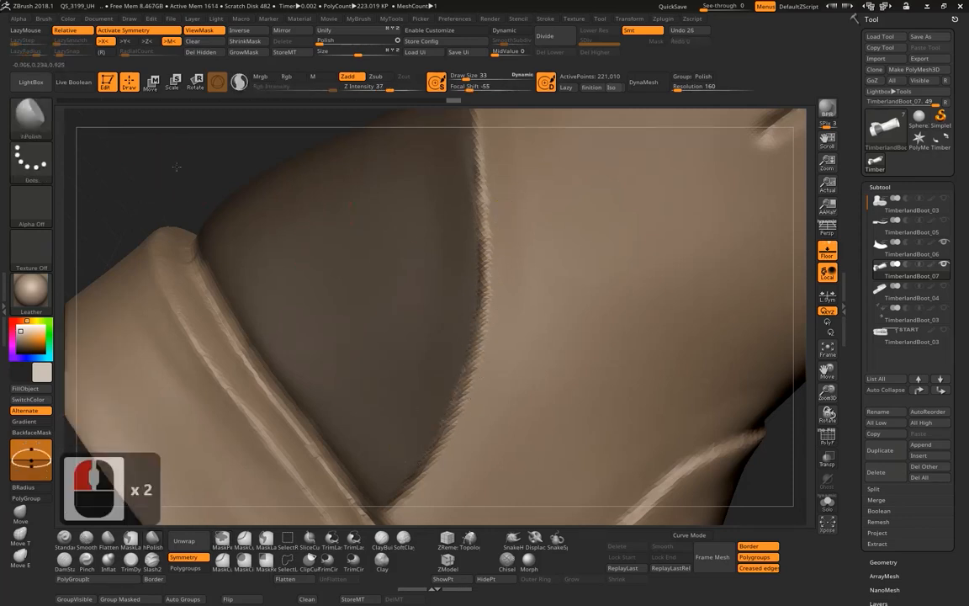
- Set the draw size to 95 and erase the mask from the centre of the heel patch, leaving a masked band around it
{"action": "mouse_move", "coordinate": [176, 167]}
{"action": "left_mouse_down", "text": "alt"}
{"action": "mouse_move", "coordinate": [210, 212]}
{"action": "mouse_move", "coordinate": [405, 201]}
{"action": "left_mouse_up", "text": "alt"}
{"action": "left_click_drag", "start_coordinate": [561, 228], "coordinate": [561, 255], "text": "alt"}
{"action": "key", "text": "space"}
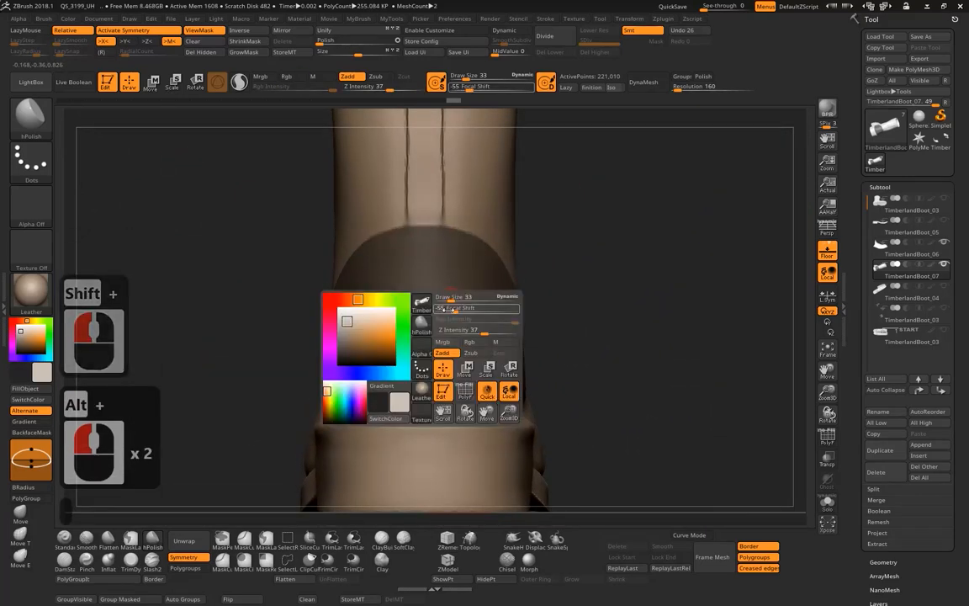
{"action": "left_click_drag", "start_coordinate": [451, 297], "coordinate": [462, 298]}
{"action": "left_click_drag", "start_coordinate": [581, 252], "coordinate": [660, 260]}
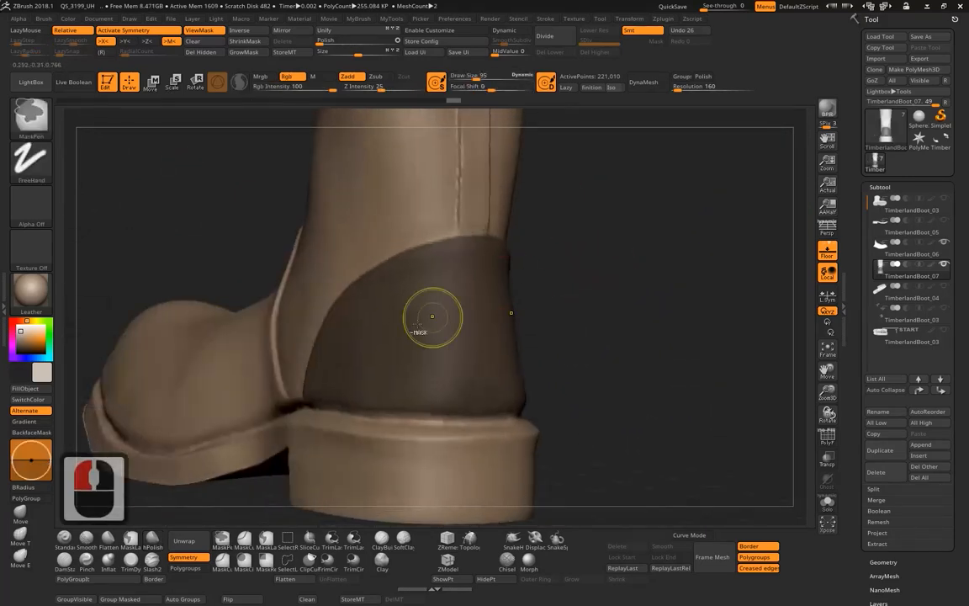
{"action": "mouse_move", "coordinate": [375, 338]}
{"action": "left_mouse_down", "text": "ctrl+alt"}
{"action": "mouse_move", "coordinate": [463, 292]}
{"action": "mouse_move", "coordinate": [379, 337]}
{"action": "mouse_move", "coordinate": [505, 349]}
{"action": "mouse_move", "coordinate": [459, 325]}
{"action": "left_mouse_up", "text": "ctrl+alt"}
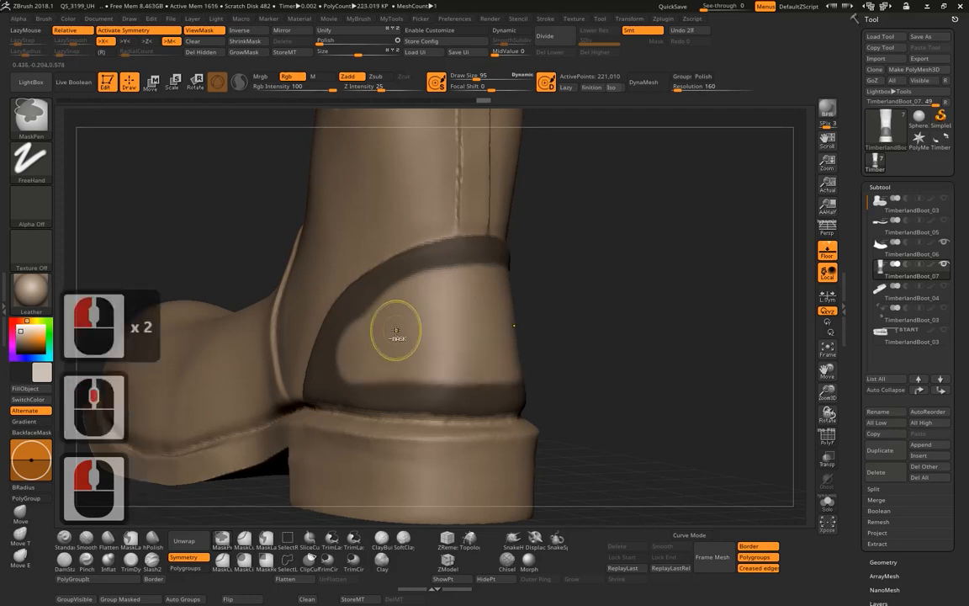
{"action": "left_click_drag", "start_coordinate": [392, 313], "coordinate": [419, 298], "text": "ctrl+alt"}
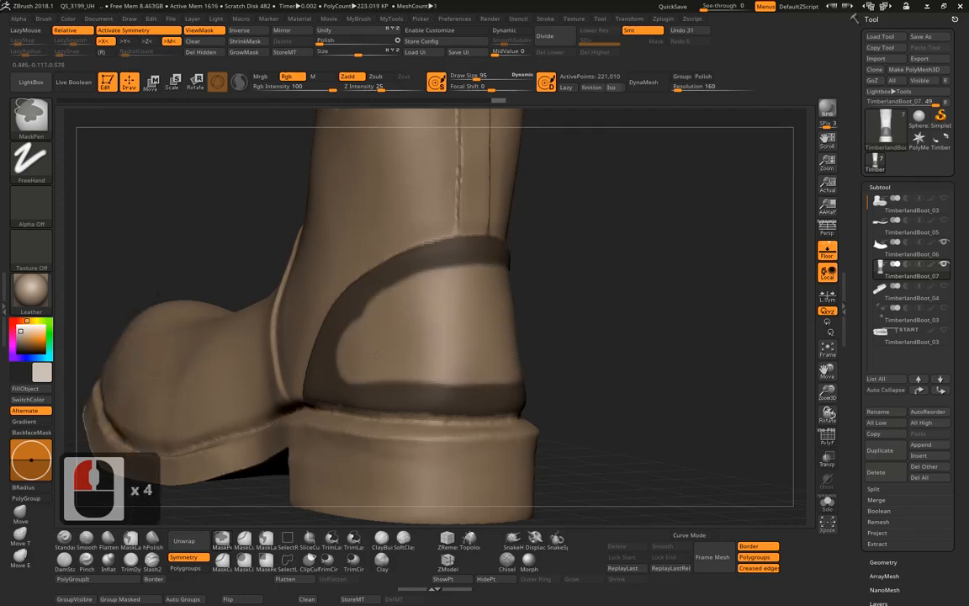
{"action": "left_click_drag", "start_coordinate": [430, 362], "coordinate": [446, 362], "text": "ctrl+alt"}
{"action": "mouse_move", "coordinate": [608, 292]}
{"action": "left_mouse_down"}
{"action": "mouse_move", "coordinate": [455, 291]}
{"action": "mouse_move", "coordinate": [604, 292]}
{"action": "mouse_move", "coordinate": [612, 286]}
{"action": "mouse_move", "coordinate": [567, 280]}
{"action": "mouse_move", "coordinate": [643, 220]}
{"action": "mouse_move", "coordinate": [665, 160]}
{"action": "mouse_move", "coordinate": [601, 235]}
{"action": "left_mouse_up"}
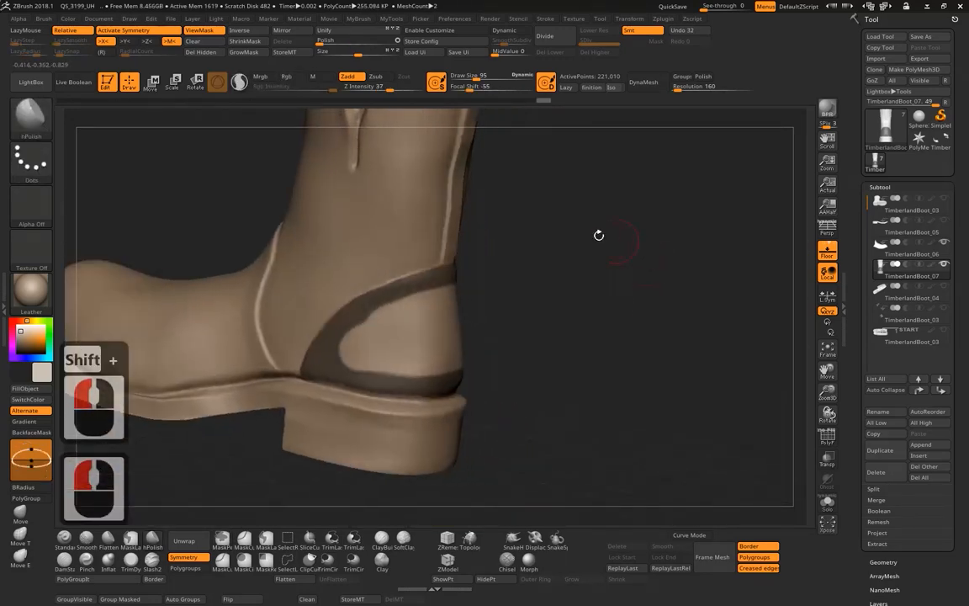
{"action": "key", "text": "h"}
{"action": "key", "text": "alt"}
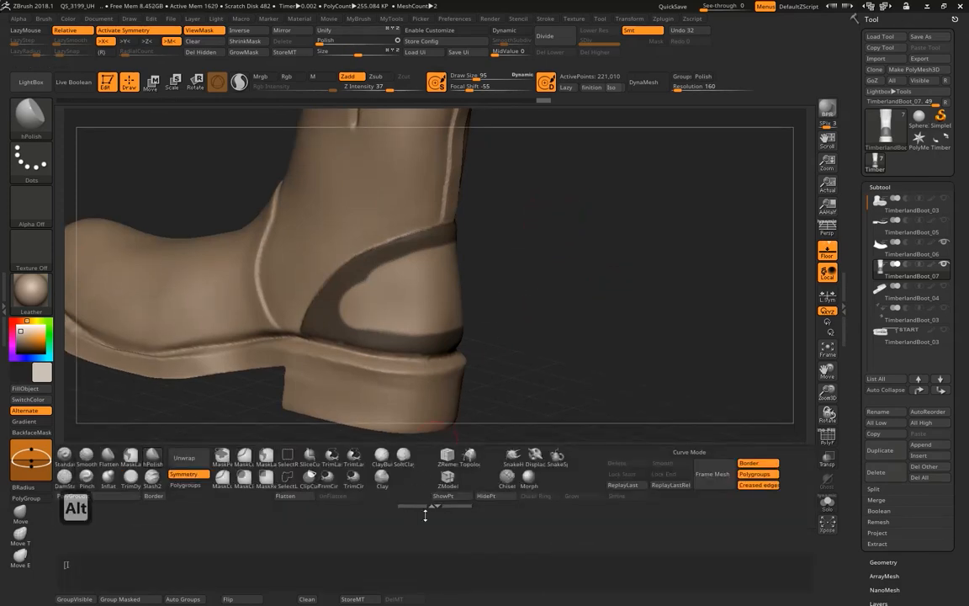
{"action": "left_click", "coordinate": [435, 506]}
{"action": "left_click", "coordinate": [434, 506]}
{"action": "double_click", "coordinate": [433, 507]}
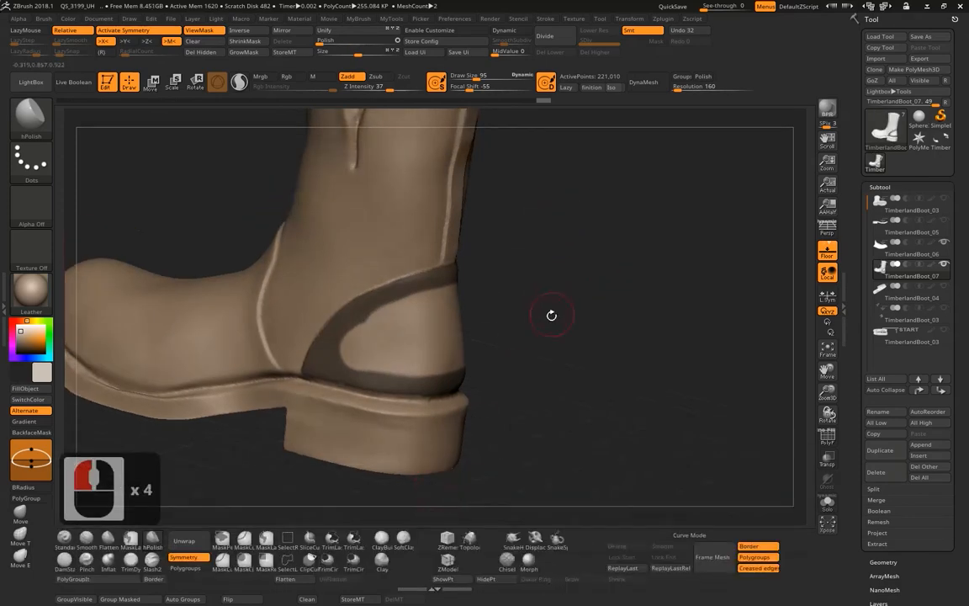
- Hide the unmasked points of the boot so only the masked heel band remains visible on the active subtool
{"action": "left_click_drag", "start_coordinate": [602, 295], "coordinate": [632, 334], "text": "alt"}
{"action": "left_click_drag", "start_coordinate": [800, 424], "coordinate": [857, 310]}
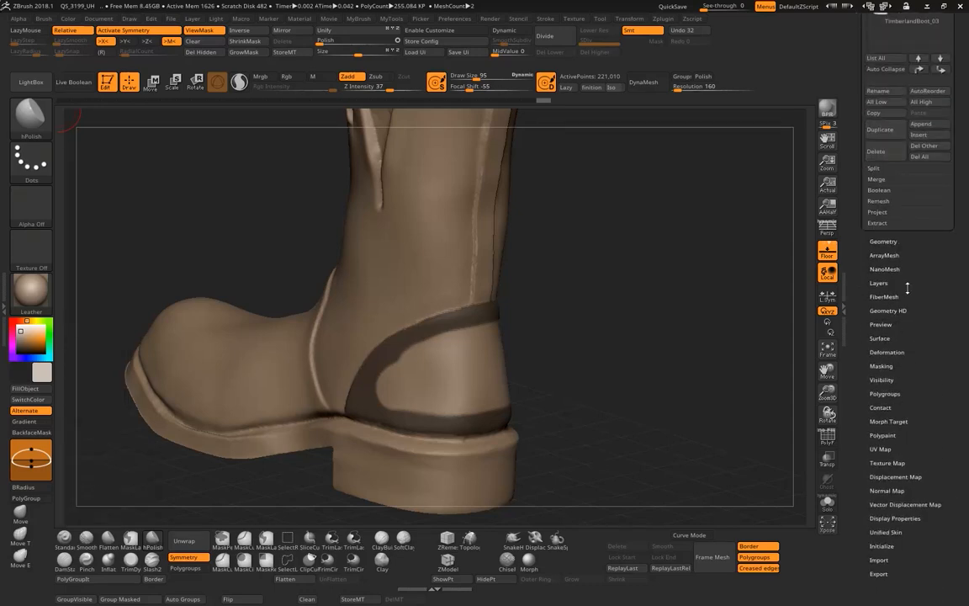
{"action": "left_click", "coordinate": [932, 397]}
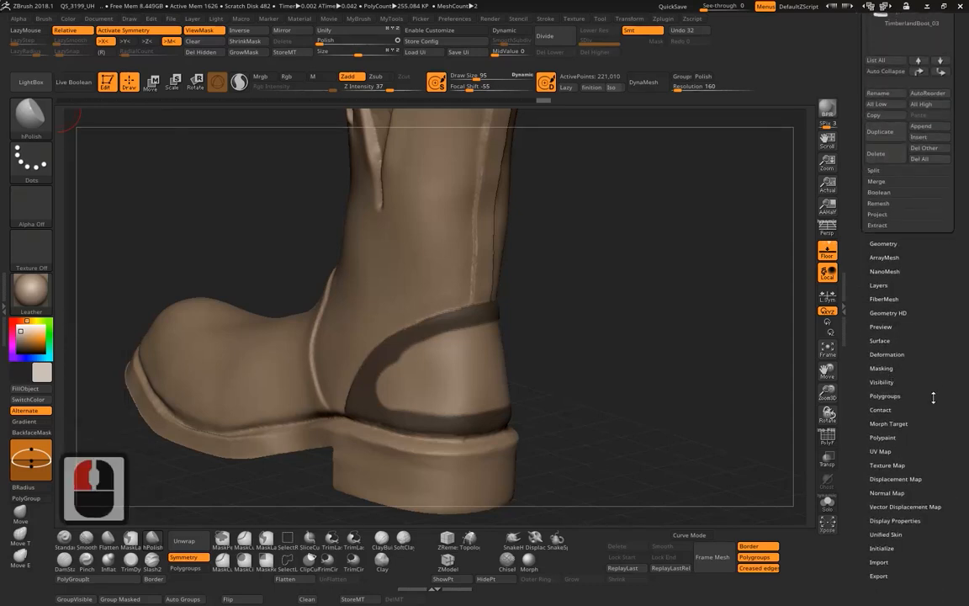
{"action": "left_click", "coordinate": [892, 386]}
{"action": "left_click_drag", "start_coordinate": [933, 331], "coordinate": [932, 425]}
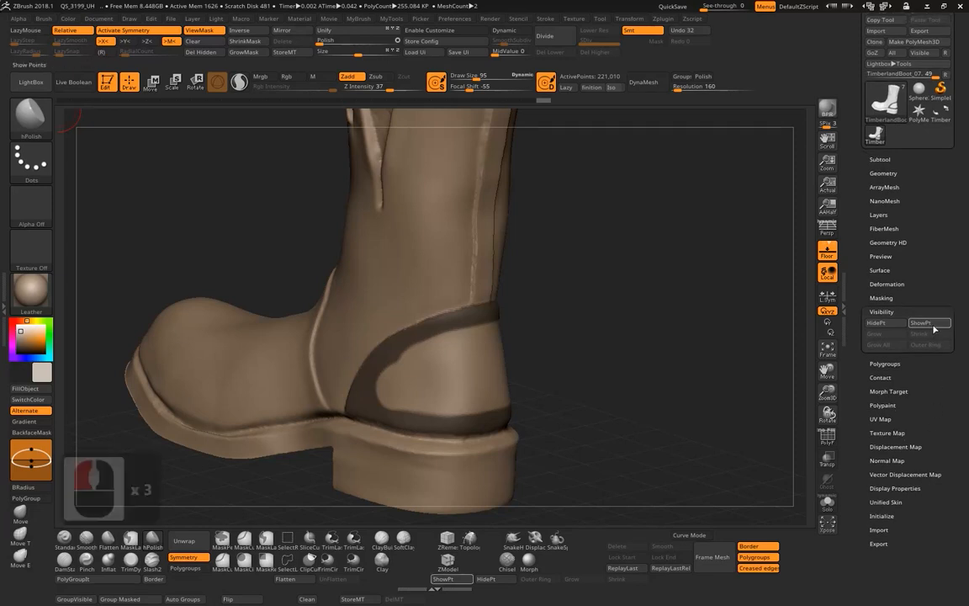
{"action": "left_click", "coordinate": [890, 324]}
{"action": "left_click_drag", "start_coordinate": [634, 267], "coordinate": [633, 267], "text": "alt"}
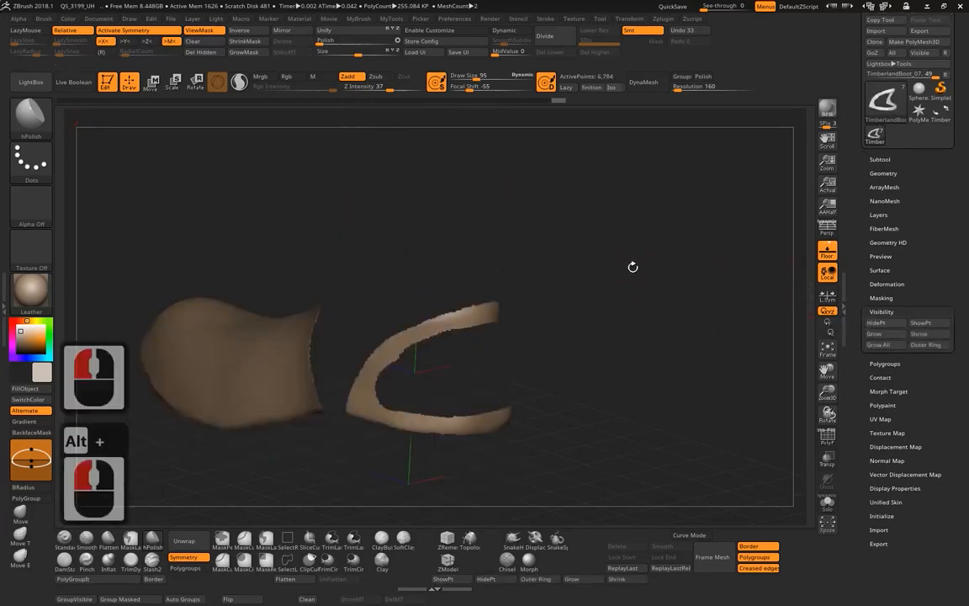
- Hide the TimberlandBoot_06 vamp subtool, leaving only the TimberlandBoot_07 heel band in view
{"action": "left_click", "coordinate": [880, 159]}
{"action": "left_click", "coordinate": [942, 215]}
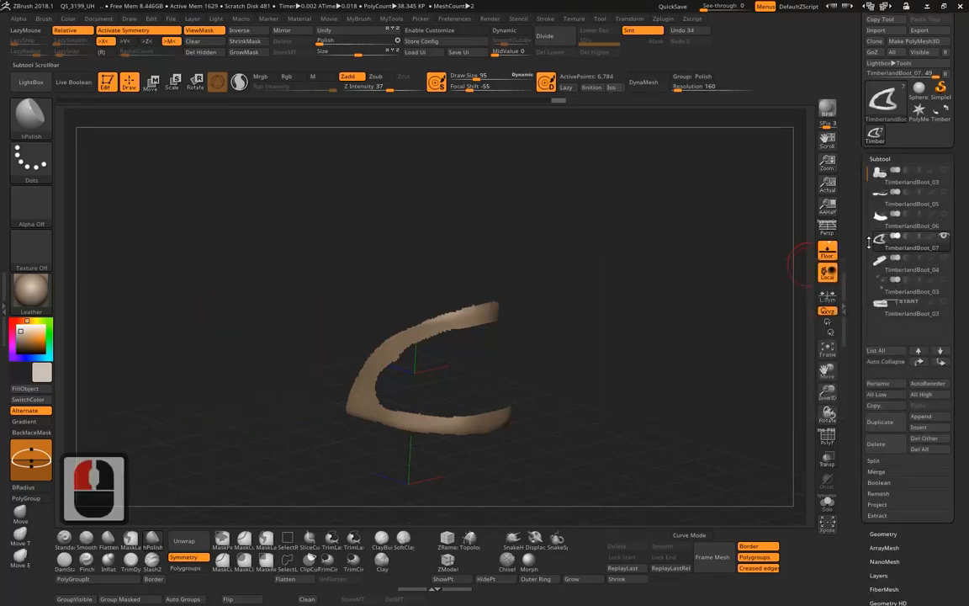
{"action": "mouse_move", "coordinate": [865, 202]}
{"action": "left_mouse_down"}
{"action": "mouse_move", "coordinate": [866, 192]}
{"action": "mouse_move", "coordinate": [869, 222]}
{"action": "left_mouse_up"}
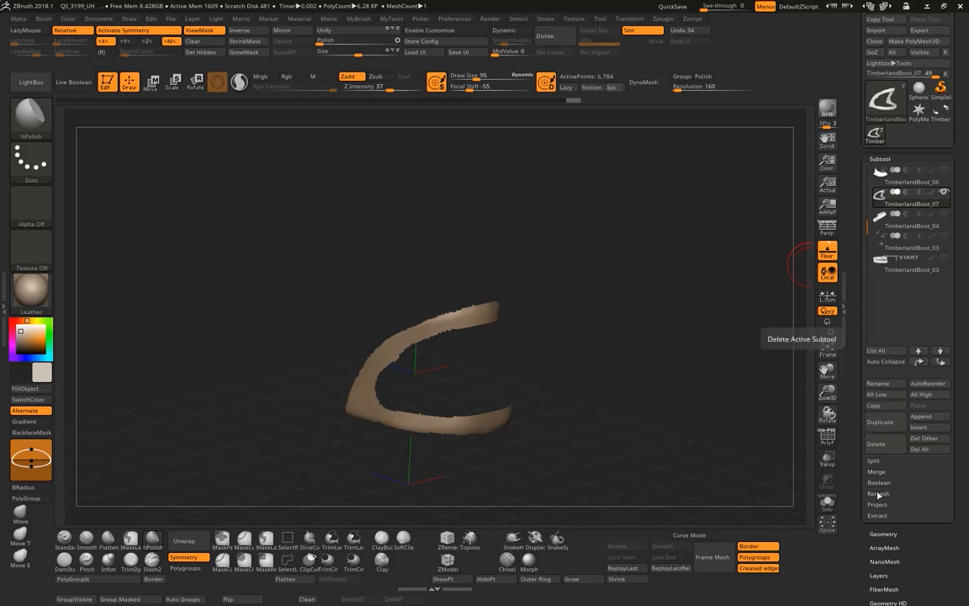
- Clear the mask on the isolated heel band
{"action": "left_click_drag", "start_coordinate": [866, 543], "coordinate": [861, 453]}
{"action": "left_click_drag", "start_coordinate": [614, 464], "coordinate": [612, 465]}
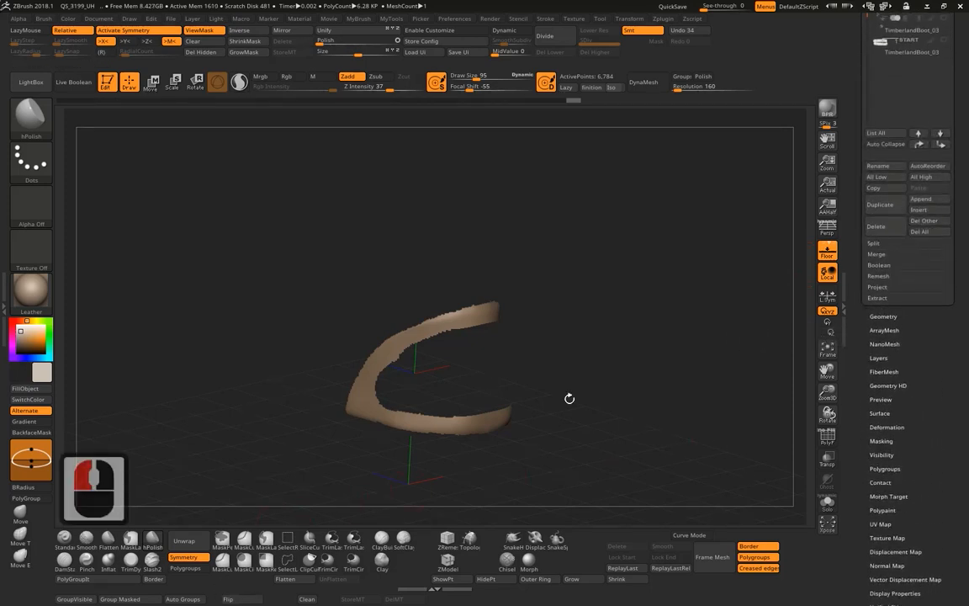
{"action": "left_click_drag", "start_coordinate": [923, 333], "coordinate": [922, 341]}
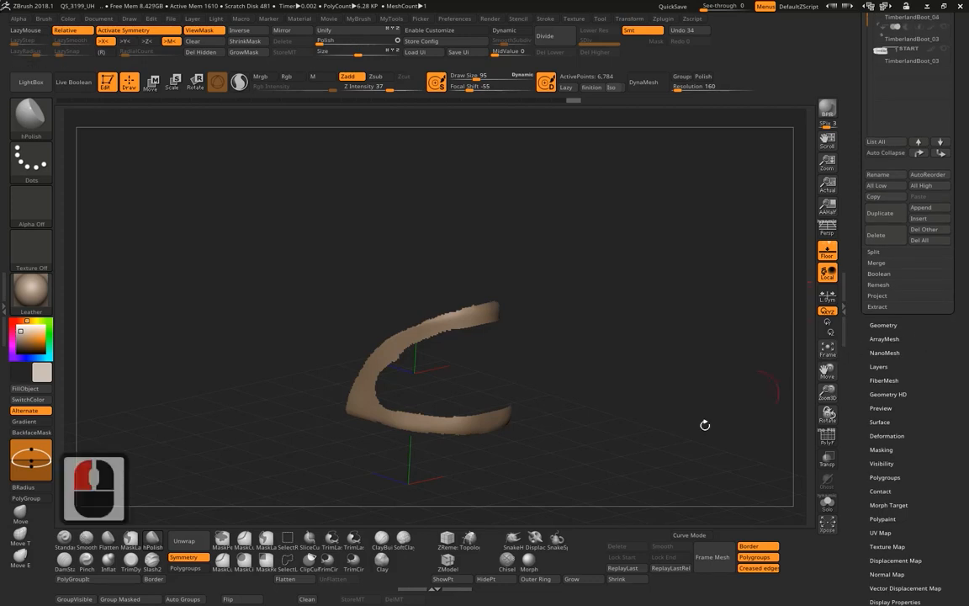
{"action": "left_click", "coordinate": [885, 325]}
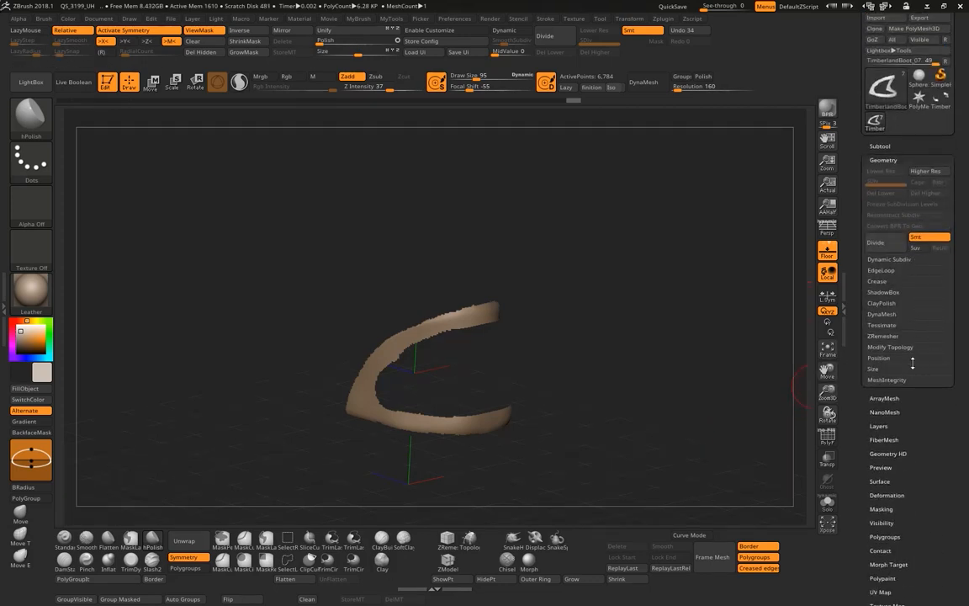
{"action": "left_click_drag", "start_coordinate": [918, 395], "coordinate": [921, 378]}
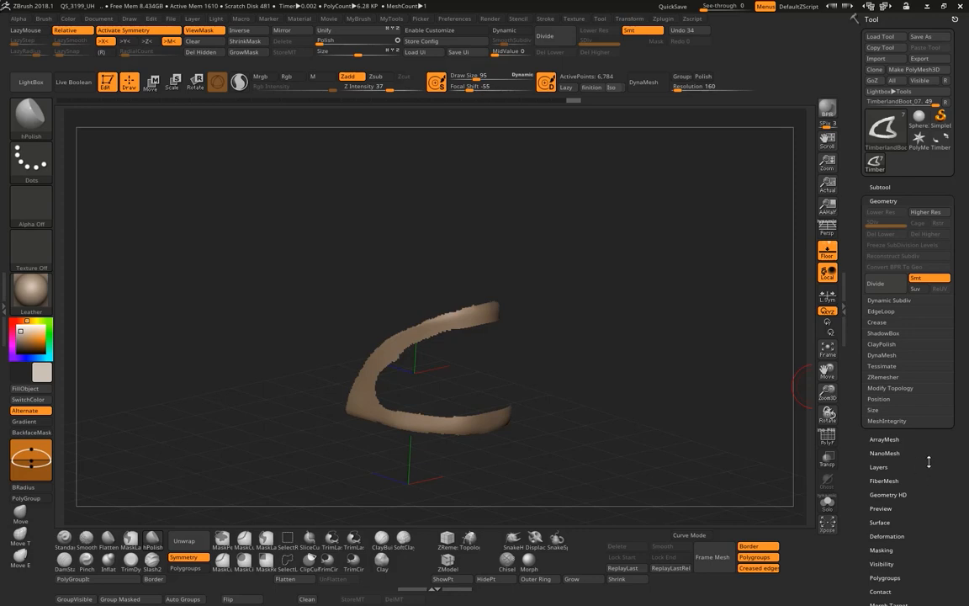
{"action": "left_click_drag", "start_coordinate": [929, 462], "coordinate": [928, 452]}
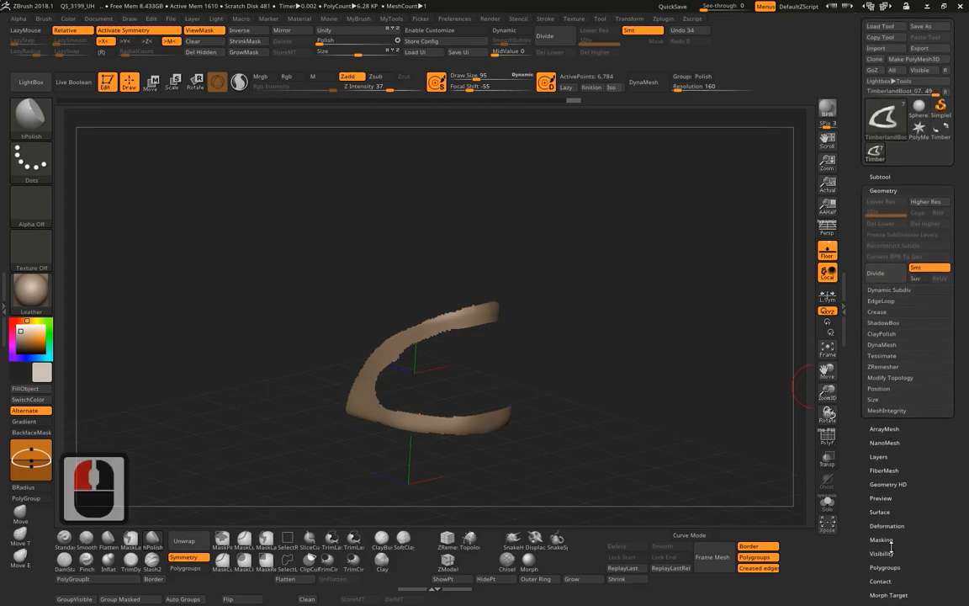
{"action": "left_click_drag", "start_coordinate": [891, 548], "coordinate": [909, 529]}
{"action": "left_click", "coordinate": [882, 543]}
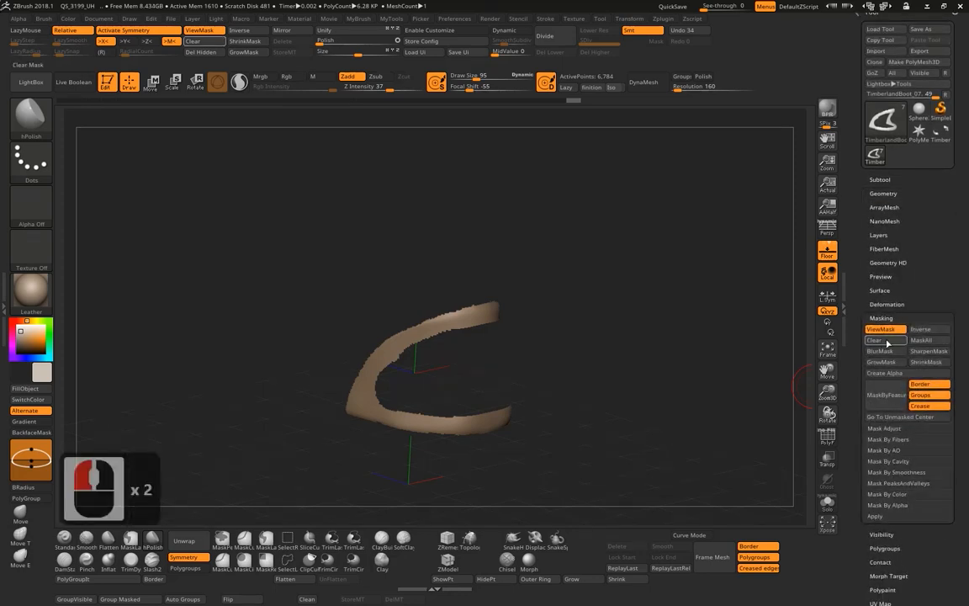
{"action": "left_click", "coordinate": [879, 340]}
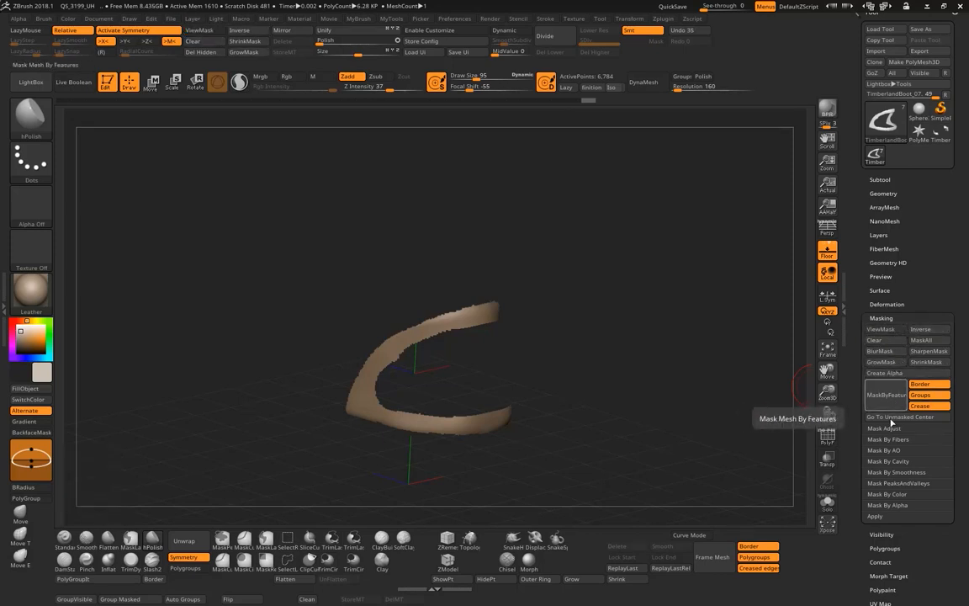
- Assign the visible heel band its own polygroup and turn on the PolyFrame display
{"action": "left_click_drag", "start_coordinate": [934, 279], "coordinate": [930, 260]}
{"action": "left_click", "coordinate": [897, 552]}
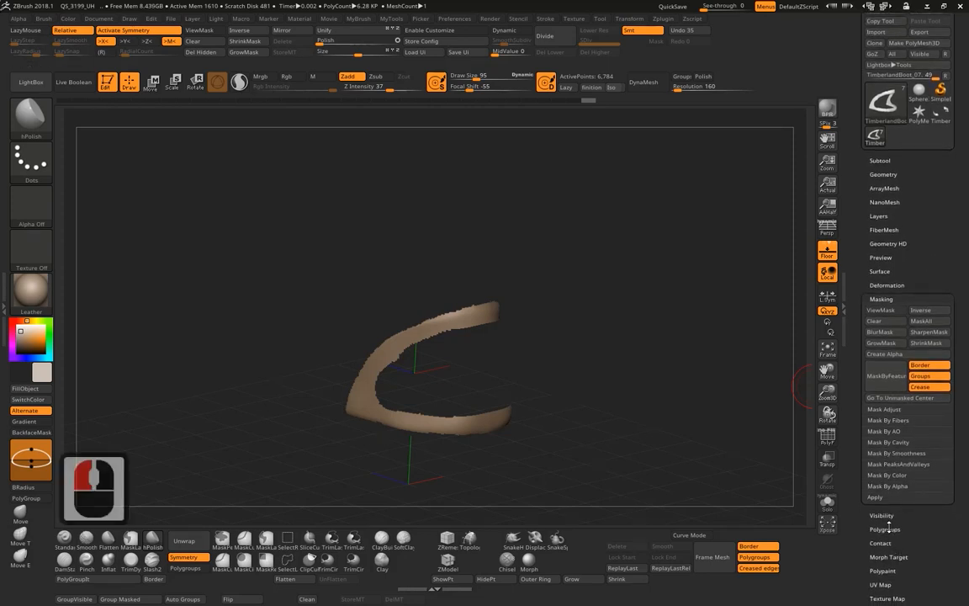
{"action": "left_click", "coordinate": [889, 527]}
{"action": "left_click_drag", "start_coordinate": [940, 297], "coordinate": [937, 283]}
{"action": "left_click", "coordinate": [887, 327]}
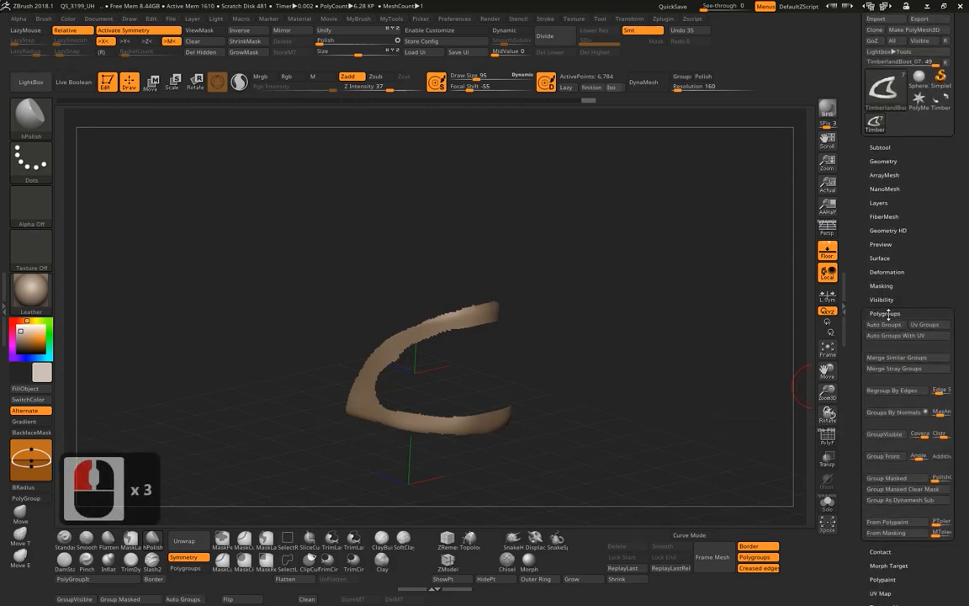
{"action": "left_click", "coordinate": [828, 435]}
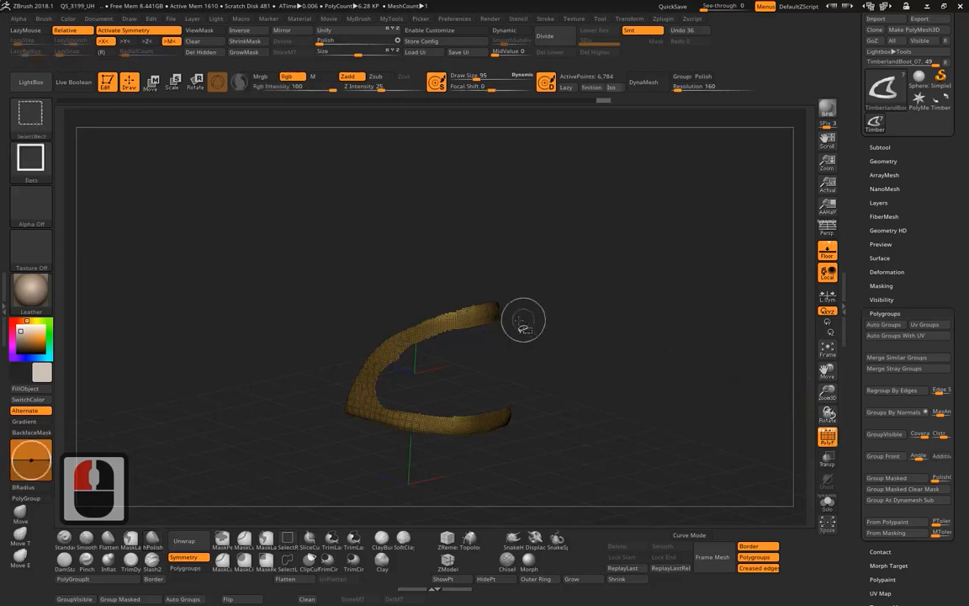
- Invert the visibility to show the rest of the boot instead of the heel band
{"action": "left_click", "coordinate": [508, 321], "text": "ctrl+shift"}
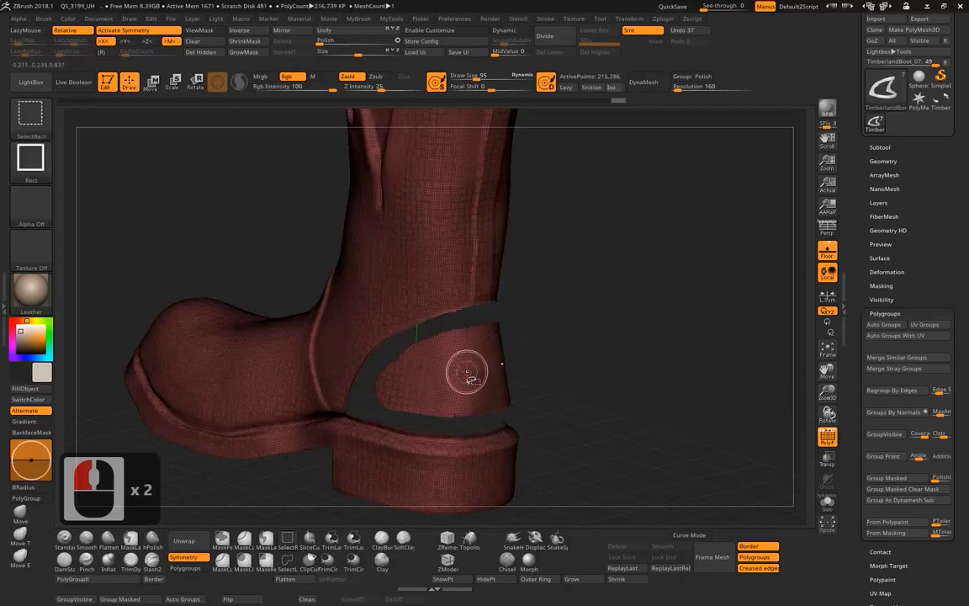
{"action": "left_click", "coordinate": [469, 375], "text": "ctrl+shift"}
{"action": "left_click", "coordinate": [483, 330], "text": "ctrl+shift"}
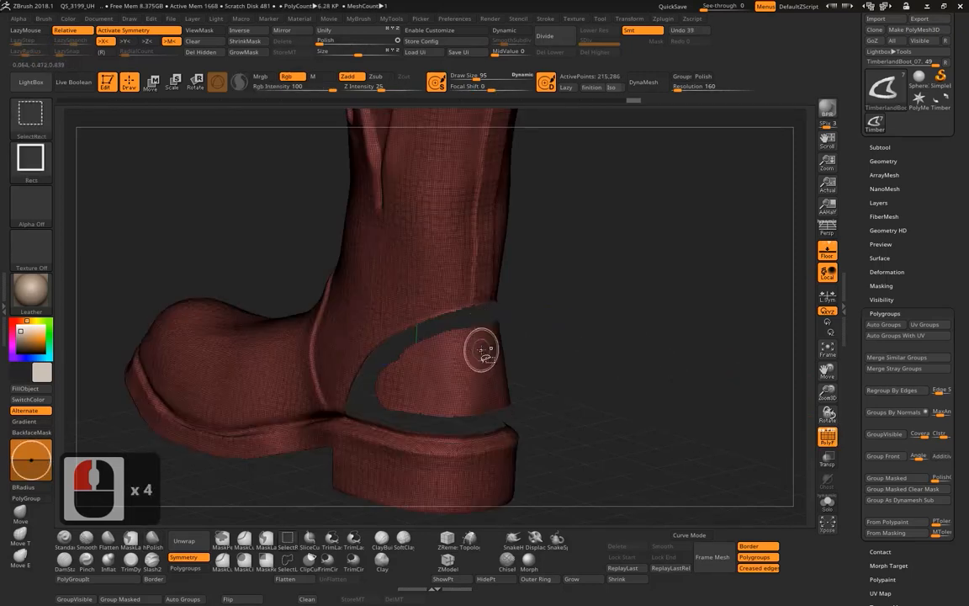
- Run Auto Groups on the visible parts of the boot and hide the inner heel piece
{"action": "left_click", "coordinate": [880, 325]}
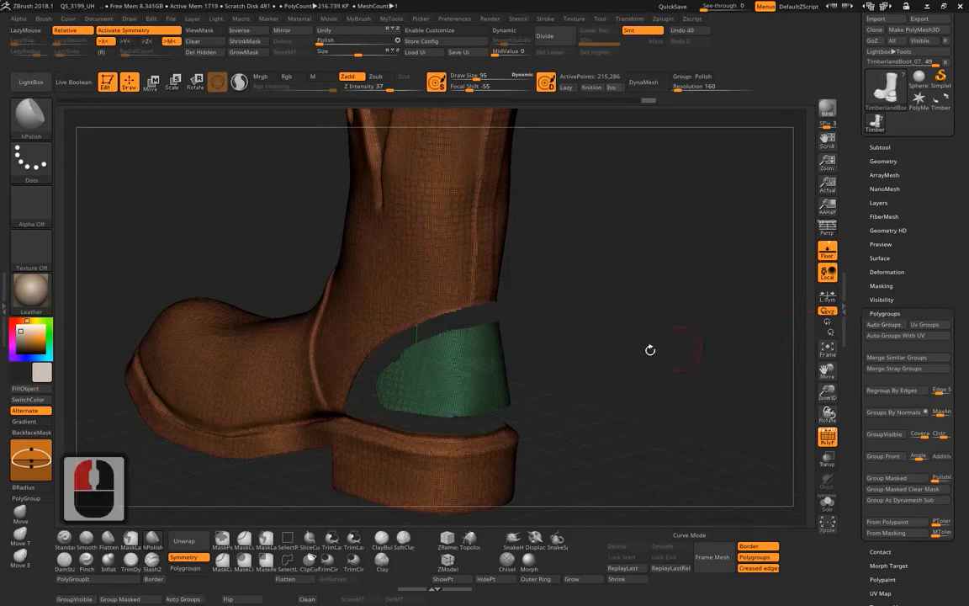
{"action": "left_click", "coordinate": [458, 340], "text": "ctrl+alt+shift"}
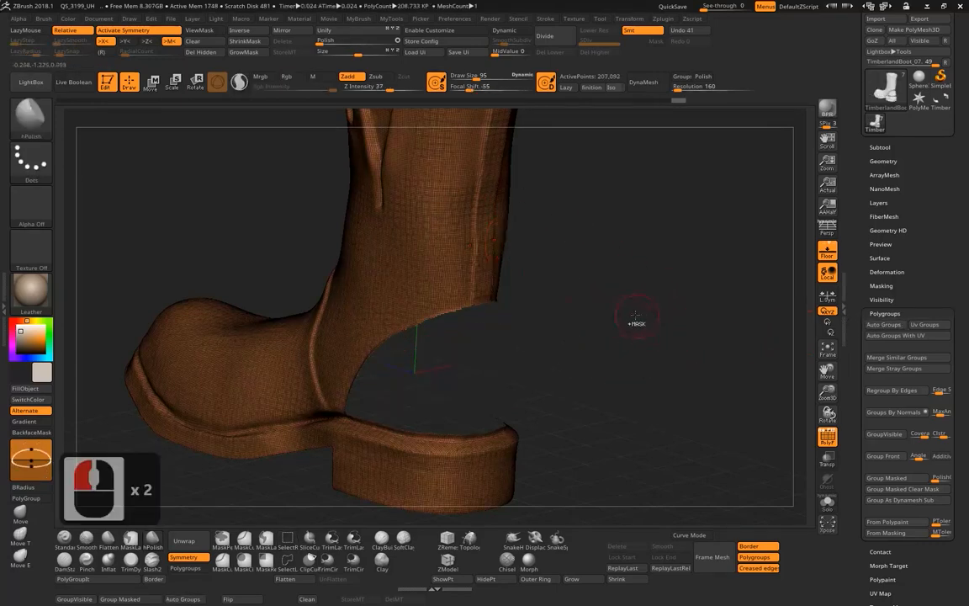
- Isolate the heel patch and run Auto Groups so its border and inner area share one polygroup
{"action": "left_click", "coordinate": [526, 266], "text": "ctrl+shift"}
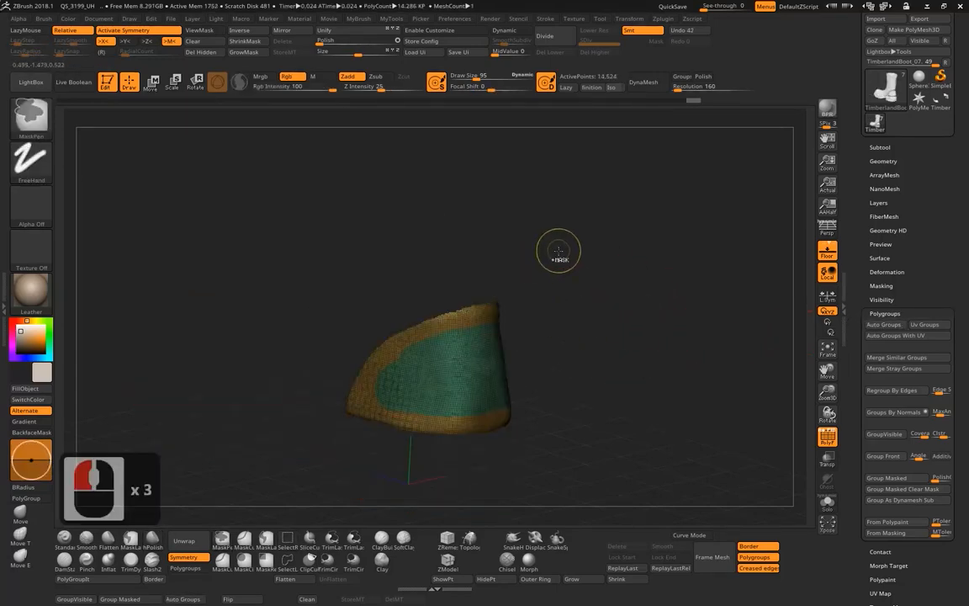
{"action": "left_click", "coordinate": [884, 313]}
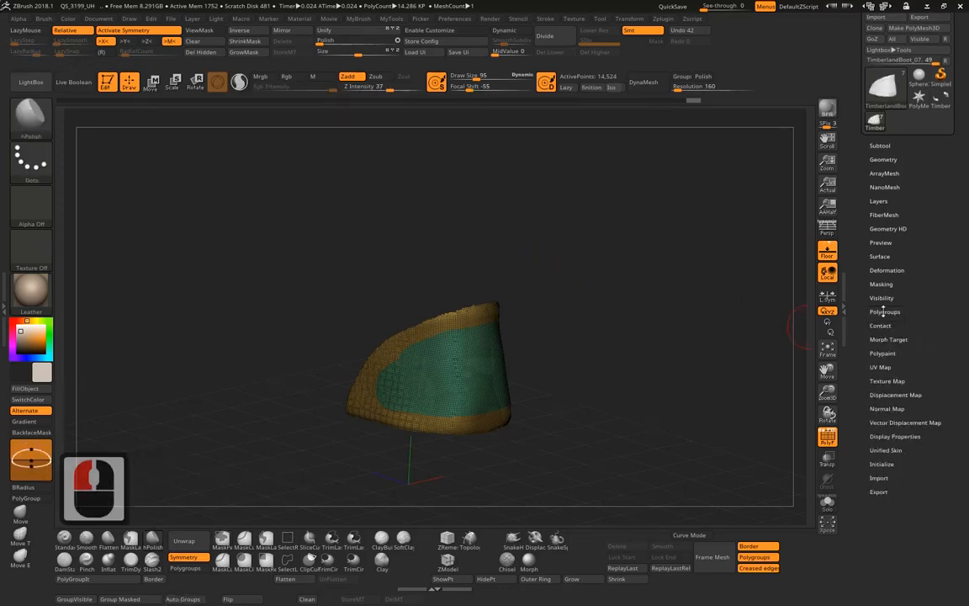
{"action": "left_click", "coordinate": [884, 311]}
{"action": "left_click", "coordinate": [890, 322]}
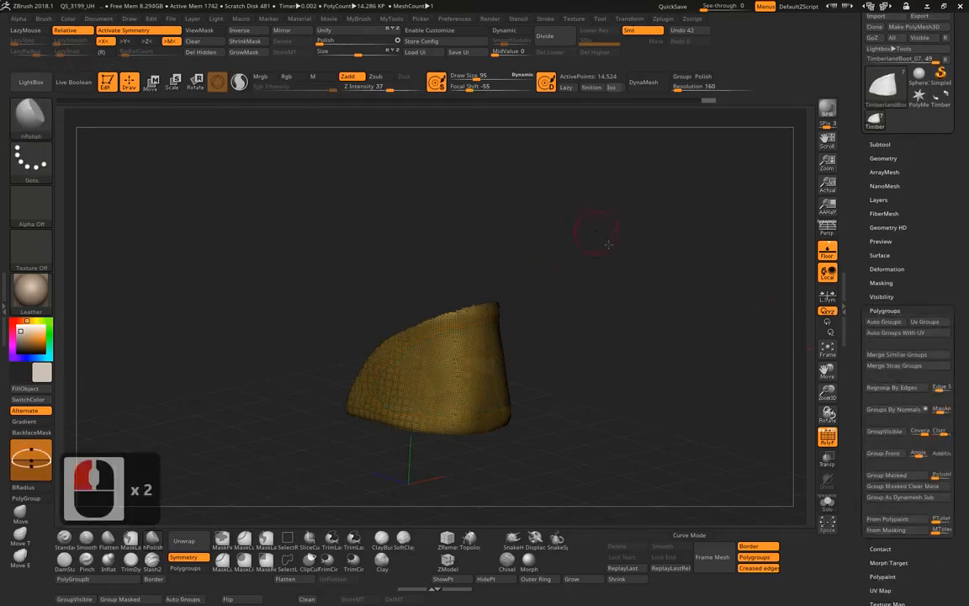
- Show the whole boot, isolate the regrouped heel patch again and delete the hidden geometry
{"action": "left_click_drag", "start_coordinate": [607, 244], "coordinate": [614, 255], "text": "alt"}
{"action": "left_click_drag", "start_coordinate": [614, 254], "coordinate": [625, 260]}
{"action": "left_click", "coordinate": [658, 280], "text": "ctrl+shift"}
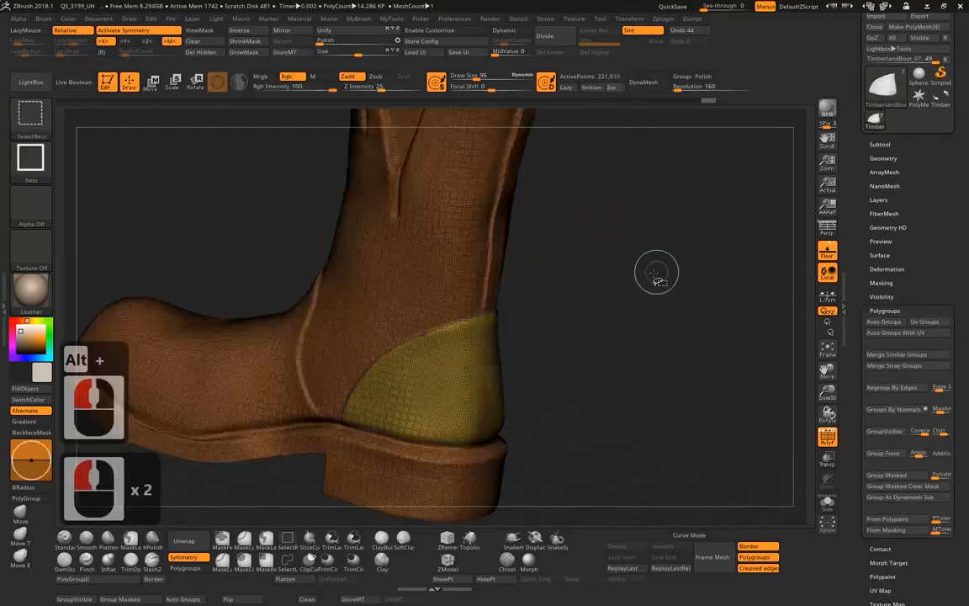
{"action": "left_click", "coordinate": [495, 255], "text": "ctrl+shift"}
{"action": "left_click", "coordinate": [480, 238], "text": "ctrl+shift"}
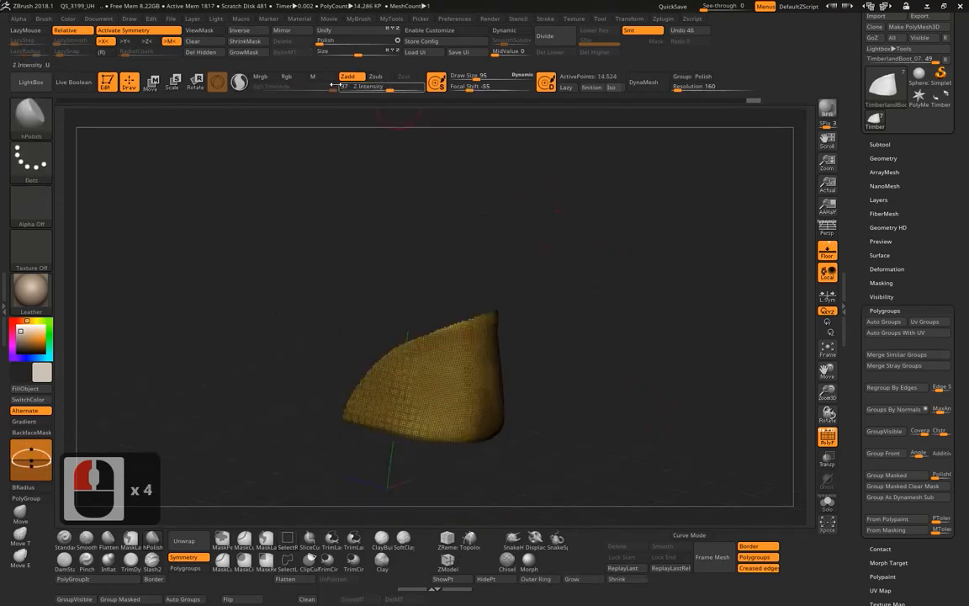
{"action": "left_click", "coordinate": [211, 55]}
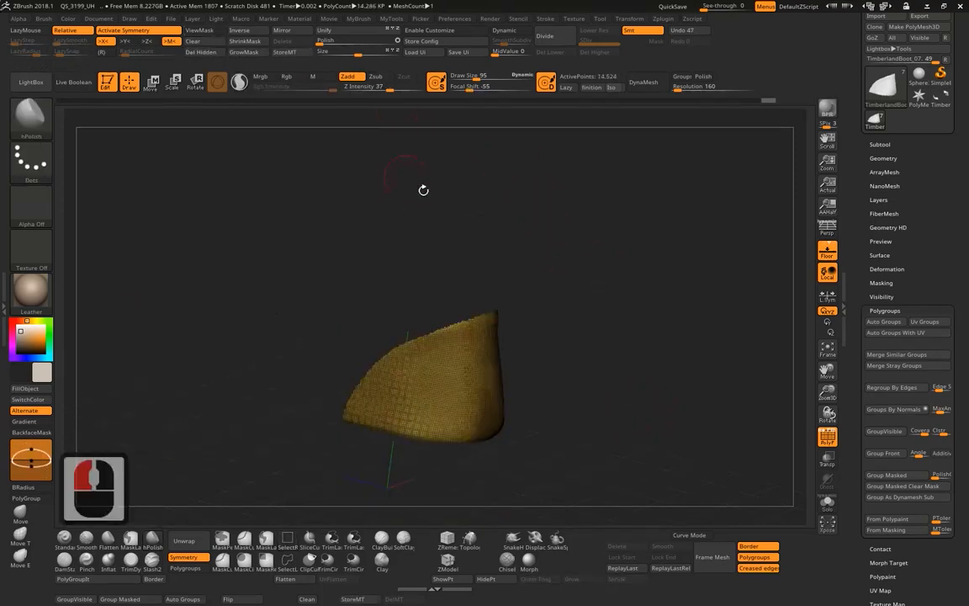
- Turn off the PolyFrame display on the separated heel patch
{"action": "left_click", "coordinate": [825, 439]}
{"action": "left_click_drag", "start_coordinate": [562, 254], "coordinate": [600, 245], "text": "alt"}
{"action": "left_click_drag", "start_coordinate": [600, 245], "coordinate": [589, 190]}
{"action": "left_click_drag", "start_coordinate": [589, 190], "coordinate": [762, 231], "text": "alt"}
- Select the full boot subtool TimberlandBoot_03 and duplicate it three times
{"action": "left_click", "coordinate": [880, 144]}
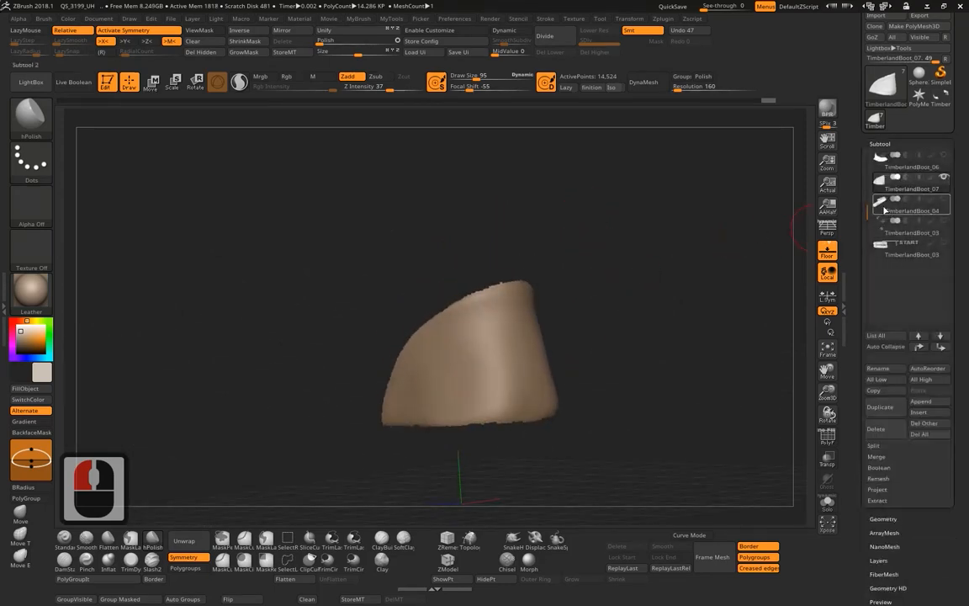
{"action": "left_click_drag", "start_coordinate": [870, 210], "coordinate": [869, 155]}
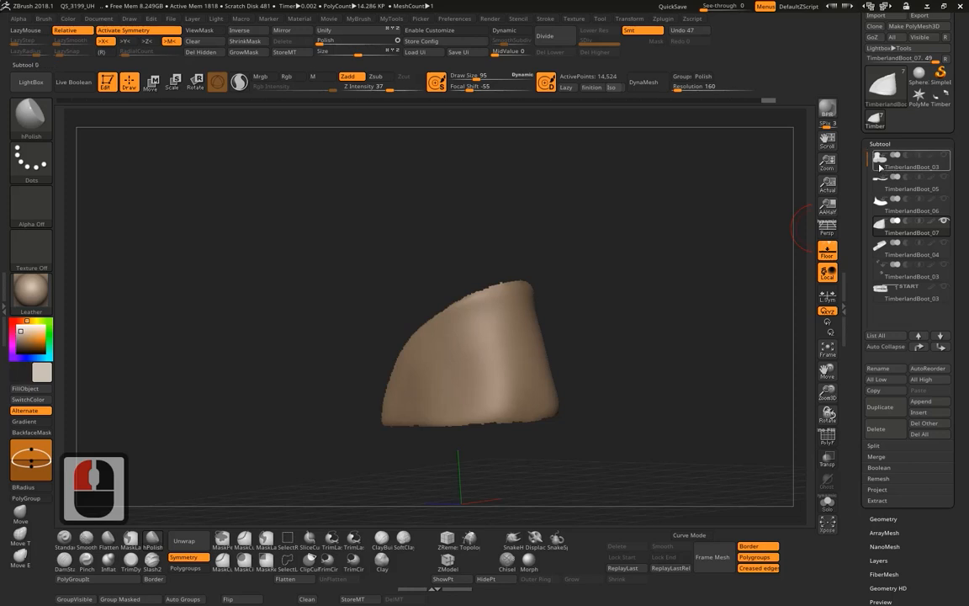
{"action": "left_click", "coordinate": [881, 167]}
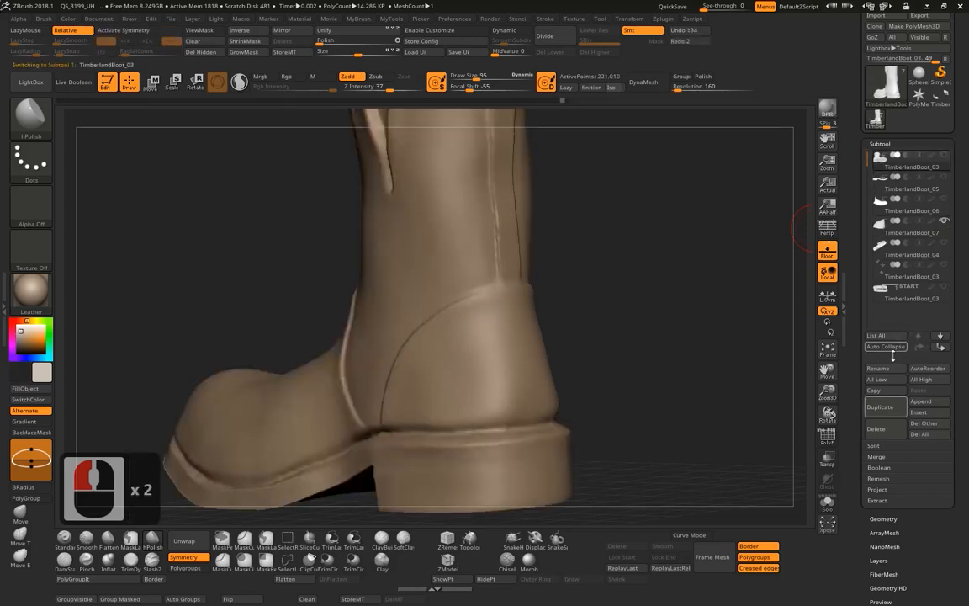
{"action": "left_click", "coordinate": [882, 407]}
{"action": "left_click", "coordinate": [882, 406]}
{"action": "left_click", "coordinate": [882, 406]}
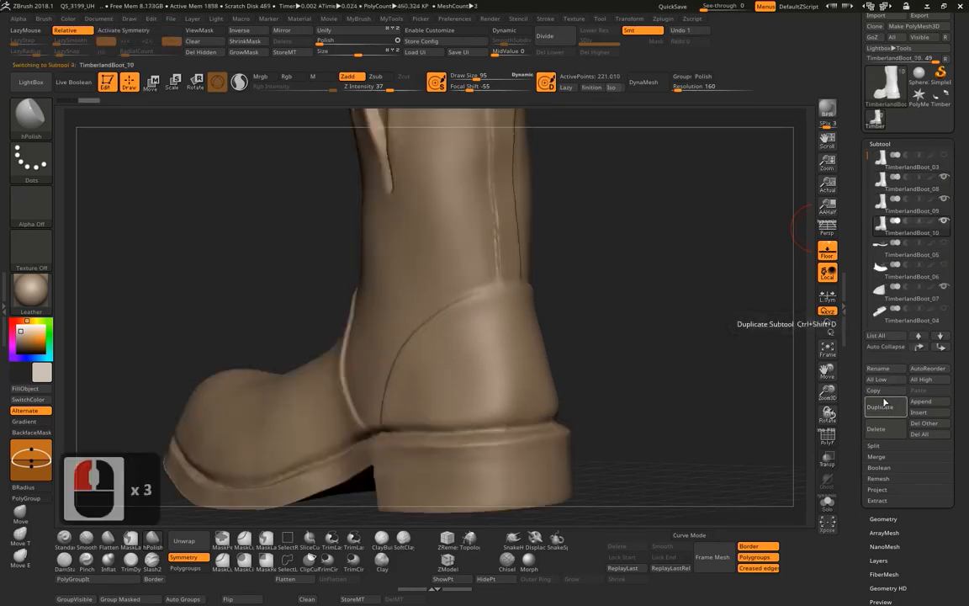
- Hide the new boot copies TimberlandBoot_08, TimberlandBoot_09 and TimberlandBoot_10
{"action": "left_click", "coordinate": [944, 192]}
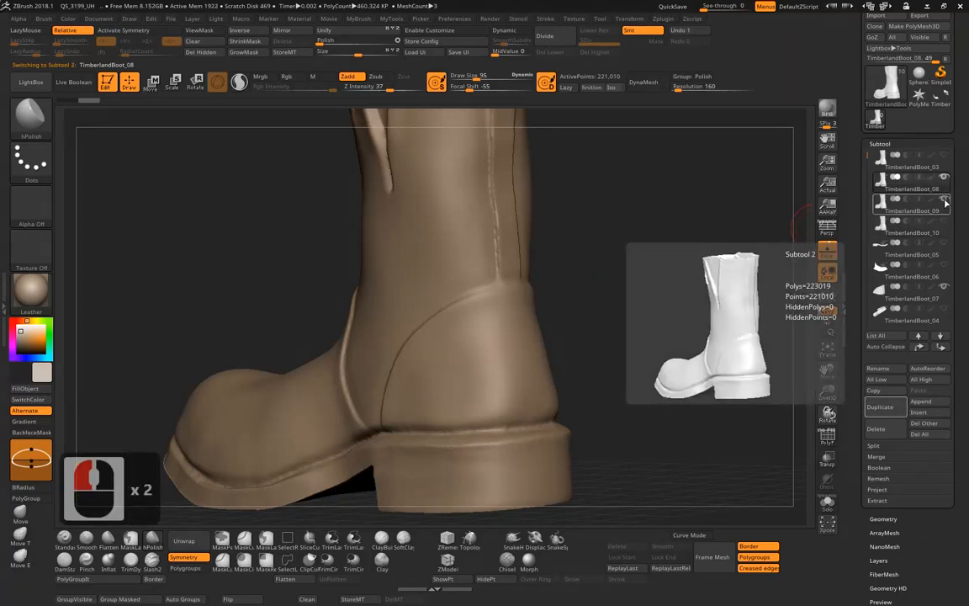
{"action": "left_click", "coordinate": [946, 192]}
{"action": "left_click", "coordinate": [949, 191]}
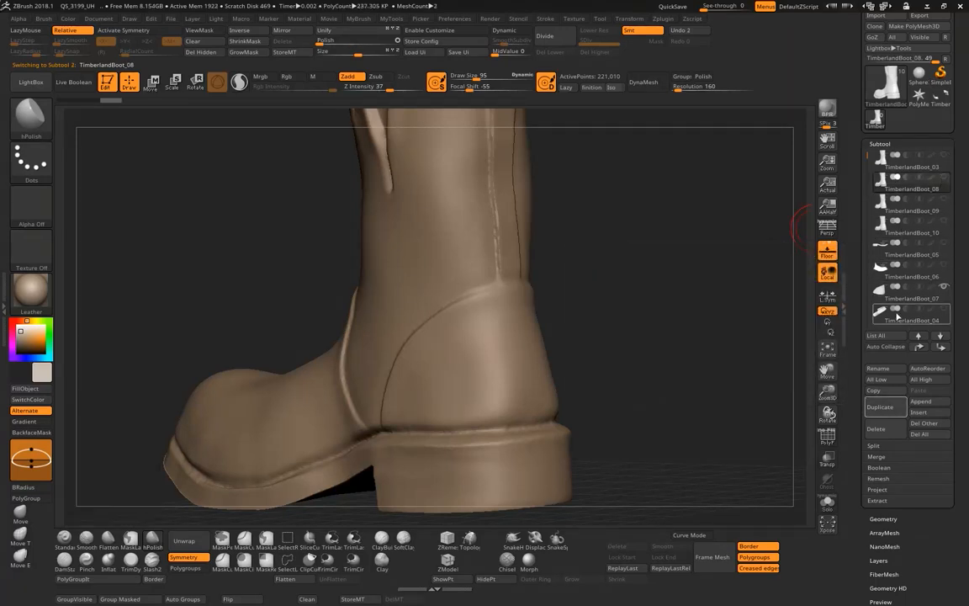
{"action": "left_click", "coordinate": [946, 310], "text": "shift"}
{"action": "left_click", "coordinate": [946, 310], "text": "shift"}
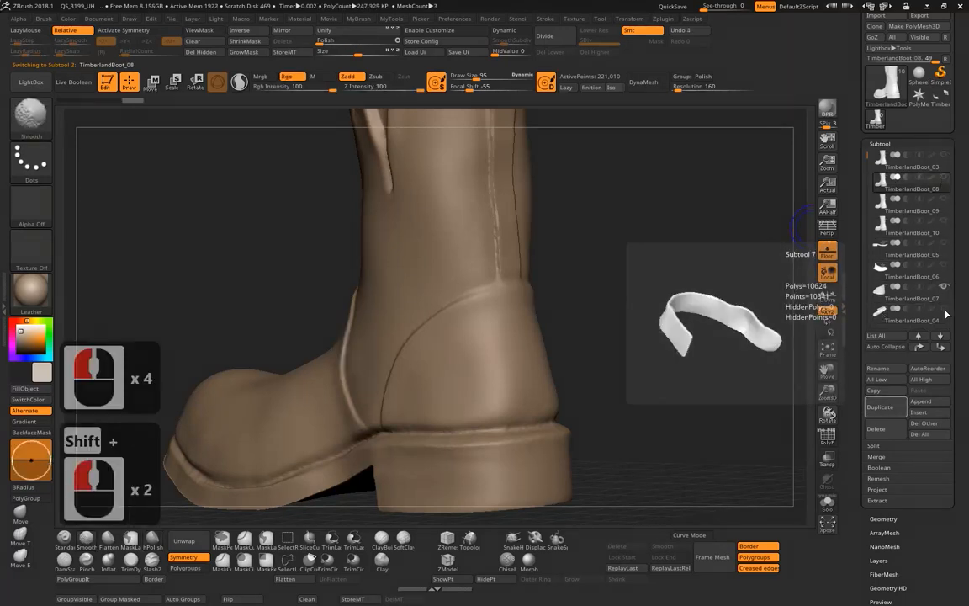
{"action": "left_click", "coordinate": [946, 309], "text": "shift"}
{"action": "left_click", "coordinate": [946, 309], "text": "shift"}
{"action": "left_click", "coordinate": [946, 310], "text": "shift"}
{"action": "left_click", "coordinate": [946, 310], "text": "shift"}
- Select the heel patch TimberlandBoot_07 and show it with TimberlandBoot_05 and TimberlandBoot_06, keeping the strap and buckle folder hidden
{"action": "left_click", "coordinate": [946, 289]}
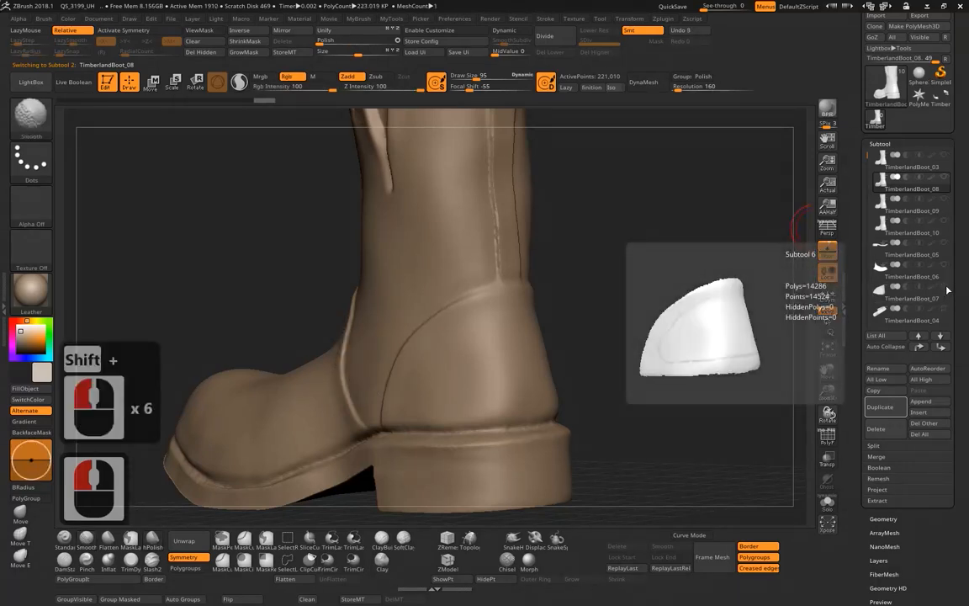
{"action": "left_click", "coordinate": [945, 295]}
{"action": "left_click", "coordinate": [948, 295], "text": "shift"}
{"action": "left_click", "coordinate": [948, 294], "text": "shift"}
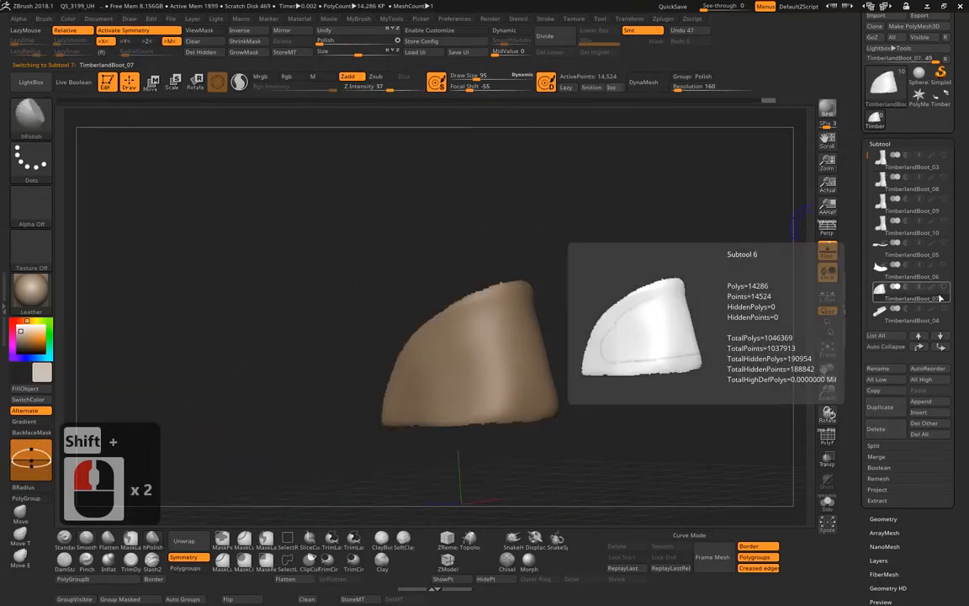
{"action": "left_click", "coordinate": [918, 303]}
{"action": "left_click", "coordinate": [944, 309]}
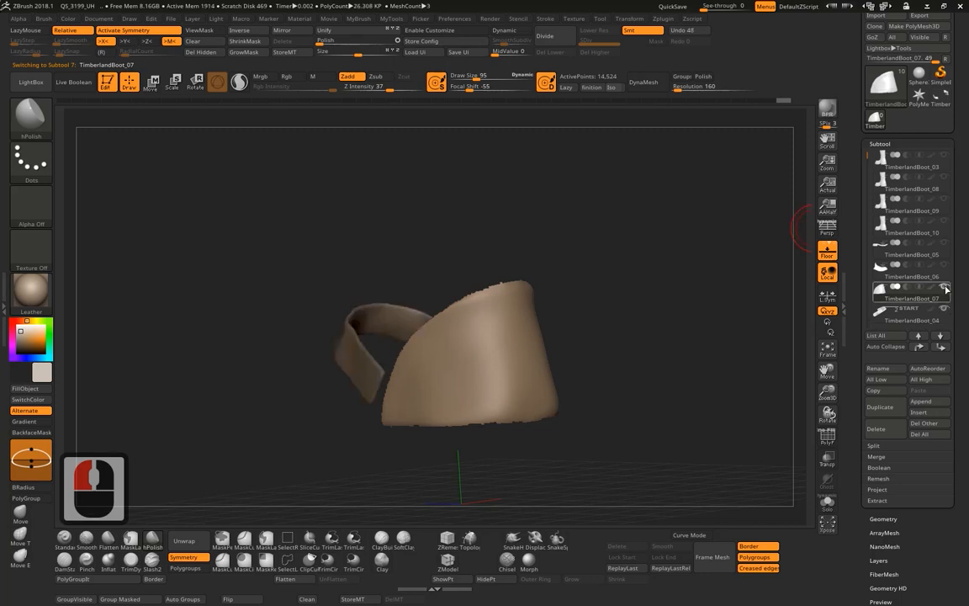
{"action": "left_click", "coordinate": [944, 265]}
{"action": "left_click", "coordinate": [944, 242]}
{"action": "left_click_drag", "start_coordinate": [691, 249], "coordinate": [670, 262], "text": "alt"}
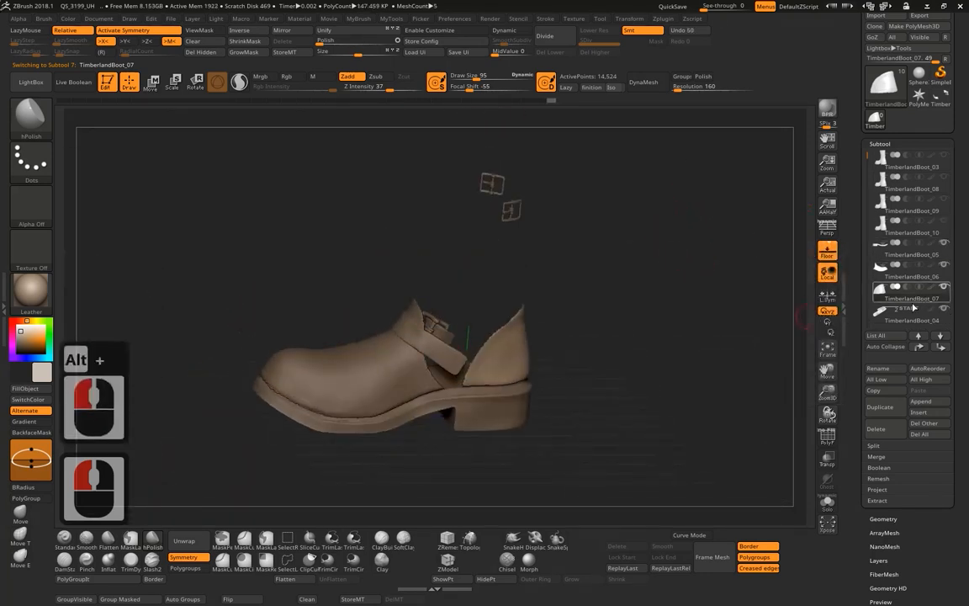
{"action": "left_click", "coordinate": [945, 309]}
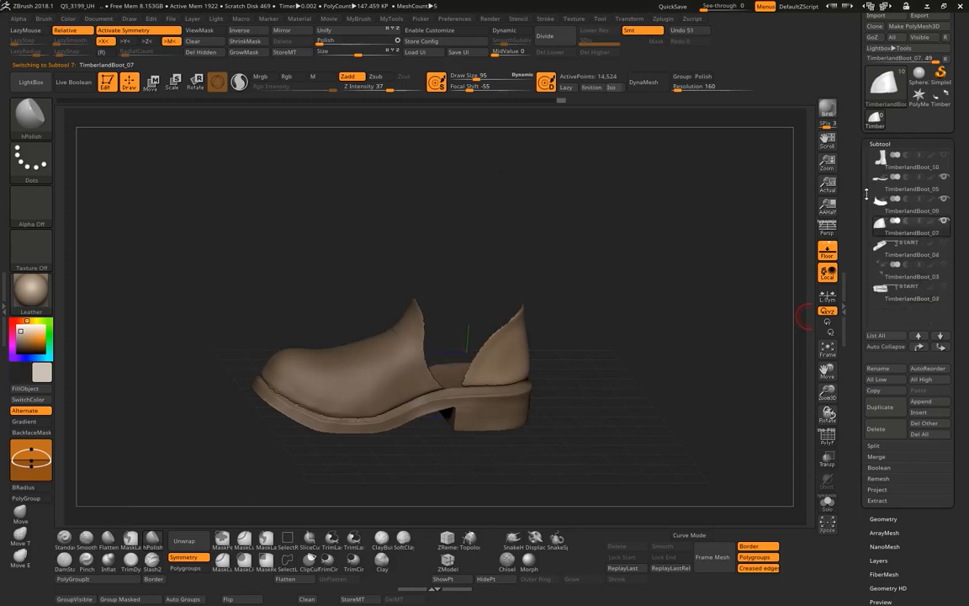
- Select the boot copy TimberlandBoot_10 and set the draw size to 58 for masking the strip on the back of the shaft
{"action": "left_click", "coordinate": [889, 258]}
{"action": "left_click_drag", "start_coordinate": [664, 292], "coordinate": [663, 255]}
{"action": "left_click_drag", "start_coordinate": [698, 226], "coordinate": [613, 253], "text": "alt"}
{"action": "left_click", "coordinate": [882, 161]}
{"action": "left_click_drag", "start_coordinate": [613, 252], "coordinate": [560, 244], "text": "alt"}
{"action": "left_click_drag", "start_coordinate": [560, 244], "coordinate": [595, 246], "text": "alt"}
{"action": "mouse_move", "coordinate": [537, 222]}
{"action": "left_mouse_down"}
{"action": "mouse_move", "coordinate": [589, 202]}
{"action": "mouse_move", "coordinate": [683, 249]}
{"action": "mouse_move", "coordinate": [697, 242]}
{"action": "mouse_move", "coordinate": [561, 242]}
{"action": "left_mouse_up"}
{"action": "key", "text": "space"}
{"action": "left_click_drag", "start_coordinate": [868, 184], "coordinate": [871, 144]}
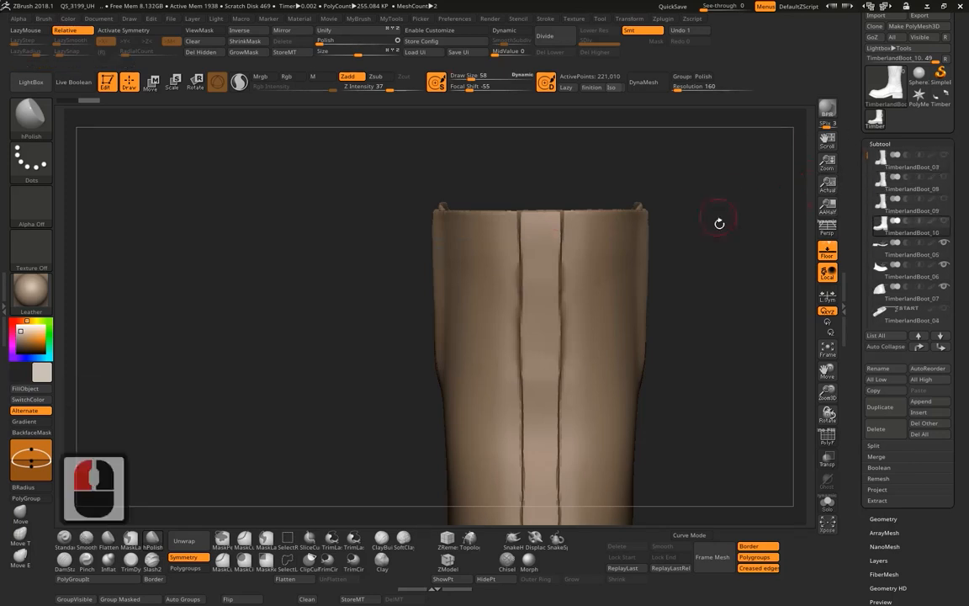
- Paint a trial mask stroke at the top of the back strip and activate X symmetry
{"action": "left_click_drag", "start_coordinate": [719, 223], "coordinate": [720, 184], "text": "alt"}
{"action": "left_click_drag", "start_coordinate": [548, 195], "coordinate": [536, 255], "text": "ctrl"}
{"action": "left_click", "coordinate": [151, 34]}
{"action": "left_click", "coordinate": [158, 34]}
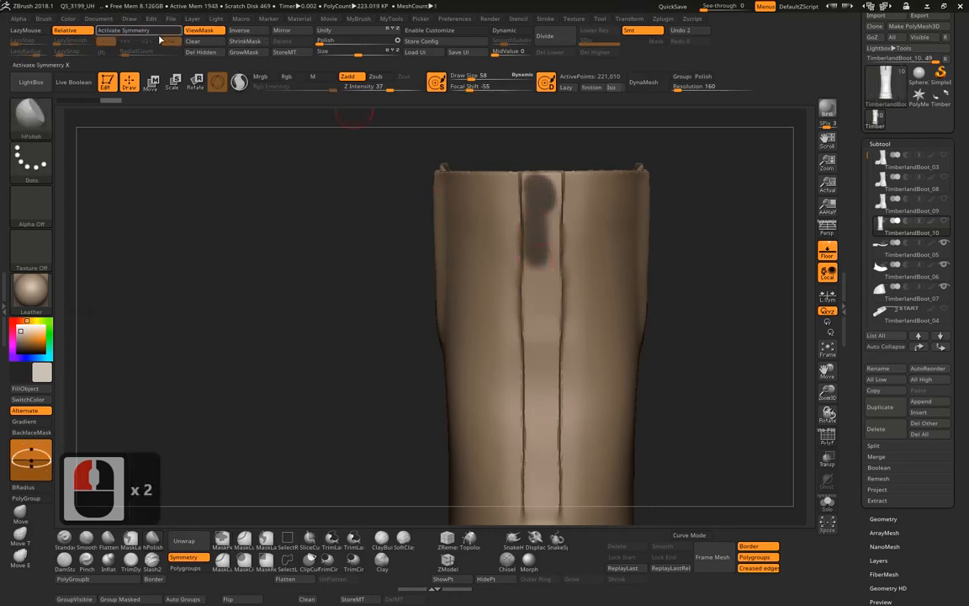
{"action": "left_click", "coordinate": [135, 31]}
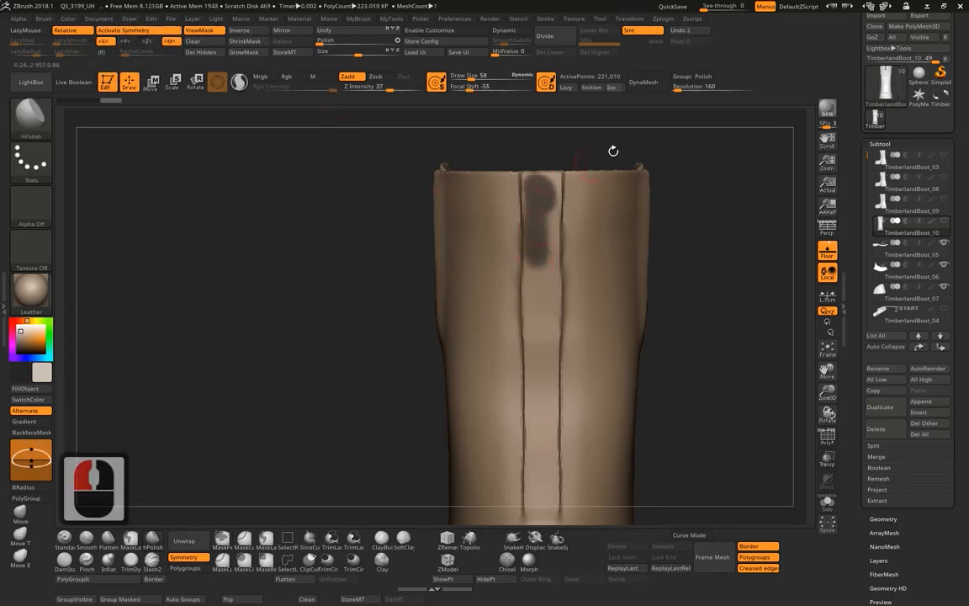
- Make TimberlandBoot_05 and TimberlandBoot_09 start groups and show only the TimberlandBoot_10 subtool
{"action": "left_click_drag", "start_coordinate": [663, 167], "coordinate": [655, 168], "text": "alt"}
{"action": "left_click", "coordinate": [896, 243]}
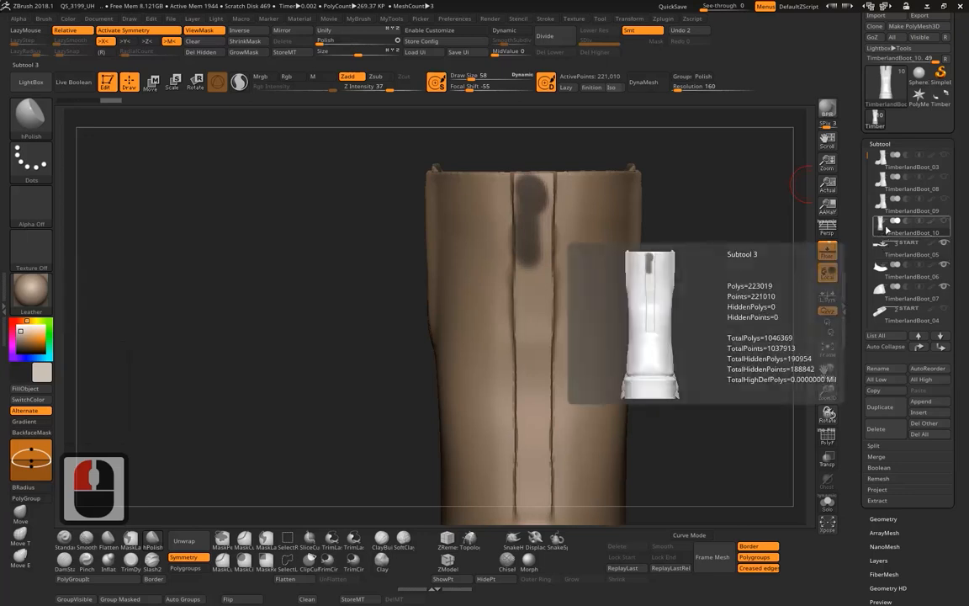
{"action": "left_click", "coordinate": [886, 228]}
{"action": "left_click", "coordinate": [886, 201]}
{"action": "left_click", "coordinate": [866, 237]}
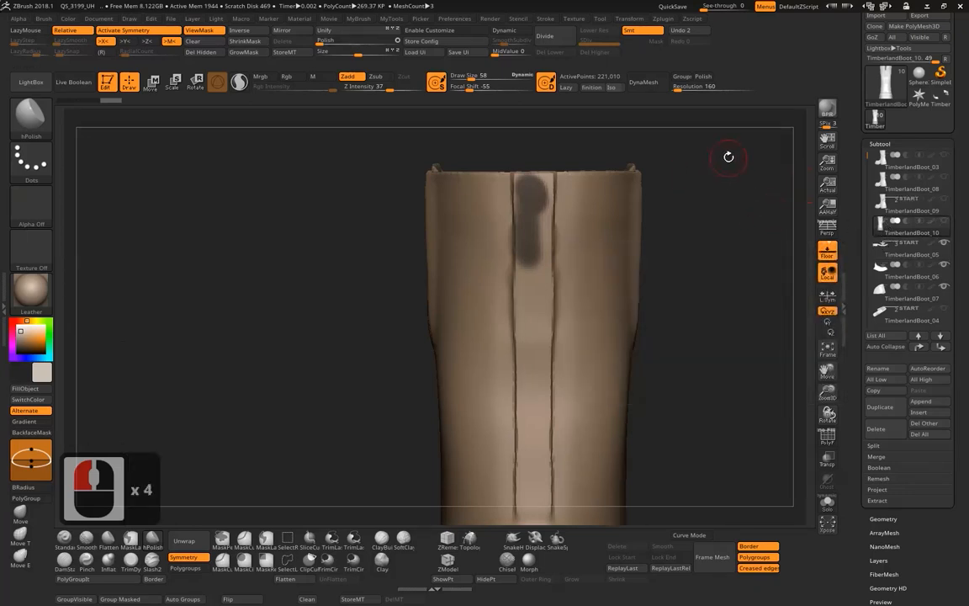
{"action": "left_click_drag", "start_coordinate": [729, 156], "coordinate": [710, 141], "text": "alt"}
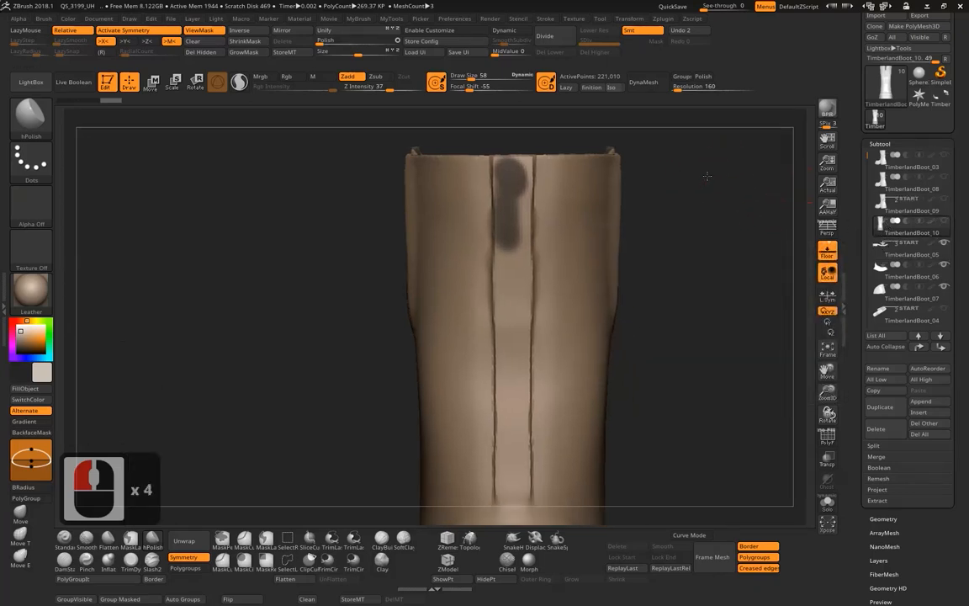
{"action": "left_click", "coordinate": [944, 222], "text": "shift"}
{"action": "left_click", "coordinate": [944, 222], "text": "shift"}
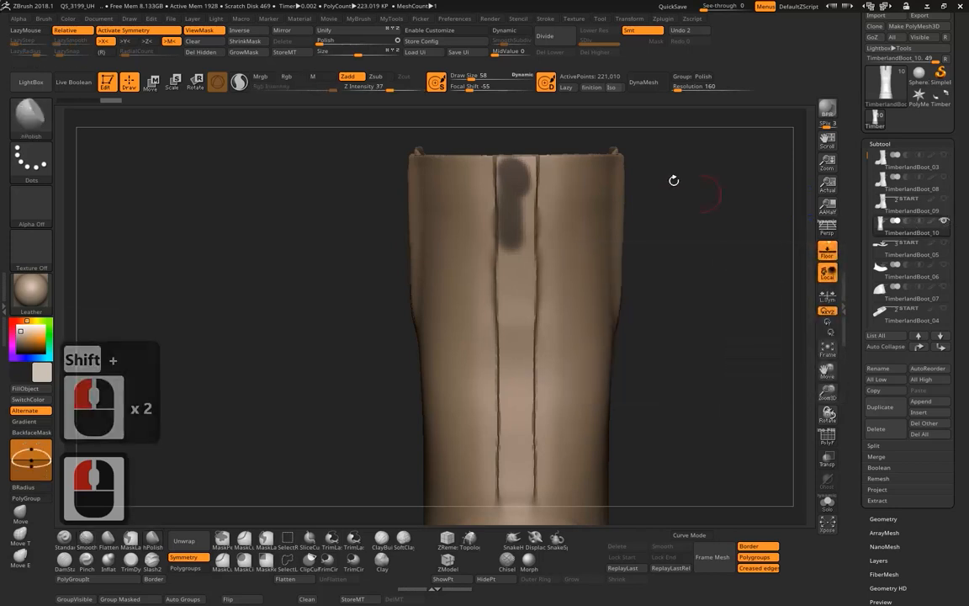
- Undo the trial mask stroke and set the brush to draw size 30 and focal shift -24
{"action": "key", "text": "ctrl+z"}
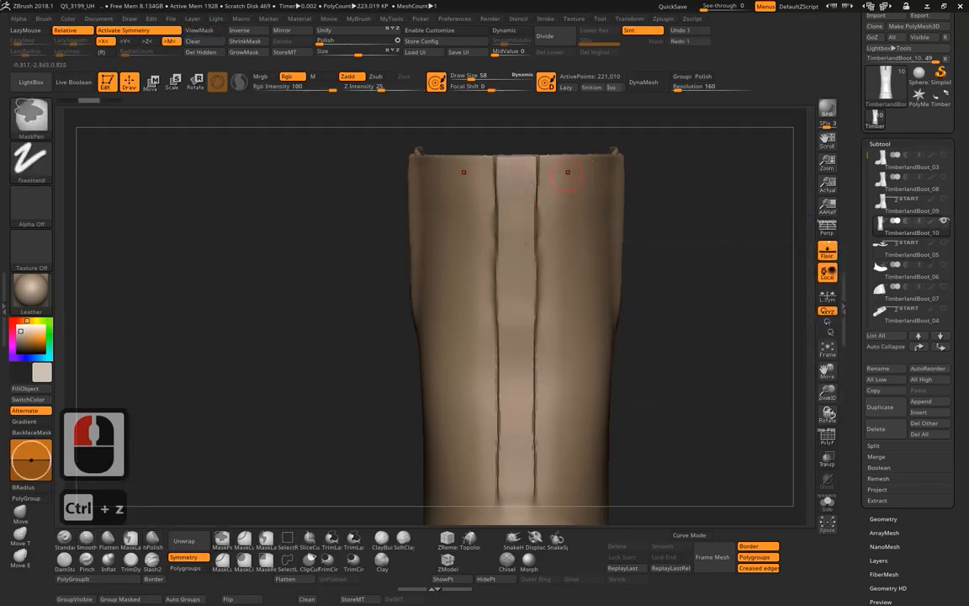
{"action": "key", "text": "space"}
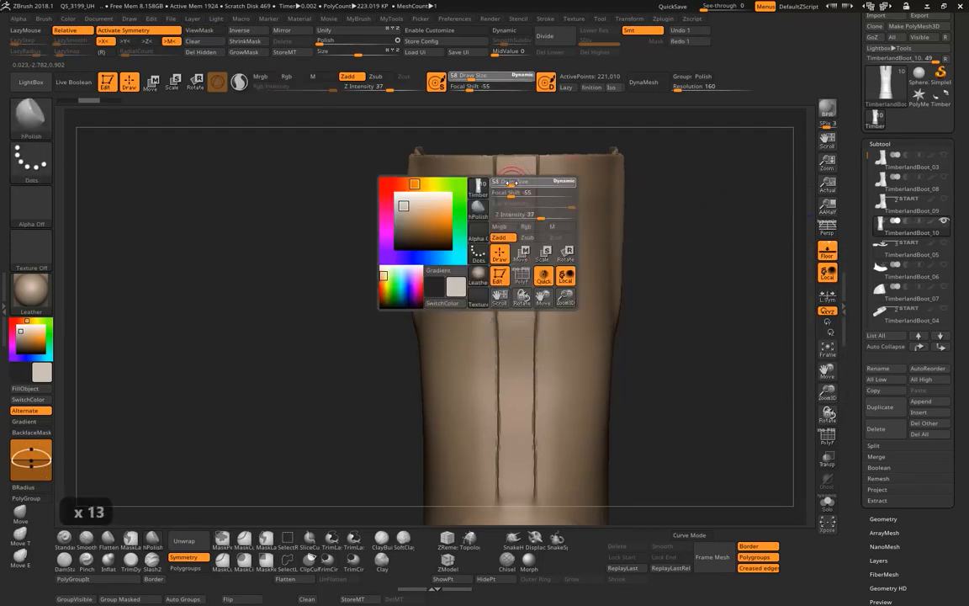
{"action": "left_click_drag", "start_coordinate": [511, 183], "coordinate": [510, 182]}
{"action": "key", "text": "space"}
{"action": "left_click_drag", "start_coordinate": [644, 170], "coordinate": [697, 190]}
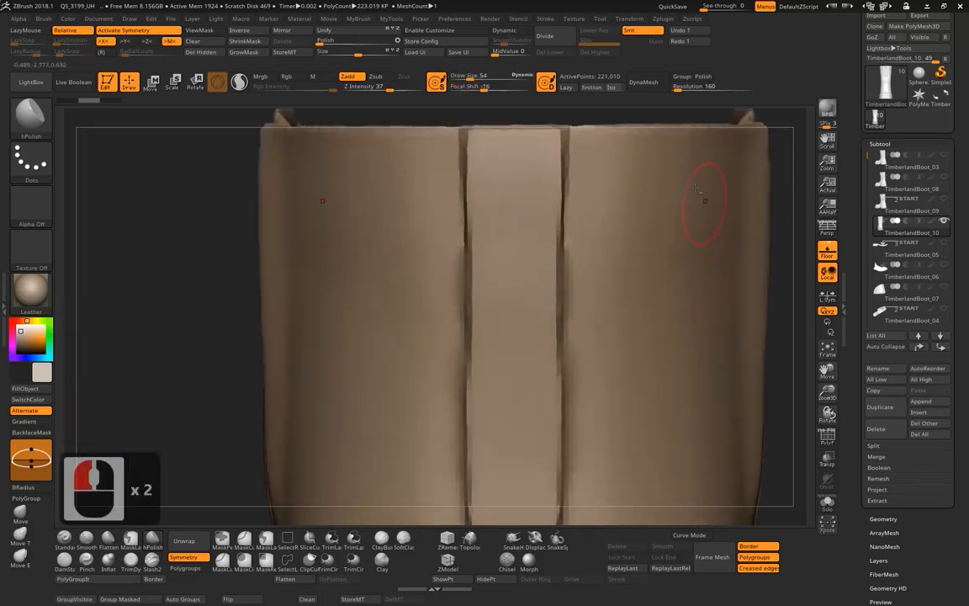
{"action": "key", "text": "space"}
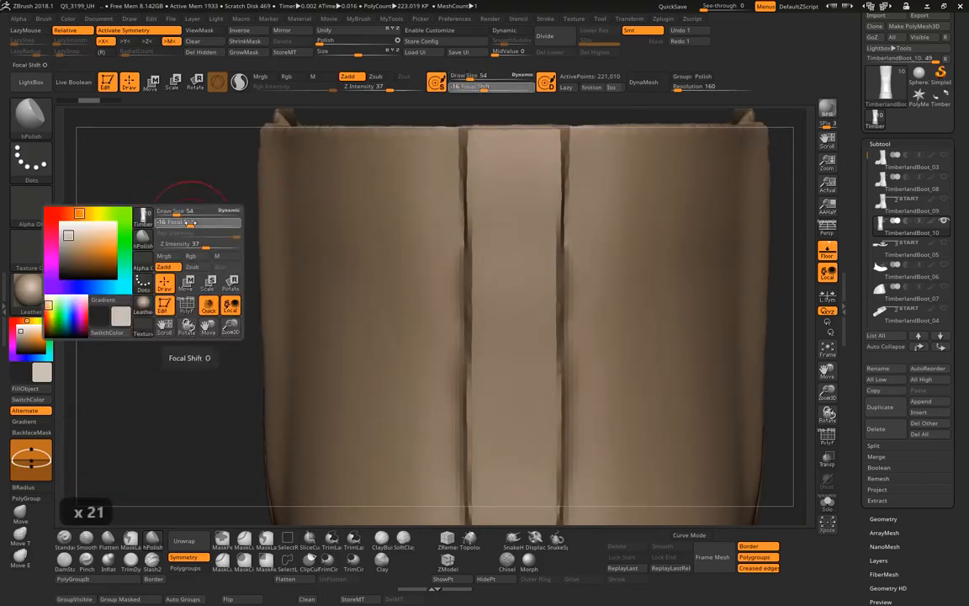
{"action": "left_click_drag", "start_coordinate": [190, 222], "coordinate": [186, 222]}
{"action": "key", "text": "space"}
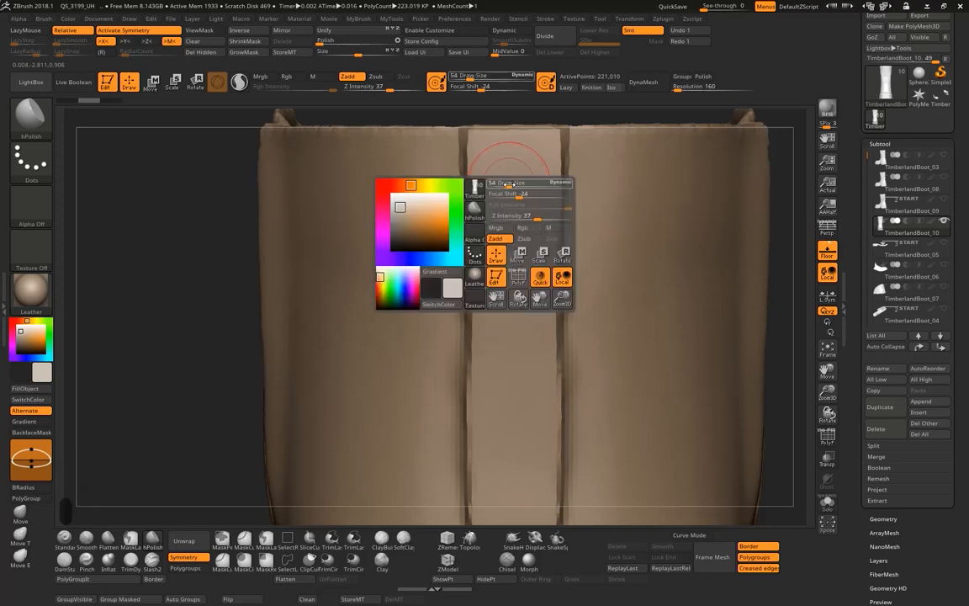
{"action": "left_click", "coordinate": [502, 183]}
- Paint a symmetrical mask over the upper part of the back strip, filling it between the two seam grooves
{"action": "mouse_move", "coordinate": [485, 171]}
{"action": "left_mouse_down", "text": "ctrl"}
{"action": "mouse_move", "coordinate": [485, 150]}
{"action": "mouse_move", "coordinate": [508, 147]}
{"action": "mouse_move", "coordinate": [487, 216]}
{"action": "mouse_move", "coordinate": [494, 271]}
{"action": "mouse_move", "coordinate": [503, 252]}
{"action": "left_mouse_up", "text": "ctrl"}
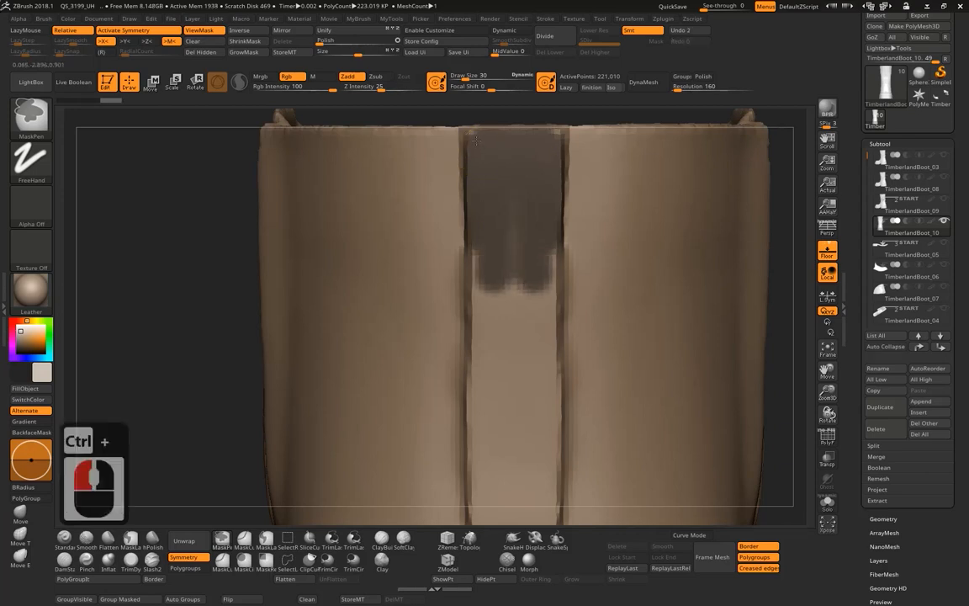
{"action": "left_click_drag", "start_coordinate": [472, 137], "coordinate": [496, 139], "text": "ctrl"}
{"action": "mouse_move", "coordinate": [503, 251]}
{"action": "left_mouse_down", "text": "ctrl"}
{"action": "mouse_move", "coordinate": [496, 321]}
{"action": "mouse_move", "coordinate": [487, 295]}
{"action": "left_mouse_up", "text": "ctrl"}
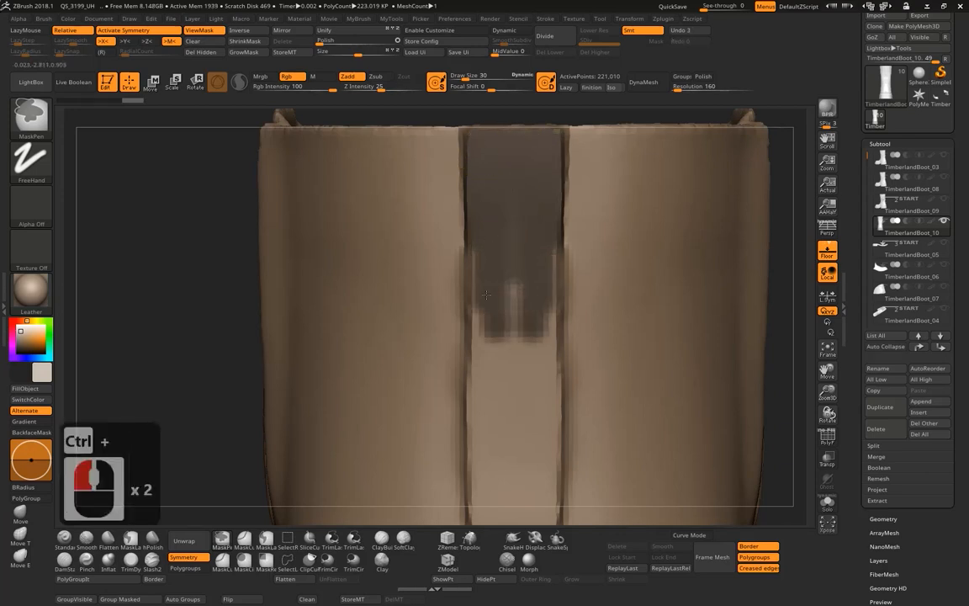
{"action": "left_click_drag", "start_coordinate": [489, 242], "coordinate": [513, 333], "text": "ctrl"}
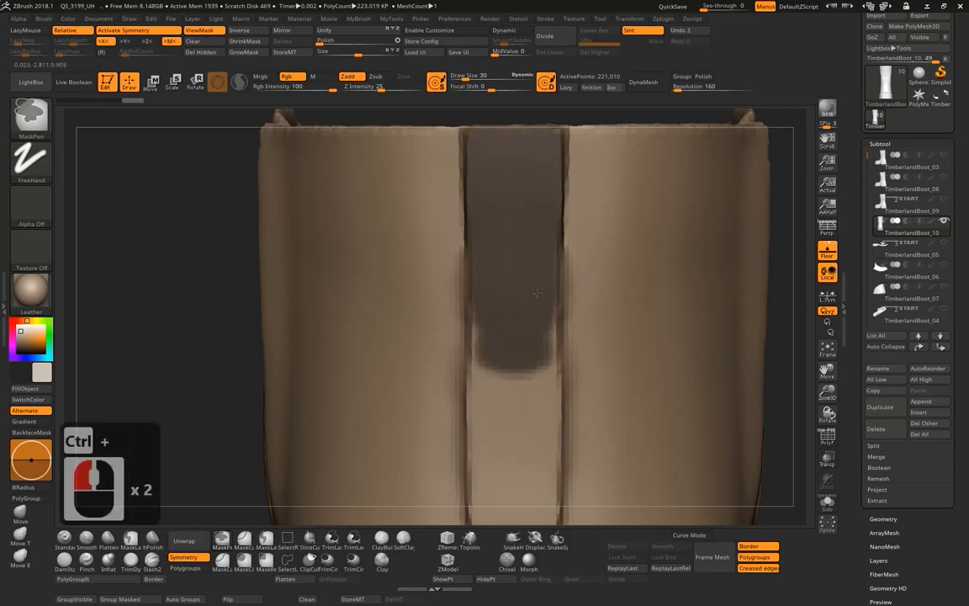
{"action": "left_click_drag", "start_coordinate": [537, 293], "coordinate": [530, 438], "text": "ctrl"}
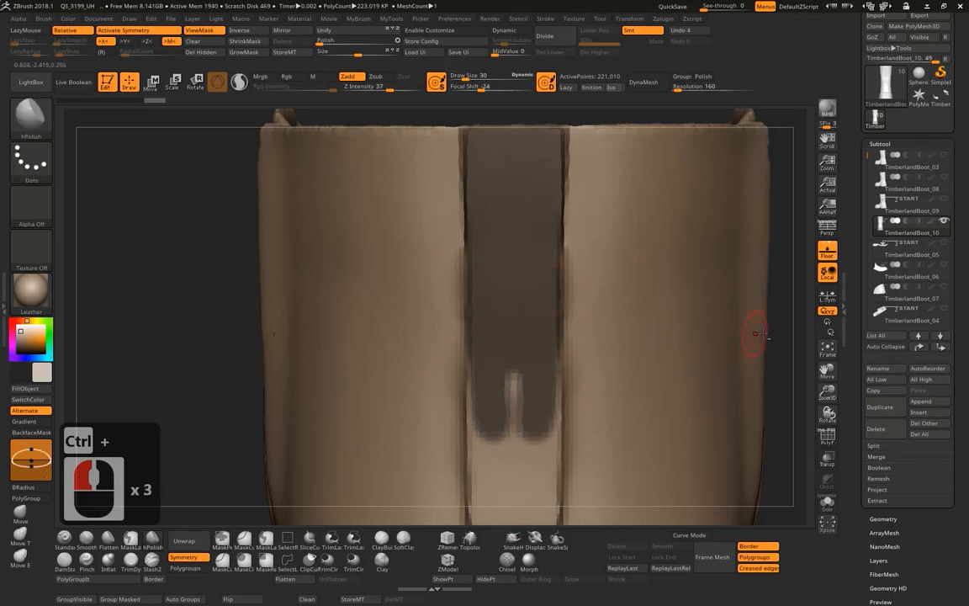
{"action": "left_click_drag", "start_coordinate": [781, 334], "coordinate": [726, 196], "text": "alt"}
{"action": "left_click", "coordinate": [438, 226], "text": "ctrl"}
{"action": "left_click", "coordinate": [438, 226], "text": "ctrl"}
{"action": "mouse_move", "coordinate": [439, 229]}
{"action": "left_mouse_down", "text": "ctrl"}
{"action": "mouse_move", "coordinate": [437, 278]}
{"action": "mouse_move", "coordinate": [455, 250]}
{"action": "left_mouse_up", "text": "ctrl"}
{"action": "key", "text": "ctrl+z"}
{"action": "key", "text": "ctrl+z"}
{"action": "key", "text": "ctrl+z"}
{"action": "key", "text": "ctrl+z"}
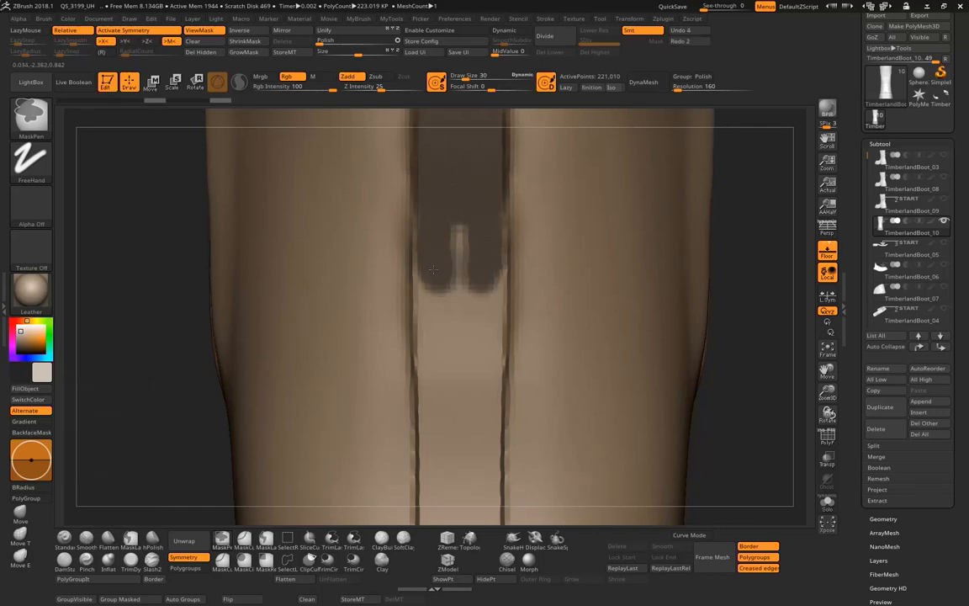
- Fill the unmasked gap at the mask's centre and extend the mask down the back strip between the seam grooves
{"action": "mouse_move", "coordinate": [434, 269]}
{"action": "left_mouse_down", "text": "ctrl"}
{"action": "mouse_move", "coordinate": [437, 378]}
{"action": "mouse_move", "coordinate": [459, 244]}
{"action": "left_mouse_up", "text": "ctrl"}
{"action": "left_click_drag", "start_coordinate": [460, 379], "coordinate": [460, 441], "text": "ctrl"}
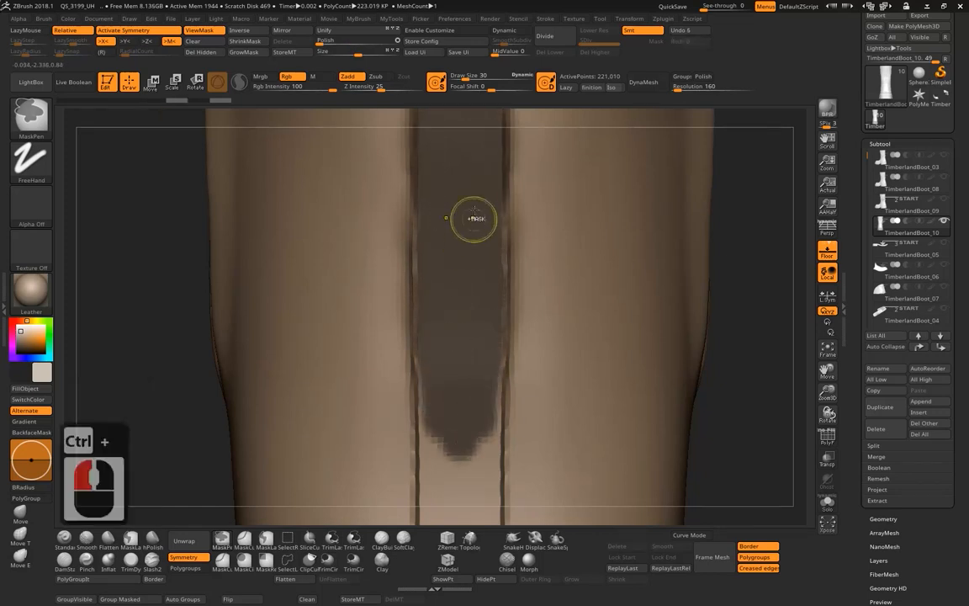
{"action": "left_click", "coordinate": [461, 216], "text": "ctrl"}
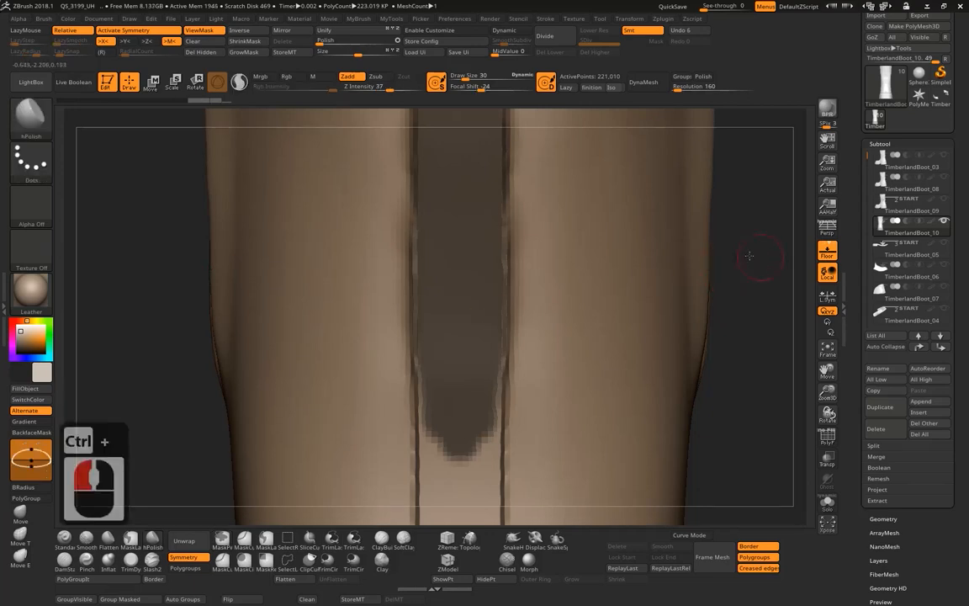
- Continue the mask down the middle of the back strip and out along its side seam edge
{"action": "left_click_drag", "start_coordinate": [750, 256], "coordinate": [426, 221]}
{"action": "left_click_drag", "start_coordinate": [392, 180], "coordinate": [395, 294], "text": "alt"}
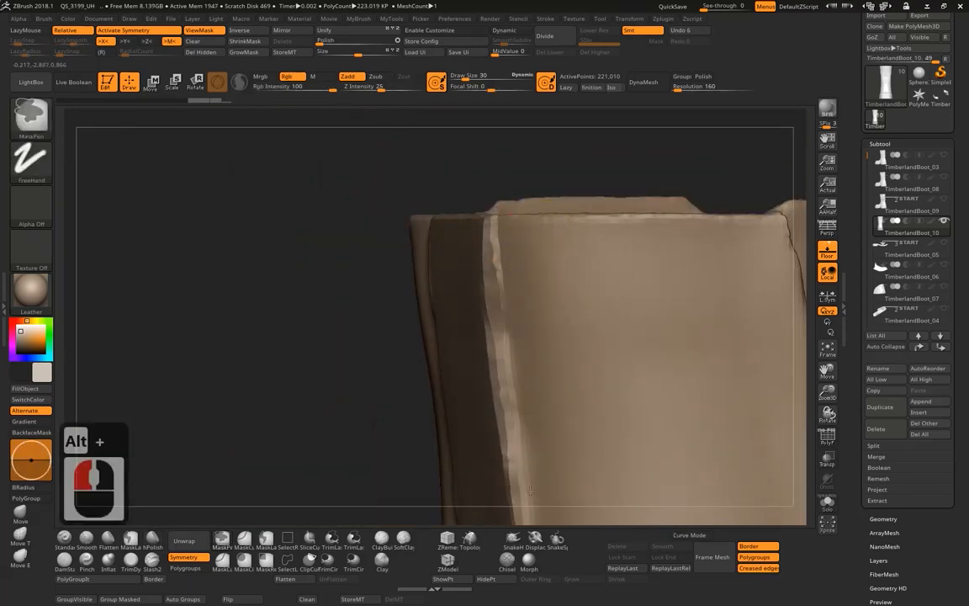
{"action": "left_click_drag", "start_coordinate": [324, 243], "coordinate": [314, 75], "text": "alt"}
{"action": "left_click_drag", "start_coordinate": [322, 291], "coordinate": [338, 117], "text": "alt"}
{"action": "mouse_move", "coordinate": [350, 314]}
{"action": "left_mouse_down"}
{"action": "mouse_move", "coordinate": [470, 290]}
{"action": "mouse_move", "coordinate": [467, 366]}
{"action": "mouse_move", "coordinate": [481, 402]}
{"action": "mouse_move", "coordinate": [483, 252]}
{"action": "left_mouse_up"}
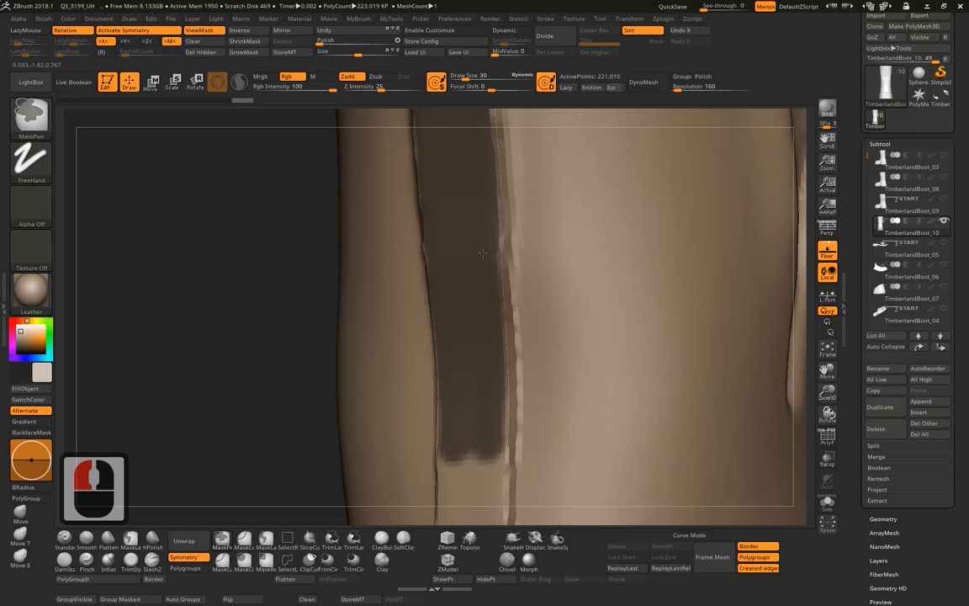
{"action": "left_click", "coordinate": [510, 149], "text": "ctrl"}
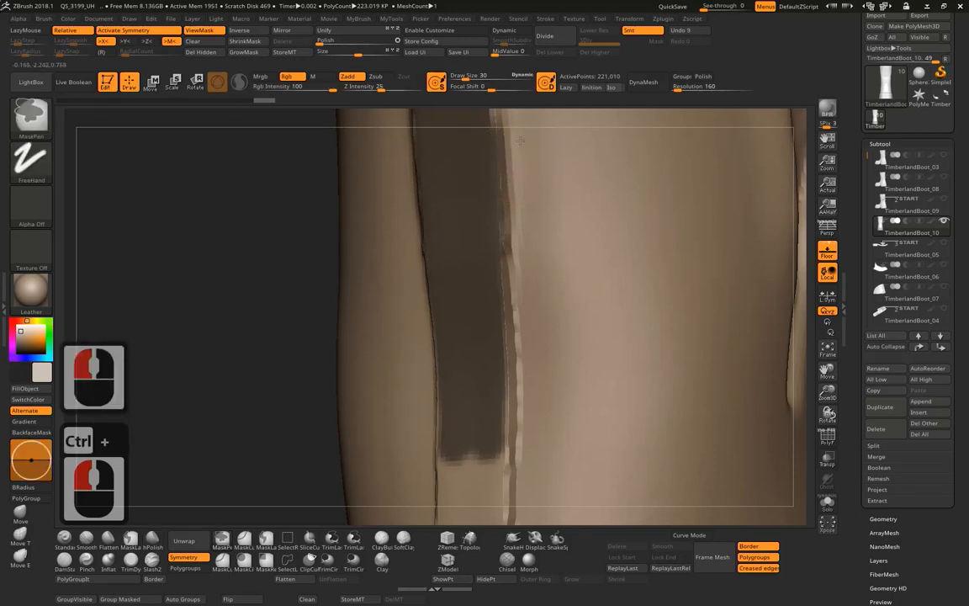
{"action": "left_click_drag", "start_coordinate": [520, 141], "coordinate": [514, 160], "text": "ctrl"}
{"action": "left_click_drag", "start_coordinate": [313, 237], "coordinate": [244, 242]}
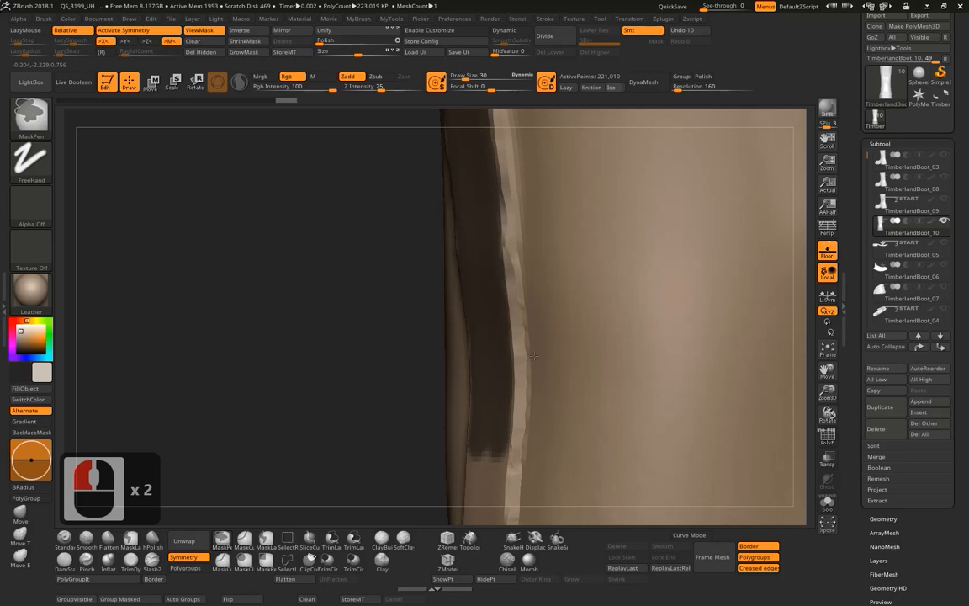
- Extend the mask down to the lower end of the back strip, filling the full width between the grooves
{"action": "mouse_move", "coordinate": [342, 360]}
{"action": "left_mouse_down", "text": "alt"}
{"action": "mouse_move", "coordinate": [361, 168]}
{"action": "mouse_move", "coordinate": [421, 170]}
{"action": "left_mouse_up", "text": "alt"}
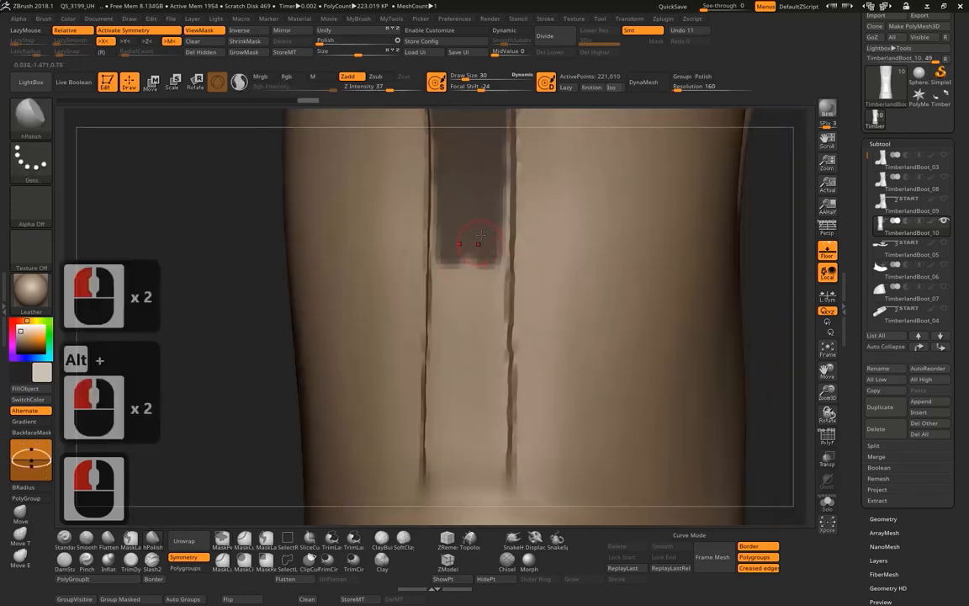
{"action": "mouse_move", "coordinate": [478, 249]}
{"action": "left_mouse_down", "text": "ctrl"}
{"action": "mouse_move", "coordinate": [484, 314]}
{"action": "mouse_move", "coordinate": [490, 252]}
{"action": "left_mouse_up", "text": "ctrl"}
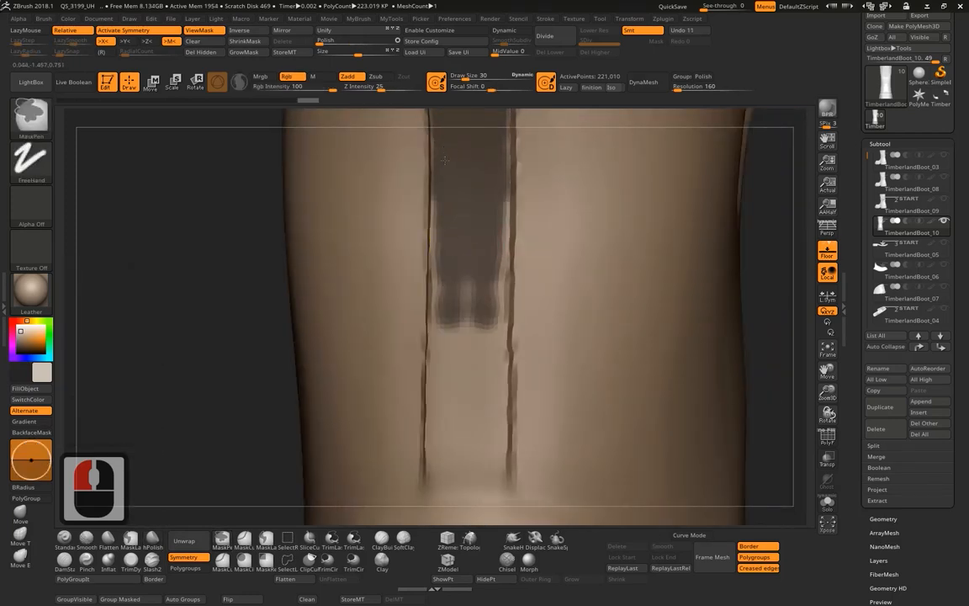
{"action": "mouse_move", "coordinate": [446, 212]}
{"action": "left_mouse_down", "text": "ctrl"}
{"action": "mouse_move", "coordinate": [455, 345]}
{"action": "mouse_move", "coordinate": [444, 468]}
{"action": "mouse_move", "coordinate": [463, 433]}
{"action": "left_mouse_up", "text": "ctrl"}
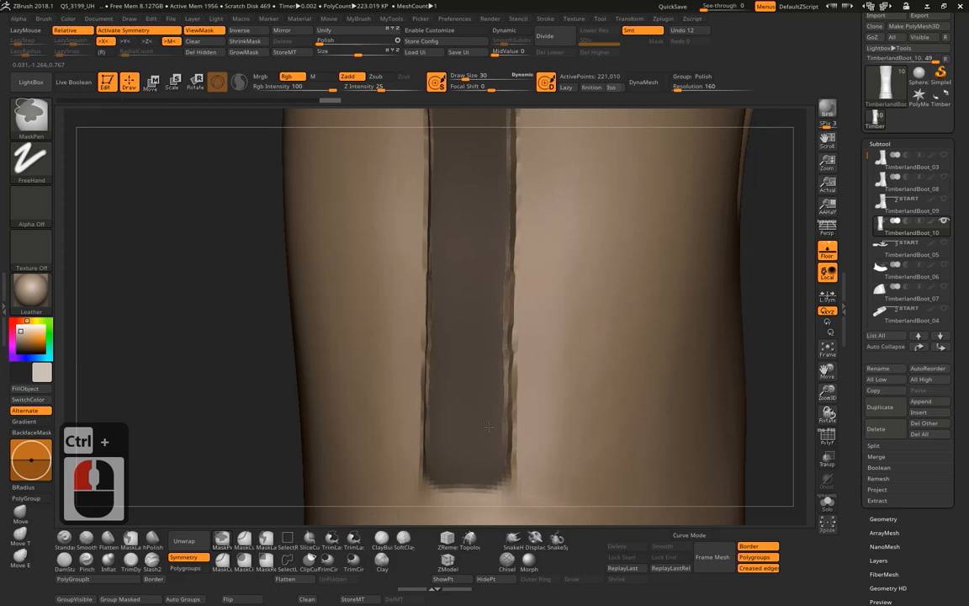
{"action": "left_click_drag", "start_coordinate": [493, 368], "coordinate": [495, 327], "text": "ctrl"}
- Mask along the lower seam edge of the back strip and fill out its bottom edge
{"action": "left_click_drag", "start_coordinate": [276, 245], "coordinate": [217, 243]}
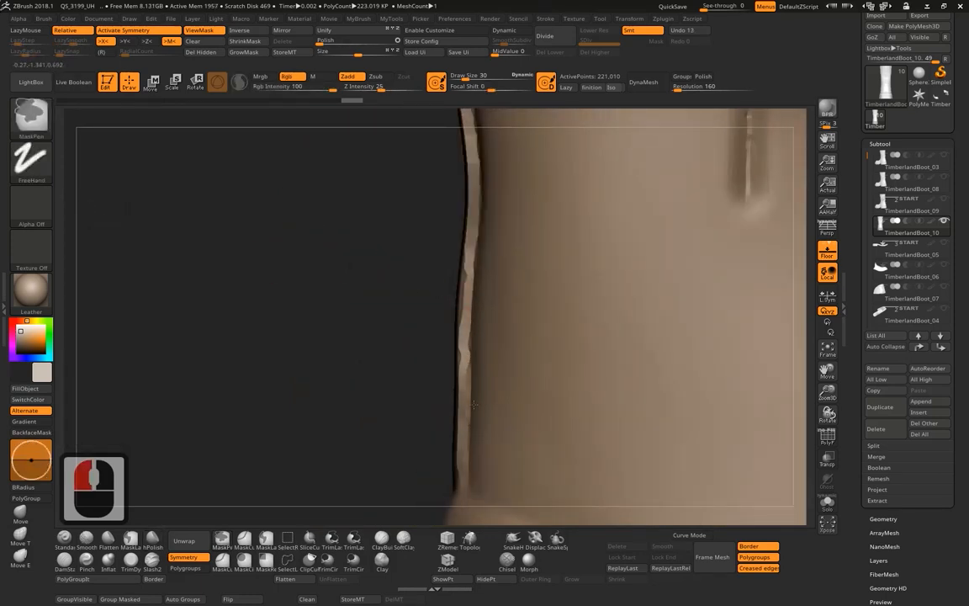
{"action": "left_click_drag", "start_coordinate": [468, 437], "coordinate": [474, 441], "text": "ctrl"}
{"action": "left_click_drag", "start_coordinate": [477, 480], "coordinate": [480, 334], "text": "ctrl"}
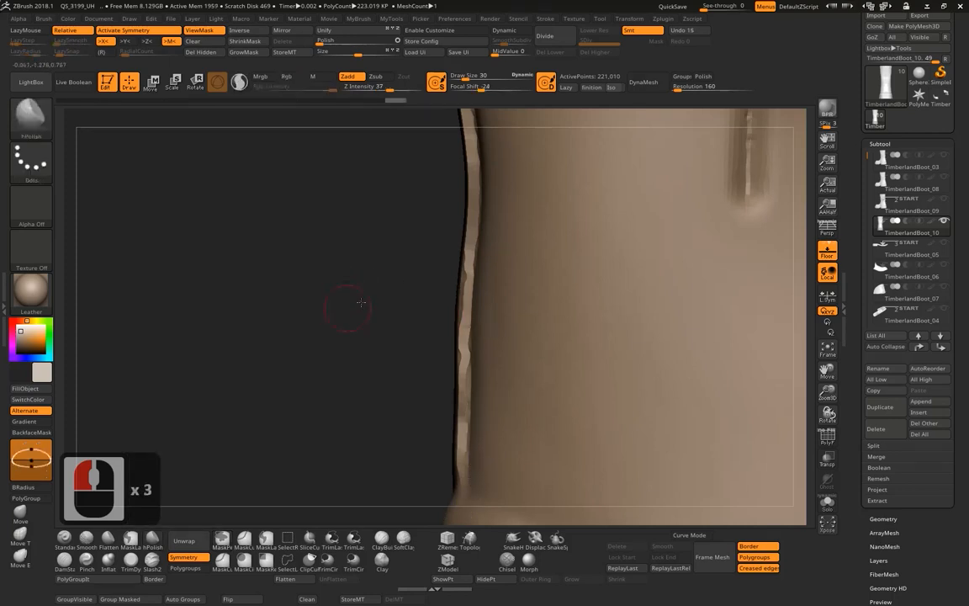
{"action": "left_click_drag", "start_coordinate": [346, 314], "coordinate": [398, 337]}
{"action": "key", "text": "ctrl"}
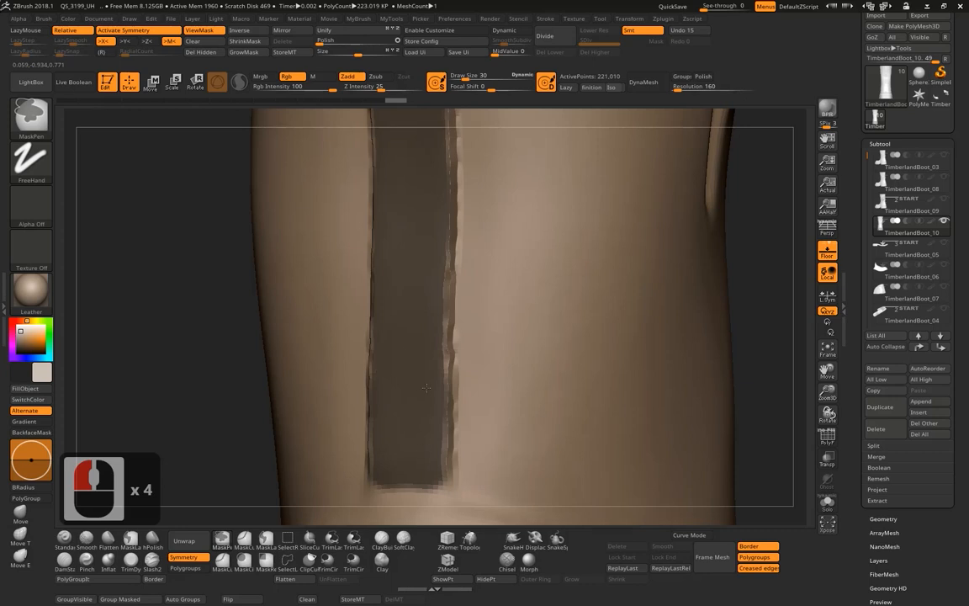
{"action": "left_click_drag", "start_coordinate": [432, 474], "coordinate": [409, 483], "text": "ctrl"}
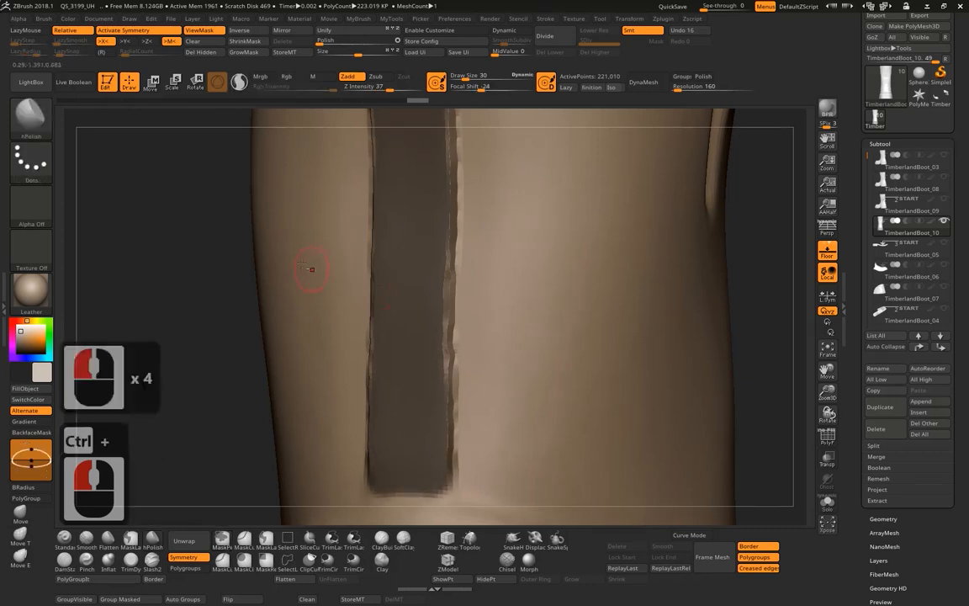
- Fill the thin spots in the mask along the seam edges at the middle and upper part of the strip
{"action": "left_click_drag", "start_coordinate": [203, 227], "coordinate": [270, 414], "text": "alt"}
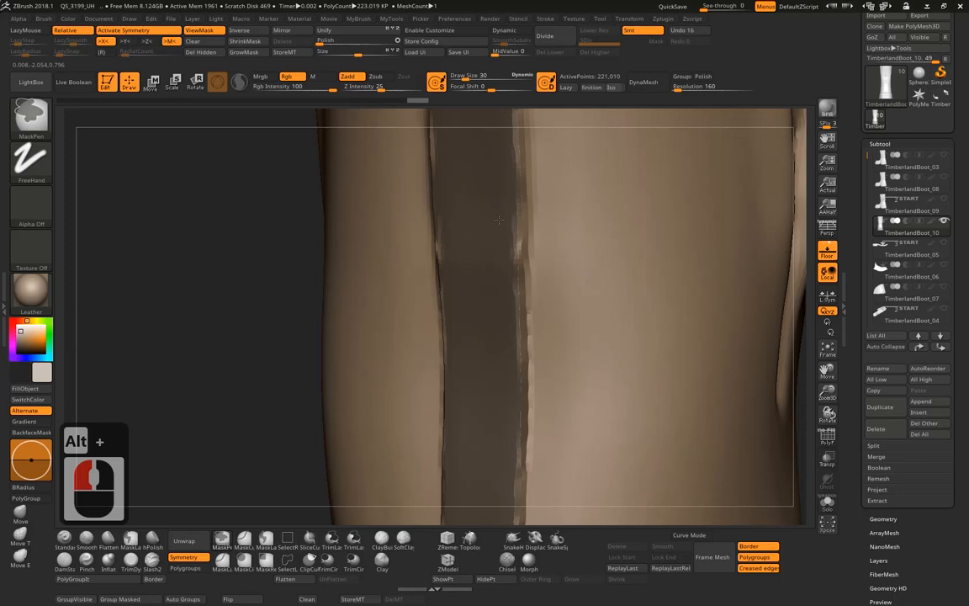
{"action": "left_click_drag", "start_coordinate": [506, 332], "coordinate": [498, 196], "text": "ctrl"}
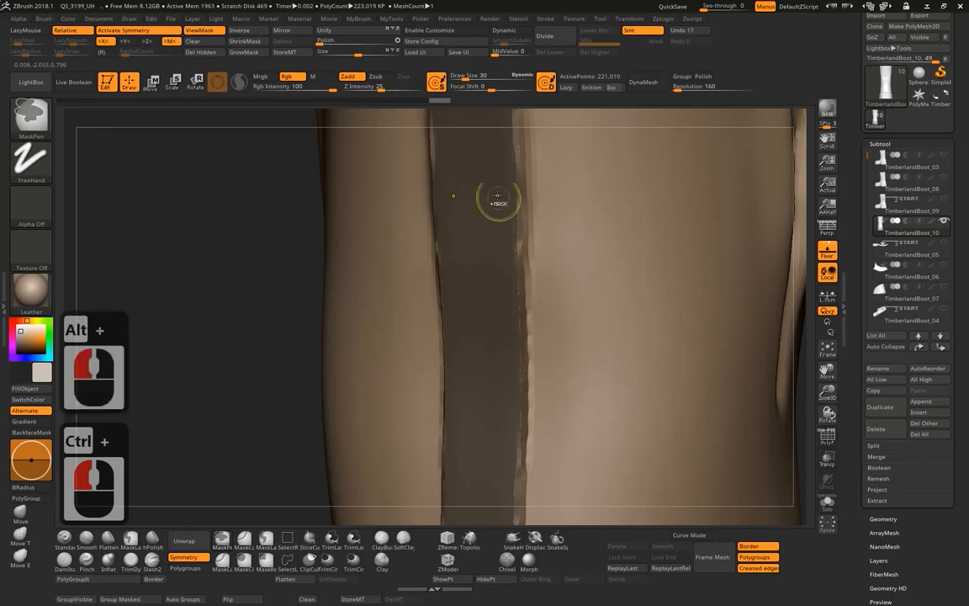
{"action": "left_click_drag", "start_coordinate": [496, 283], "coordinate": [495, 201], "text": "ctrl"}
{"action": "left_click_drag", "start_coordinate": [246, 223], "coordinate": [290, 412], "text": "alt"}
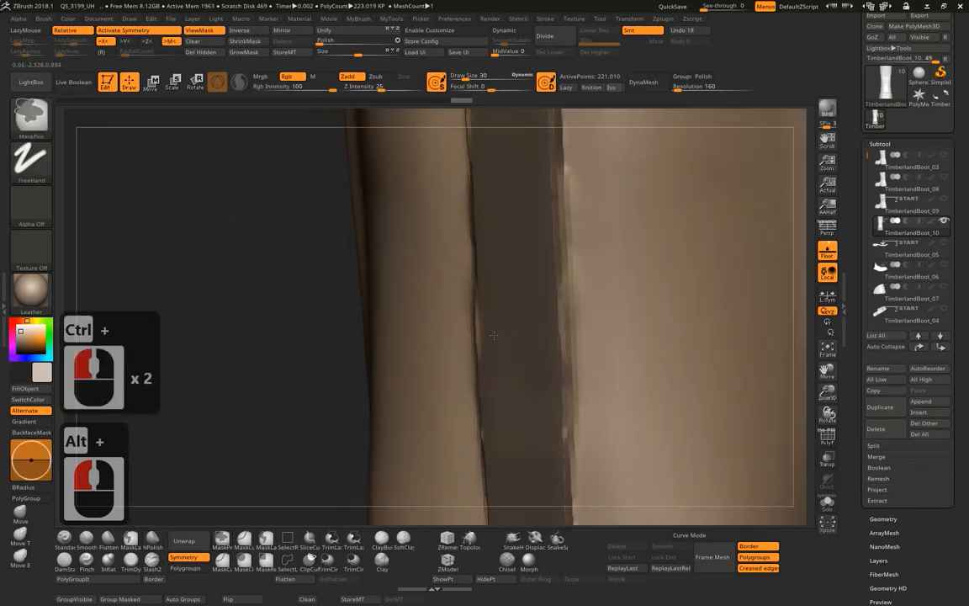
{"action": "left_click_drag", "start_coordinate": [489, 331], "coordinate": [490, 333], "text": "ctrl"}
{"action": "left_click_drag", "start_coordinate": [520, 294], "coordinate": [519, 284], "text": "ctrl"}
- Touch up the mask at the top of the back strip and along its upper side seam edge
{"action": "left_click_drag", "start_coordinate": [285, 245], "coordinate": [313, 237]}
{"action": "mouse_move", "coordinate": [252, 227]}
{"action": "left_mouse_down"}
{"action": "mouse_move", "coordinate": [271, 224]}
{"action": "mouse_move", "coordinate": [276, 389]}
{"action": "left_mouse_up"}
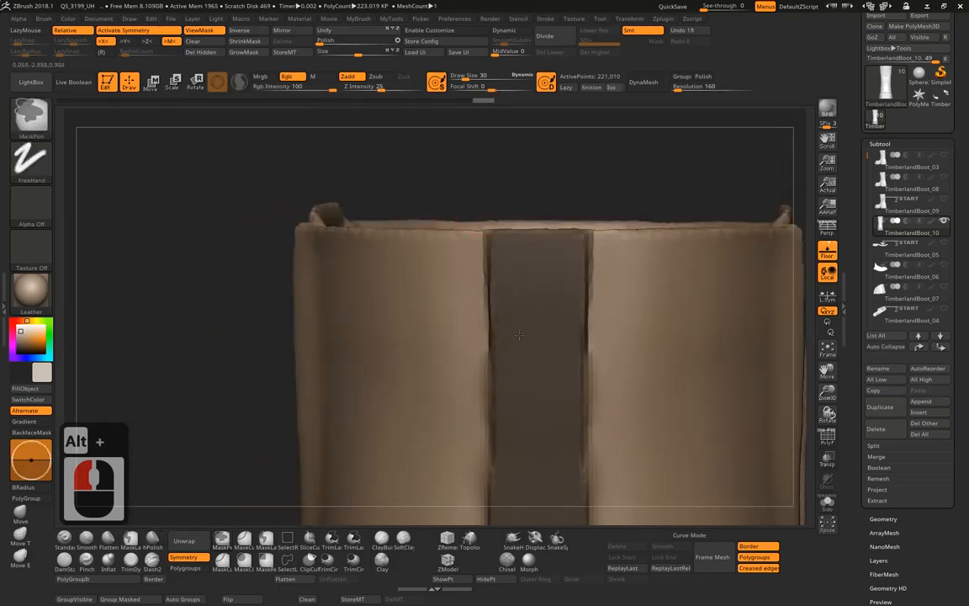
{"action": "left_click", "coordinate": [519, 335], "text": "ctrl"}
{"action": "left_click", "coordinate": [549, 303], "text": "ctrl"}
{"action": "left_click_drag", "start_coordinate": [812, 318], "coordinate": [734, 247], "text": "alt"}
{"action": "left_click_drag", "start_coordinate": [755, 211], "coordinate": [646, 244]}
{"action": "left_click", "coordinate": [509, 200], "text": "ctrl"}
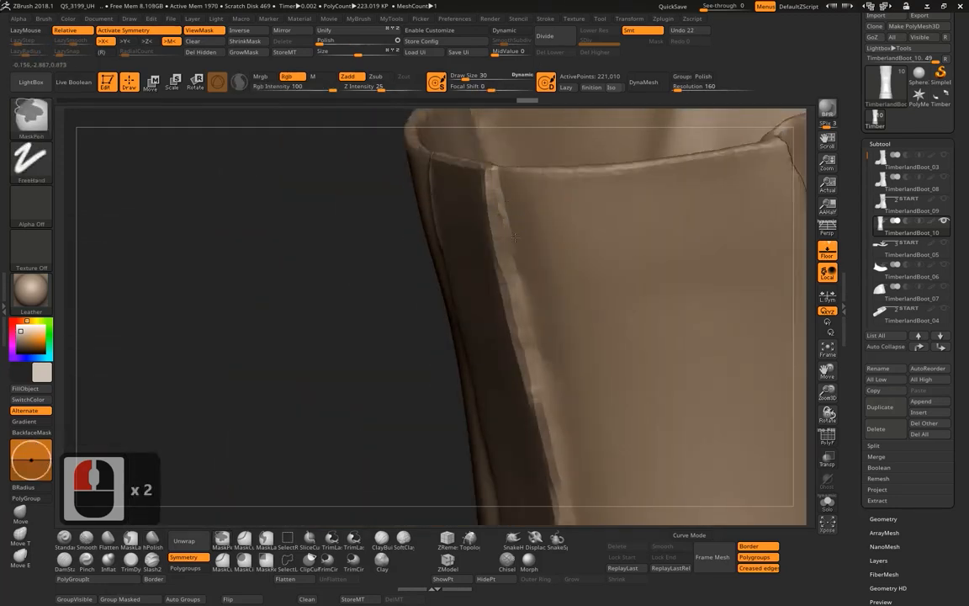
{"action": "left_click", "coordinate": [558, 434], "text": "ctrl"}
- Touch up the mask along the seam edge through the middle and lower part of the back strip
{"action": "left_click_drag", "start_coordinate": [448, 388], "coordinate": [427, 149], "text": "alt"}
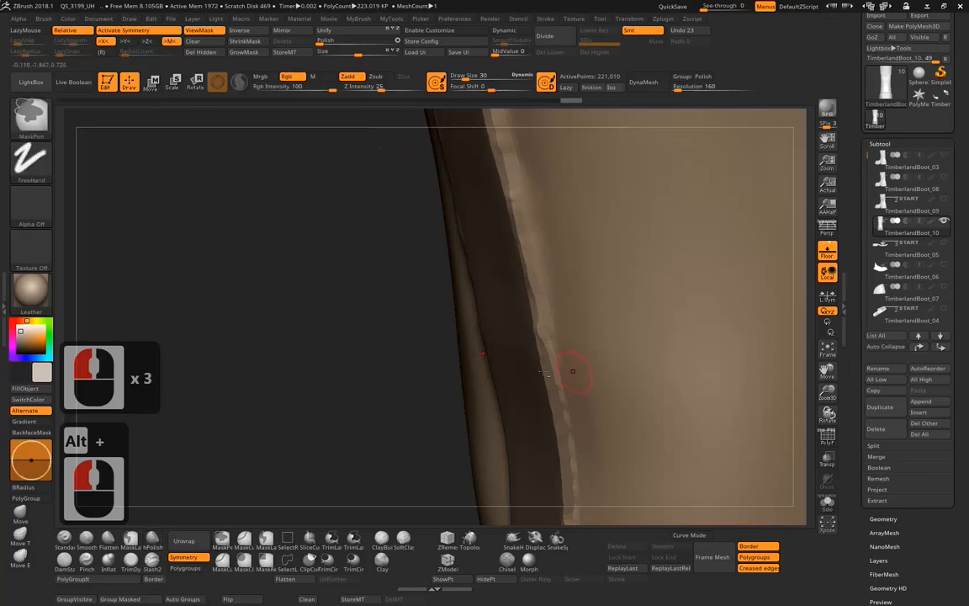
{"action": "left_click_drag", "start_coordinate": [352, 286], "coordinate": [337, 182], "text": "alt"}
{"action": "key", "text": "ctrl"}
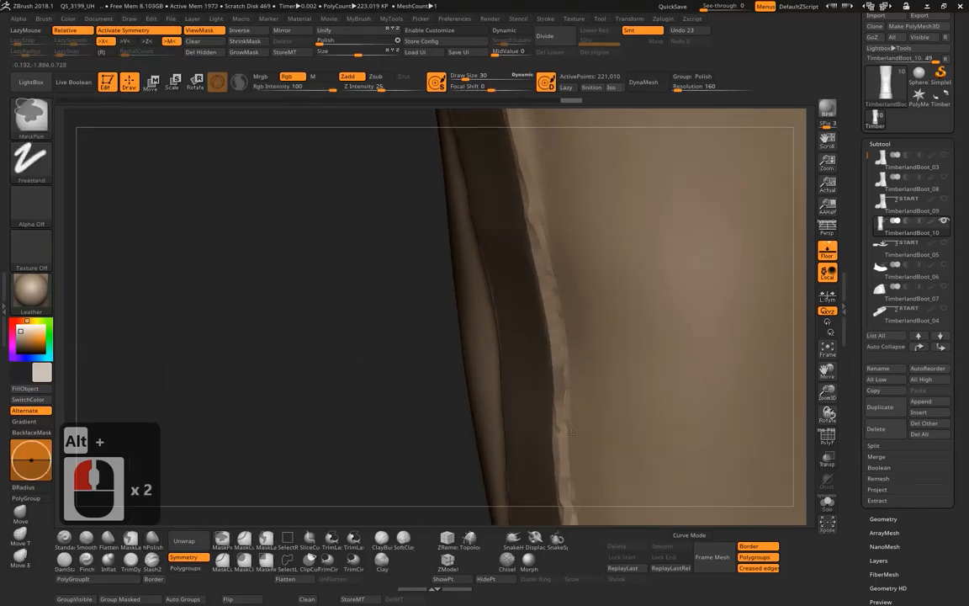
{"action": "left_click", "coordinate": [572, 352], "text": "ctrl"}
{"action": "left_click_drag", "start_coordinate": [365, 346], "coordinate": [507, 271], "text": "alt"}
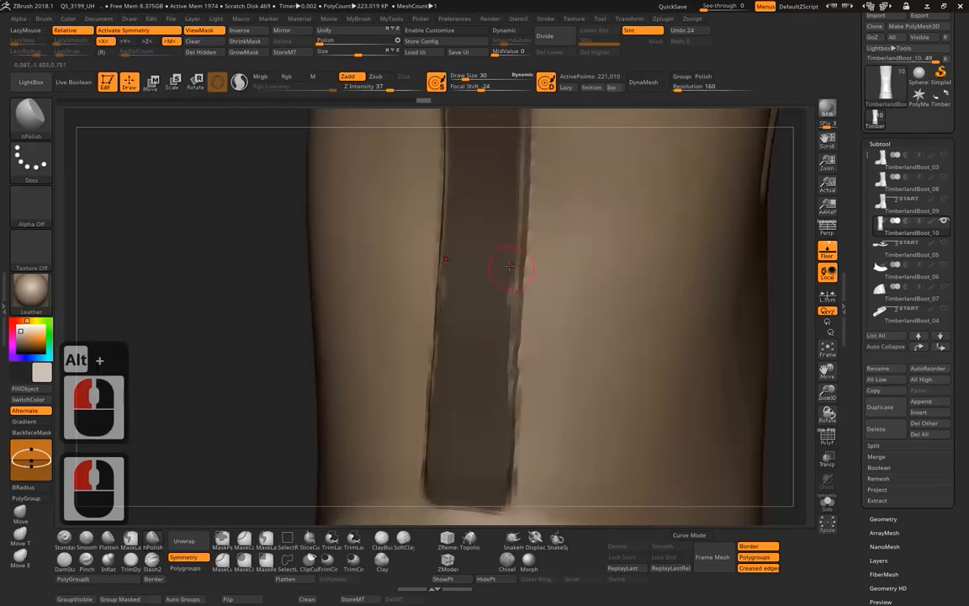
{"action": "left_click", "coordinate": [490, 410], "text": "ctrl"}
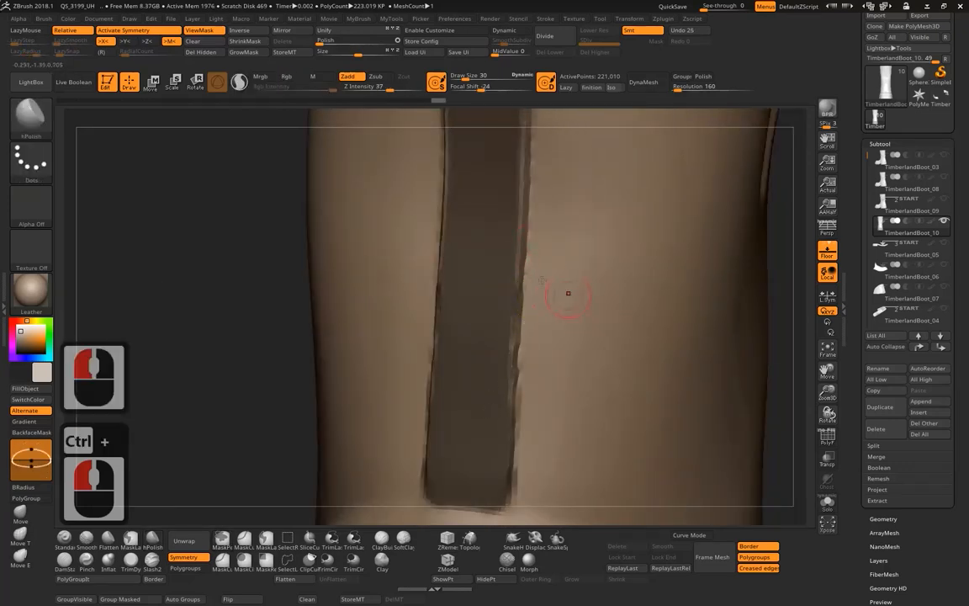
- Set the mask brush to draw size 17 and fill the uncovered edges near the strip's top corner
{"action": "left_click_drag", "start_coordinate": [235, 219], "coordinate": [288, 487], "text": "alt"}
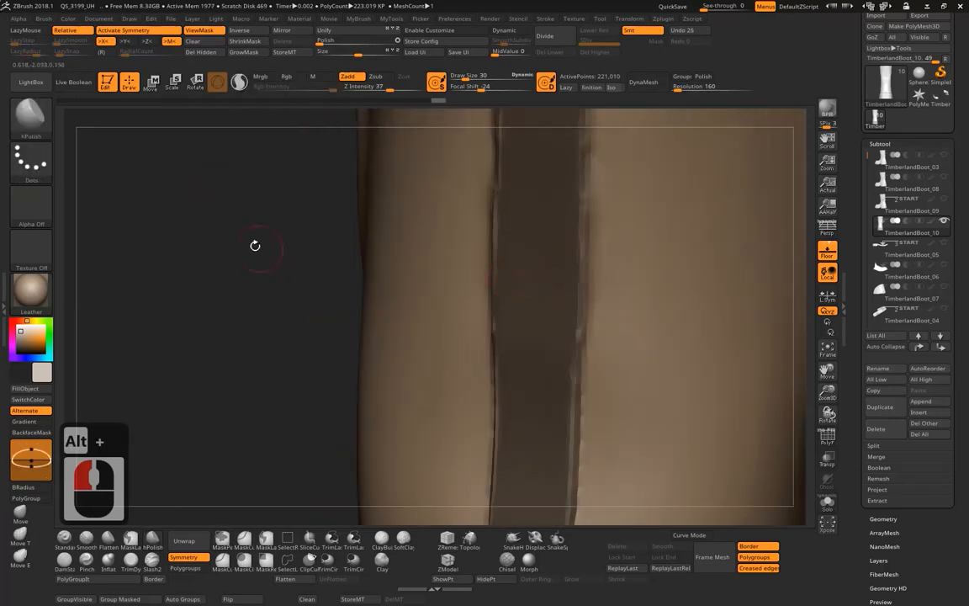
{"action": "left_click_drag", "start_coordinate": [255, 245], "coordinate": [269, 376], "text": "alt"}
{"action": "mouse_move", "coordinate": [308, 245]}
{"action": "left_mouse_down"}
{"action": "mouse_move", "coordinate": [315, 264]}
{"action": "mouse_move", "coordinate": [628, 201]}
{"action": "left_mouse_up"}
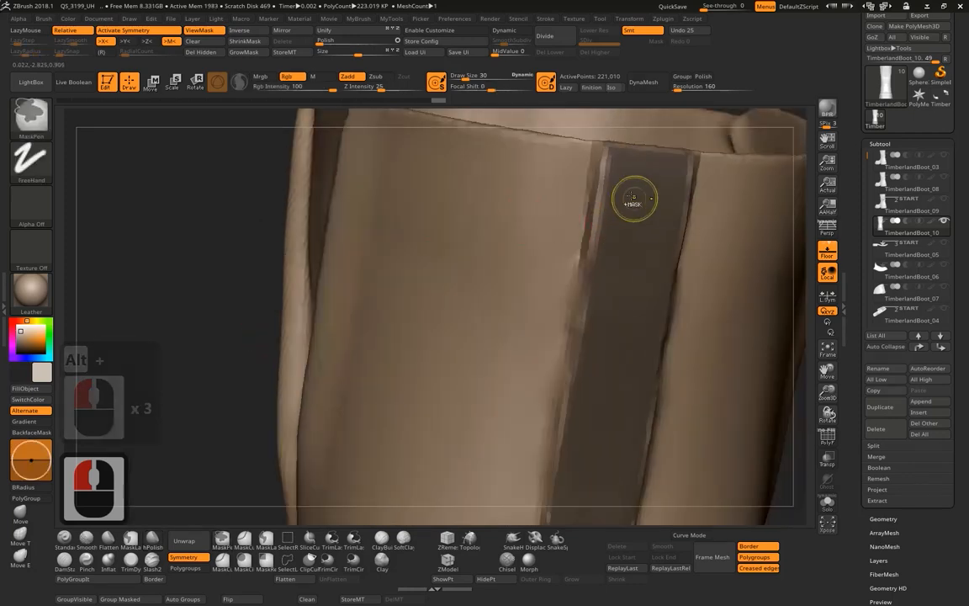
{"action": "key", "text": "space"}
{"action": "left_click", "coordinate": [630, 201]}
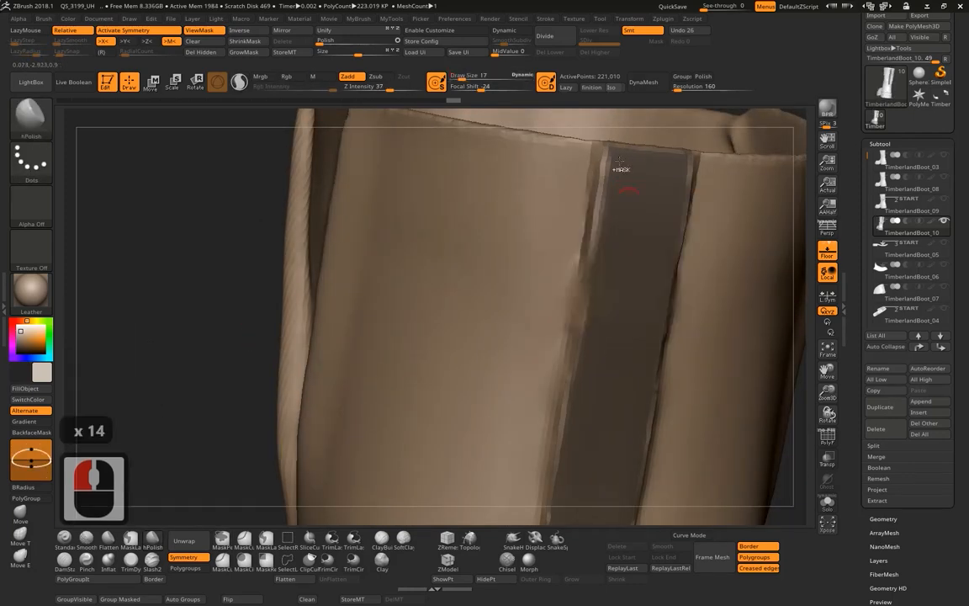
{"action": "left_click_drag", "start_coordinate": [613, 157], "coordinate": [613, 176], "text": "ctrl"}
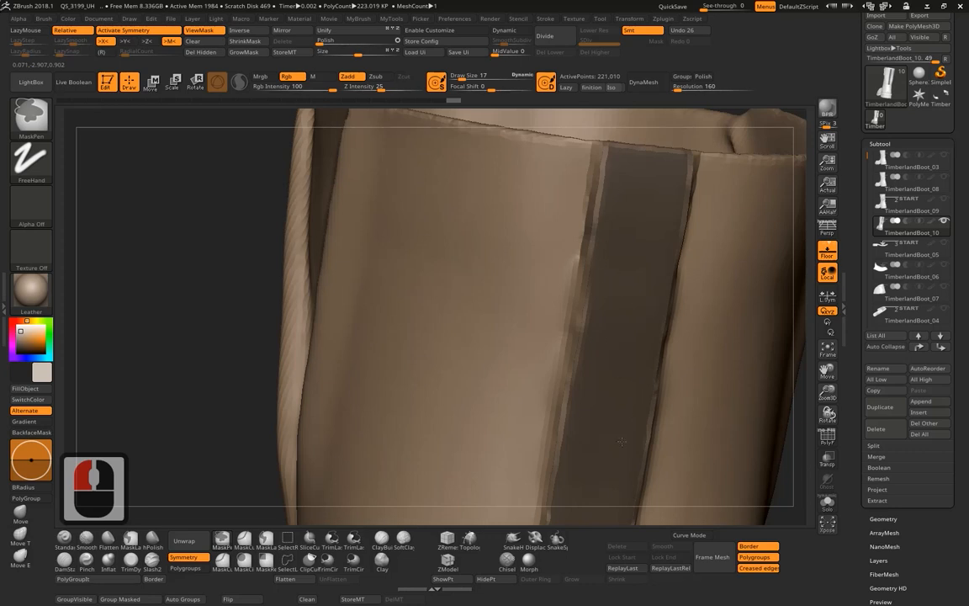
{"action": "left_click_drag", "start_coordinate": [622, 442], "coordinate": [622, 448], "text": "ctrl"}
- Paint the mask with the smaller brush along the opposite side seam edge, from the top down to the lower strip
{"action": "left_click_drag", "start_coordinate": [227, 278], "coordinate": [580, 244]}
{"action": "left_click_drag", "start_coordinate": [591, 160], "coordinate": [573, 261], "text": "ctrl"}
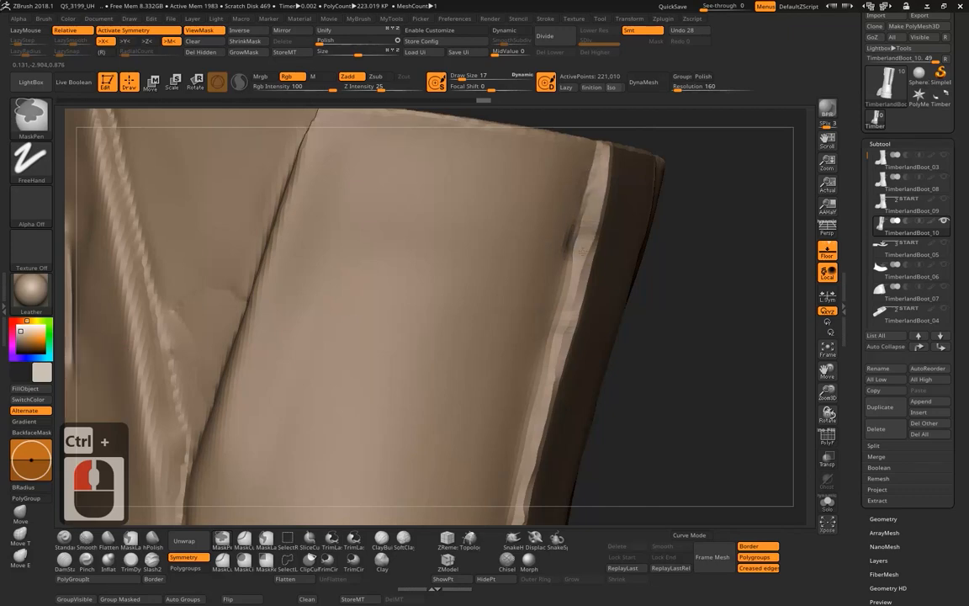
{"action": "left_click_drag", "start_coordinate": [593, 211], "coordinate": [543, 349], "text": "ctrl"}
{"action": "left_click_drag", "start_coordinate": [680, 446], "coordinate": [670, 210], "text": "alt"}
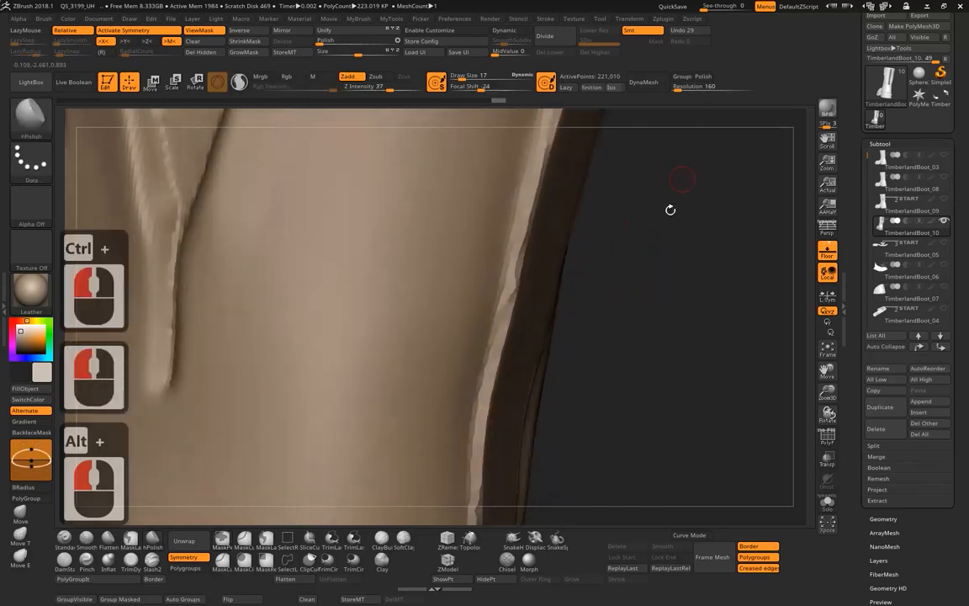
{"action": "left_click_drag", "start_coordinate": [519, 205], "coordinate": [494, 412], "text": "ctrl"}
{"action": "left_click_drag", "start_coordinate": [633, 346], "coordinate": [588, 257], "text": "alt"}
{"action": "left_click_drag", "start_coordinate": [492, 172], "coordinate": [460, 333], "text": "ctrl"}
{"action": "left_click_drag", "start_coordinate": [631, 343], "coordinate": [621, 308], "text": "alt"}
{"action": "mouse_move", "coordinate": [621, 308]}
{"action": "left_mouse_down"}
{"action": "mouse_move", "coordinate": [583, 292]}
{"action": "mouse_move", "coordinate": [513, 291]}
{"action": "mouse_move", "coordinate": [431, 366]}
{"action": "left_mouse_up"}
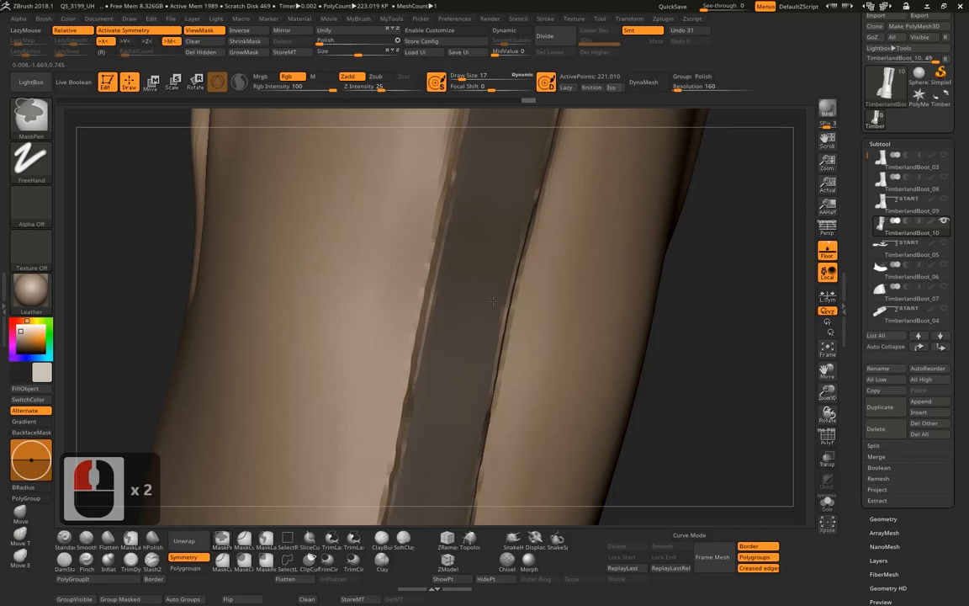
- Fill the remaining light spots along the lower seam edges and clean up the mask at the strip's bottom edge
{"action": "left_click", "coordinate": [492, 343], "text": "ctrl"}
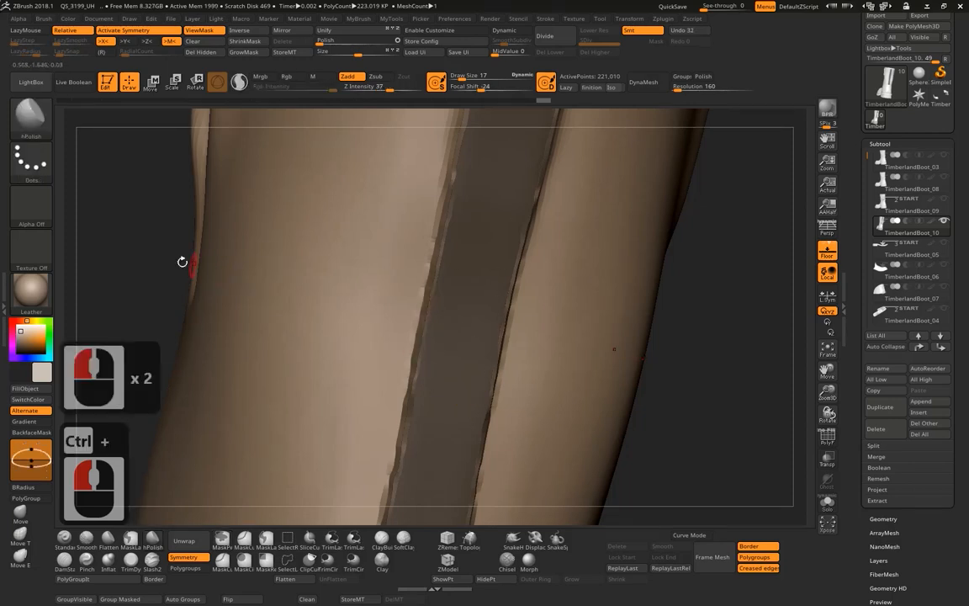
{"action": "left_click_drag", "start_coordinate": [182, 262], "coordinate": [357, 232]}
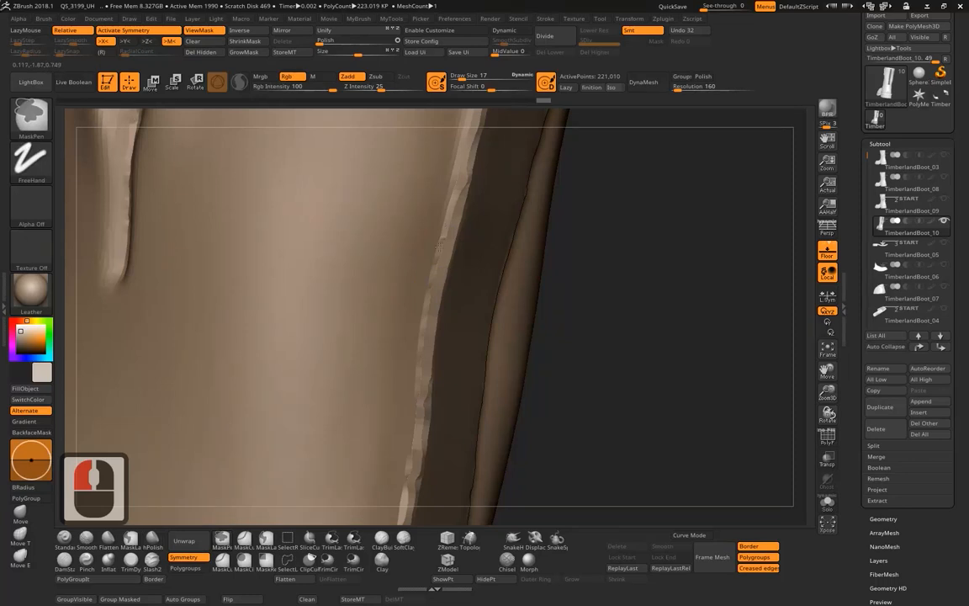
{"action": "left_click_drag", "start_coordinate": [678, 143], "coordinate": [580, 160]}
{"action": "left_click_drag", "start_coordinate": [581, 160], "coordinate": [514, 210], "text": "alt"}
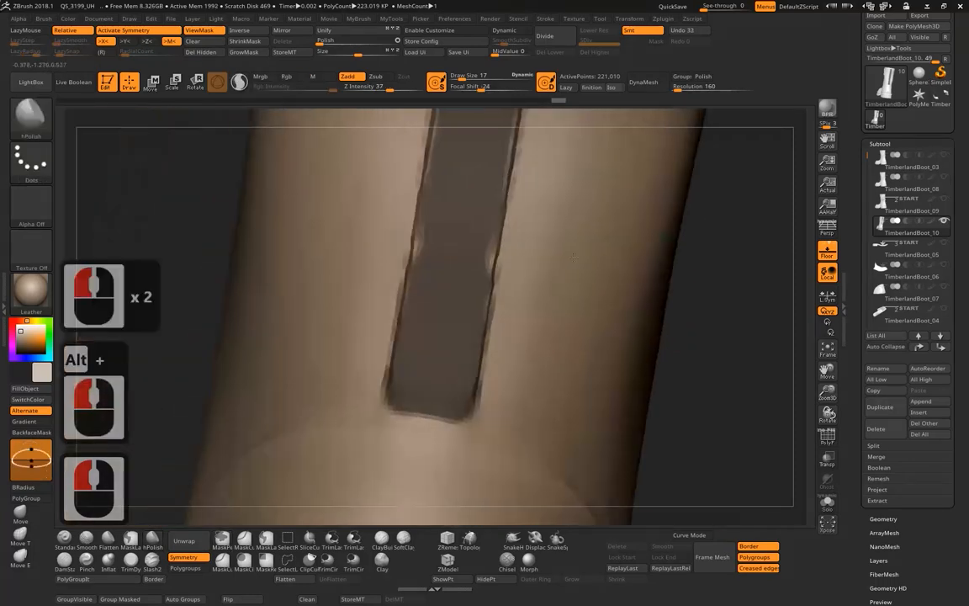
{"action": "left_click", "coordinate": [485, 238], "text": "ctrl"}
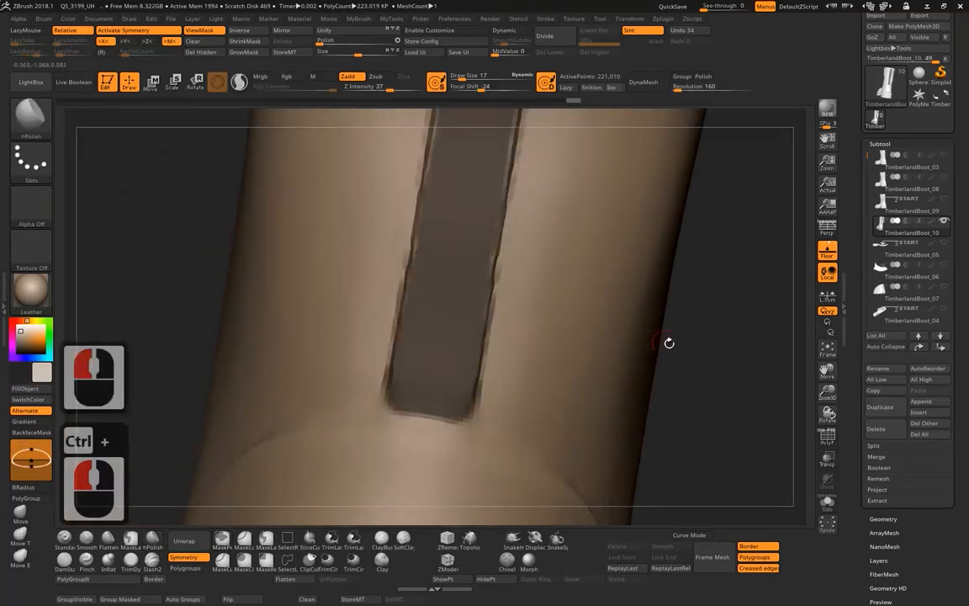
{"action": "left_click", "coordinate": [462, 413], "text": "ctrl"}
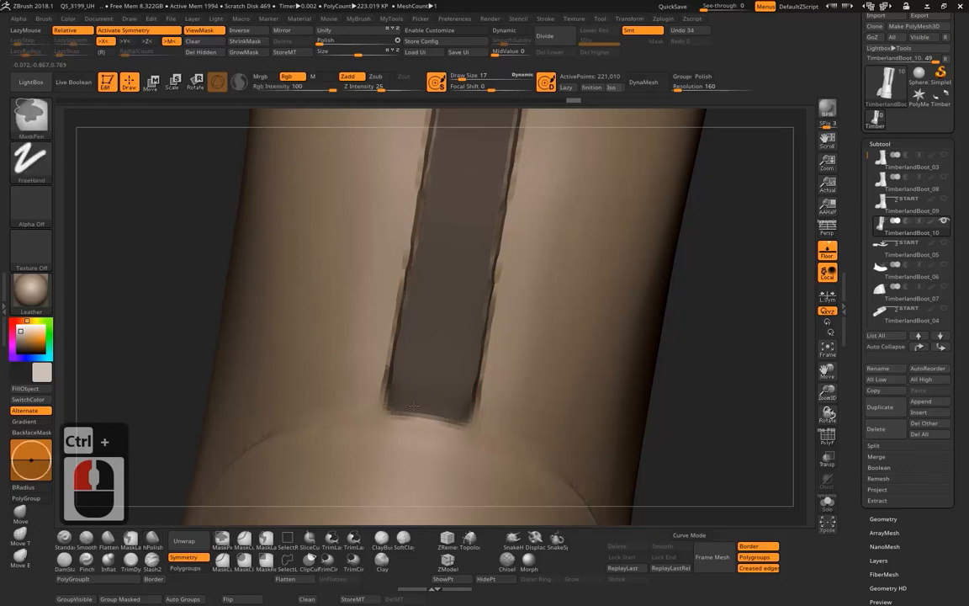
{"action": "left_click", "coordinate": [436, 417], "text": "ctrl"}
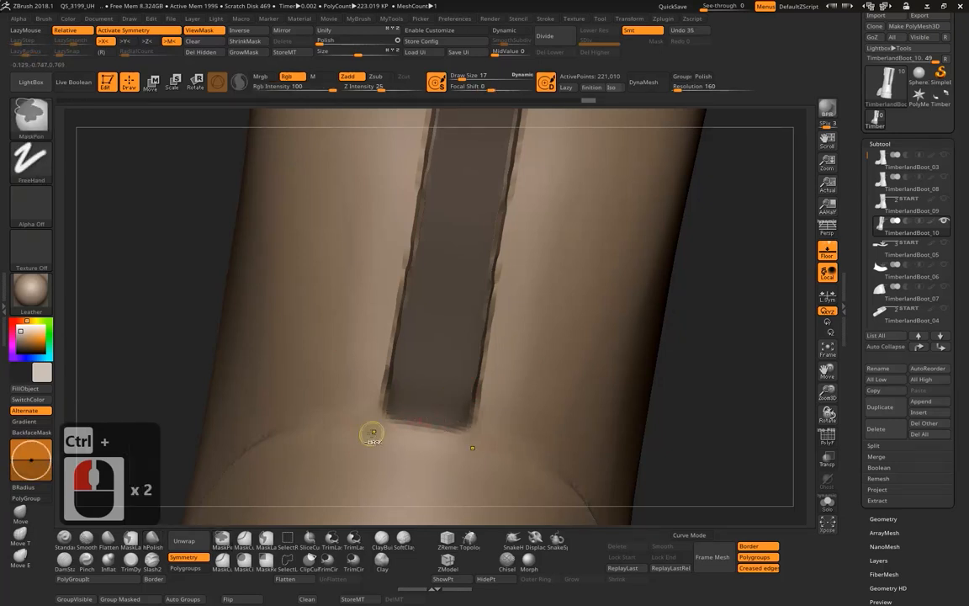
- Extend the back strip's mask over the collar's top rim and a short way down the inside of the boot shaft
{"action": "left_click", "coordinate": [717, 366]}
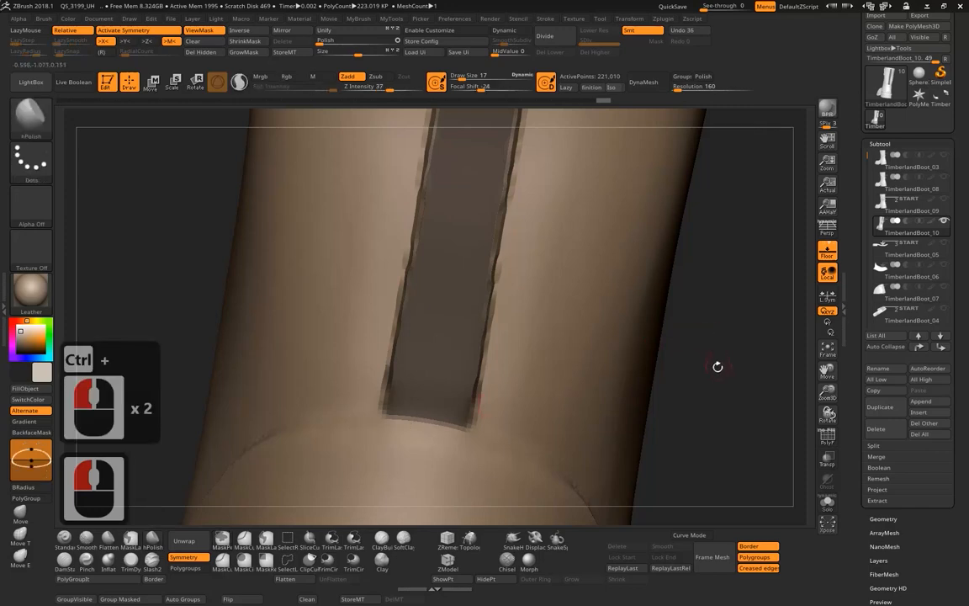
{"action": "mouse_move", "coordinate": [716, 366]}
{"action": "left_mouse_down"}
{"action": "mouse_move", "coordinate": [712, 314]}
{"action": "mouse_move", "coordinate": [698, 322]}
{"action": "mouse_move", "coordinate": [718, 301]}
{"action": "mouse_move", "coordinate": [716, 329]}
{"action": "mouse_move", "coordinate": [718, 260]}
{"action": "mouse_move", "coordinate": [727, 301]}
{"action": "left_mouse_up"}
{"action": "left_click_drag", "start_coordinate": [366, 189], "coordinate": [297, 221]}
{"action": "left_click_drag", "start_coordinate": [297, 221], "coordinate": [276, 305]}
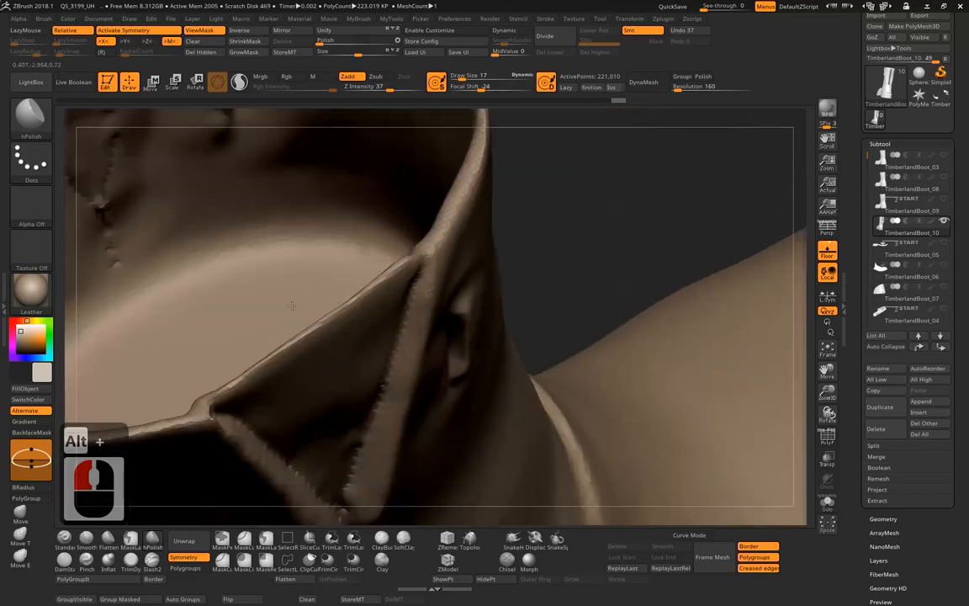
{"action": "left_click_drag", "start_coordinate": [513, 198], "coordinate": [725, 157], "text": "alt"}
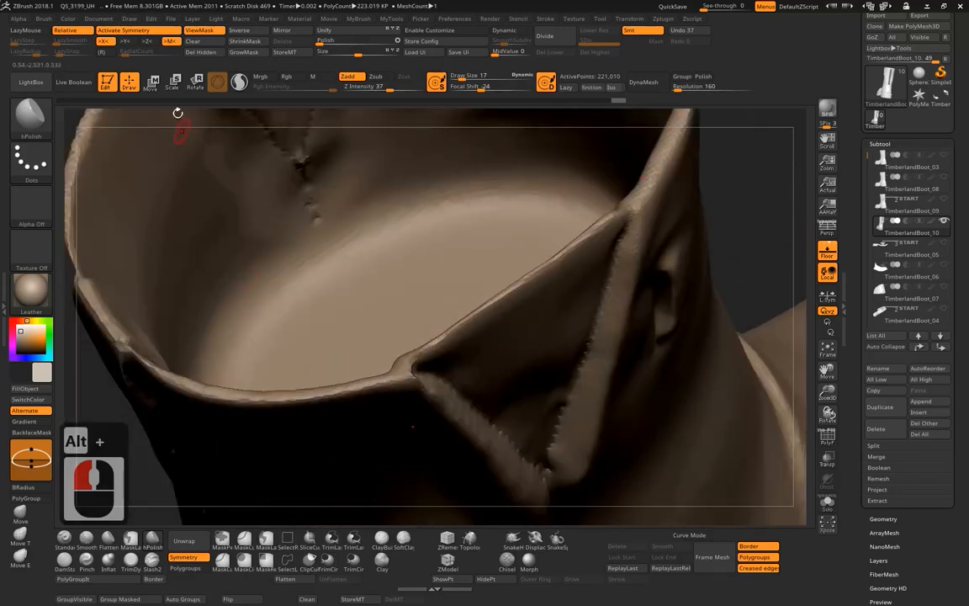
{"action": "left_click_drag", "start_coordinate": [219, 110], "coordinate": [494, 99], "text": "alt"}
{"action": "left_click_drag", "start_coordinate": [283, 242], "coordinate": [309, 291]}
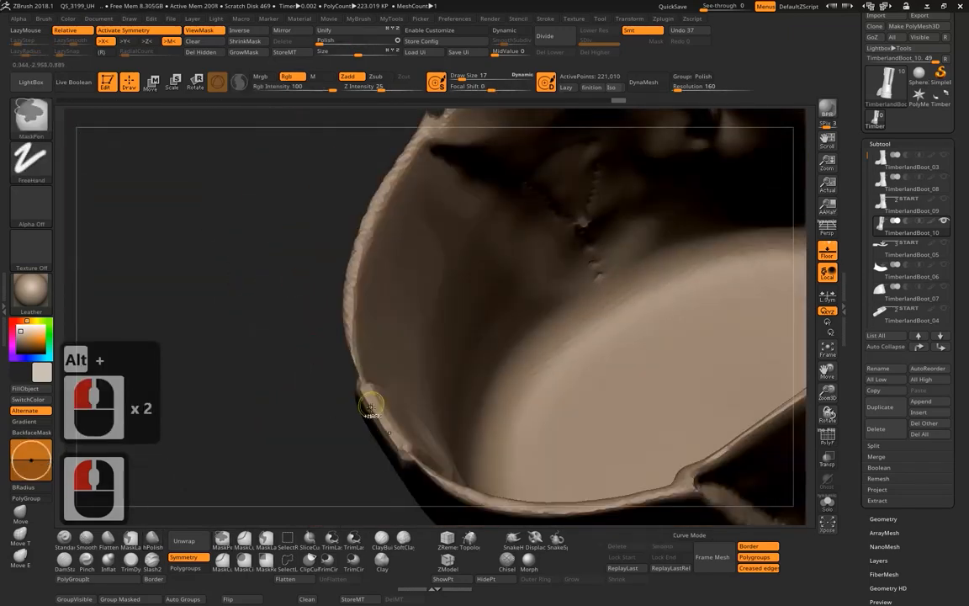
{"action": "left_click_drag", "start_coordinate": [372, 404], "coordinate": [393, 447], "text": "ctrl"}
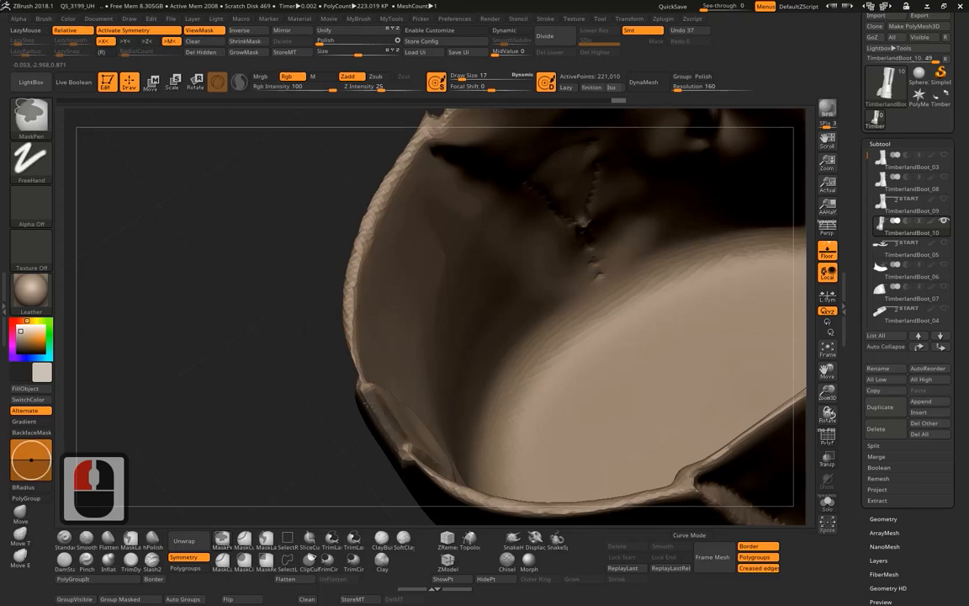
{"action": "left_click_drag", "start_coordinate": [389, 427], "coordinate": [383, 421], "text": "ctrl"}
{"action": "mouse_move", "coordinate": [271, 431]}
{"action": "left_mouse_down"}
{"action": "mouse_move", "coordinate": [255, 391]}
{"action": "mouse_move", "coordinate": [342, 428]}
{"action": "mouse_move", "coordinate": [313, 377]}
{"action": "left_mouse_up"}
{"action": "mouse_move", "coordinate": [412, 382]}
{"action": "left_mouse_down", "text": "ctrl"}
{"action": "mouse_move", "coordinate": [458, 376]}
{"action": "mouse_move", "coordinate": [406, 401]}
{"action": "mouse_move", "coordinate": [485, 397]}
{"action": "mouse_move", "coordinate": [476, 383]}
{"action": "mouse_move", "coordinate": [488, 378]}
{"action": "mouse_move", "coordinate": [469, 361]}
{"action": "mouse_move", "coordinate": [483, 365]}
{"action": "left_mouse_up", "text": "ctrl"}
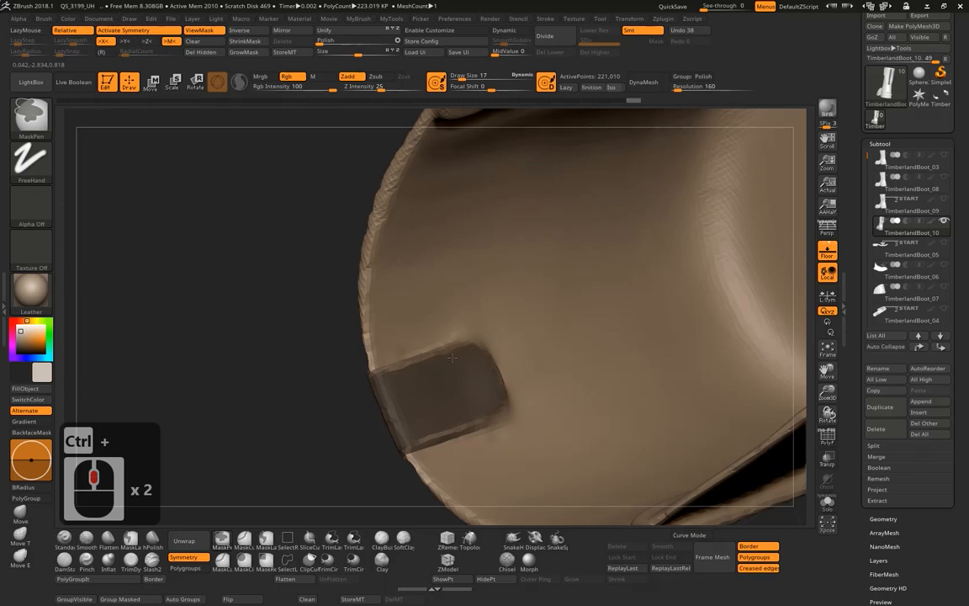
- Clean up the edges of the masked patch inside the collar
{"action": "middle_click", "coordinate": [456, 403], "text": "ctrl"}
{"action": "left_click", "coordinate": [477, 457]}
{"action": "left_click", "coordinate": [477, 457]}
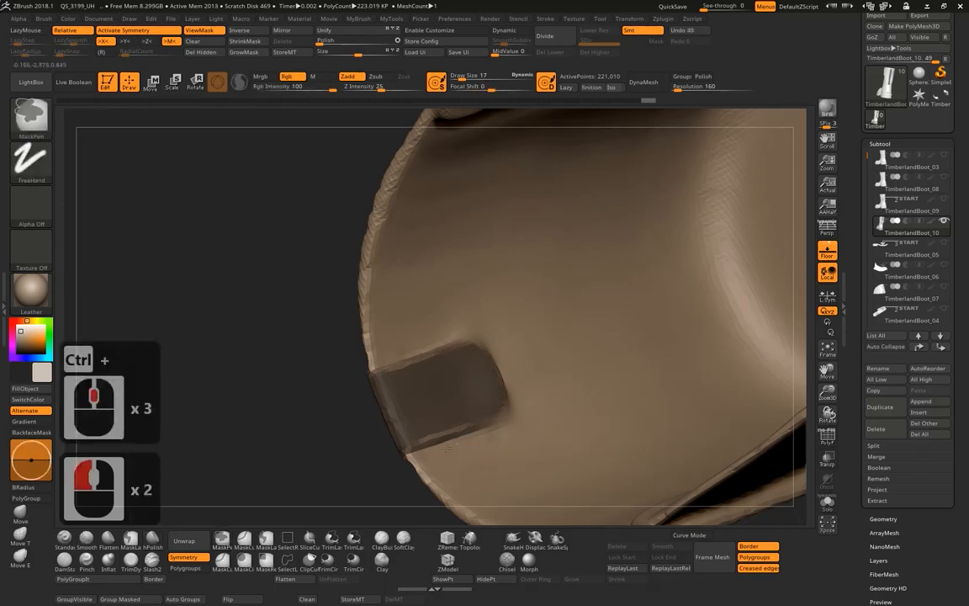
{"action": "middle_click", "coordinate": [514, 419]}
- Fill and even out the mask where the back strip meets the collar's top rim, including its outer edges
{"action": "left_click_drag", "start_coordinate": [281, 461], "coordinate": [294, 278]}
{"action": "left_click", "coordinate": [417, 411]}
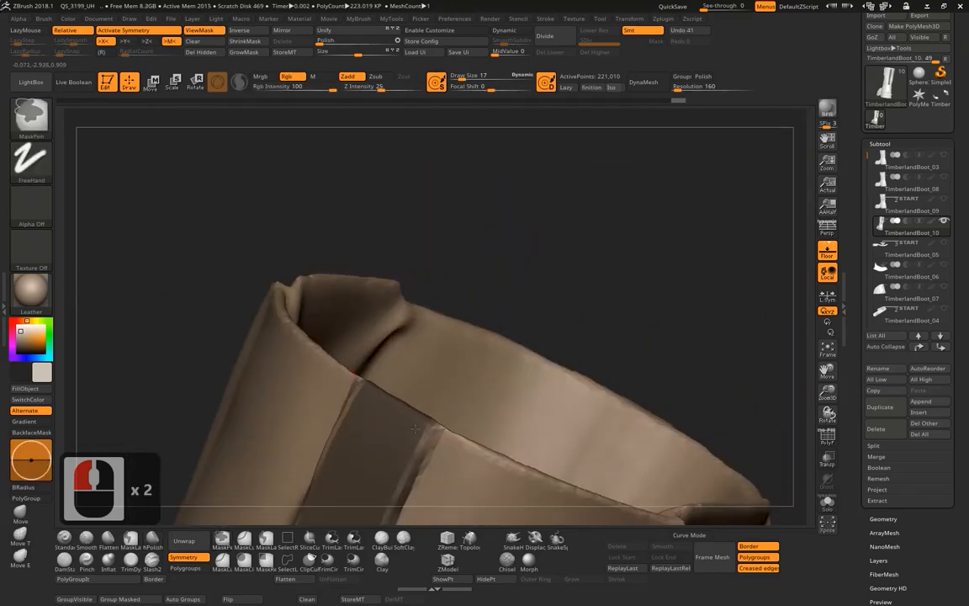
{"action": "middle_click", "coordinate": [416, 428], "text": "ctrl"}
{"action": "middle_click", "coordinate": [416, 426], "text": "ctrl"}
{"action": "left_click", "coordinate": [417, 425], "text": "ctrl"}
{"action": "left_click_drag", "start_coordinate": [468, 282], "coordinate": [463, 390]}
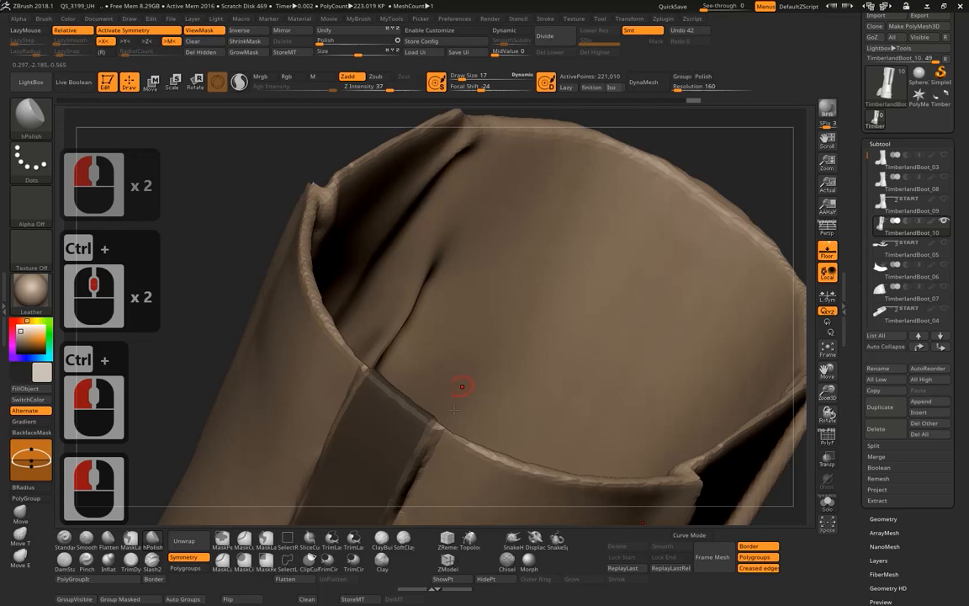
{"action": "middle_click", "coordinate": [420, 429], "text": "ctrl"}
{"action": "middle_click", "coordinate": [417, 430], "text": "ctrl"}
{"action": "middle_click", "coordinate": [412, 433], "text": "ctrl"}
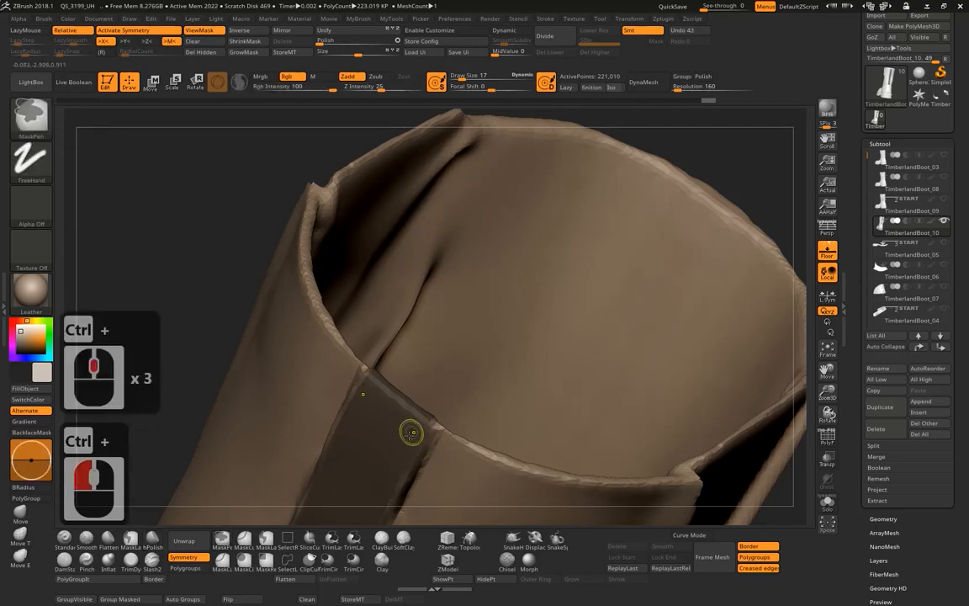
{"action": "middle_click", "coordinate": [370, 391], "text": "ctrl"}
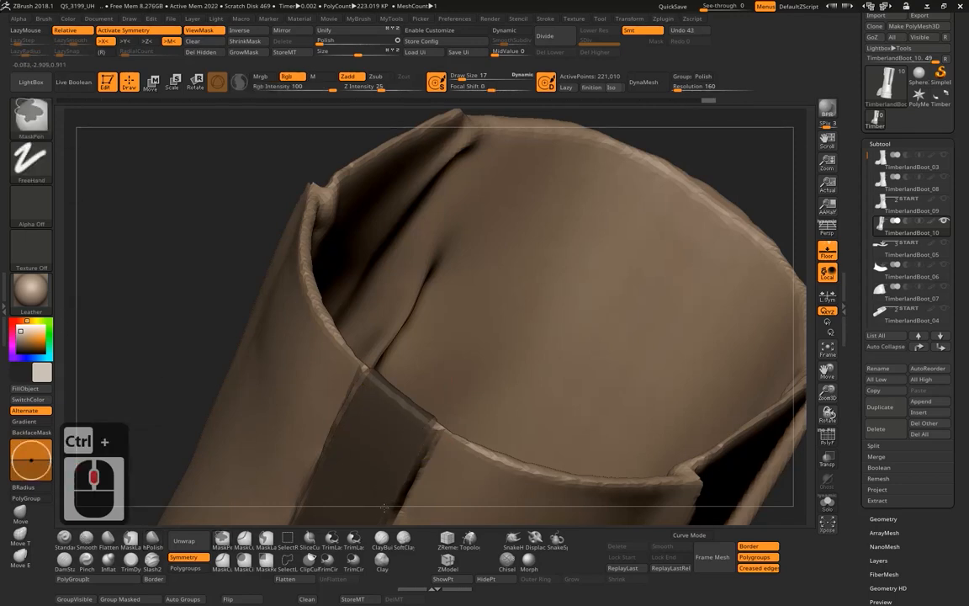
{"action": "middle_click", "coordinate": [350, 461], "text": "ctrl"}
{"action": "left_click", "coordinate": [370, 438], "text": "ctrl"}
{"action": "left_click", "coordinate": [417, 487]}
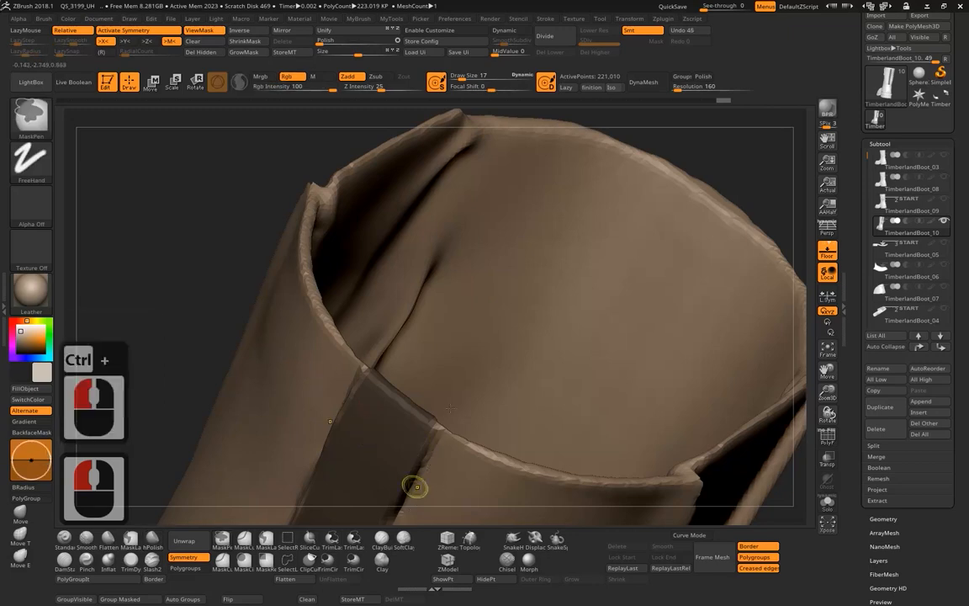
- Trim the mask off the raised seam beside the back strip, from the top rim downward
{"action": "left_click_drag", "start_coordinate": [235, 222], "coordinate": [215, 169]}
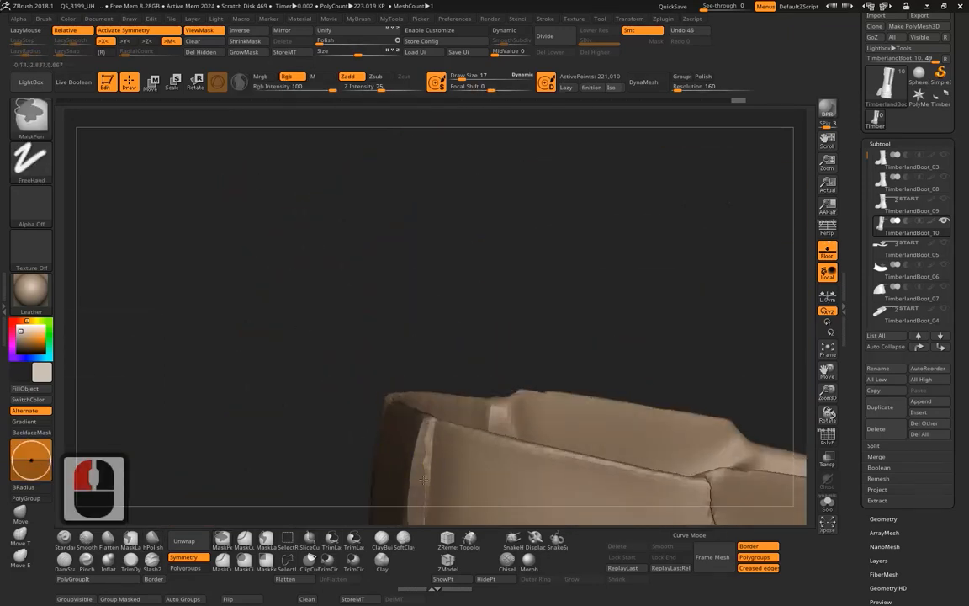
{"action": "mouse_move", "coordinate": [422, 221]}
{"action": "left_mouse_down"}
{"action": "mouse_move", "coordinate": [426, 174]}
{"action": "mouse_move", "coordinate": [378, 181]}
{"action": "left_mouse_up"}
{"action": "left_click_drag", "start_coordinate": [421, 202], "coordinate": [405, 87], "text": "alt"}
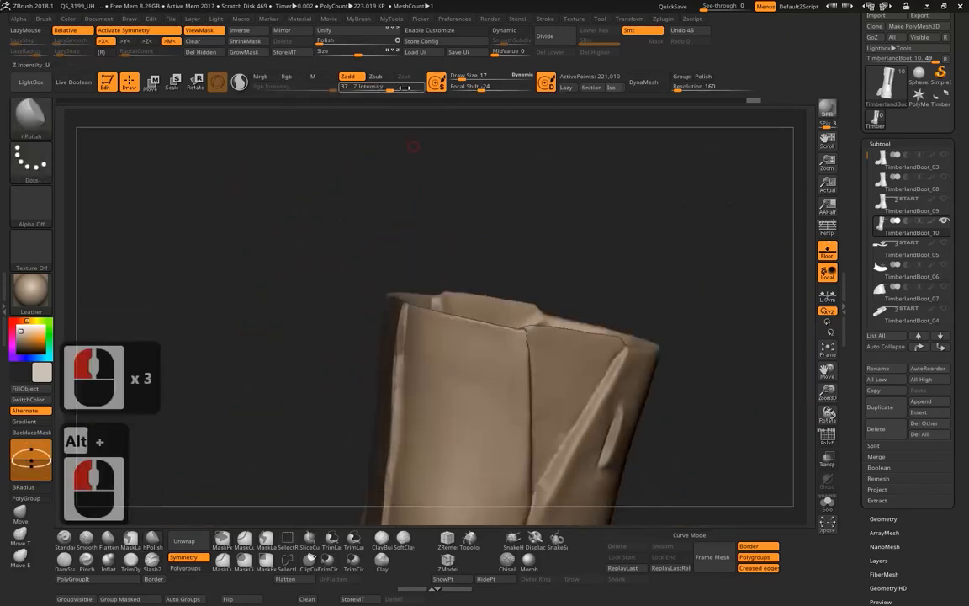
{"action": "left_click_drag", "start_coordinate": [639, 291], "coordinate": [539, 271], "text": "alt"}
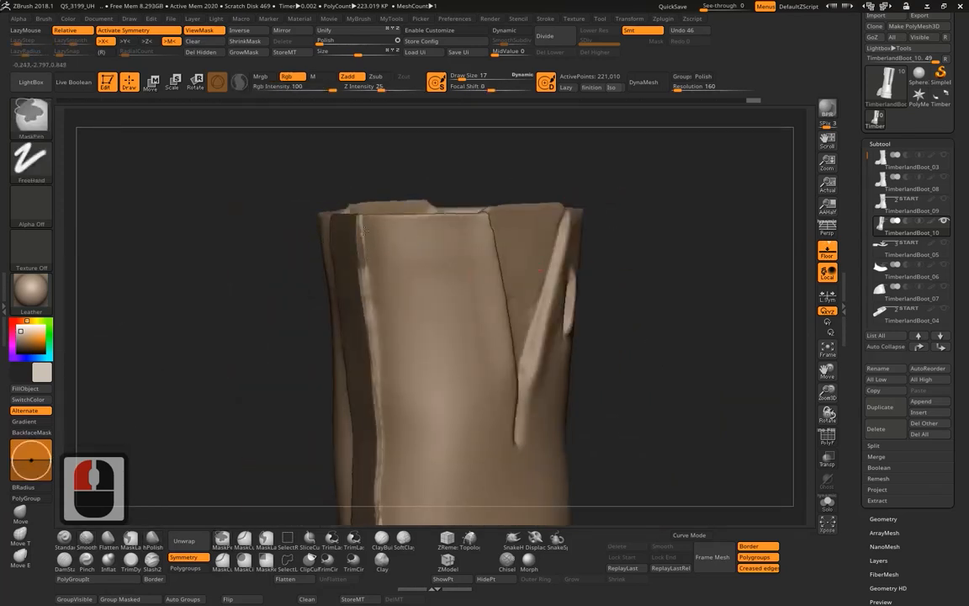
{"action": "left_click", "coordinate": [385, 274], "text": "ctrl+alt"}
{"action": "mouse_move", "coordinate": [301, 180]}
{"action": "left_mouse_down", "text": "alt"}
{"action": "mouse_move", "coordinate": [314, 281]}
{"action": "mouse_move", "coordinate": [325, 178]}
{"action": "left_mouse_up", "text": "alt"}
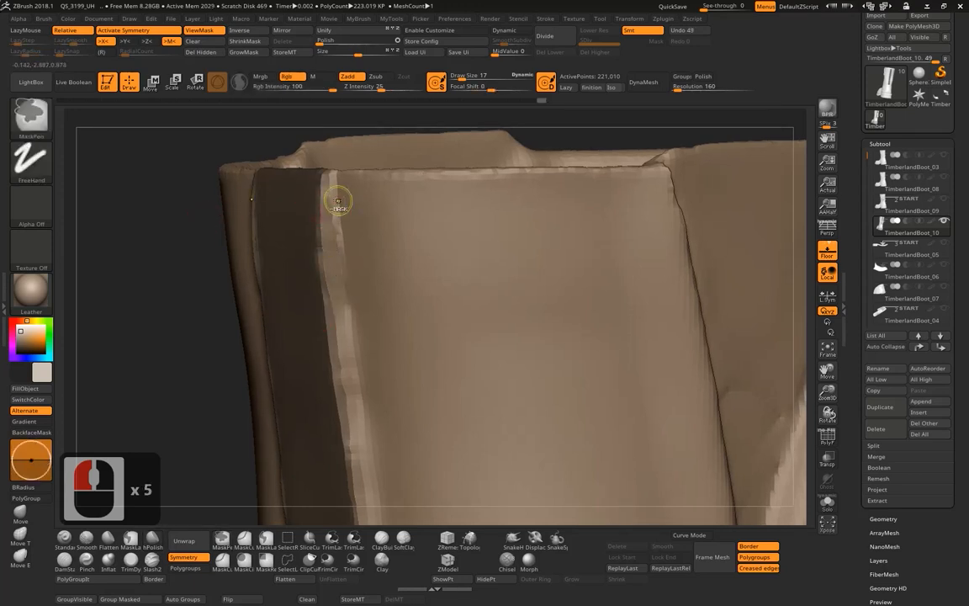
{"action": "left_click_drag", "start_coordinate": [331, 253], "coordinate": [338, 315], "text": "ctrl+alt"}
{"action": "left_click_drag", "start_coordinate": [193, 223], "coordinate": [314, 262]}
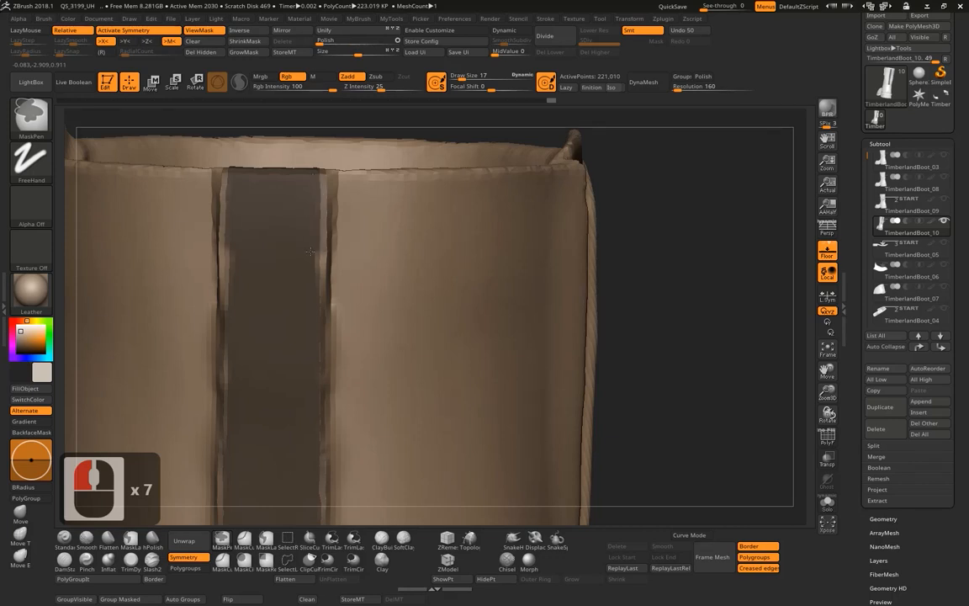
- Even out the mask along both side edges of the back strip's upper middle section
{"action": "left_click", "coordinate": [308, 407], "text": "ctrl"}
{"action": "left_click_drag", "start_coordinate": [306, 398], "coordinate": [345, 308], "text": "alt"}
{"action": "left_click_drag", "start_coordinate": [351, 248], "coordinate": [351, 297], "text": "ctrl+alt"}
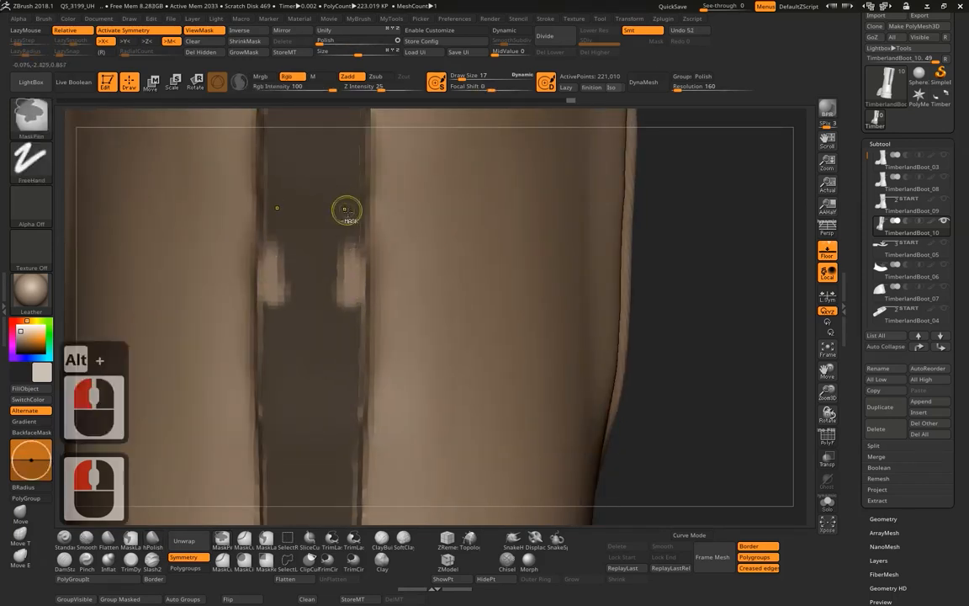
{"action": "left_click_drag", "start_coordinate": [344, 236], "coordinate": [349, 329], "text": "ctrl+alt"}
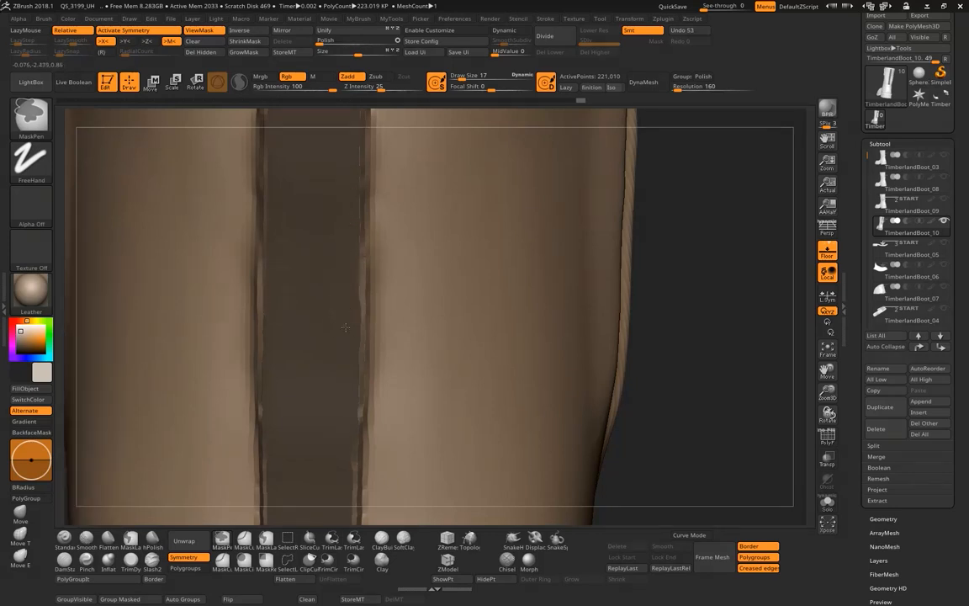
{"action": "left_click", "coordinate": [346, 359], "text": "ctrl"}
- Touch up the mask along the seam edges of the back strip's middle and lower sections
{"action": "left_click_drag", "start_coordinate": [652, 396], "coordinate": [668, 164], "text": "alt"}
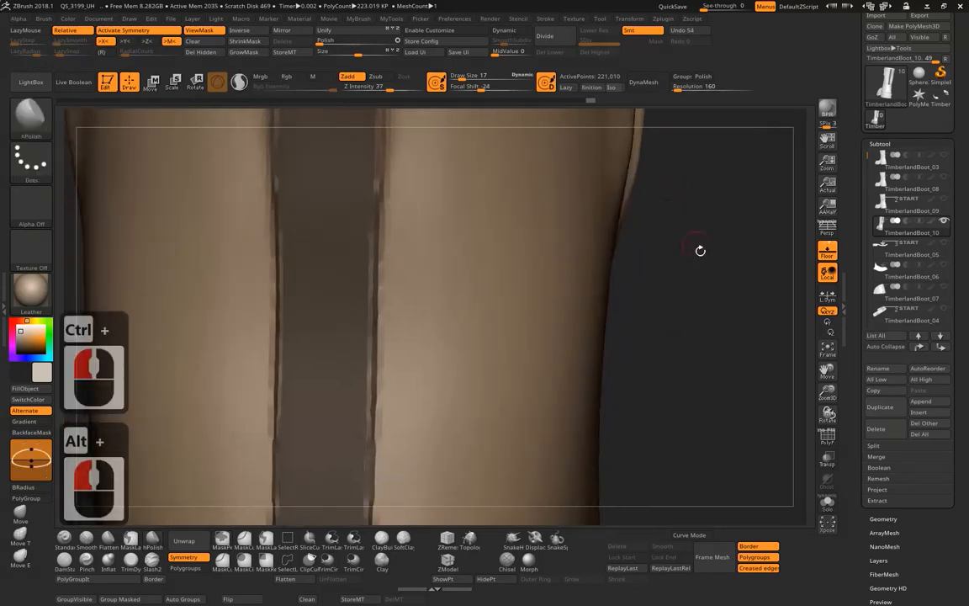
{"action": "left_click_drag", "start_coordinate": [689, 269], "coordinate": [720, 276]}
{"action": "left_click_drag", "start_coordinate": [565, 272], "coordinate": [623, 226]}
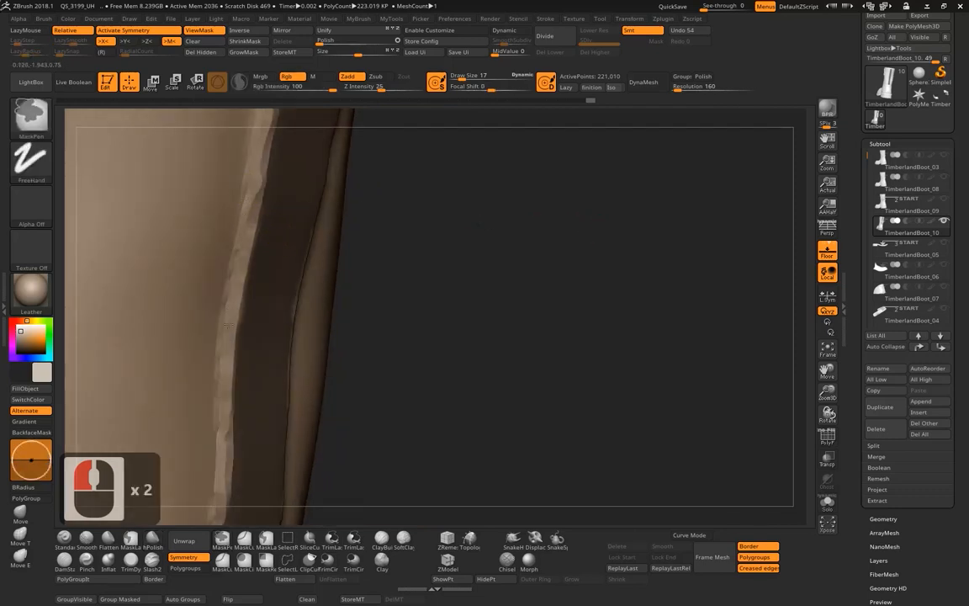
{"action": "left_click", "coordinate": [228, 324], "text": "ctrl"}
{"action": "left_click_drag", "start_coordinate": [495, 290], "coordinate": [353, 268]}
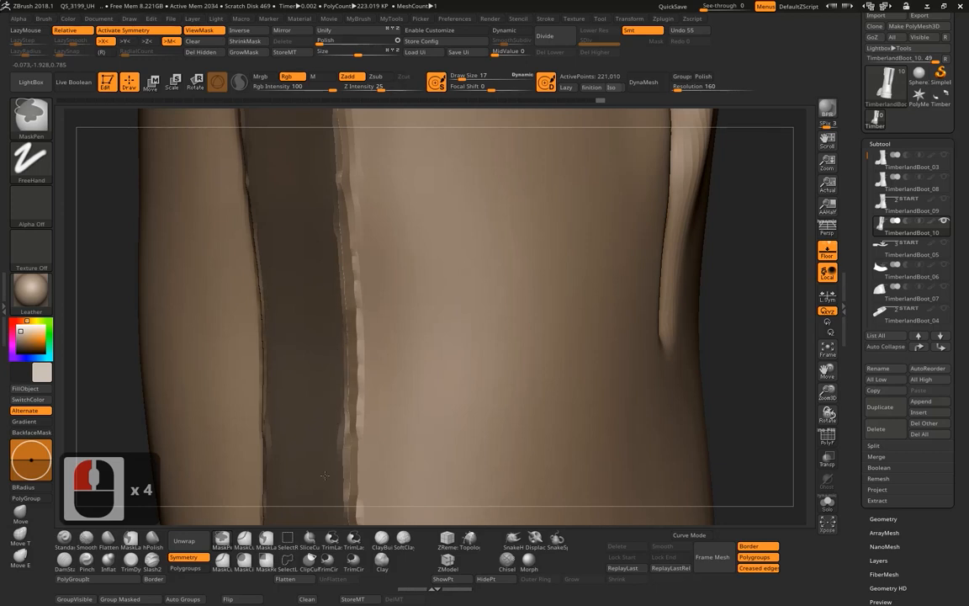
{"action": "left_click", "coordinate": [337, 446], "text": "ctrl"}
{"action": "left_click", "coordinate": [643, 291], "text": "ctrl"}
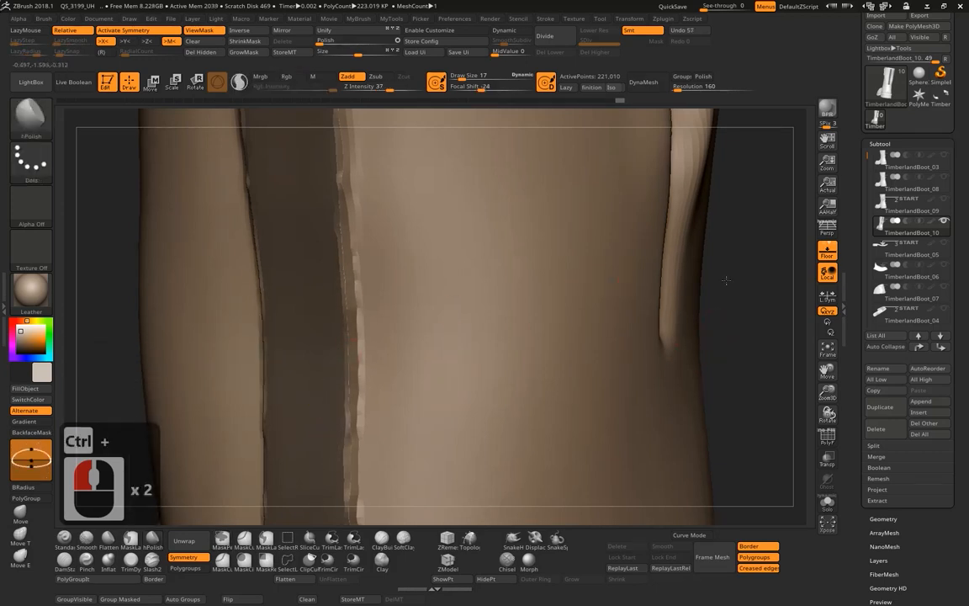
{"action": "left_click_drag", "start_coordinate": [727, 280], "coordinate": [737, 251], "text": "alt"}
{"action": "left_click_drag", "start_coordinate": [737, 252], "coordinate": [621, 326], "text": "alt"}
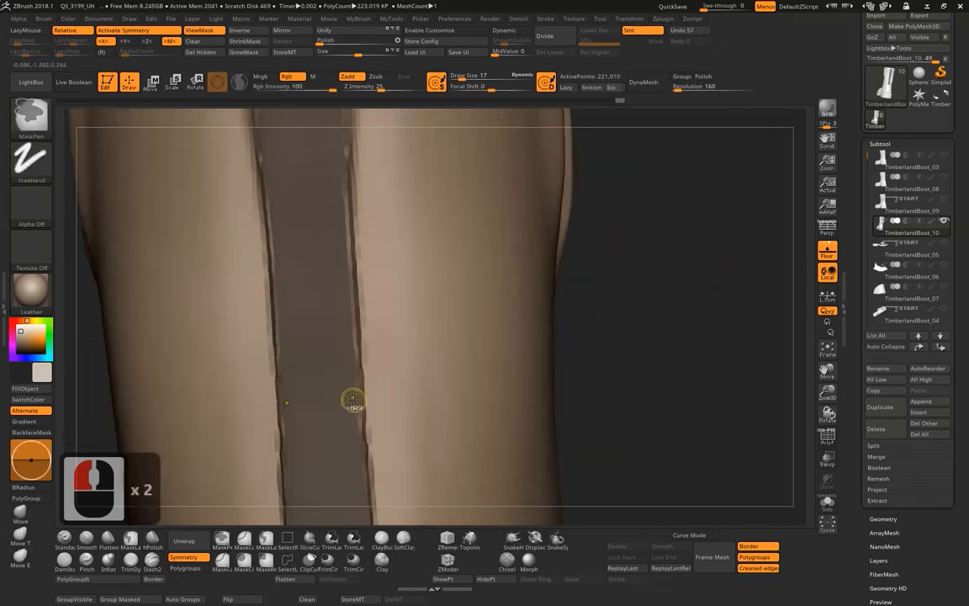
{"action": "left_click", "coordinate": [348, 436], "text": "ctrl"}
{"action": "left_click_drag", "start_coordinate": [640, 231], "coordinate": [767, 394], "text": "alt"}
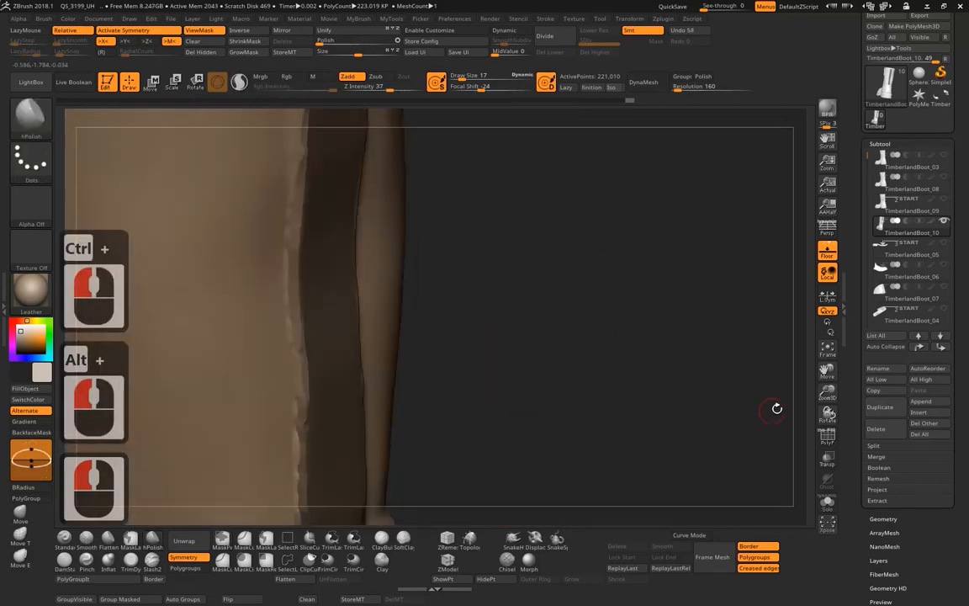
- Try to convert the masked back strip into its own polygroup with the polyframe displayed, and return to the earlier masked state
{"action": "left_click", "coordinate": [831, 444]}
{"action": "left_click_drag", "start_coordinate": [582, 283], "coordinate": [496, 227], "text": "alt"}
{"action": "key", "text": "ctrl+w"}
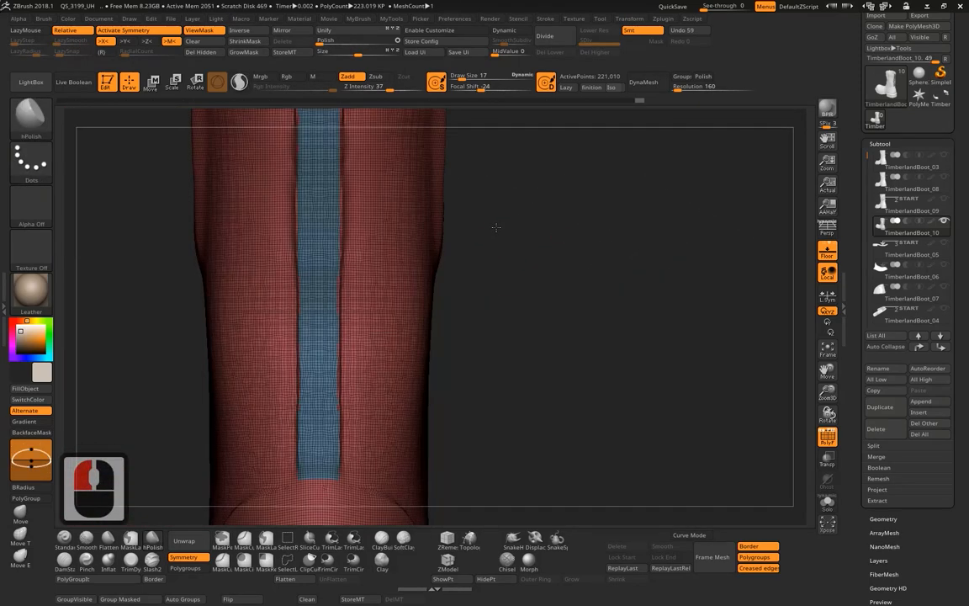
{"action": "left_click_drag", "start_coordinate": [541, 255], "coordinate": [588, 360], "text": "alt"}
{"action": "left_click_drag", "start_coordinate": [562, 277], "coordinate": [636, 234], "text": "alt"}
{"action": "key", "text": "ctrl+w"}
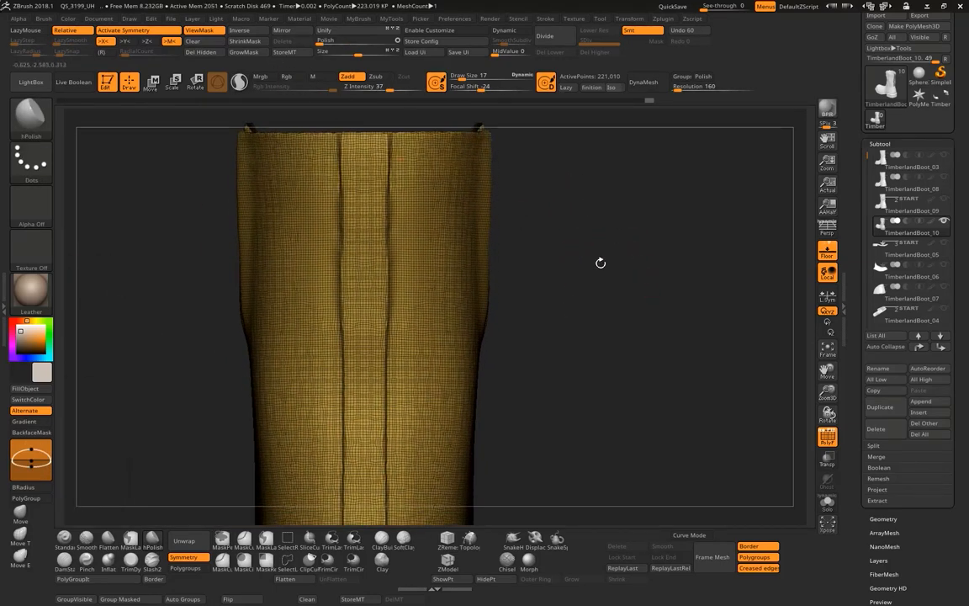
{"action": "left_click", "coordinate": [825, 443]}
{"action": "left_click_drag", "start_coordinate": [607, 310], "coordinate": [635, 350], "text": "alt"}
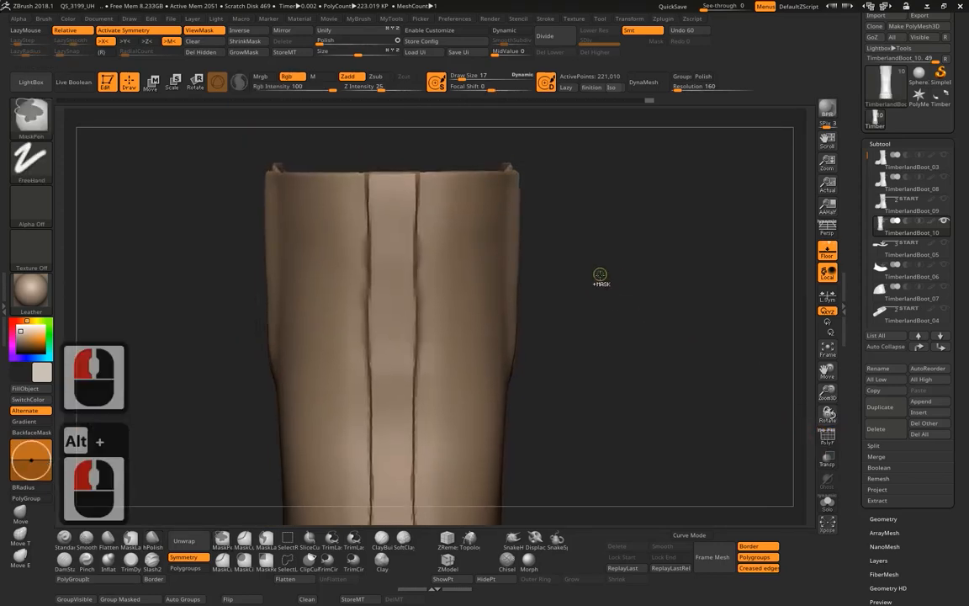
{"action": "left_click", "coordinate": [629, 100]}
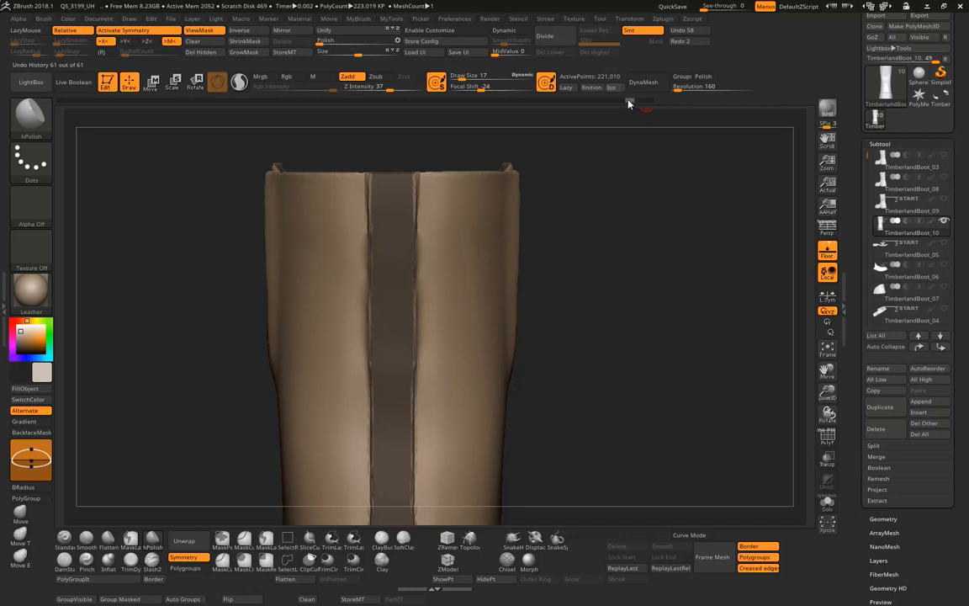
- Set the draw size to 28 and touch up the mask along the upper half of the back strip
{"action": "left_click_drag", "start_coordinate": [612, 250], "coordinate": [612, 202], "text": "alt"}
{"action": "left_click_drag", "start_coordinate": [602, 117], "coordinate": [608, 294], "text": "alt"}
{"action": "left_click_drag", "start_coordinate": [667, 313], "coordinate": [641, 332], "text": "alt"}
{"action": "key", "text": "space"}
{"action": "left_click_drag", "start_coordinate": [377, 205], "coordinate": [380, 205]}
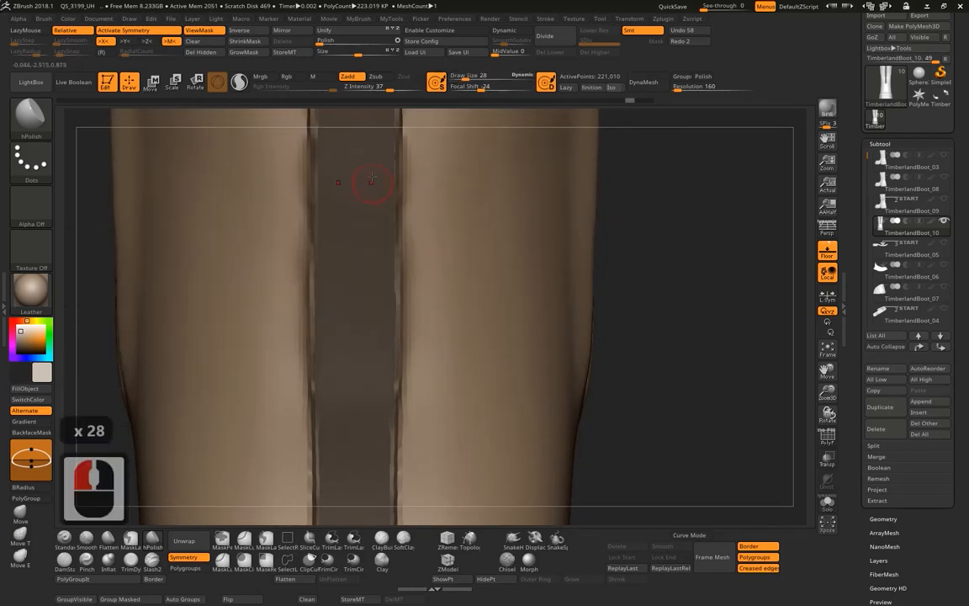
{"action": "left_click_drag", "start_coordinate": [666, 171], "coordinate": [633, 352], "text": "alt"}
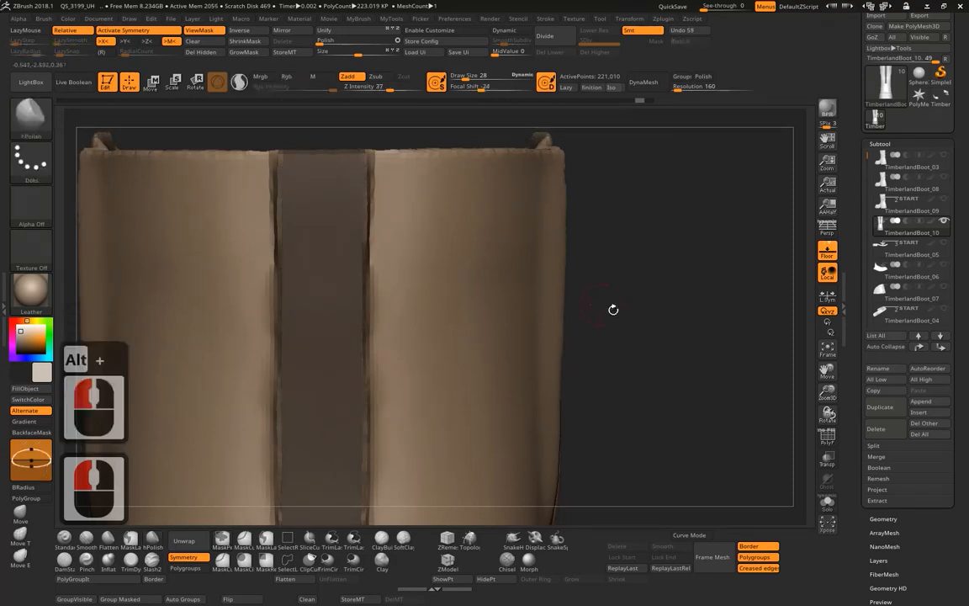
{"action": "left_click_drag", "start_coordinate": [614, 310], "coordinate": [390, 242], "text": "alt"}
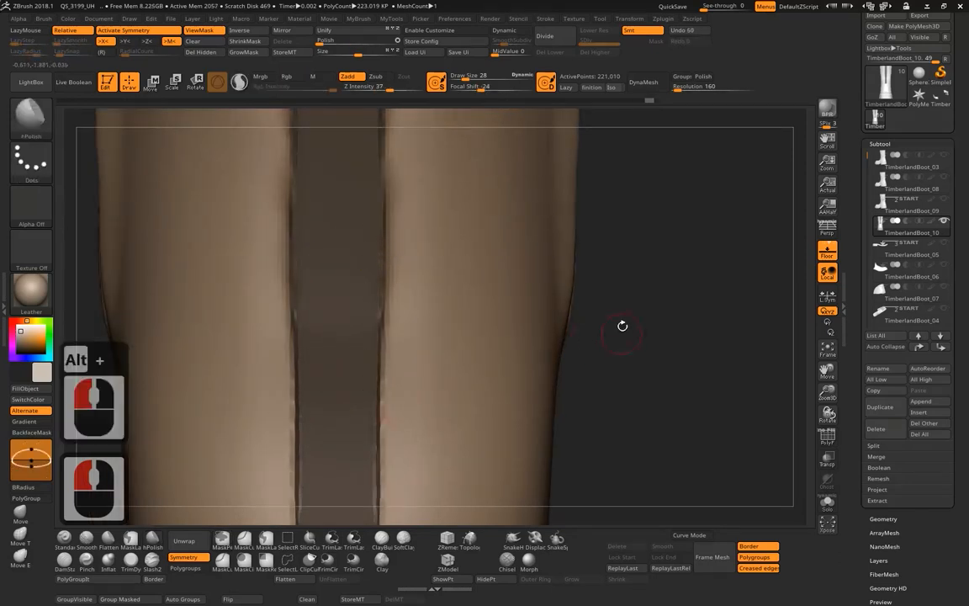
- Fill the mask along the lower half of the back strip down to its bottom end
{"action": "left_click_drag", "start_coordinate": [622, 327], "coordinate": [372, 299], "text": "alt"}
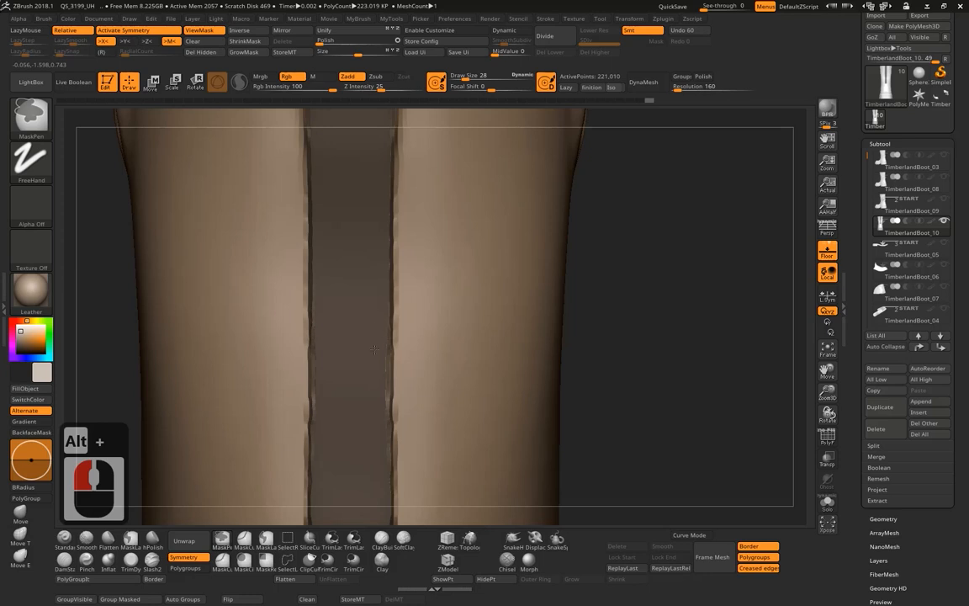
{"action": "left_click_drag", "start_coordinate": [372, 426], "coordinate": [372, 492], "text": "ctrl"}
{"action": "left_click_drag", "start_coordinate": [638, 225], "coordinate": [654, 76], "text": "alt"}
{"action": "left_click_drag", "start_coordinate": [391, 223], "coordinate": [390, 251], "text": "ctrl"}
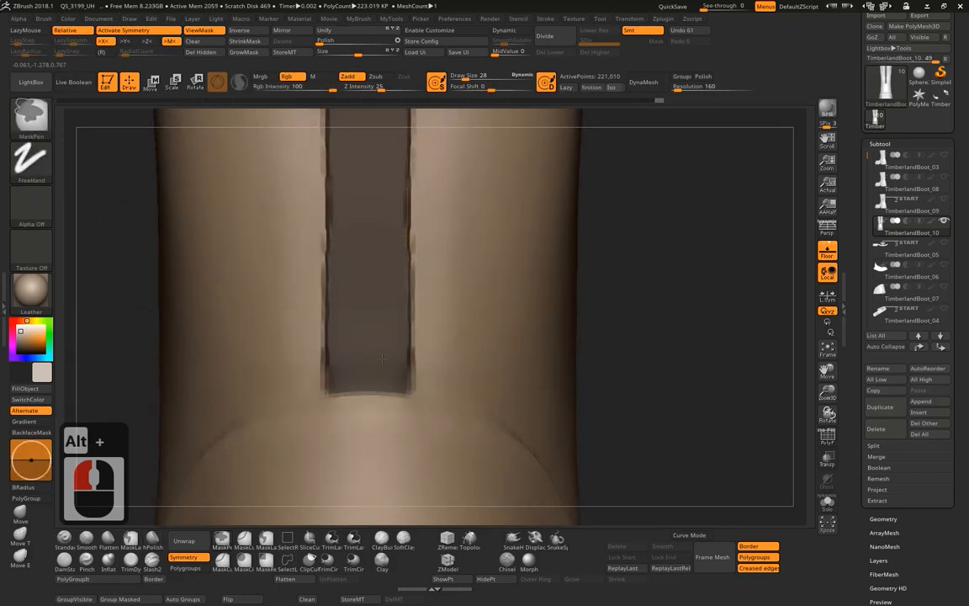
{"action": "left_click_drag", "start_coordinate": [383, 359], "coordinate": [347, 321], "text": "ctrl"}
- Try to extend the mask over the inside of the boot's rim at the back strip's upper end, and undo it
{"action": "left_click_drag", "start_coordinate": [723, 216], "coordinate": [677, 228]}
{"action": "mouse_move", "coordinate": [223, 198]}
{"action": "left_mouse_down"}
{"action": "mouse_move", "coordinate": [227, 402]}
{"action": "mouse_move", "coordinate": [249, 357]}
{"action": "mouse_move", "coordinate": [260, 380]}
{"action": "left_mouse_up"}
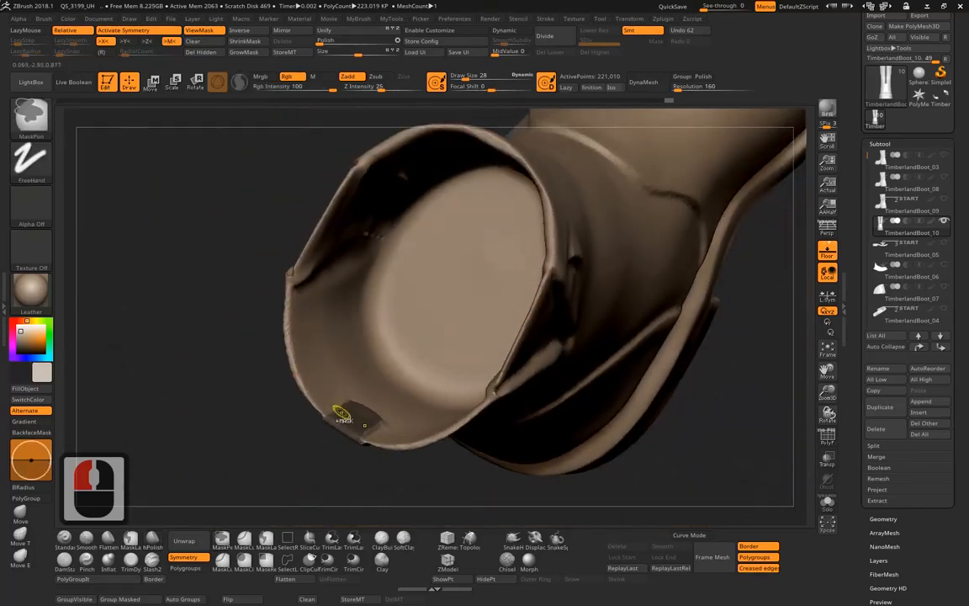
{"action": "left_click_drag", "start_coordinate": [348, 415], "coordinate": [352, 418], "text": "ctrl"}
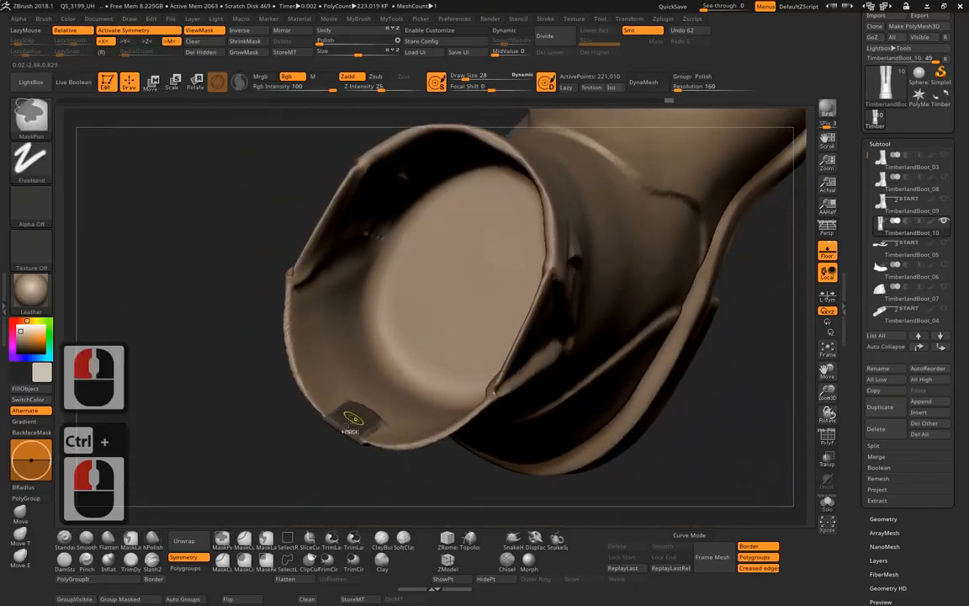
{"action": "mouse_move", "coordinate": [298, 435]}
{"action": "left_mouse_down", "text": "alt"}
{"action": "mouse_move", "coordinate": [300, 380]}
{"action": "mouse_move", "coordinate": [316, 343]}
{"action": "left_mouse_up", "text": "alt"}
{"action": "key", "text": "ctrl+z"}
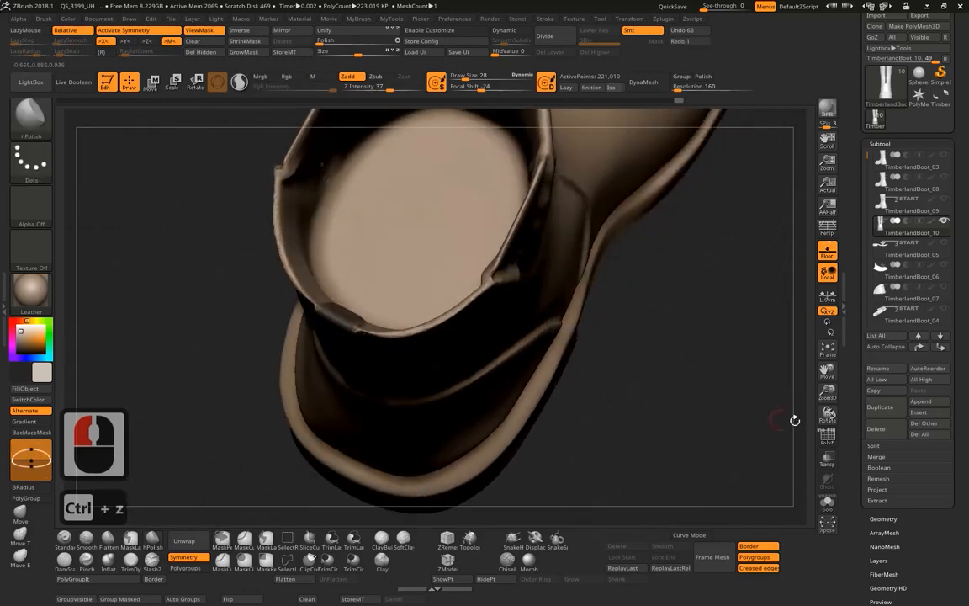
- Display the polyframe on the boot and undo one more mask stroke on the back strip
{"action": "key", "text": "shift+f"}
{"action": "left_click_drag", "start_coordinate": [693, 352], "coordinate": [588, 224], "text": "shift"}
{"action": "key", "text": "ctrl+z"}
{"action": "key", "text": "super"}
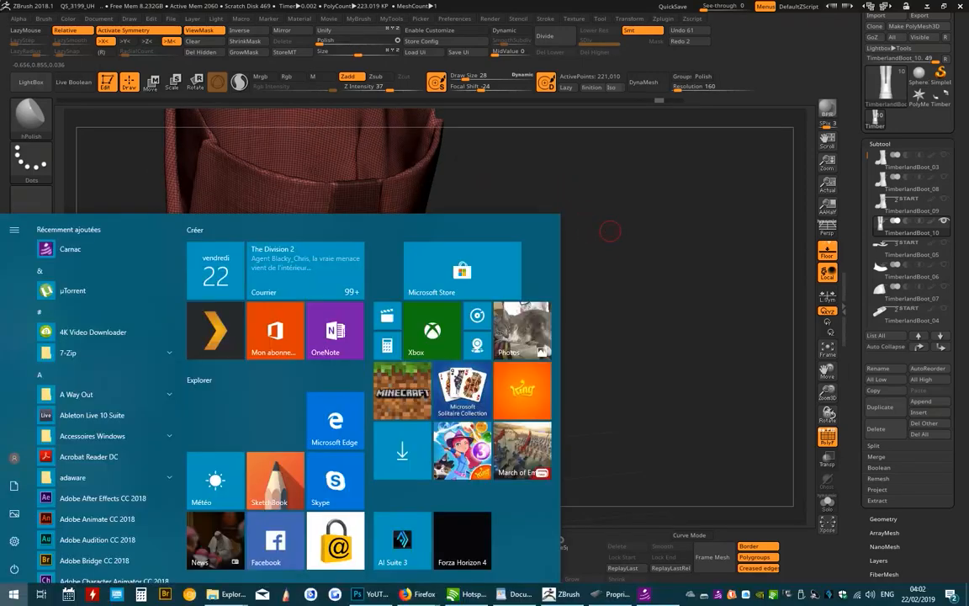
{"action": "key", "text": "super"}
{"action": "key", "text": "super"}
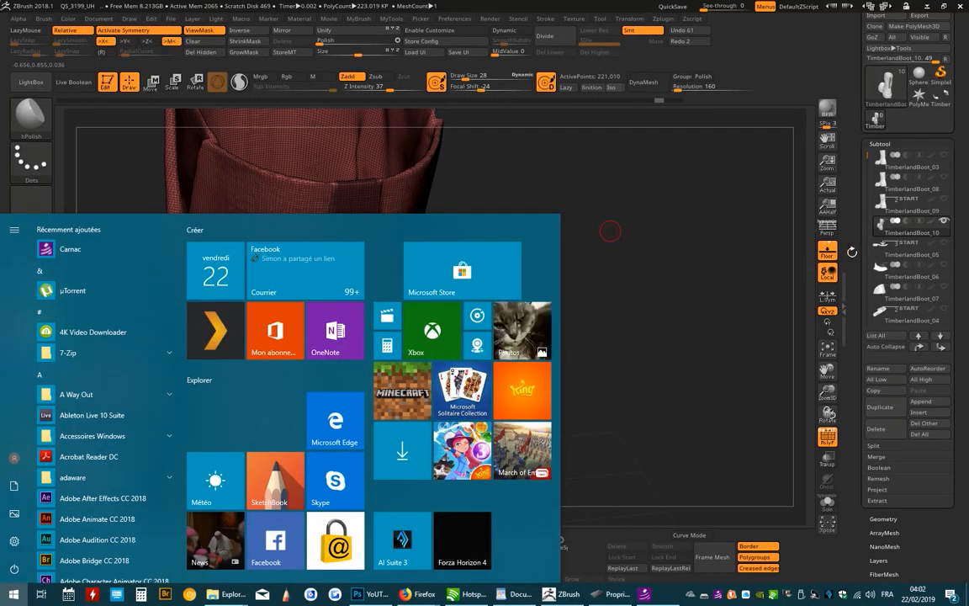
{"action": "key", "text": "super"}
- Try turning the masked back strip and the rest of the boot into new polygroups, and undo the last regrouping
{"action": "key", "text": "ctrl+w"}
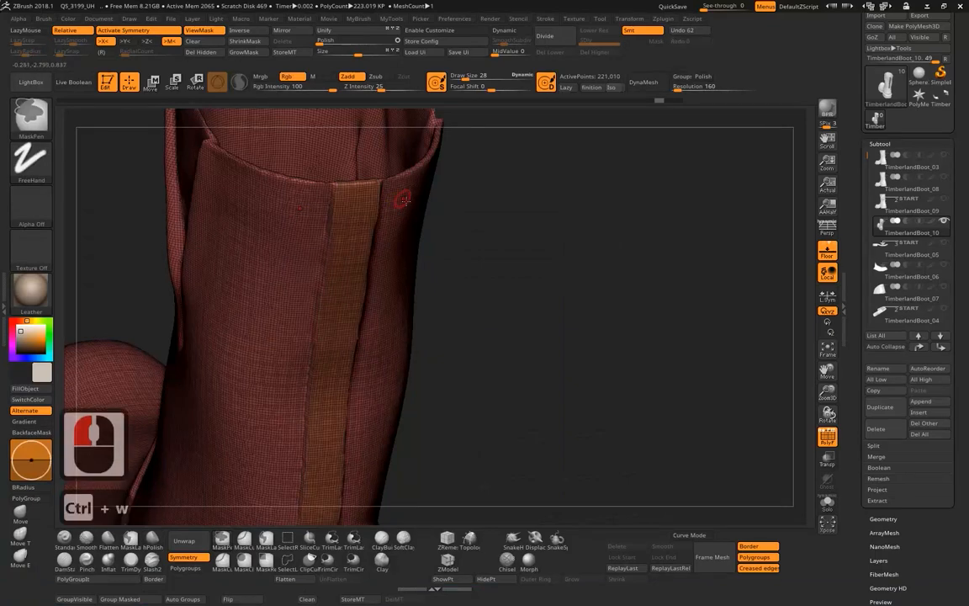
{"action": "left_click_drag", "start_coordinate": [512, 289], "coordinate": [528, 320], "text": "alt"}
{"action": "left_click_drag", "start_coordinate": [528, 319], "coordinate": [537, 219], "text": "shift"}
{"action": "key", "text": "ctrl+w"}
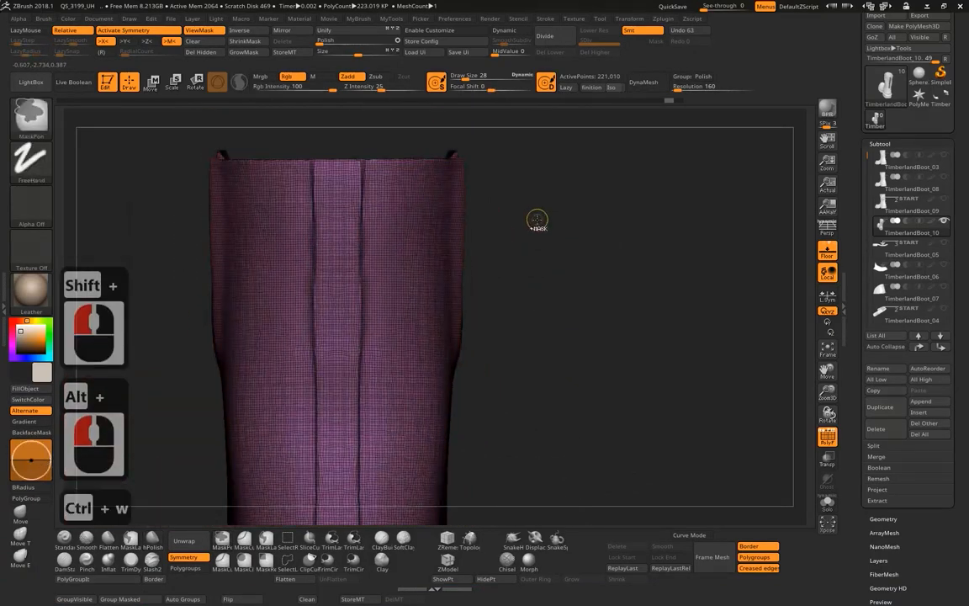
{"action": "key", "text": "ctrl+w"}
{"action": "key", "text": "ctrl+z"}
{"action": "key", "text": "ctrl+z"}
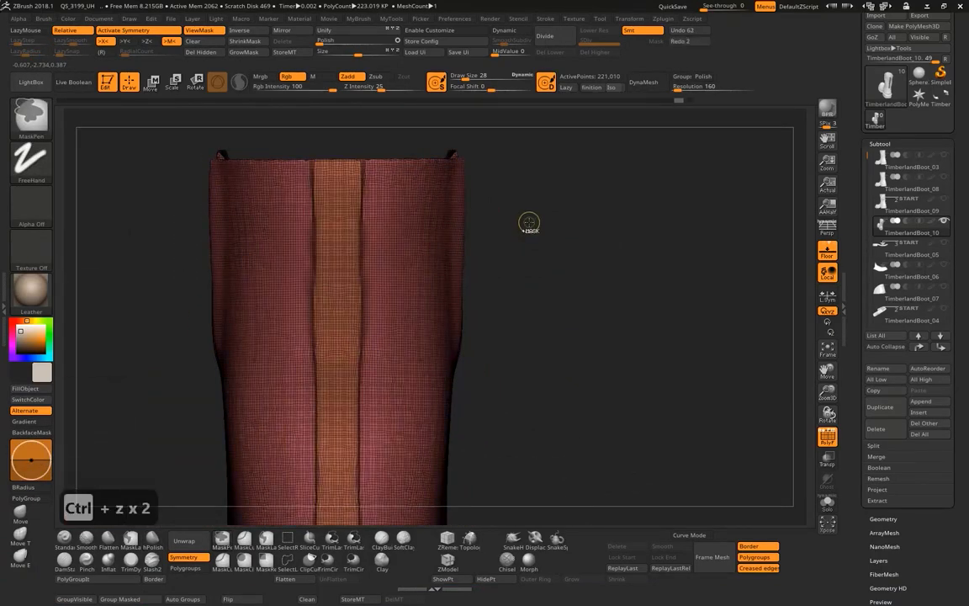
- Regroup the masked back strip as its own polygroup in a colour that contrasts with the rest of the boot
{"action": "key", "text": "ctrl+w"}
{"action": "key", "text": "ctrl+z"}
{"action": "key", "text": "ctrl+z"}
{"action": "key", "text": "ctrl+w"}
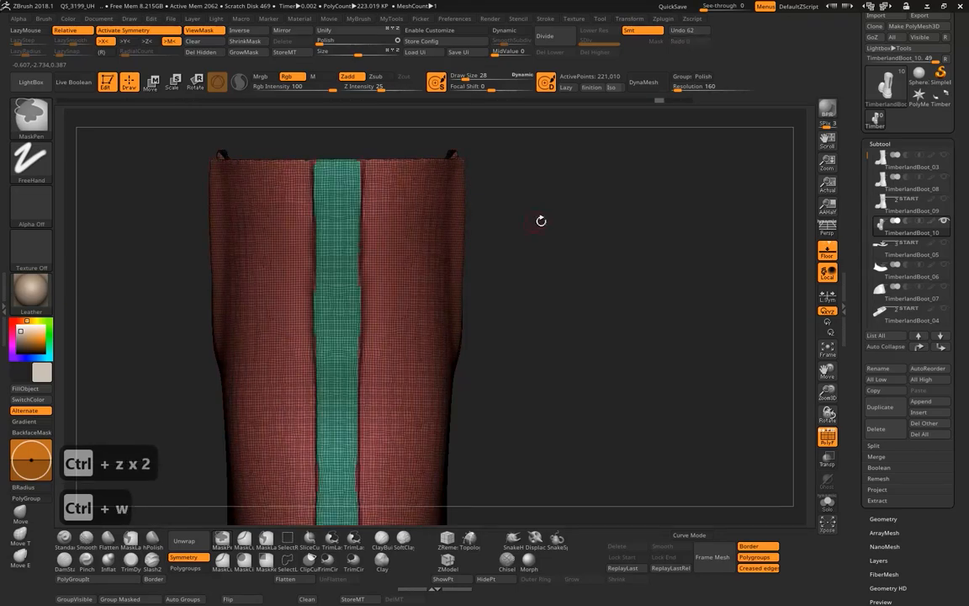
- Isolate the back strip's polygroup so the rest of the boot is hidden
{"action": "right_click_drag", "start_coordinate": [541, 221], "coordinate": [567, 232]}
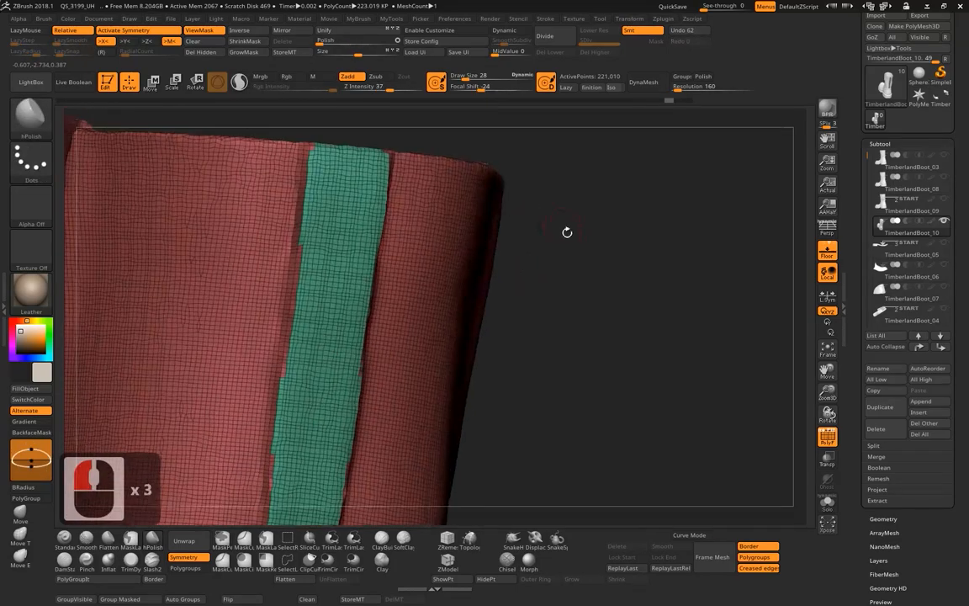
{"action": "left_click_drag", "start_coordinate": [567, 232], "coordinate": [526, 233]}
{"action": "mouse_move", "coordinate": [526, 233]}
{"action": "left_mouse_down", "text": "alt"}
{"action": "mouse_move", "coordinate": [593, 189]}
{"action": "mouse_move", "coordinate": [628, 242]}
{"action": "mouse_move", "coordinate": [615, 258]}
{"action": "mouse_move", "coordinate": [574, 109]}
{"action": "left_mouse_up", "text": "alt"}
{"action": "left_click", "coordinate": [409, 233], "text": "ctrl+shift"}
{"action": "left_click", "coordinate": [438, 205], "text": "ctrl+shift"}
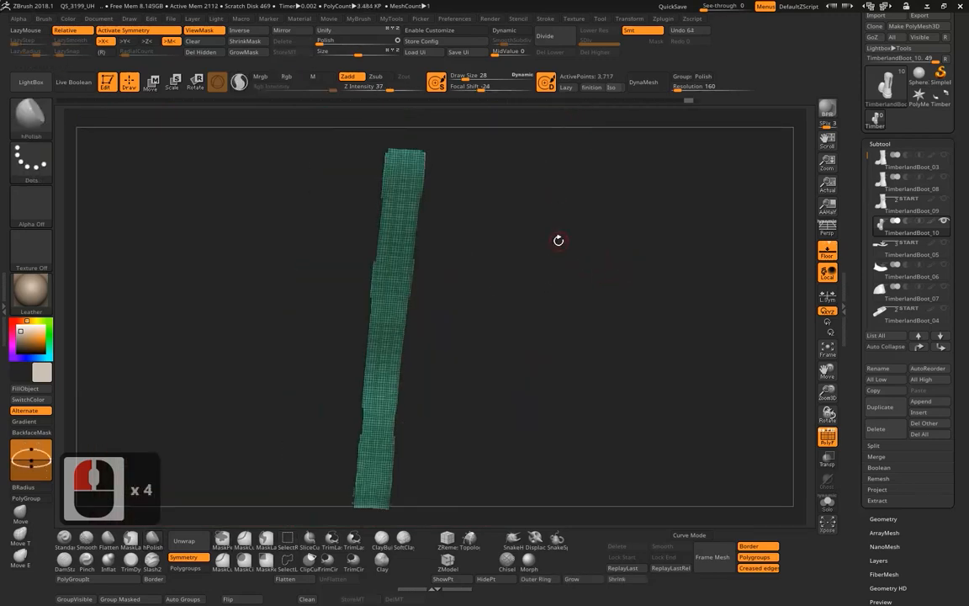
{"action": "left_click_drag", "start_coordinate": [558, 240], "coordinate": [536, 211], "text": "alt"}
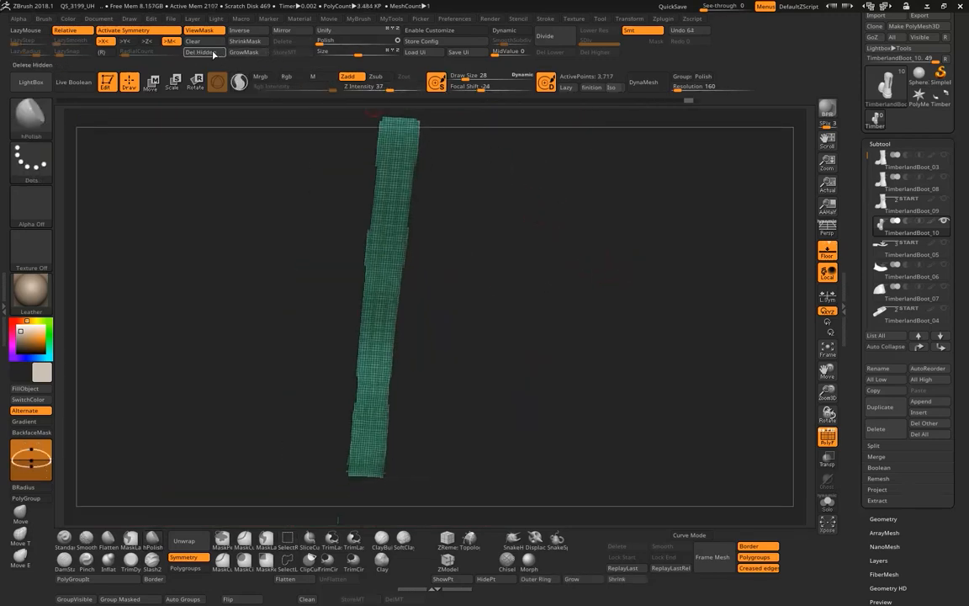
- Clear the mask and delete the hidden geometry so the subtool keeps only the back strip
{"action": "left_click", "coordinate": [208, 42]}
{"action": "left_click", "coordinate": [210, 52]}
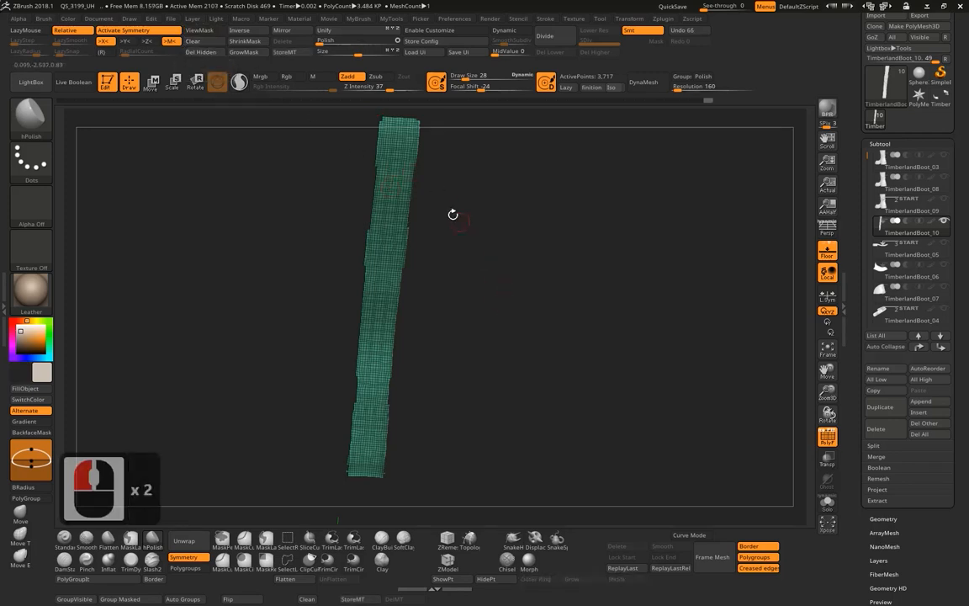
{"action": "left_click_drag", "start_coordinate": [512, 232], "coordinate": [822, 238], "text": "shift"}
{"action": "mouse_move", "coordinate": [591, 235]}
{"action": "left_mouse_down"}
{"action": "mouse_move", "coordinate": [541, 280]}
{"action": "mouse_move", "coordinate": [575, 329]}
{"action": "mouse_move", "coordinate": [556, 255]}
{"action": "mouse_move", "coordinate": [795, 296]}
{"action": "left_mouse_up"}
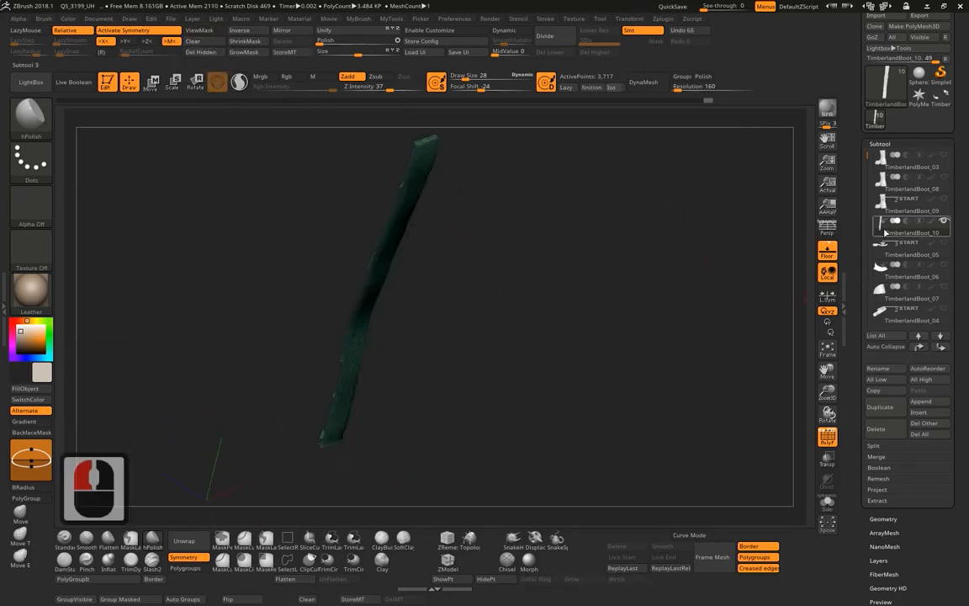
- Show the TimberlandBoot_09 subtool together with the back strip and check how the strip sits on the boot
{"action": "mouse_move", "coordinate": [948, 202]}
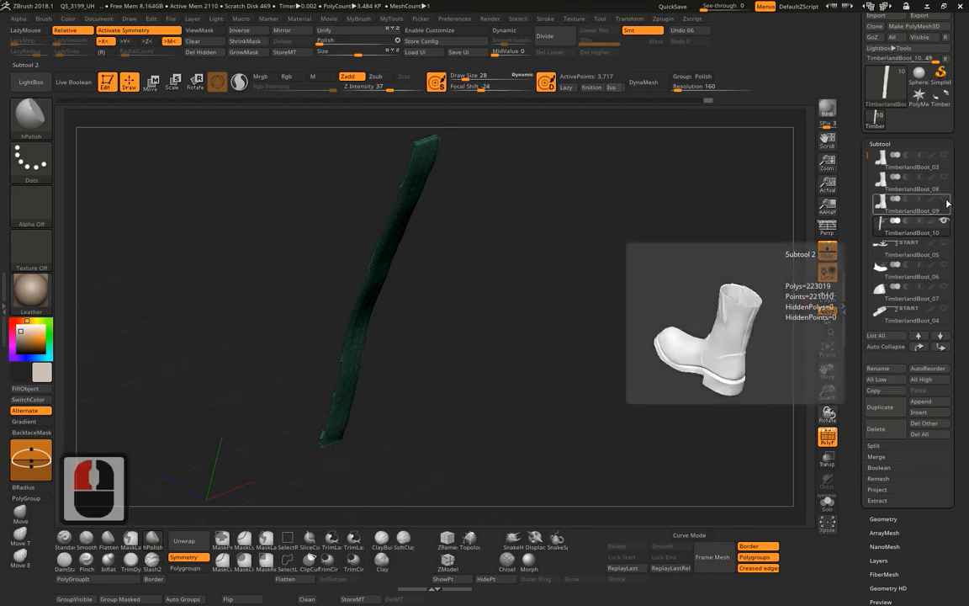
{"action": "double_click", "coordinate": [908, 228]}
{"action": "left_click_drag", "start_coordinate": [683, 261], "coordinate": [610, 266]}
{"action": "left_click_drag", "start_coordinate": [592, 189], "coordinate": [412, 243], "text": "alt"}
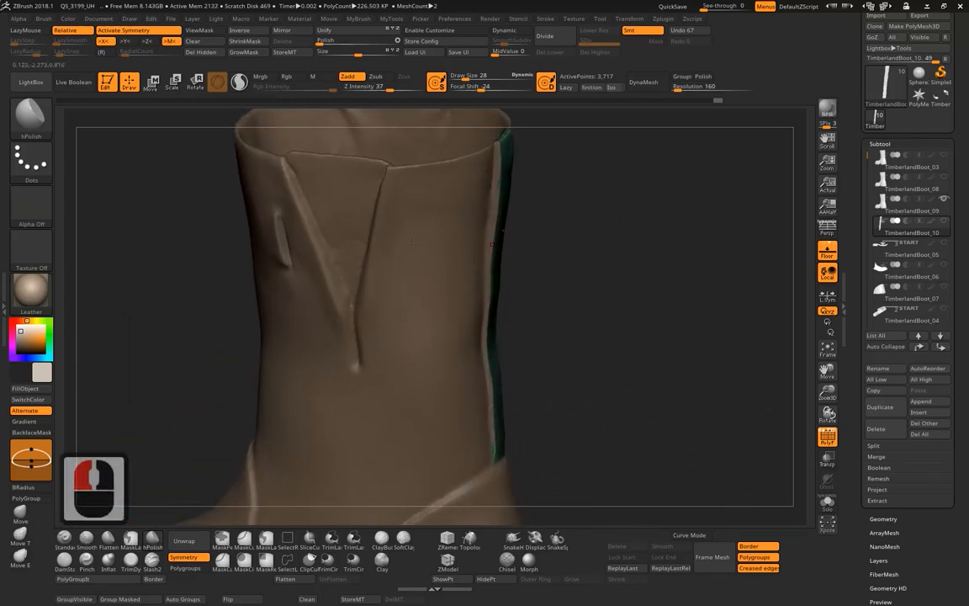
{"action": "left_click_drag", "start_coordinate": [538, 265], "coordinate": [575, 234], "text": "alt"}
- Set the draw size to 86, make TimberlandBoot_09 the active subtool and turn off its polyframe
{"action": "key", "text": "space"}
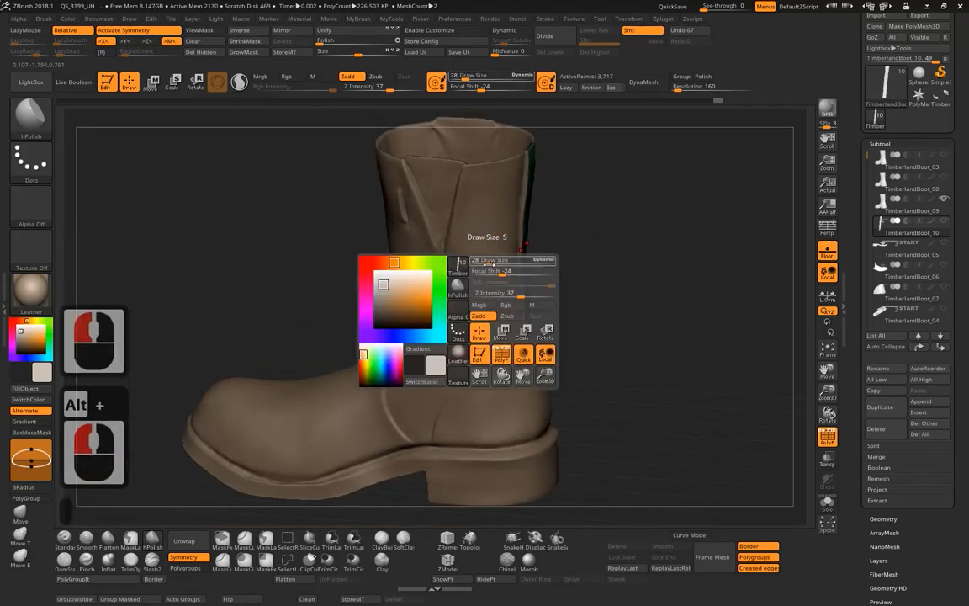
{"action": "left_click_drag", "start_coordinate": [492, 261], "coordinate": [505, 260]}
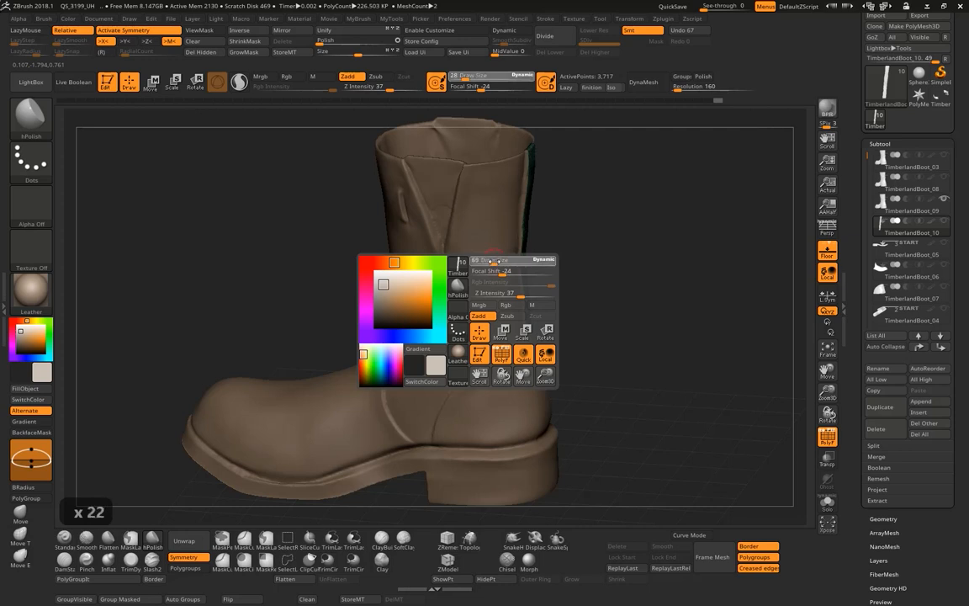
{"action": "left_click", "coordinate": [881, 206]}
{"action": "left_click_drag", "start_coordinate": [761, 404], "coordinate": [648, 192]}
{"action": "key", "text": "shift+f"}
{"action": "left_click_drag", "start_coordinate": [418, 386], "coordinate": [443, 262], "text": "alt"}
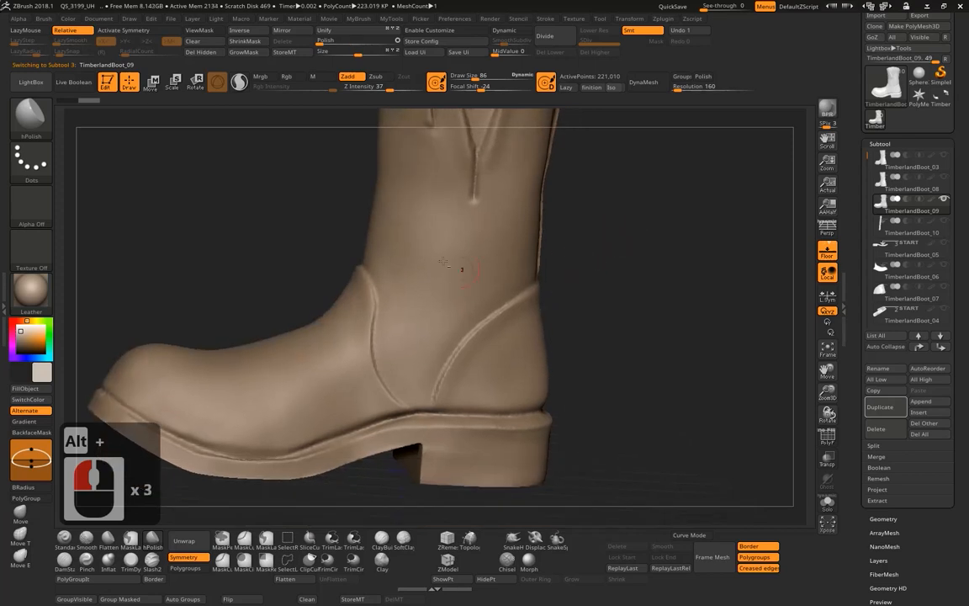
{"action": "left_click_drag", "start_coordinate": [391, 147], "coordinate": [407, 124], "text": "alt"}
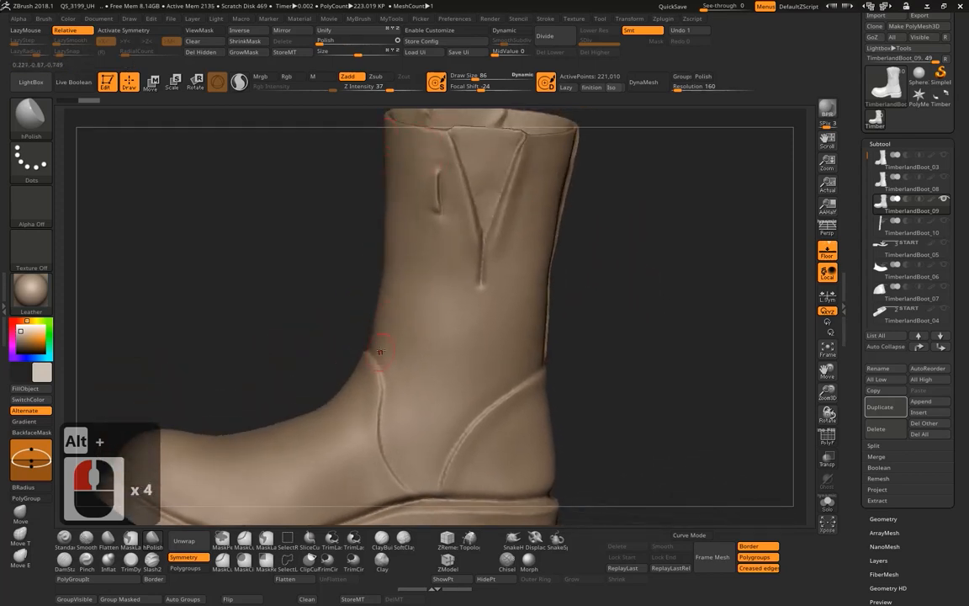
{"action": "left_click_drag", "start_coordinate": [613, 351], "coordinate": [633, 319], "text": "alt"}
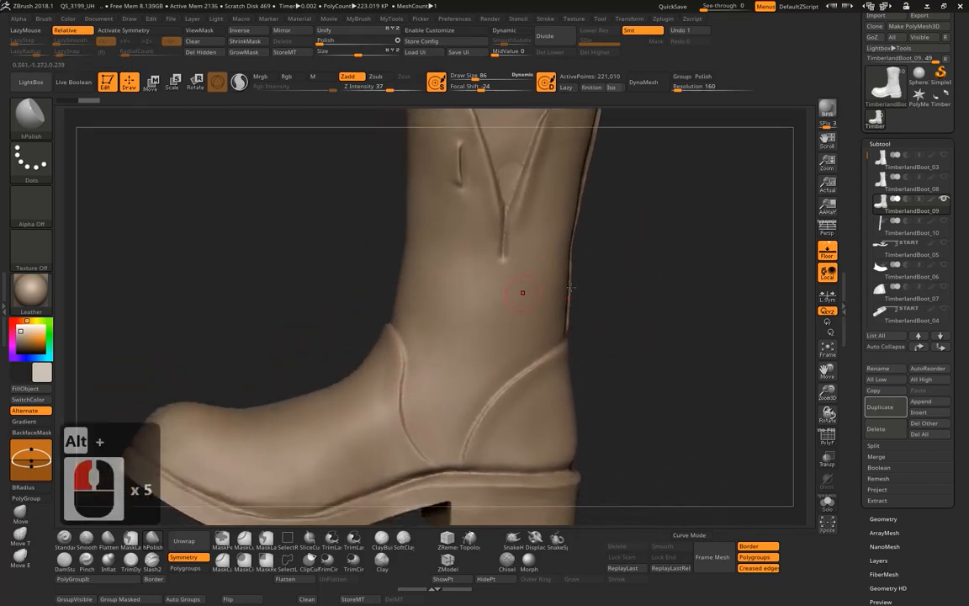
- Paint a mask along the vamp and heel patch seams on one side of the boot's ankle
{"action": "mouse_move", "coordinate": [379, 327]}
{"action": "left_mouse_down"}
{"action": "mouse_move", "coordinate": [411, 340]}
{"action": "mouse_move", "coordinate": [408, 367]}
{"action": "left_mouse_up"}
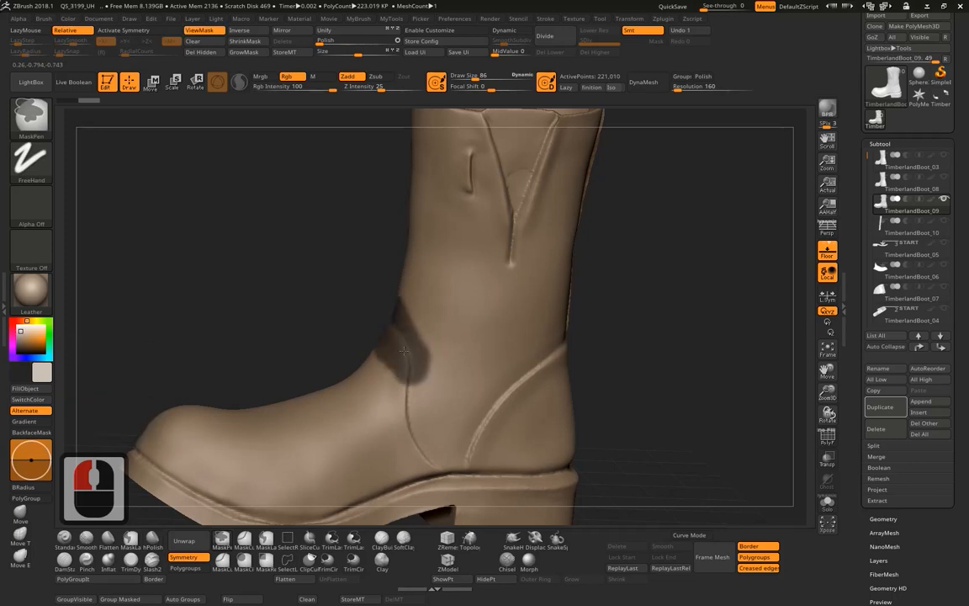
{"action": "left_click_drag", "start_coordinate": [481, 390], "coordinate": [562, 341], "text": "ctrl"}
{"action": "left_click_drag", "start_coordinate": [654, 331], "coordinate": [539, 358]}
{"action": "left_click_drag", "start_coordinate": [467, 353], "coordinate": [494, 343], "text": "ctrl"}
{"action": "mouse_move", "coordinate": [488, 347]}
{"action": "left_mouse_down", "text": "ctrl"}
{"action": "mouse_move", "coordinate": [508, 340]}
{"action": "mouse_move", "coordinate": [409, 352]}
{"action": "mouse_move", "coordinate": [580, 307]}
{"action": "left_mouse_up", "text": "ctrl"}
{"action": "mouse_move", "coordinate": [396, 349]}
{"action": "left_mouse_down", "text": "ctrl"}
{"action": "mouse_move", "coordinate": [374, 381]}
{"action": "mouse_move", "coordinate": [372, 458]}
{"action": "mouse_move", "coordinate": [352, 491]}
{"action": "left_mouse_up", "text": "ctrl"}
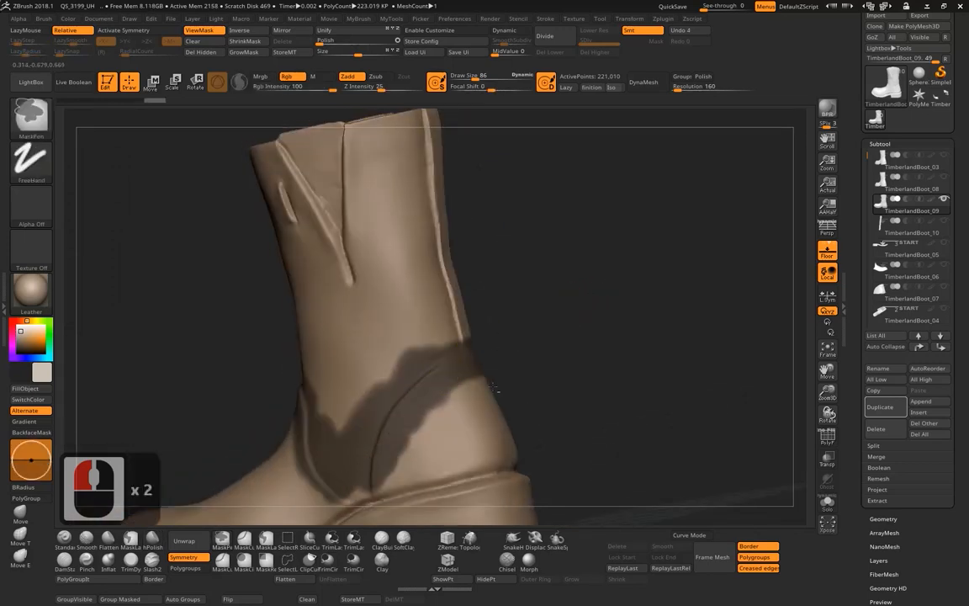
- Fill in and widen the mask between the vamp seam and the heel patch seam on the same side of the ankle
{"action": "mouse_move", "coordinate": [525, 366]}
{"action": "left_mouse_down", "text": "alt"}
{"action": "mouse_move", "coordinate": [569, 238]}
{"action": "mouse_move", "coordinate": [609, 248]}
{"action": "left_mouse_up", "text": "alt"}
{"action": "mouse_move", "coordinate": [433, 336]}
{"action": "left_mouse_down", "text": "ctrl"}
{"action": "mouse_move", "coordinate": [397, 343]}
{"action": "mouse_move", "coordinate": [360, 323]}
{"action": "mouse_move", "coordinate": [393, 349]}
{"action": "left_mouse_up", "text": "ctrl"}
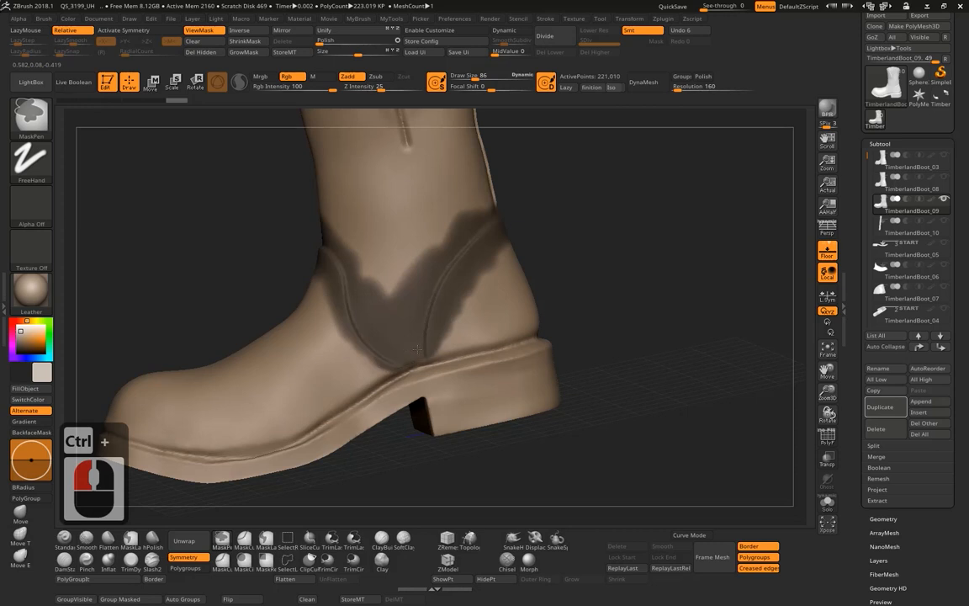
{"action": "left_click_drag", "start_coordinate": [433, 302], "coordinate": [455, 243], "text": "ctrl"}
{"action": "left_click_drag", "start_coordinate": [565, 201], "coordinate": [587, 222]}
{"action": "left_click_drag", "start_coordinate": [377, 277], "coordinate": [358, 241], "text": "ctrl"}
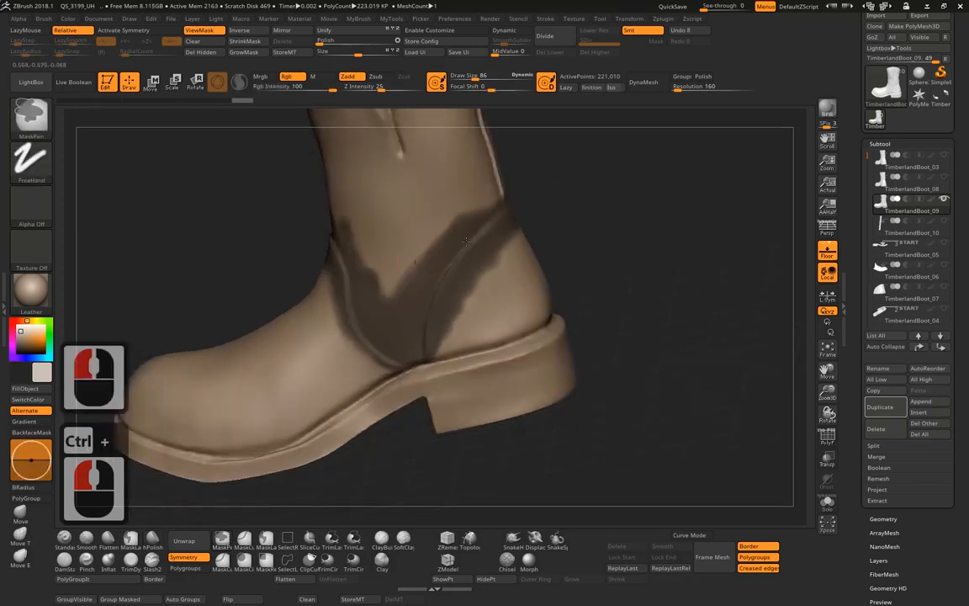
- Activate symmetry and mask along the heel patch seam on the boot's opposite side
{"action": "left_click_drag", "start_coordinate": [574, 164], "coordinate": [535, 229], "text": "alt"}
{"action": "mouse_move", "coordinate": [547, 235]}
{"action": "left_mouse_down"}
{"action": "mouse_move", "coordinate": [512, 275]}
{"action": "mouse_move", "coordinate": [476, 278]}
{"action": "left_mouse_up"}
{"action": "left_click_drag", "start_coordinate": [332, 315], "coordinate": [288, 326], "text": "ctrl"}
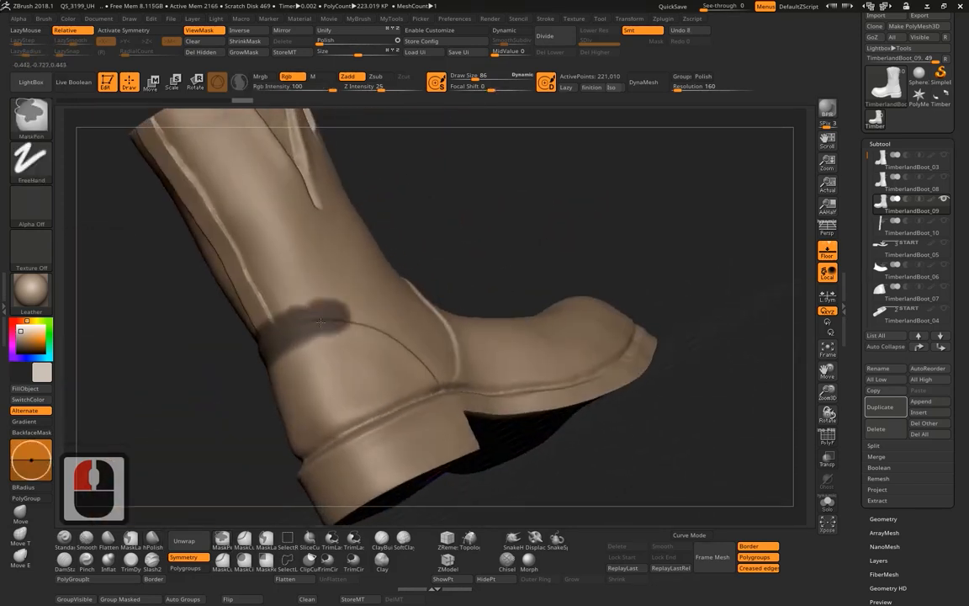
{"action": "left_click", "coordinate": [145, 31]}
{"action": "left_click_drag", "start_coordinate": [536, 219], "coordinate": [583, 219], "text": "alt"}
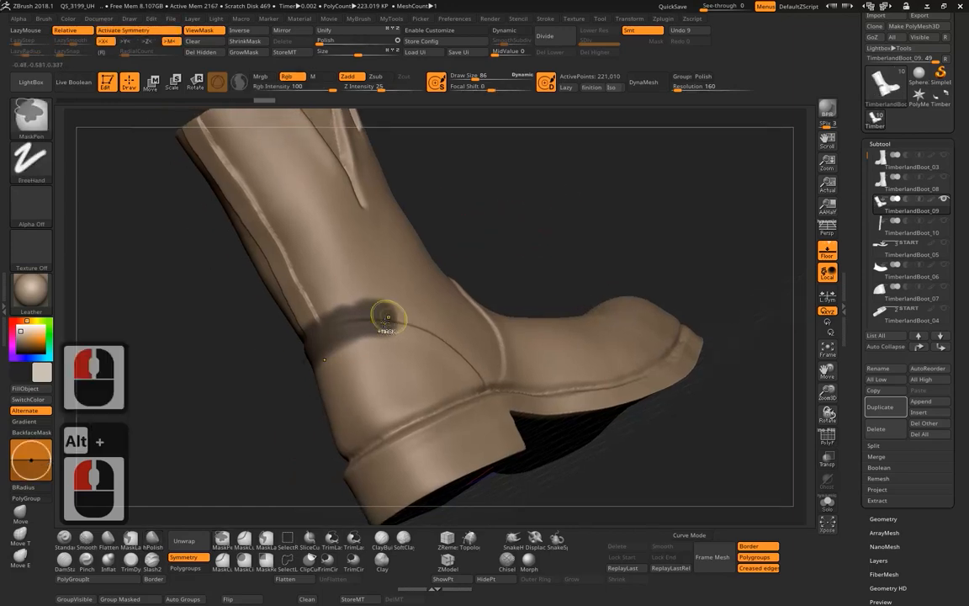
{"action": "left_click_drag", "start_coordinate": [386, 319], "coordinate": [430, 331], "text": "ctrl"}
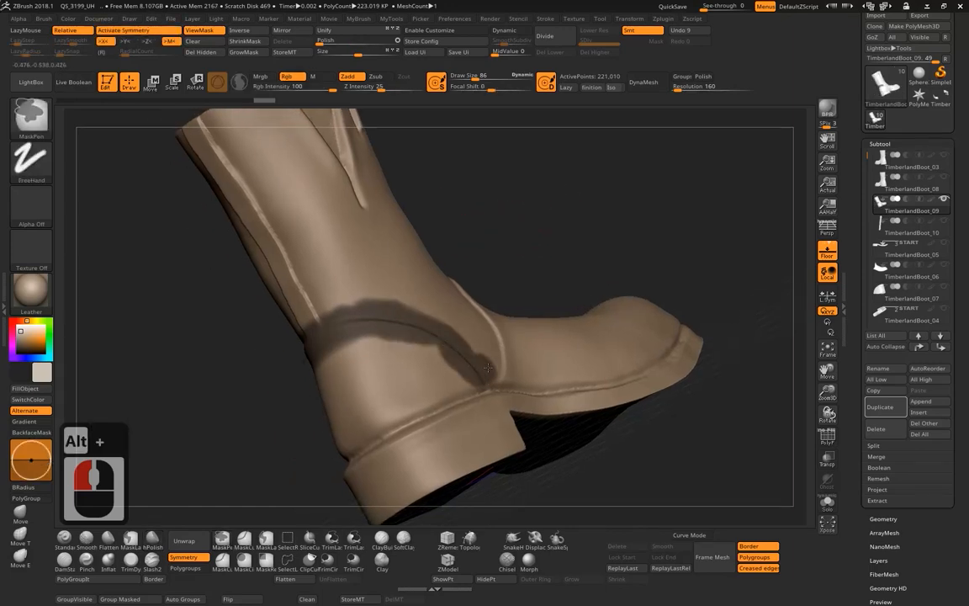
- Mask along the vamp seam up to the instep and fill the corner where it meets the heel patch seam
{"action": "left_click_drag", "start_coordinate": [505, 367], "coordinate": [495, 314], "text": "ctrl"}
{"action": "mouse_move", "coordinate": [522, 206]}
{"action": "left_mouse_down"}
{"action": "mouse_move", "coordinate": [505, 253]}
{"action": "mouse_move", "coordinate": [514, 216]}
{"action": "left_mouse_up"}
{"action": "mouse_move", "coordinate": [499, 278]}
{"action": "left_mouse_down", "text": "ctrl"}
{"action": "mouse_move", "coordinate": [540, 243]}
{"action": "mouse_move", "coordinate": [505, 226]}
{"action": "left_mouse_up", "text": "ctrl"}
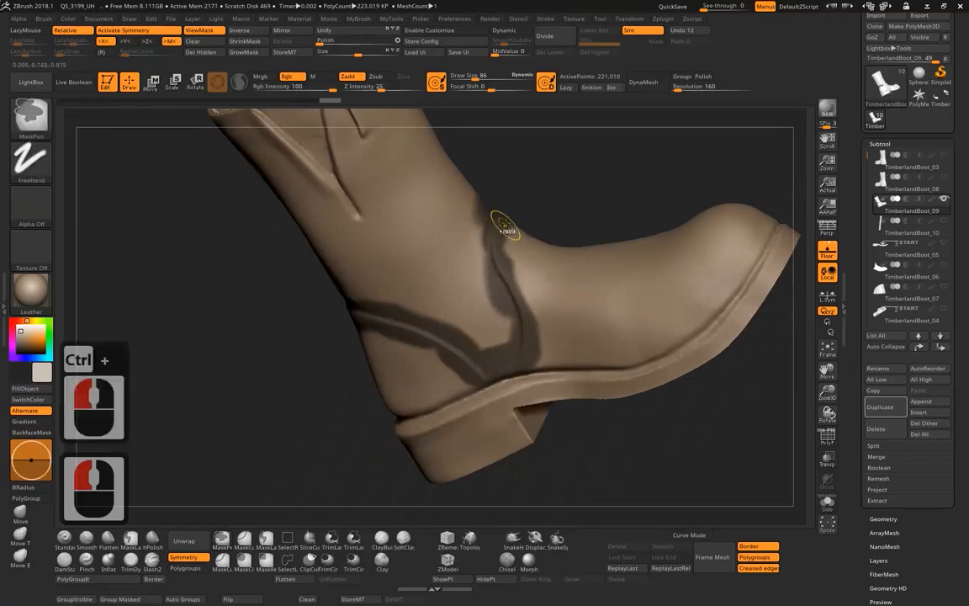
{"action": "mouse_move", "coordinate": [502, 269]}
{"action": "left_mouse_down", "text": "ctrl"}
{"action": "mouse_move", "coordinate": [512, 313]}
{"action": "mouse_move", "coordinate": [472, 338]}
{"action": "left_mouse_up", "text": "ctrl"}
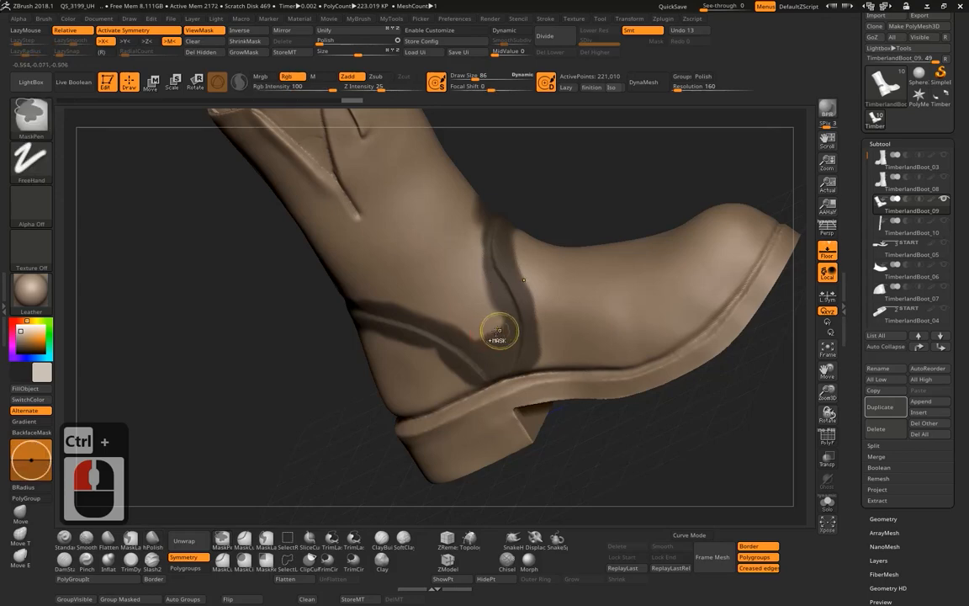
- Fill the mask over the ankle and lower shaft above the vamp and heel patch seams
{"action": "left_click_drag", "start_coordinate": [462, 286], "coordinate": [464, 184], "text": "ctrl"}
{"action": "left_click_drag", "start_coordinate": [341, 281], "coordinate": [335, 285], "text": "ctrl"}
{"action": "mouse_move", "coordinate": [497, 161]}
{"action": "left_mouse_down"}
{"action": "mouse_move", "coordinate": [562, 152]}
{"action": "mouse_move", "coordinate": [707, 178]}
{"action": "left_mouse_up"}
{"action": "left_click_drag", "start_coordinate": [562, 234], "coordinate": [617, 243], "text": "ctrl"}
{"action": "mouse_move", "coordinate": [563, 212]}
{"action": "left_mouse_down", "text": "ctrl"}
{"action": "mouse_move", "coordinate": [539, 173]}
{"action": "mouse_move", "coordinate": [562, 185]}
{"action": "left_mouse_up", "text": "ctrl"}
- Extend the mask up the shaft's side and around its back to the upper rim, covering the back strip area
{"action": "mouse_move", "coordinate": [663, 135]}
{"action": "left_mouse_down", "text": "alt"}
{"action": "mouse_move", "coordinate": [587, 280]}
{"action": "mouse_move", "coordinate": [603, 303]}
{"action": "left_mouse_up", "text": "alt"}
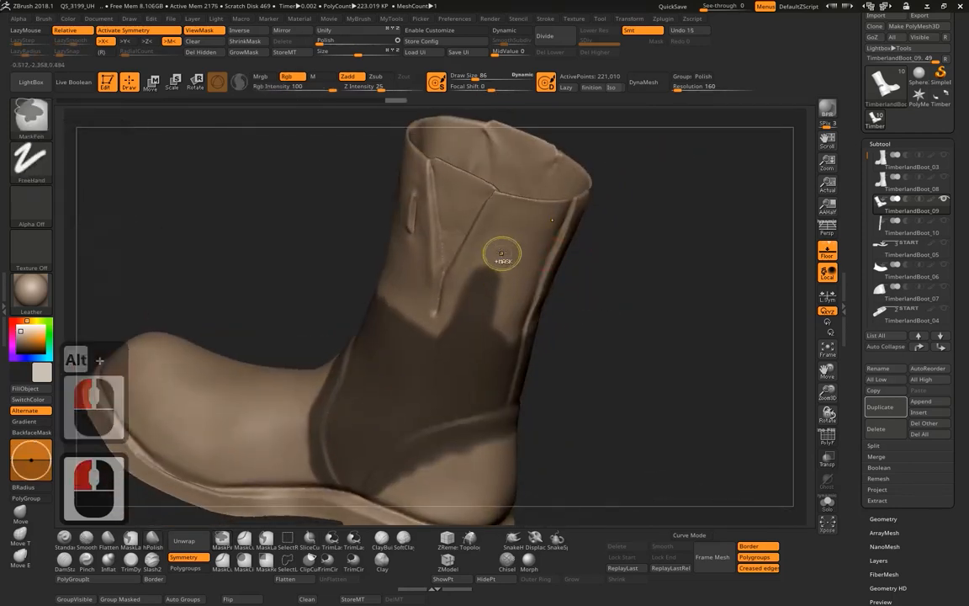
{"action": "left_click_drag", "start_coordinate": [502, 255], "coordinate": [493, 243], "text": "ctrl"}
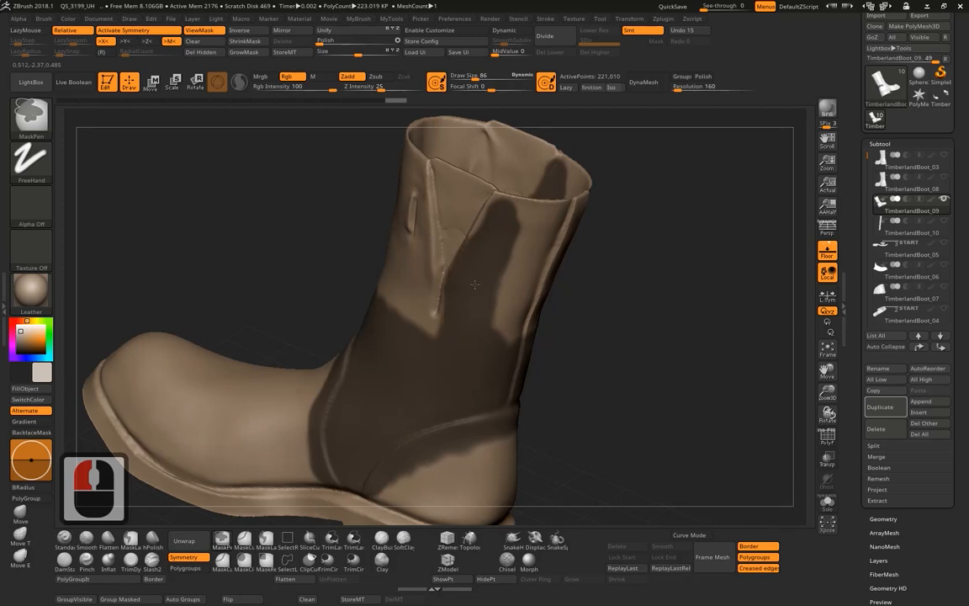
{"action": "mouse_move", "coordinate": [548, 325]}
{"action": "left_mouse_down"}
{"action": "mouse_move", "coordinate": [580, 275]}
{"action": "mouse_move", "coordinate": [533, 238]}
{"action": "left_mouse_up"}
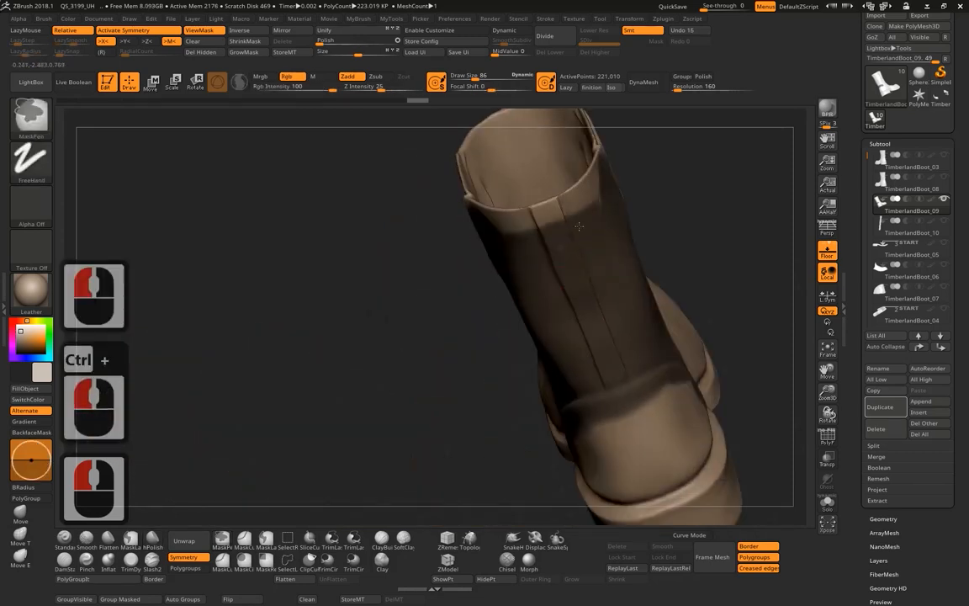
{"action": "left_click_drag", "start_coordinate": [571, 228], "coordinate": [581, 212], "text": "ctrl"}
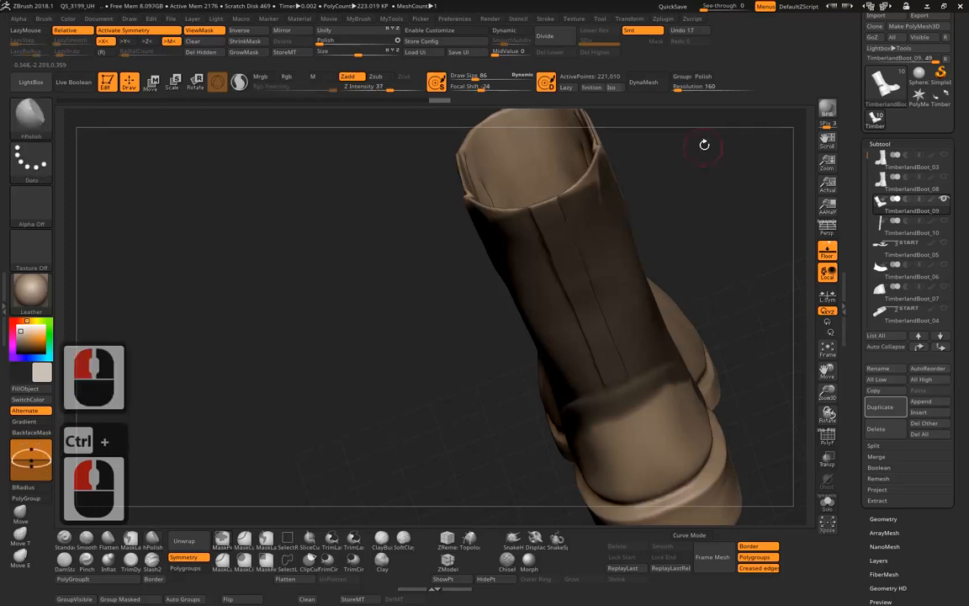
- Extend the mask along the shaft's upper rim beside the V-shaped side notch
{"action": "left_click_drag", "start_coordinate": [704, 145], "coordinate": [643, 173]}
{"action": "left_click_drag", "start_coordinate": [644, 173], "coordinate": [615, 212], "text": "alt"}
{"action": "left_click_drag", "start_coordinate": [507, 278], "coordinate": [472, 305], "text": "ctrl"}
{"action": "left_click_drag", "start_coordinate": [652, 221], "coordinate": [568, 206]}
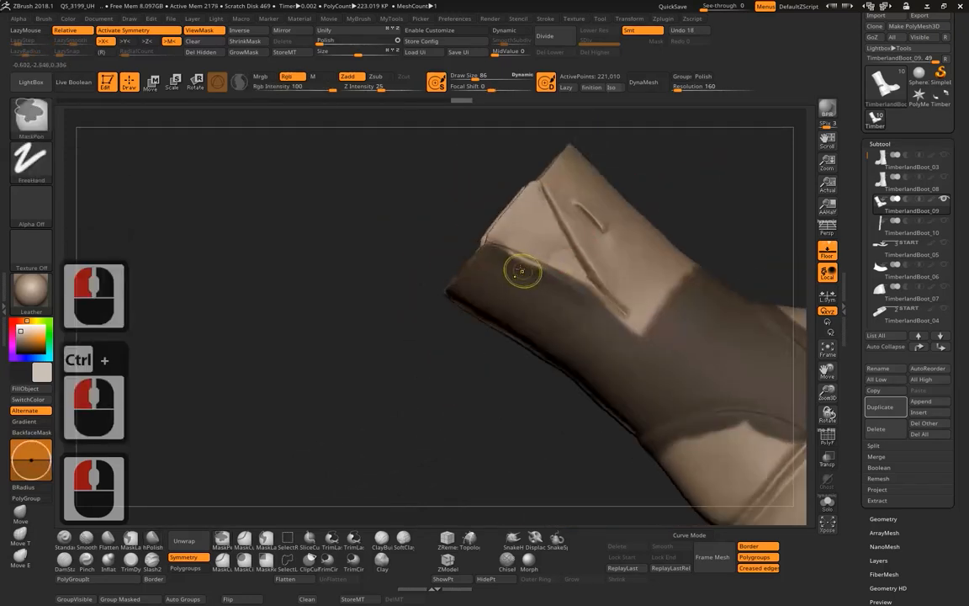
{"action": "left_click_drag", "start_coordinate": [521, 273], "coordinate": [529, 276], "text": "ctrl"}
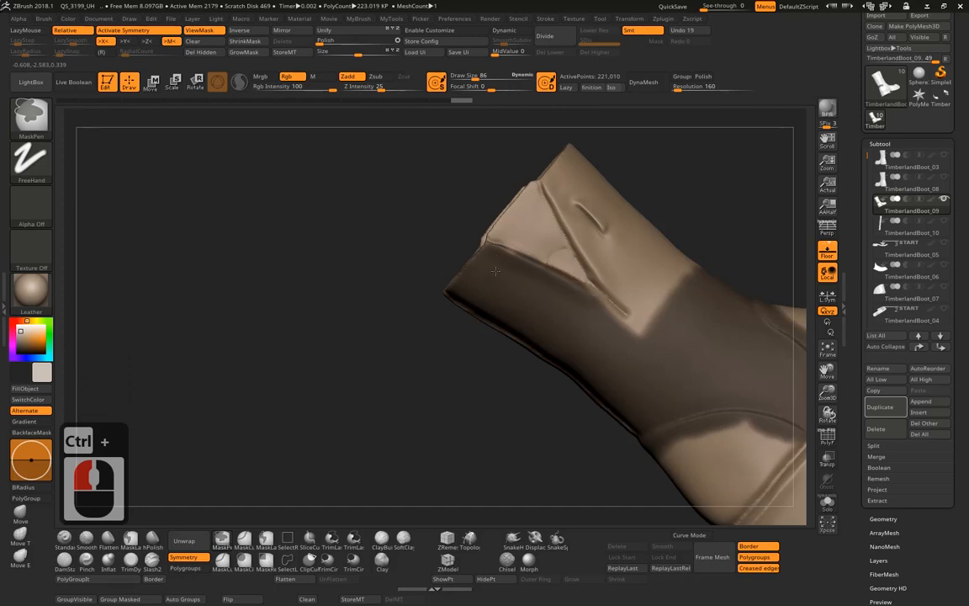
- Mask the remaining upper shaft on the other side of the notch up to the rim, leaving the V-shaped insert unmasked
{"action": "mouse_move", "coordinate": [616, 335]}
{"action": "left_mouse_down", "text": "ctrl"}
{"action": "mouse_move", "coordinate": [628, 268]}
{"action": "mouse_move", "coordinate": [683, 267]}
{"action": "mouse_move", "coordinate": [648, 241]}
{"action": "mouse_move", "coordinate": [599, 236]}
{"action": "mouse_move", "coordinate": [564, 183]}
{"action": "mouse_move", "coordinate": [517, 198]}
{"action": "mouse_move", "coordinate": [607, 254]}
{"action": "mouse_move", "coordinate": [593, 251]}
{"action": "left_mouse_up", "text": "ctrl"}
{"action": "left_click_drag", "start_coordinate": [678, 164], "coordinate": [612, 149]}
{"action": "mouse_move", "coordinate": [611, 149]}
{"action": "left_mouse_down", "text": "alt"}
{"action": "mouse_move", "coordinate": [594, 224]}
{"action": "mouse_move", "coordinate": [629, 185]}
{"action": "left_mouse_up", "text": "alt"}
{"action": "mouse_move", "coordinate": [503, 261]}
{"action": "left_mouse_down", "text": "ctrl"}
{"action": "mouse_move", "coordinate": [480, 260]}
{"action": "mouse_move", "coordinate": [495, 189]}
{"action": "mouse_move", "coordinate": [499, 220]}
{"action": "left_mouse_up", "text": "ctrl"}
{"action": "mouse_move", "coordinate": [515, 192]}
{"action": "left_mouse_down", "text": "ctrl"}
{"action": "mouse_move", "coordinate": [515, 249]}
{"action": "mouse_move", "coordinate": [561, 219]}
{"action": "mouse_move", "coordinate": [577, 252]}
{"action": "left_mouse_up", "text": "ctrl"}
{"action": "left_click_drag", "start_coordinate": [608, 334], "coordinate": [631, 293], "text": "ctrl"}
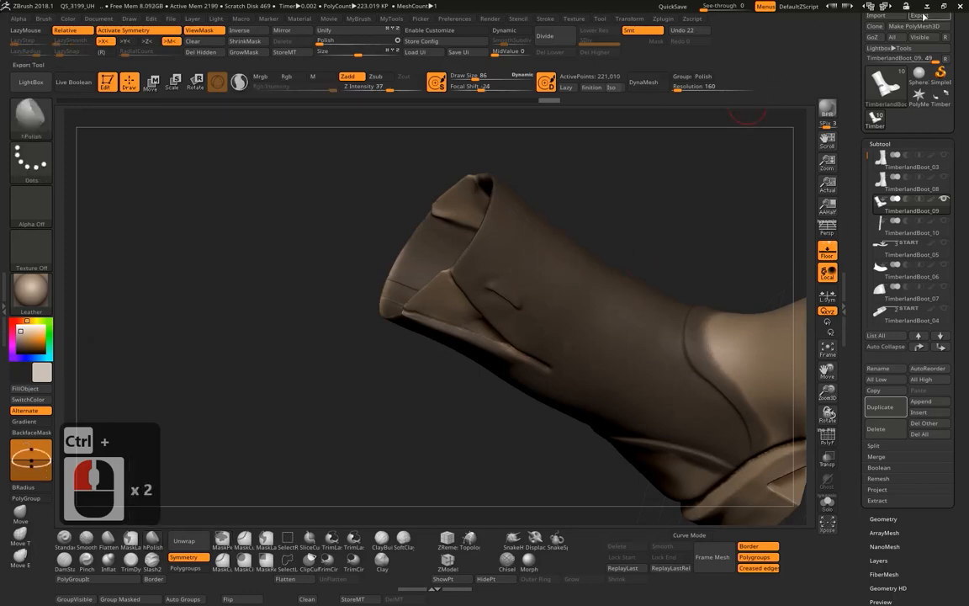
- Minimise ZBrush, start PureRef and load the recent boot reference board
{"action": "left_click", "coordinate": [927, 6]}
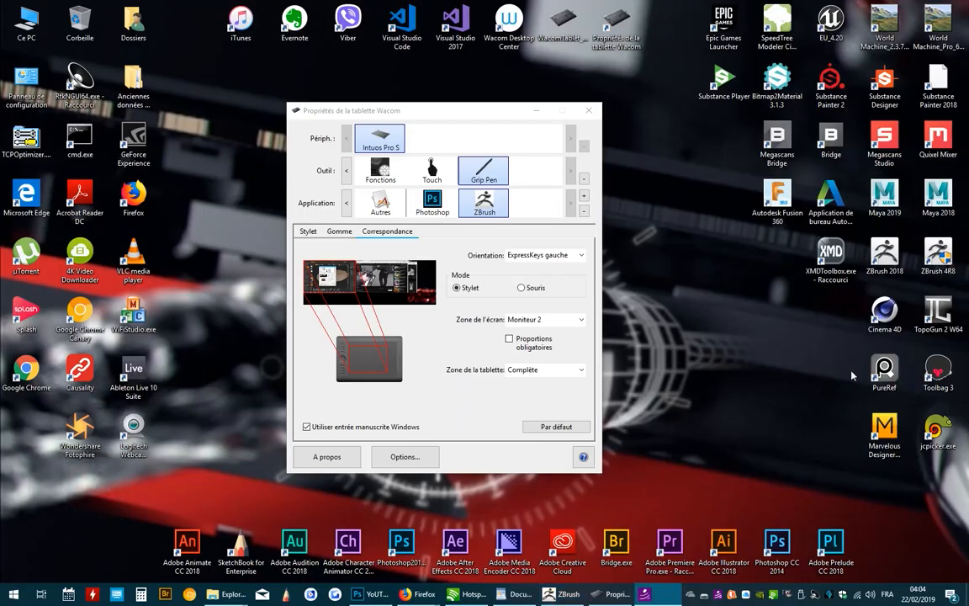
{"action": "double_click", "coordinate": [884, 370]}
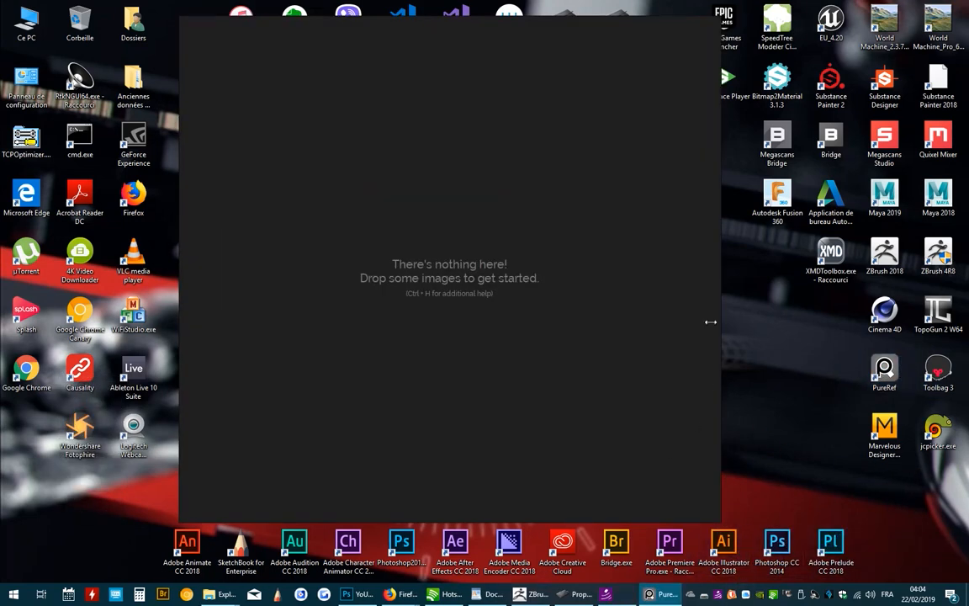
{"action": "left_click_drag", "start_coordinate": [403, 327], "coordinate": [437, 382]}
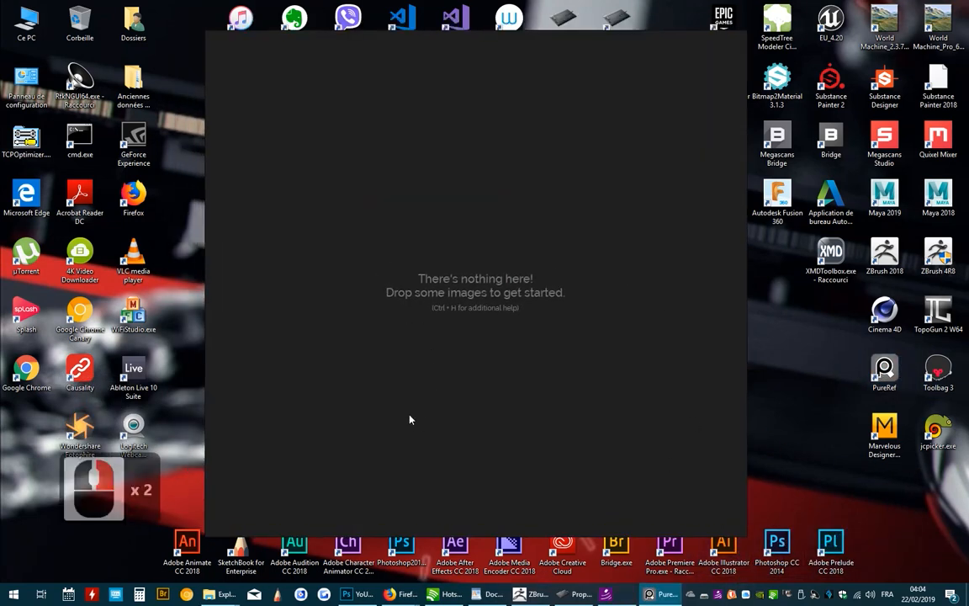
{"action": "right_click", "coordinate": [441, 441]}
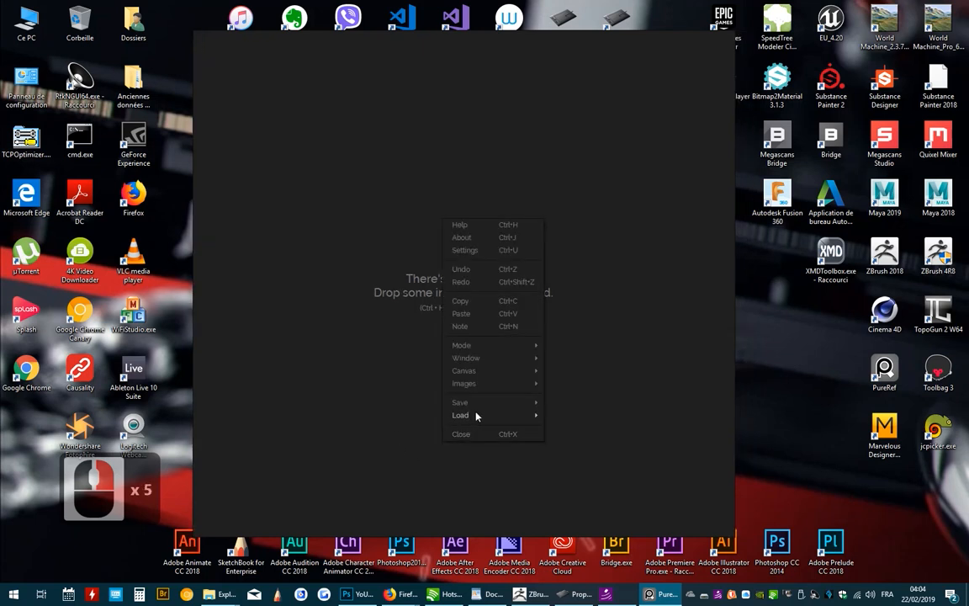
{"action": "mouse_move", "coordinate": [488, 402]}
{"action": "mouse_move", "coordinate": [494, 421]}
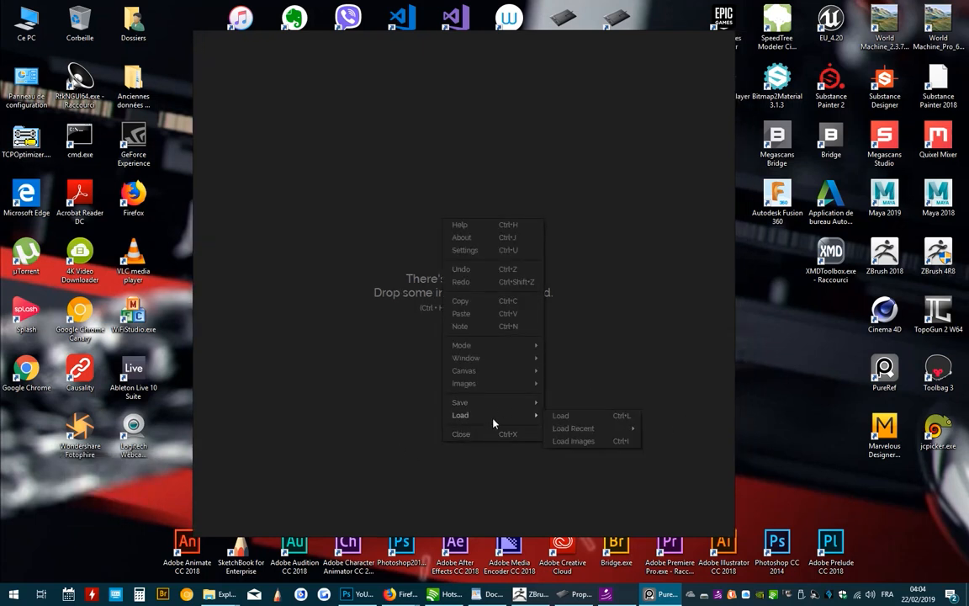
{"action": "left_click", "coordinate": [632, 428]}
{"action": "left_click", "coordinate": [692, 427]}
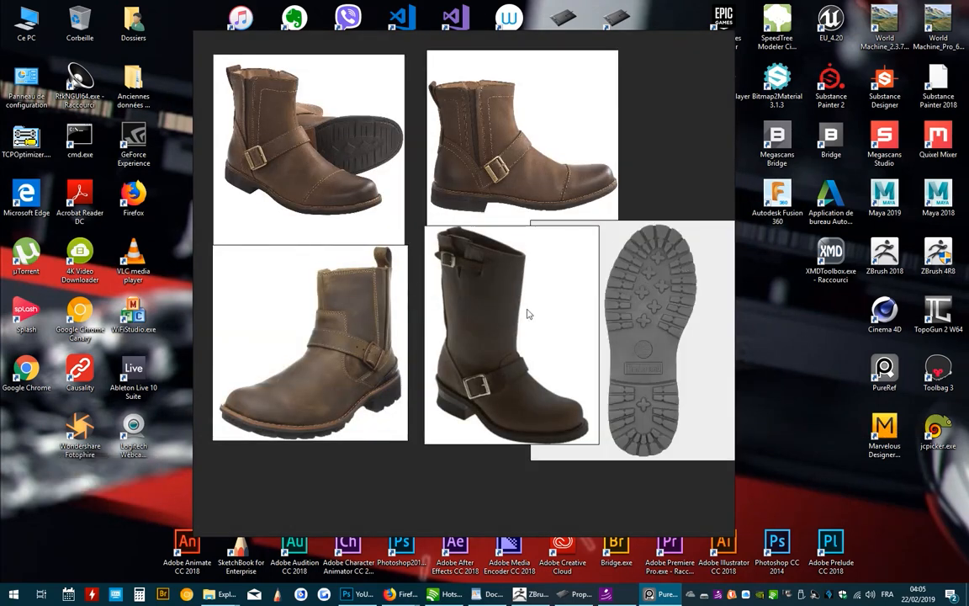
- Examine the tall buckled boot reference, focusing on the side notch and strap at the top of its shaft
{"action": "double_click", "coordinate": [528, 314]}
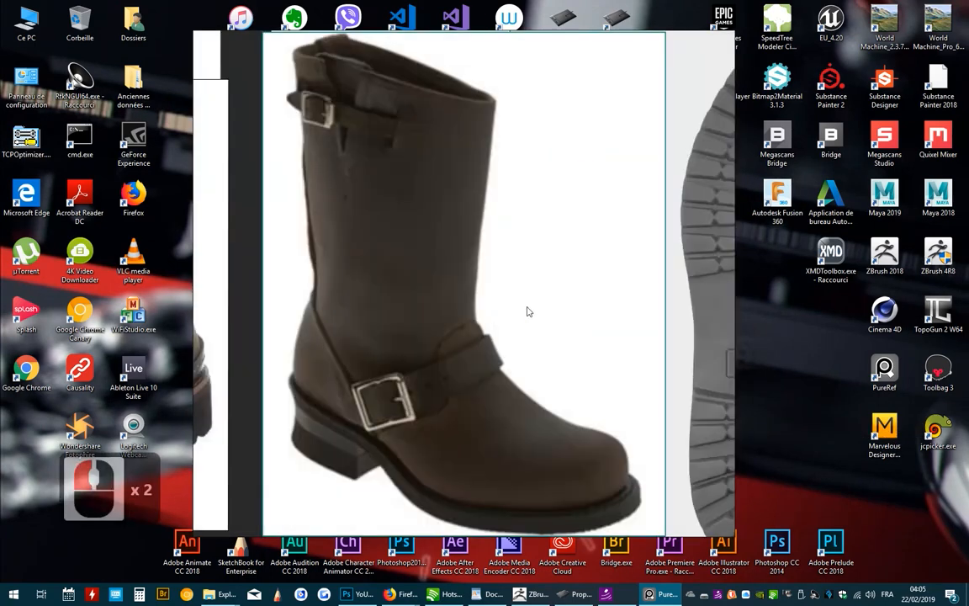
{"action": "left_click", "coordinate": [395, 146]}
{"action": "left_click_drag", "start_coordinate": [406, 117], "coordinate": [432, 111]}
{"action": "double_click", "coordinate": [419, 108]}
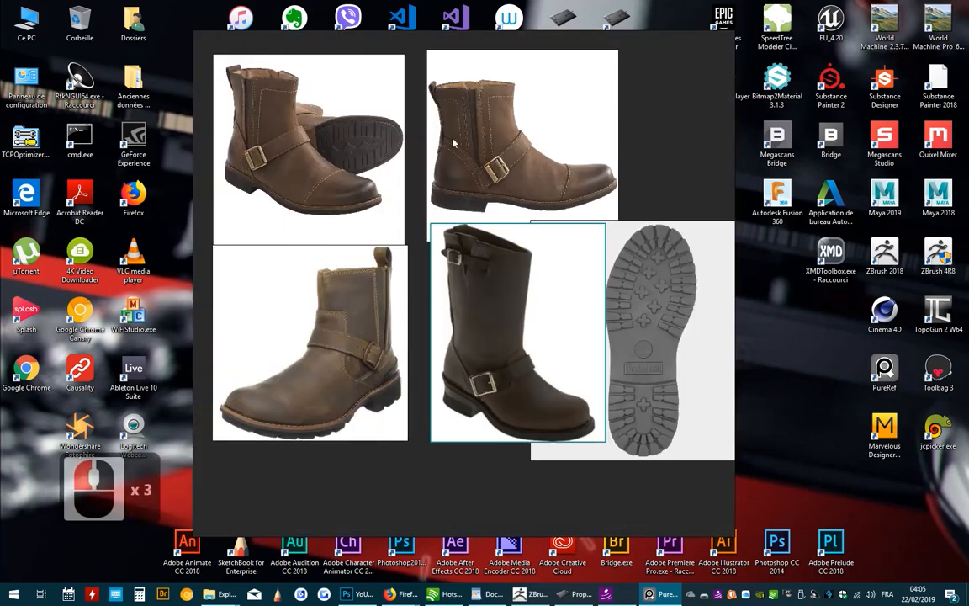
{"action": "left_click_drag", "start_coordinate": [534, 230], "coordinate": [543, 227]}
{"action": "left_click", "coordinate": [544, 227]}
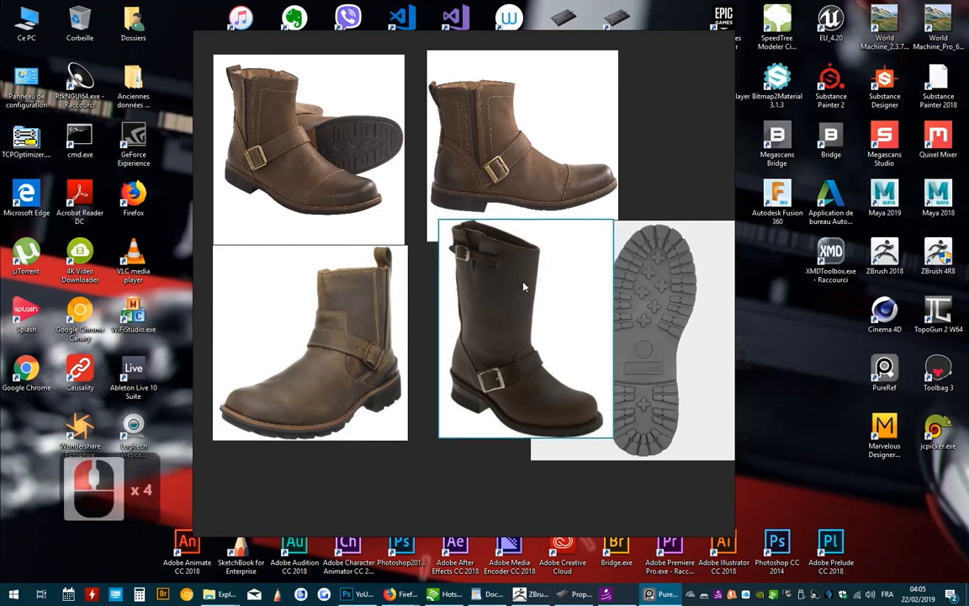
{"action": "left_click", "coordinate": [491, 302]}
{"action": "left_click_drag", "start_coordinate": [491, 302], "coordinate": [469, 319]}
{"action": "left_click", "coordinate": [472, 304]}
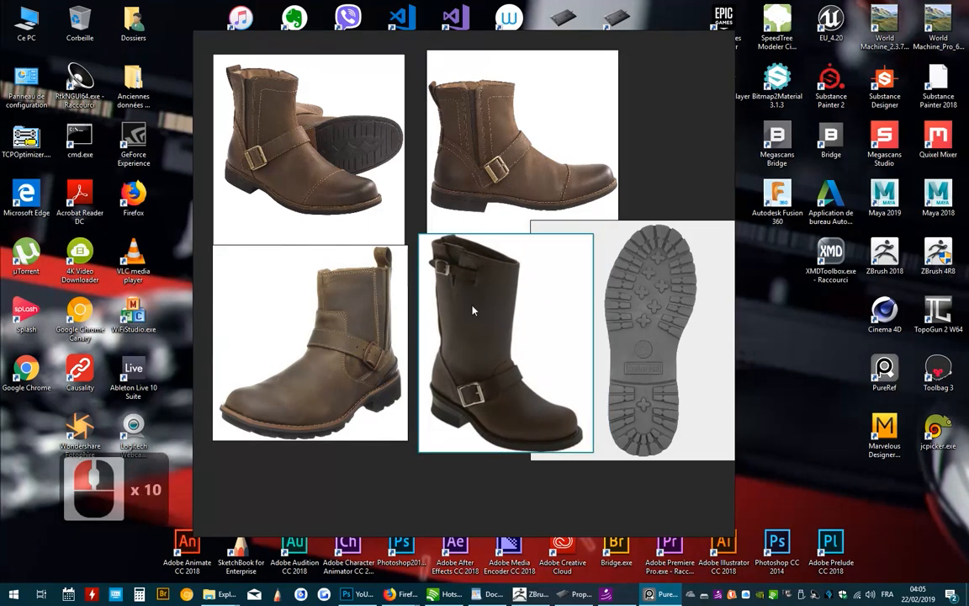
{"action": "double_click", "coordinate": [473, 305]}
{"action": "left_click", "coordinate": [482, 299]}
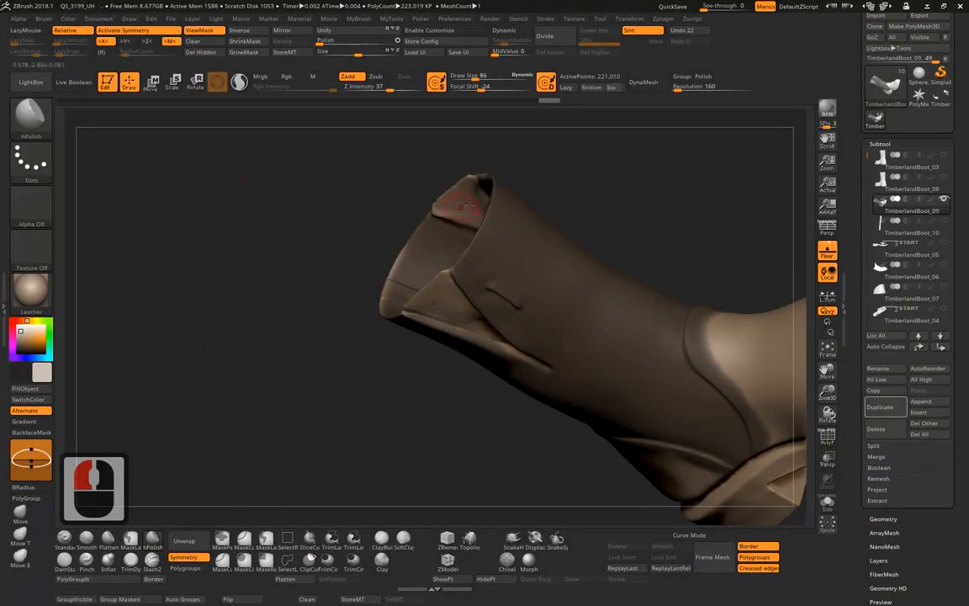
- Return to ZBrush and extend the shaft mask over the corner near the sole where the vamp and heel patch seams meet
{"action": "left_click_drag", "start_coordinate": [479, 152], "coordinate": [523, 130]}
{"action": "middle_click", "coordinate": [515, 318], "text": "ctrl"}
{"action": "left_click_drag", "start_coordinate": [565, 187], "coordinate": [582, 253]}
{"action": "left_click_drag", "start_coordinate": [596, 147], "coordinate": [634, 275]}
{"action": "left_click_drag", "start_coordinate": [680, 153], "coordinate": [676, 230]}
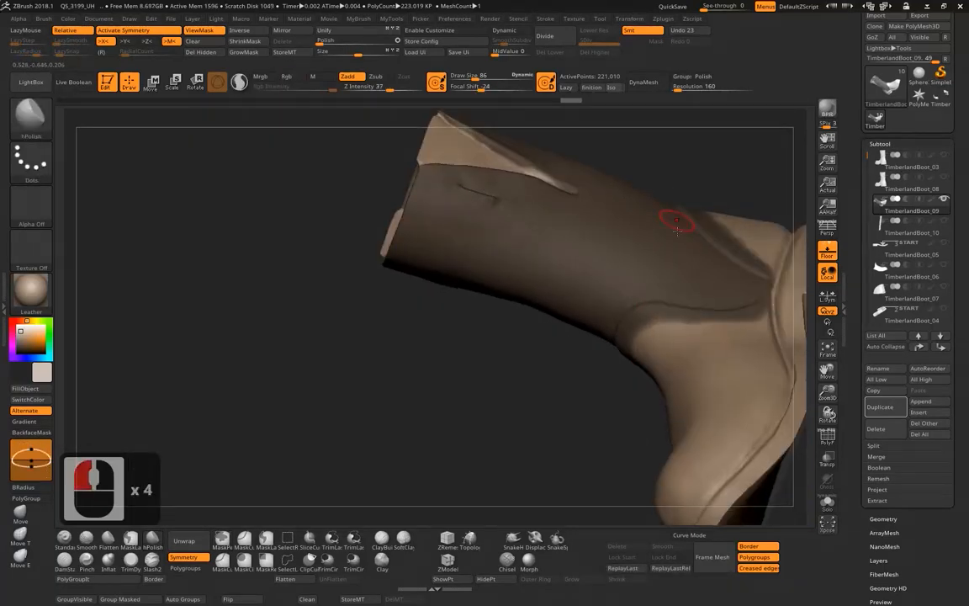
{"action": "key", "text": "ctrl"}
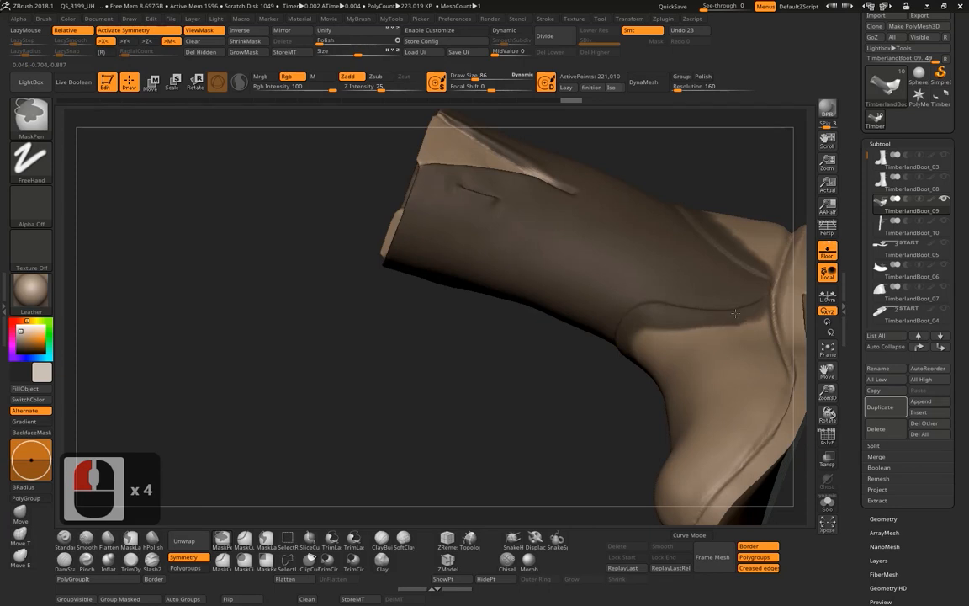
{"action": "left_click_drag", "start_coordinate": [756, 314], "coordinate": [769, 296], "text": "ctrl"}
{"action": "middle_click", "coordinate": [769, 296], "text": "ctrl"}
{"action": "mouse_move", "coordinate": [753, 166]}
{"action": "left_mouse_down", "text": "alt"}
{"action": "mouse_move", "coordinate": [641, 175]}
{"action": "mouse_move", "coordinate": [586, 234]}
{"action": "left_mouse_up", "text": "alt"}
{"action": "mouse_move", "coordinate": [486, 201]}
{"action": "left_mouse_down", "text": "ctrl"}
{"action": "mouse_move", "coordinate": [538, 218]}
{"action": "mouse_move", "coordinate": [522, 278]}
{"action": "left_mouse_up", "text": "ctrl"}
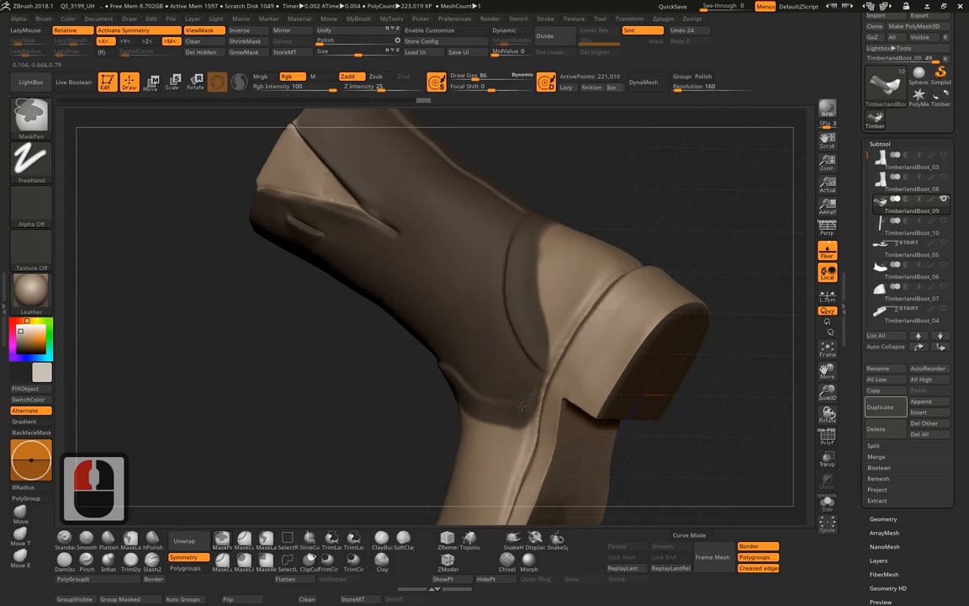
{"action": "left_click_drag", "start_coordinate": [516, 368], "coordinate": [513, 387], "text": "ctrl"}
- Widen the mask past the heel patch seam at the back of the ankle and past the vamp seam at the instep
{"action": "mouse_move", "coordinate": [673, 210]}
{"action": "left_mouse_down"}
{"action": "mouse_move", "coordinate": [652, 215]}
{"action": "mouse_move", "coordinate": [635, 240]}
{"action": "left_mouse_up"}
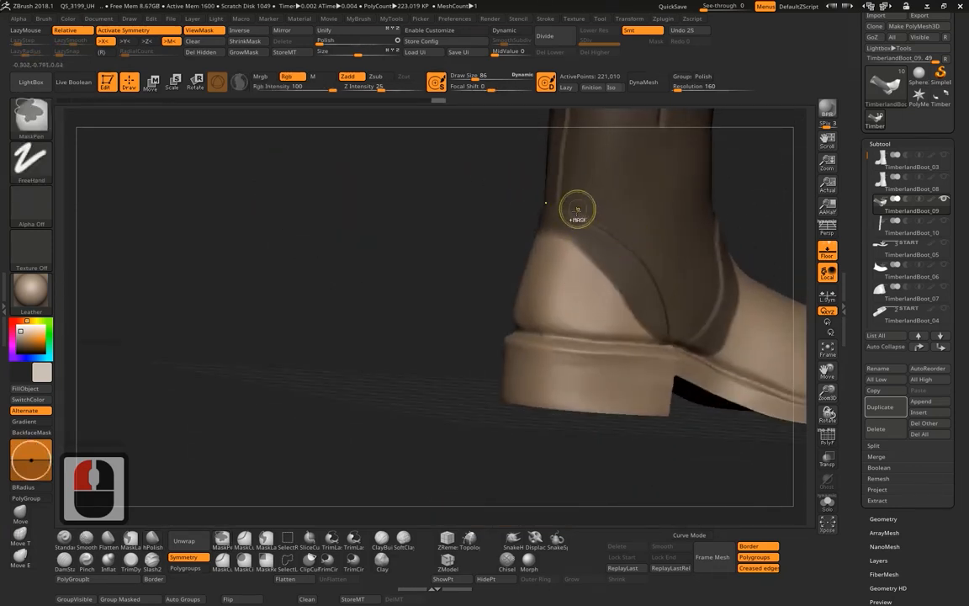
{"action": "left_click_drag", "start_coordinate": [543, 217], "coordinate": [598, 239], "text": "ctrl"}
{"action": "mouse_move", "coordinate": [532, 220]}
{"action": "left_mouse_down", "text": "ctrl"}
{"action": "mouse_move", "coordinate": [649, 260]}
{"action": "mouse_move", "coordinate": [670, 326]}
{"action": "left_mouse_up", "text": "ctrl"}
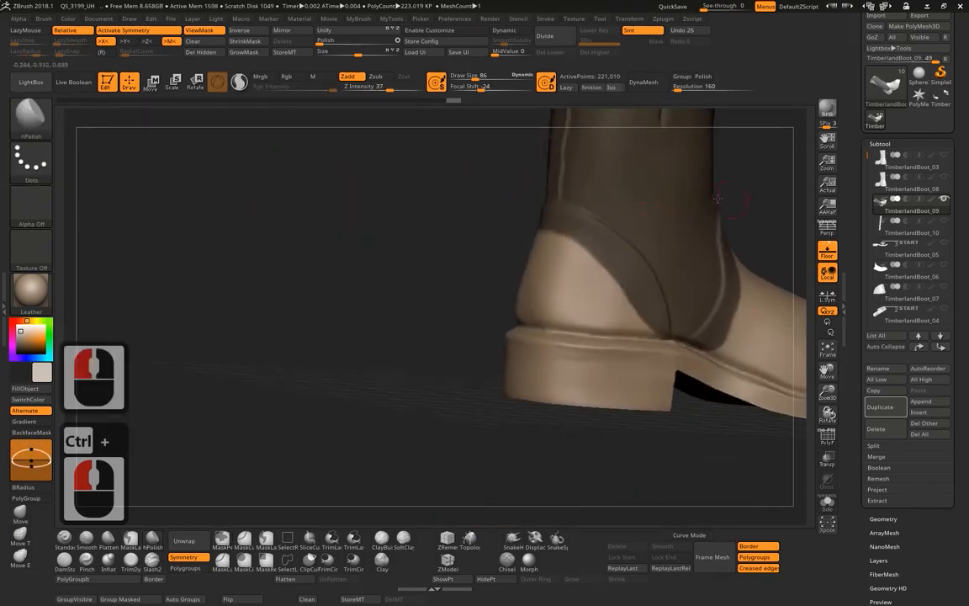
{"action": "left_click_drag", "start_coordinate": [762, 202], "coordinate": [644, 211], "text": "alt"}
{"action": "left_click_drag", "start_coordinate": [644, 211], "coordinate": [587, 221]}
{"action": "key", "text": "ctrl"}
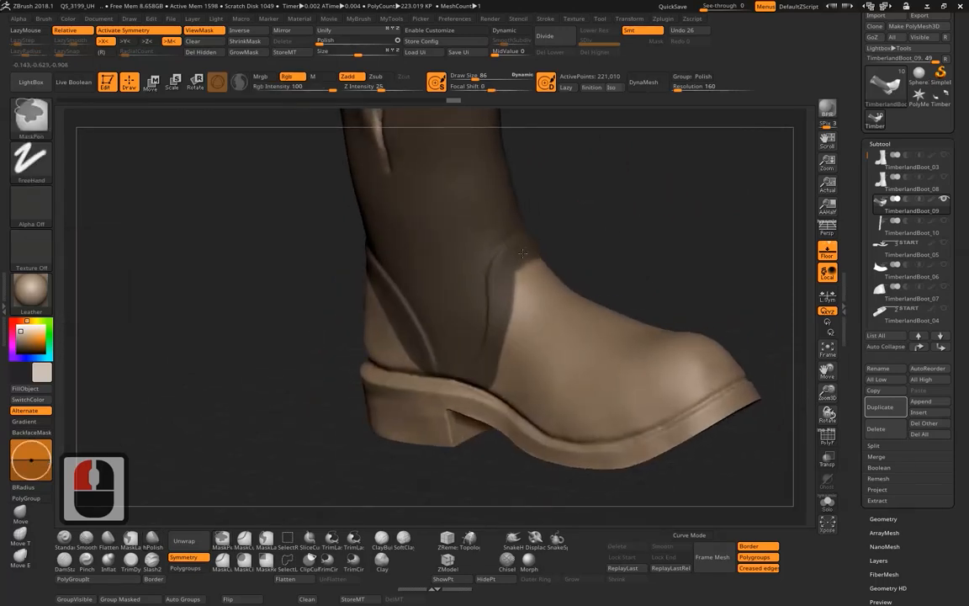
{"action": "left_click_drag", "start_coordinate": [522, 253], "coordinate": [534, 263], "text": "ctrl"}
{"action": "mouse_move", "coordinate": [584, 179]}
{"action": "left_mouse_down", "text": "shift"}
{"action": "mouse_move", "coordinate": [611, 170]}
{"action": "mouse_move", "coordinate": [592, 209]}
{"action": "left_mouse_up", "text": "shift"}
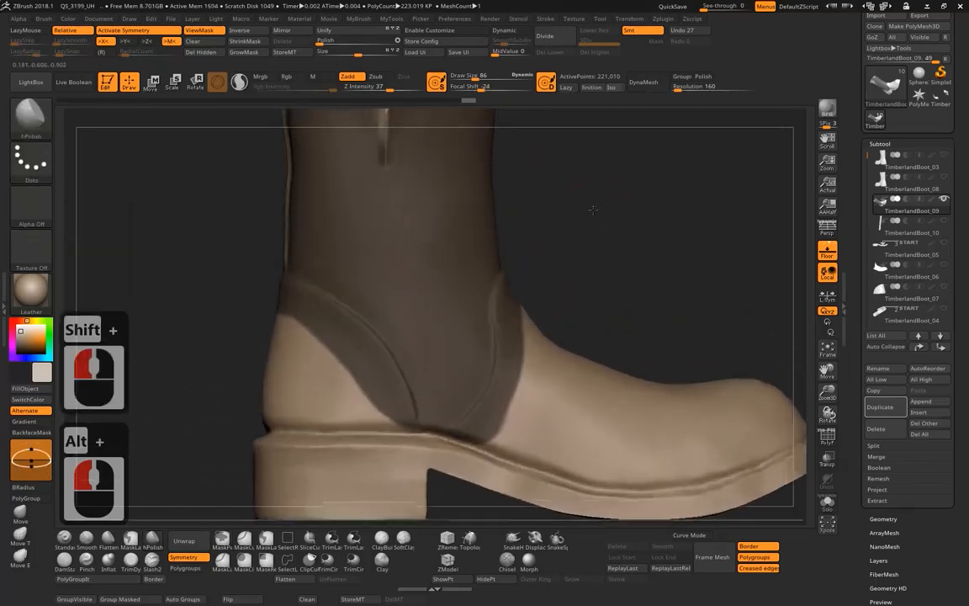
- Set the draw size to 54 and unmask one edge of the V-shaped side notch down to its tip
{"action": "left_click_drag", "start_coordinate": [593, 122], "coordinate": [606, 272], "text": "alt"}
{"action": "mouse_move", "coordinate": [583, 164]}
{"action": "left_mouse_down", "text": "alt"}
{"action": "mouse_move", "coordinate": [610, 258]}
{"action": "mouse_move", "coordinate": [591, 185]}
{"action": "mouse_move", "coordinate": [598, 164]}
{"action": "left_mouse_up", "text": "alt"}
{"action": "key", "text": "space"}
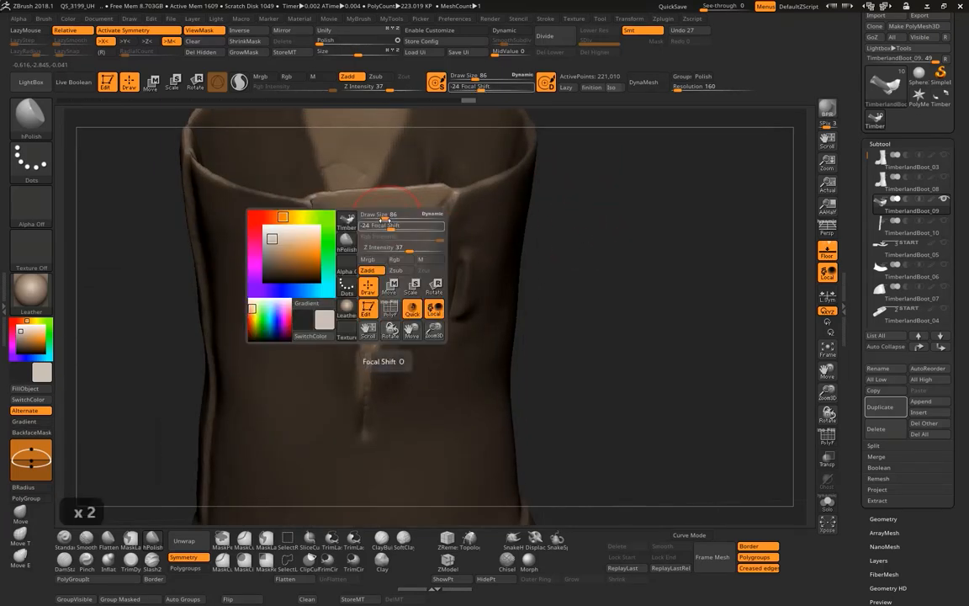
{"action": "left_click_drag", "start_coordinate": [384, 219], "coordinate": [381, 219]}
{"action": "left_click_drag", "start_coordinate": [569, 219], "coordinate": [515, 213]}
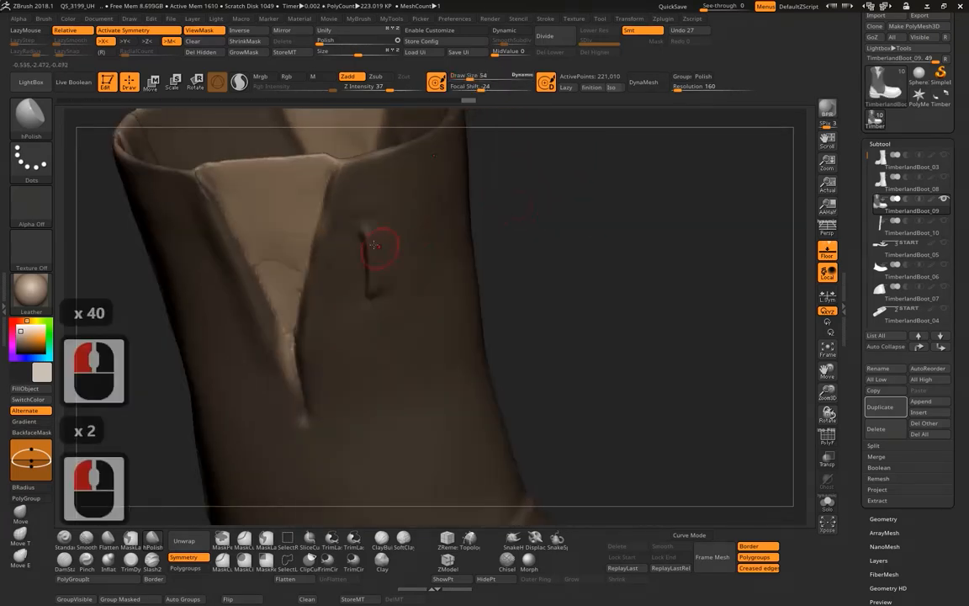
{"action": "key", "text": "ctrl"}
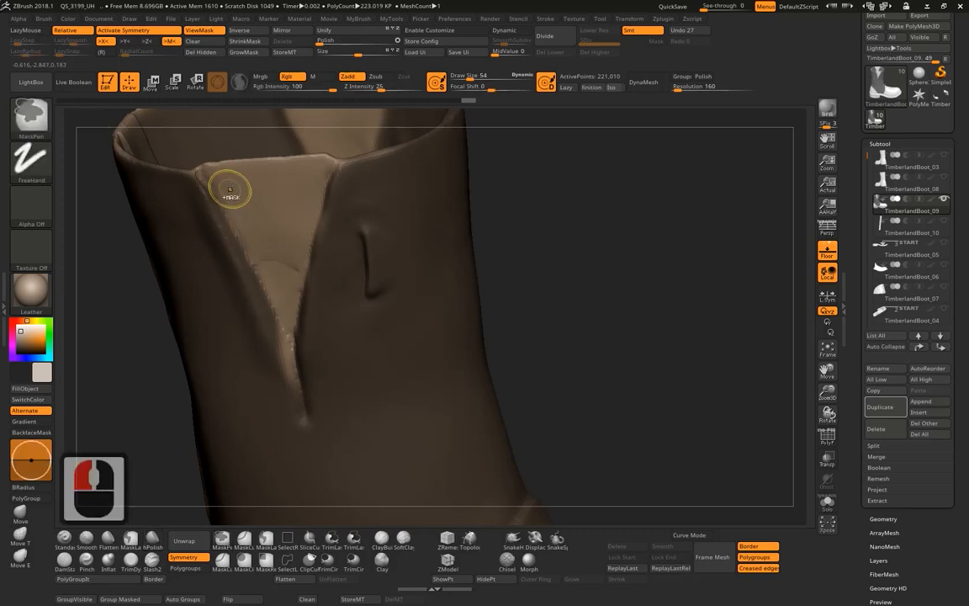
{"action": "left_click_drag", "start_coordinate": [222, 188], "coordinate": [268, 291], "text": "ctrl+alt"}
{"action": "left_click_drag", "start_coordinate": [282, 326], "coordinate": [287, 337], "text": "ctrl+alt"}
- Unmask the notch's opposite edge from the rim to the tip and touch up the mask at its upper corner
{"action": "left_click_drag", "start_coordinate": [538, 198], "coordinate": [673, 201]}
{"action": "mouse_move", "coordinate": [314, 180]}
{"action": "left_mouse_down", "text": "ctrl+alt"}
{"action": "mouse_move", "coordinate": [275, 182]}
{"action": "mouse_move", "coordinate": [232, 269]}
{"action": "mouse_move", "coordinate": [224, 324]}
{"action": "left_mouse_up", "text": "ctrl+alt"}
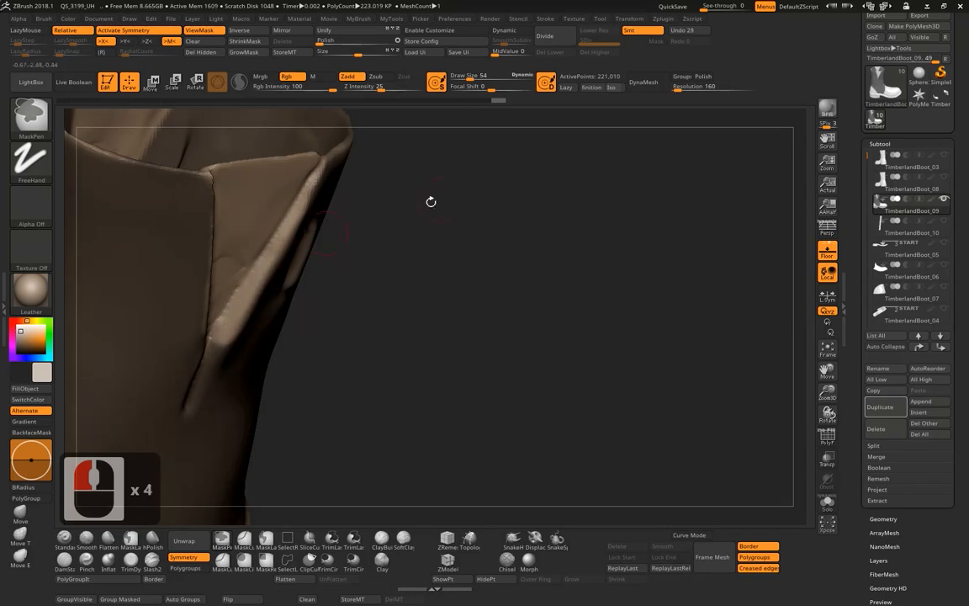
{"action": "left_click_drag", "start_coordinate": [446, 226], "coordinate": [498, 295], "text": "alt"}
{"action": "left_click_drag", "start_coordinate": [495, 290], "coordinate": [487, 269], "text": "alt"}
{"action": "left_click_drag", "start_coordinate": [539, 227], "coordinate": [471, 168]}
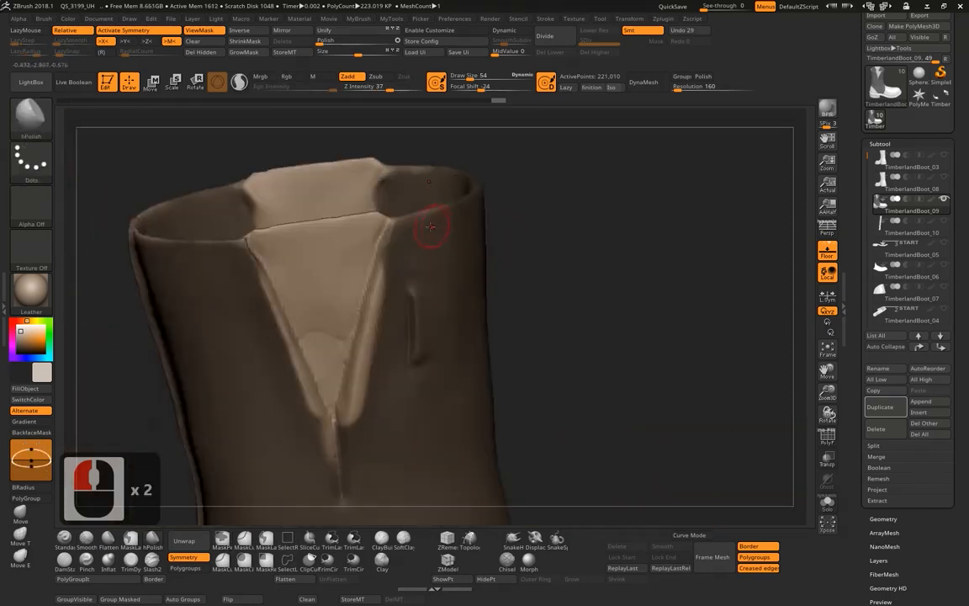
{"action": "left_click", "coordinate": [374, 212], "text": "ctrl"}
- Turn on backface masking and dock the Brush palette in the tray in place of the MyTools palette
{"action": "left_click", "coordinate": [35, 431]}
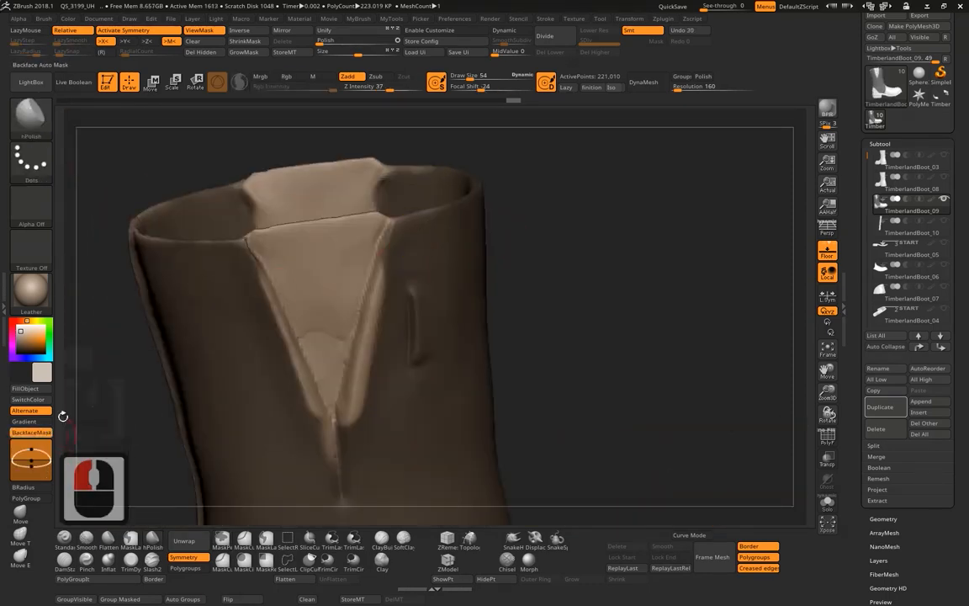
{"action": "left_click_drag", "start_coordinate": [480, 159], "coordinate": [481, 151]}
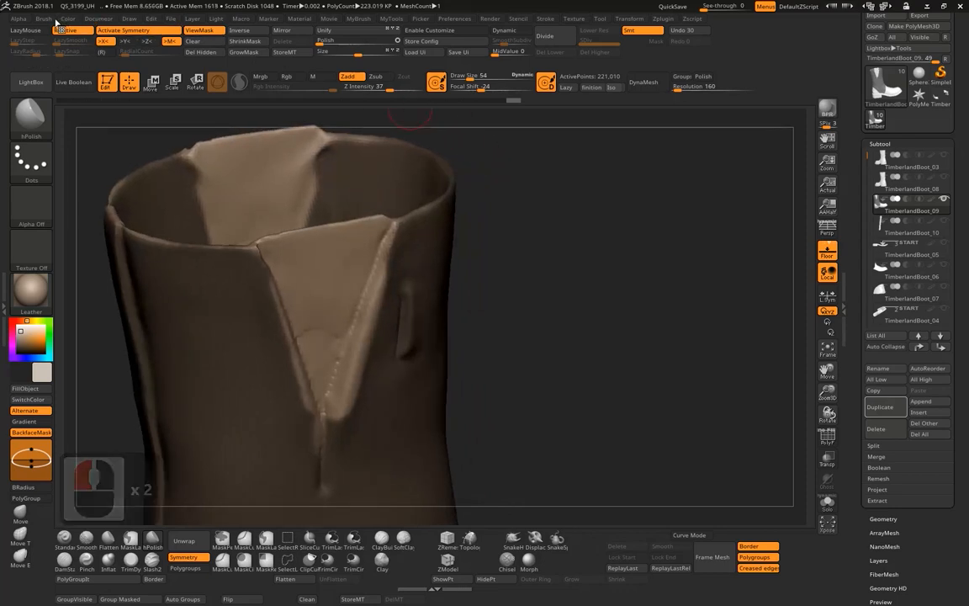
{"action": "left_click", "coordinate": [4, 278]}
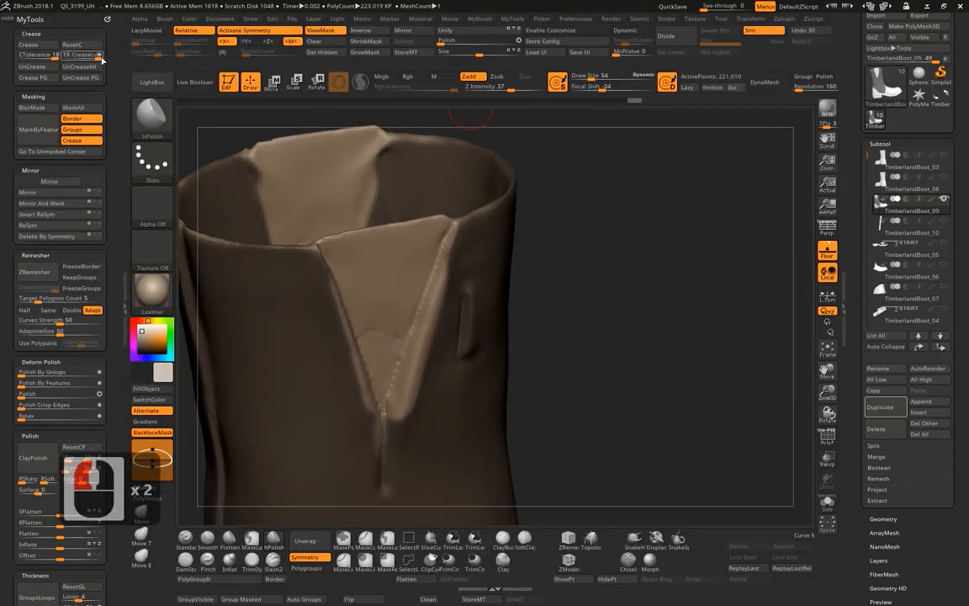
{"action": "left_click", "coordinate": [107, 19]}
{"action": "left_click", "coordinate": [164, 18]}
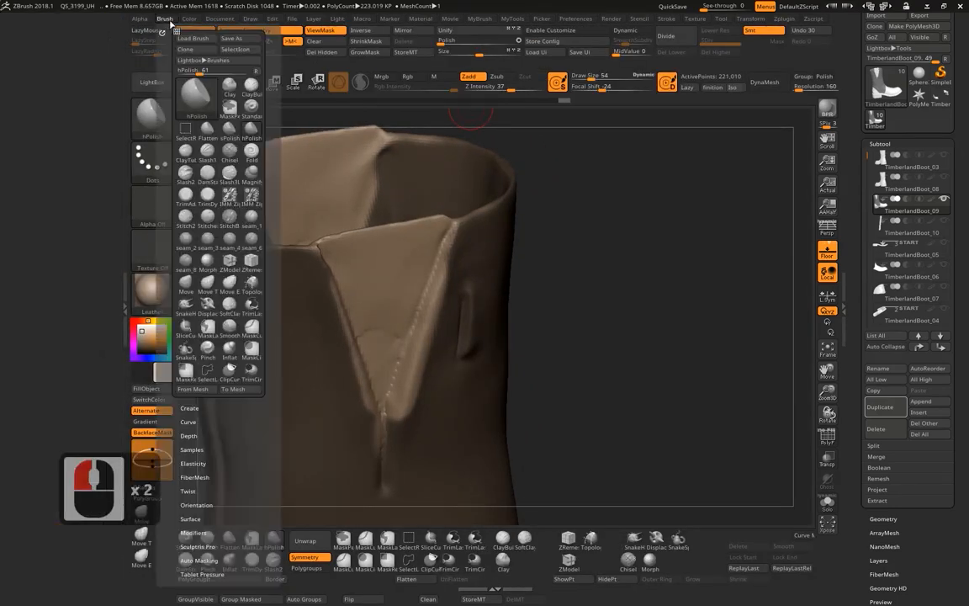
{"action": "left_click", "coordinate": [83, 82]}
{"action": "left_click", "coordinate": [163, 18]}
{"action": "left_click", "coordinate": [93, 58]}
{"action": "left_click", "coordinate": [163, 18]}
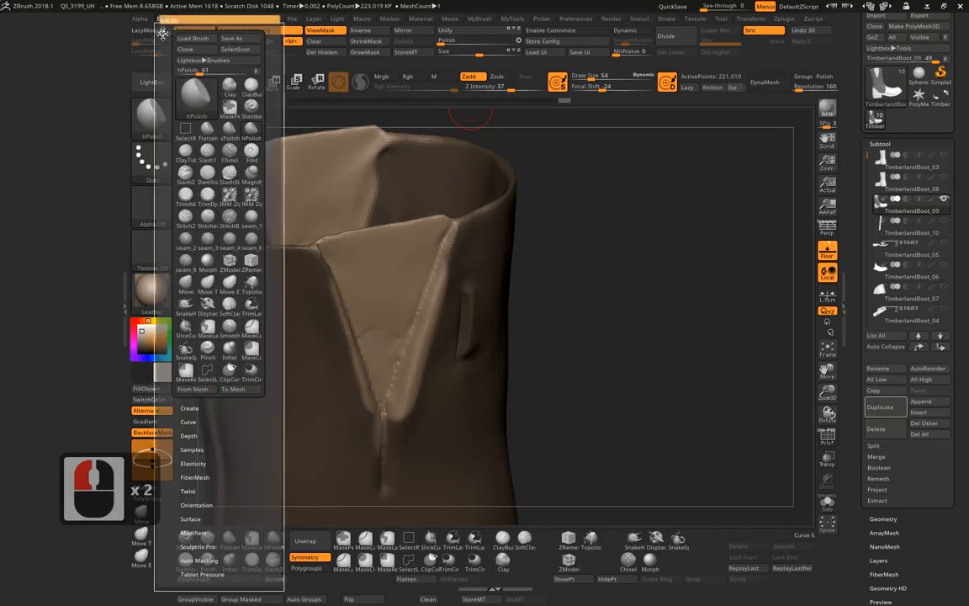
{"action": "left_click_drag", "start_coordinate": [162, 33], "coordinate": [52, 64]}
- Expand the brush's Auto Masking settings
{"action": "scroll", "coordinate": [84, 319], "scroll_direction": "down", "scroll_amount": 5}
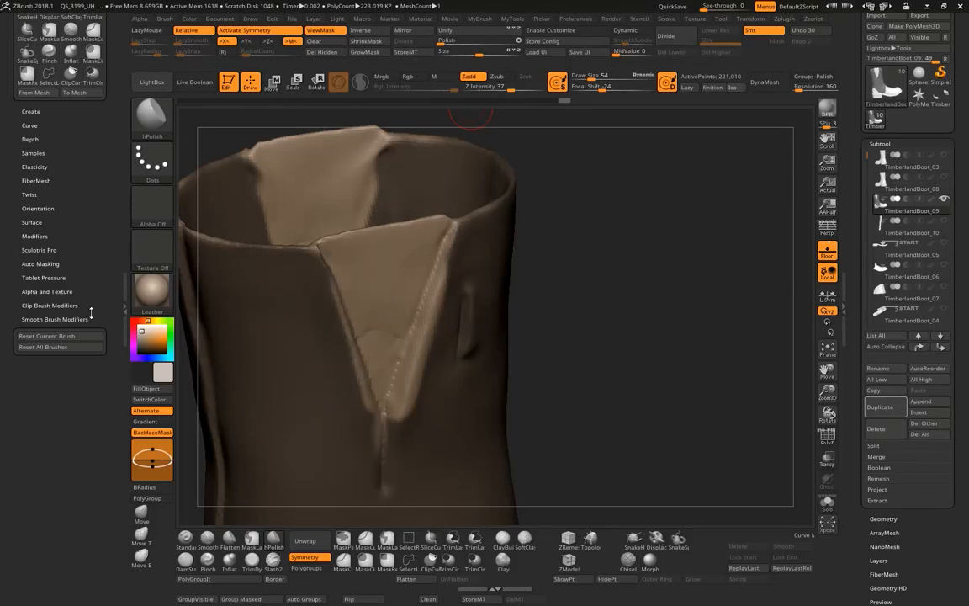
{"action": "left_click", "coordinate": [70, 326]}
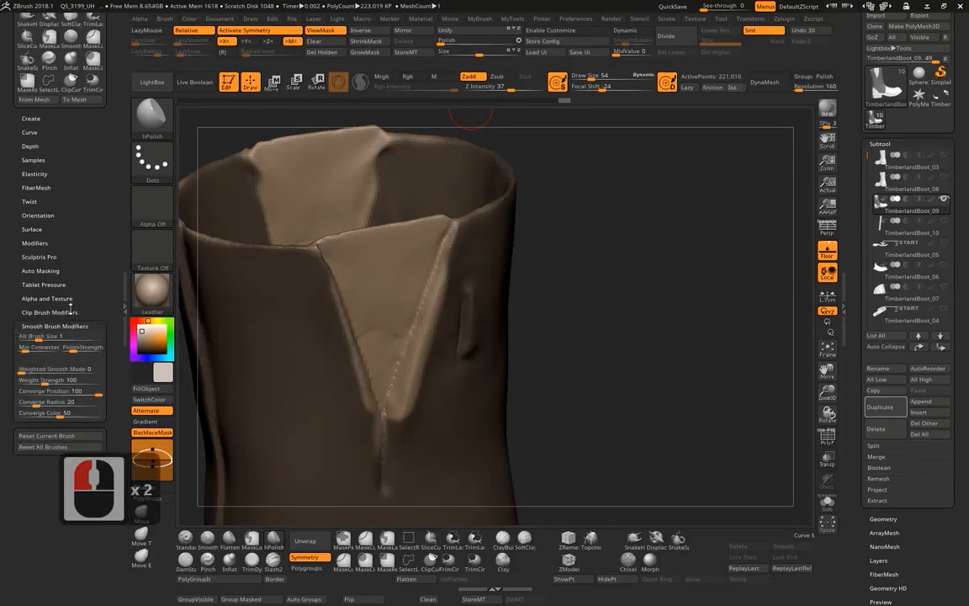
{"action": "left_click", "coordinate": [64, 301]}
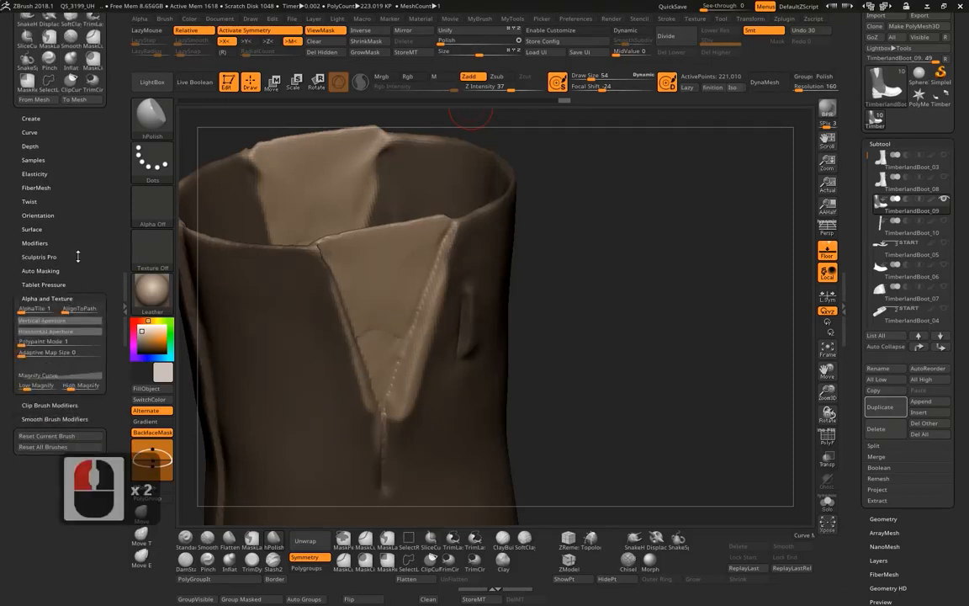
{"action": "left_click", "coordinate": [42, 270]}
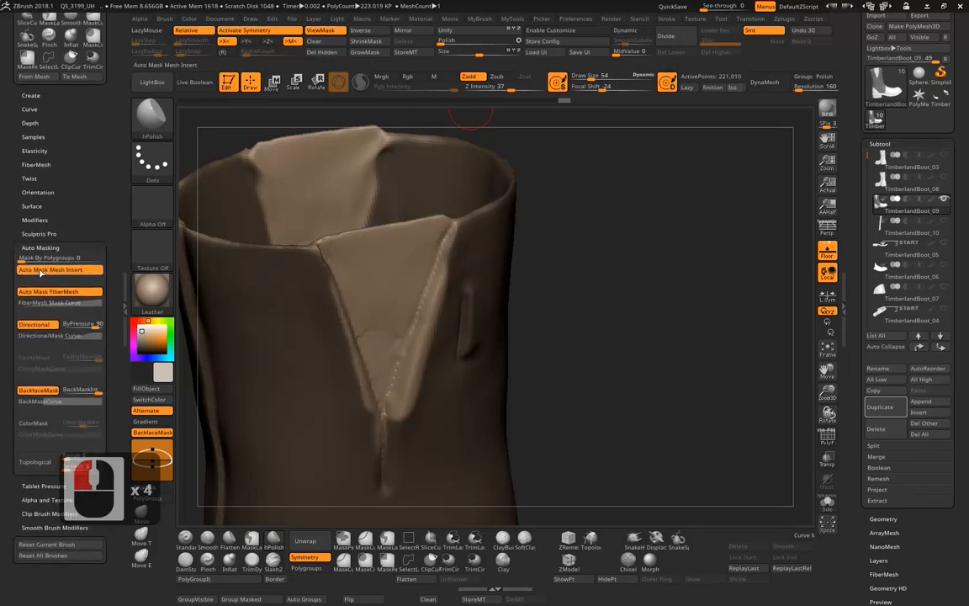